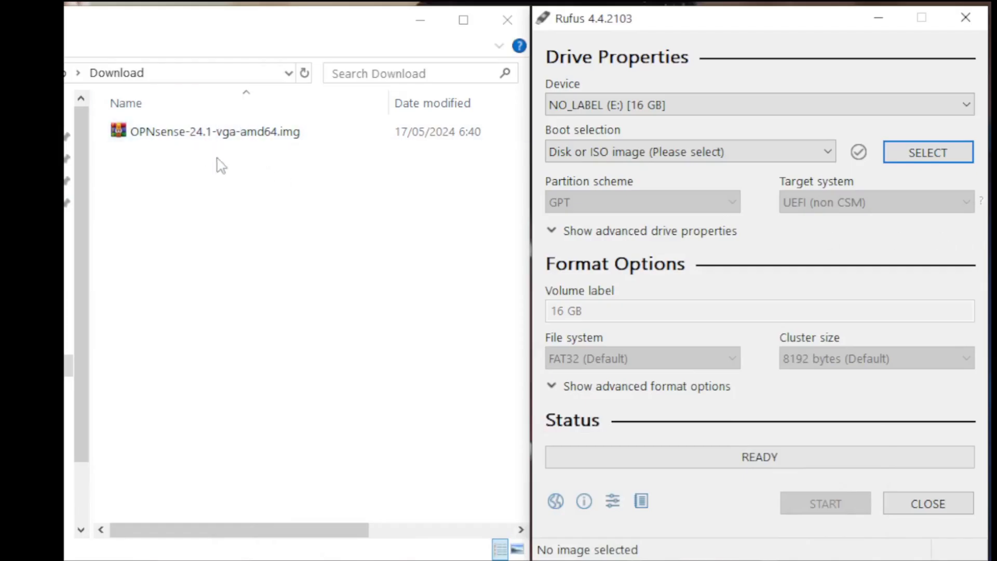
- Keep the 16 GB drive as target and load OPNsense-24.1-vga-amd64.img from Downloads as the boot selection
{"action": "left_click", "coordinate": [599, 101]}
{"action": "left_click", "coordinate": [601, 102]}
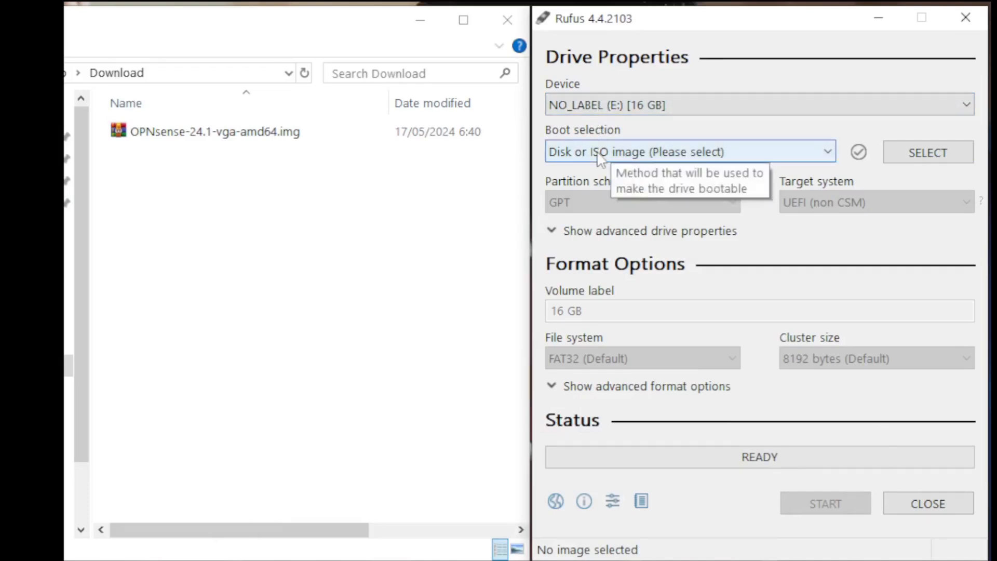
{"action": "left_click", "coordinate": [928, 158]}
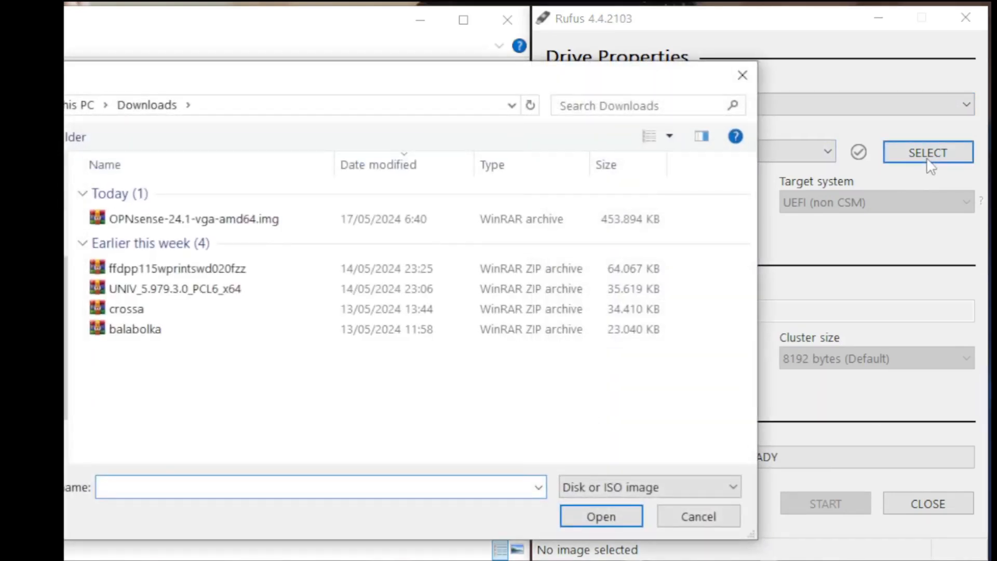
{"action": "left_click", "coordinate": [237, 220]}
{"action": "left_click", "coordinate": [602, 517]}
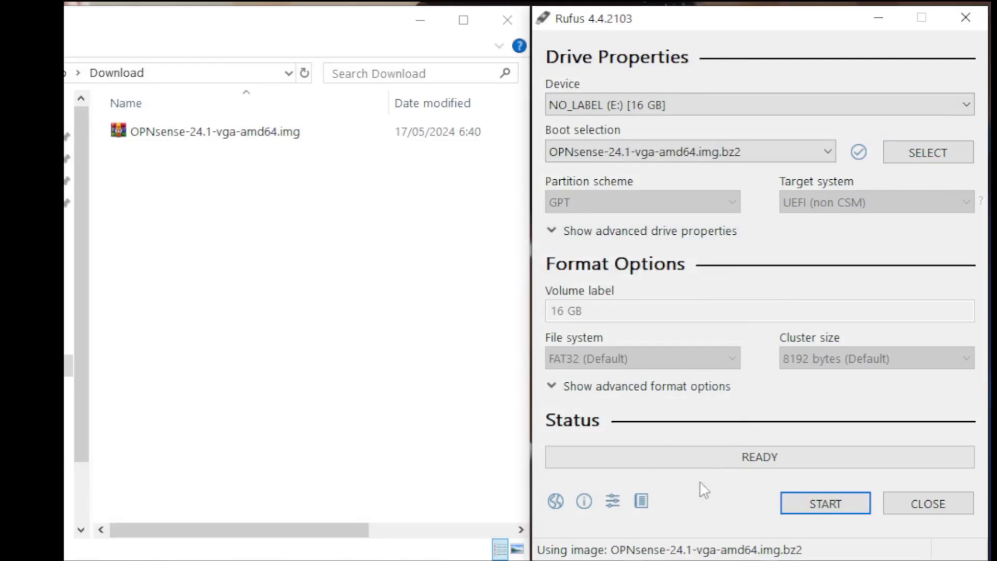
- Start writing the image to the 16 GB drive, accepting that its data will be erased
{"action": "left_click", "coordinate": [800, 507]}
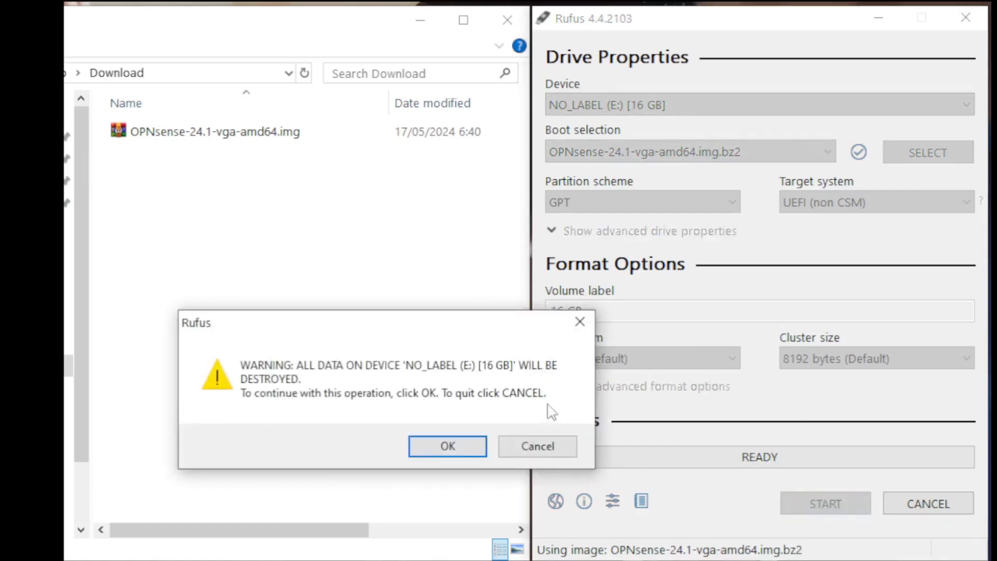
{"action": "left_click", "coordinate": [447, 445]}
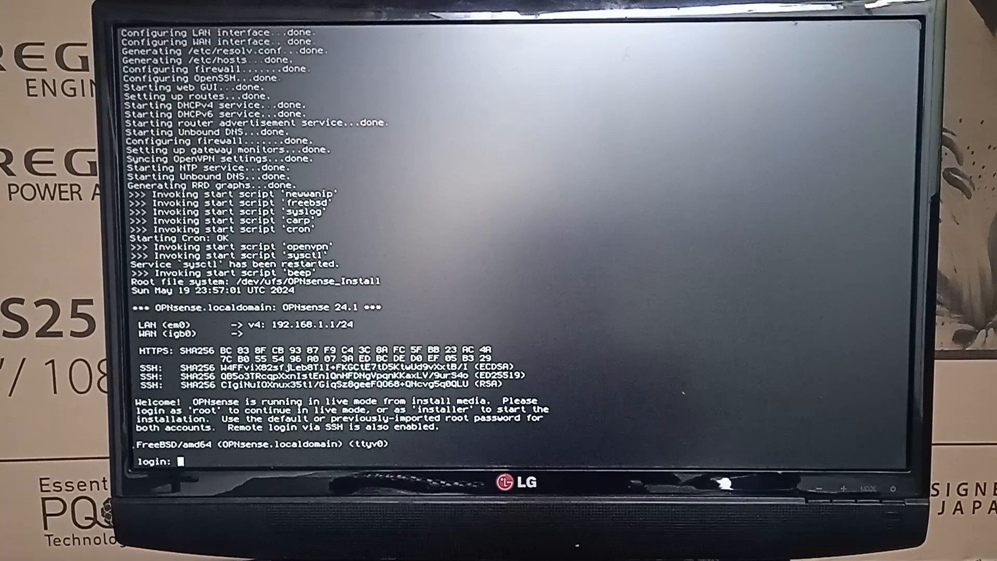
- Log in with the installer account and its password to launch the OPNsense Installer
{"action": "type", "text": "installer"}
{"action": "key", "text": "Return"}
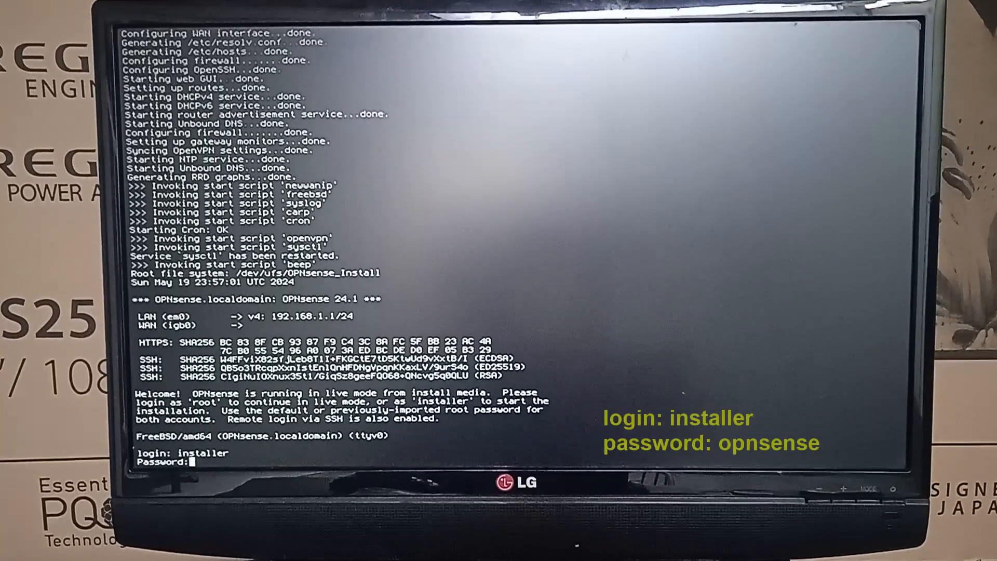
{"action": "type", "text": "opnsense"}
{"action": "key", "text": "Return"}
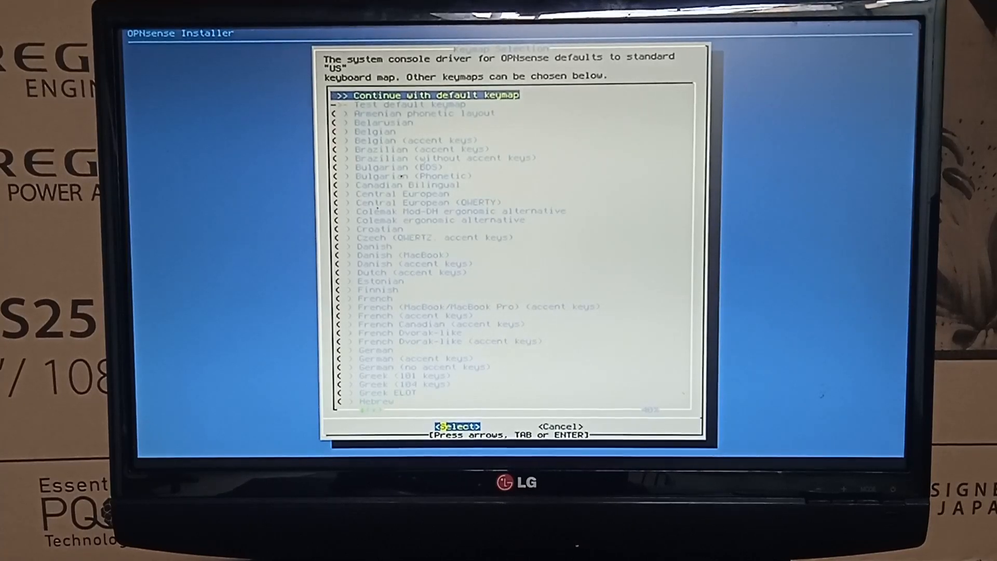
- Keep the default US keymap and choose Install (ZFS)
{"action": "key", "text": "Return"}
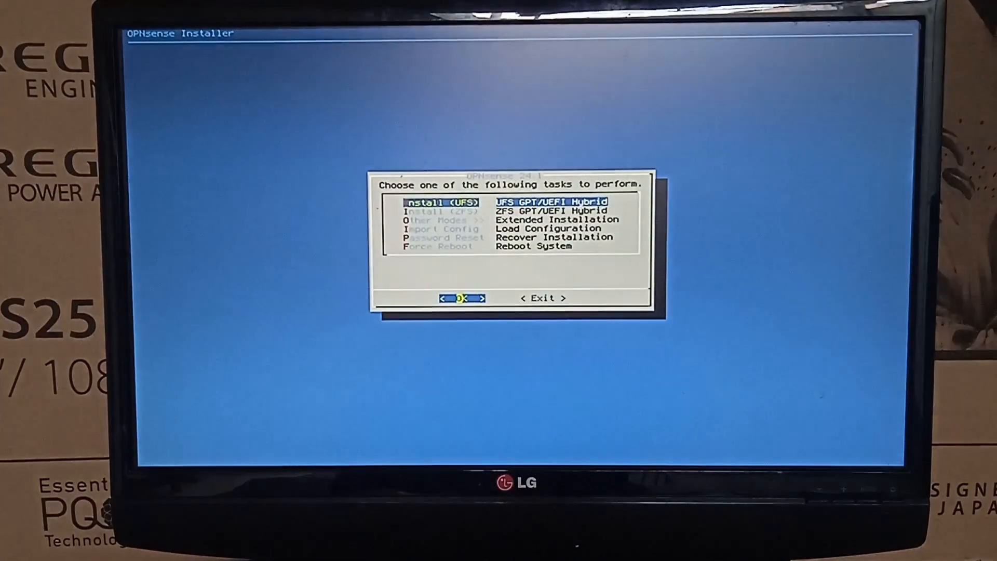
{"action": "key", "text": "Down"}
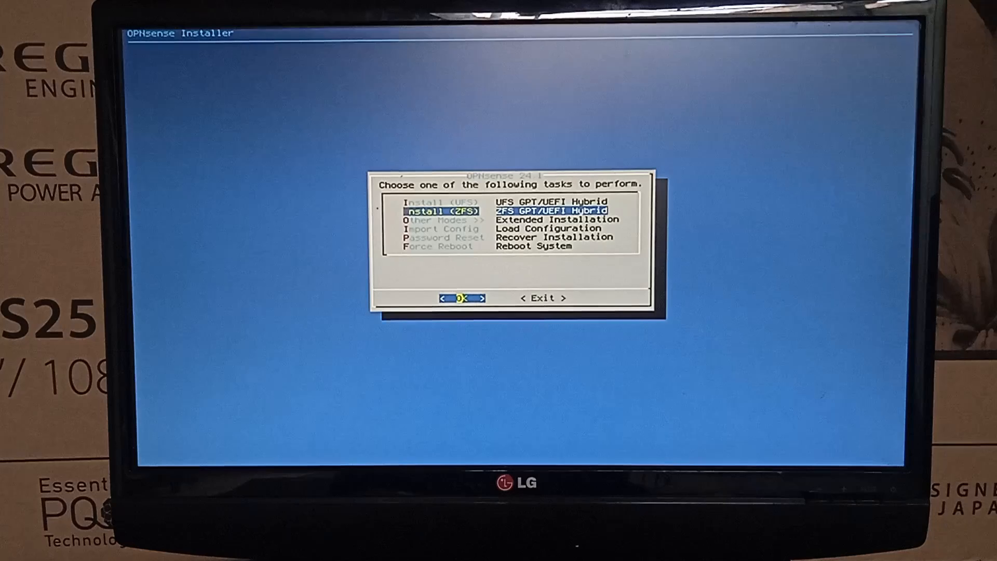
{"action": "key", "text": "Return"}
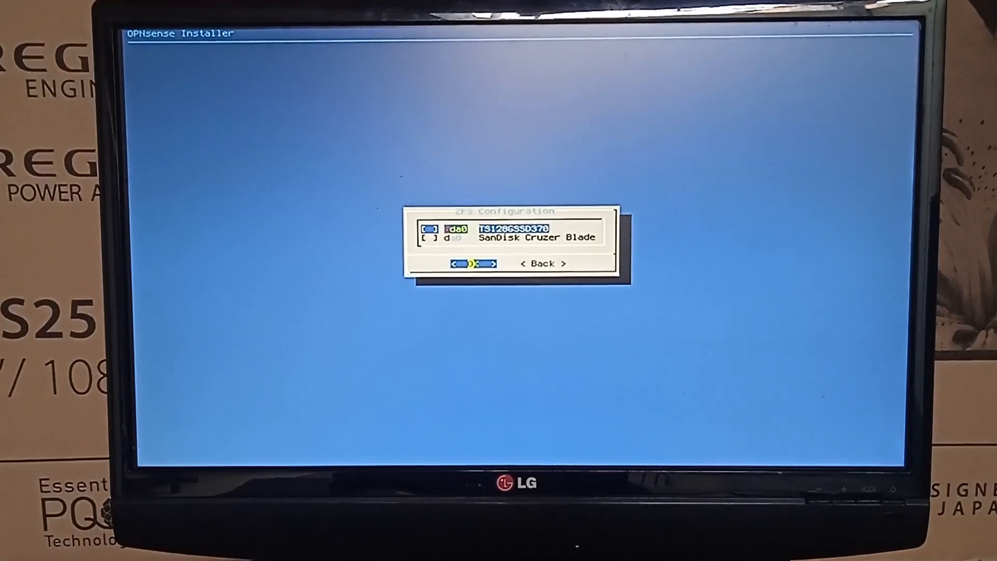
- Install onto the TS128GSSD370 disk, confirming that ada0 will be wiped
{"action": "key", "text": "Down"}
{"action": "key", "text": "Up"}
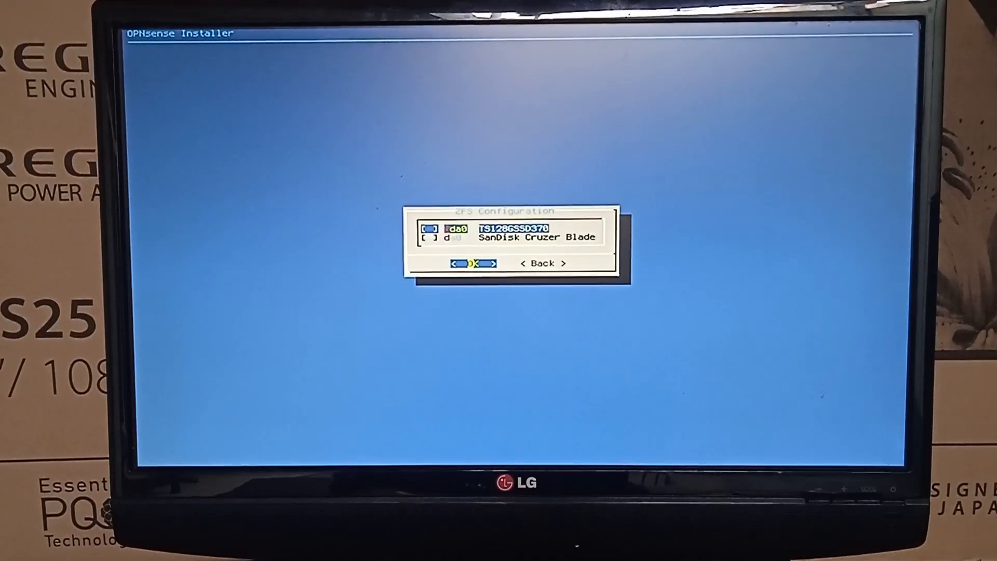
{"action": "key", "text": "Up"}
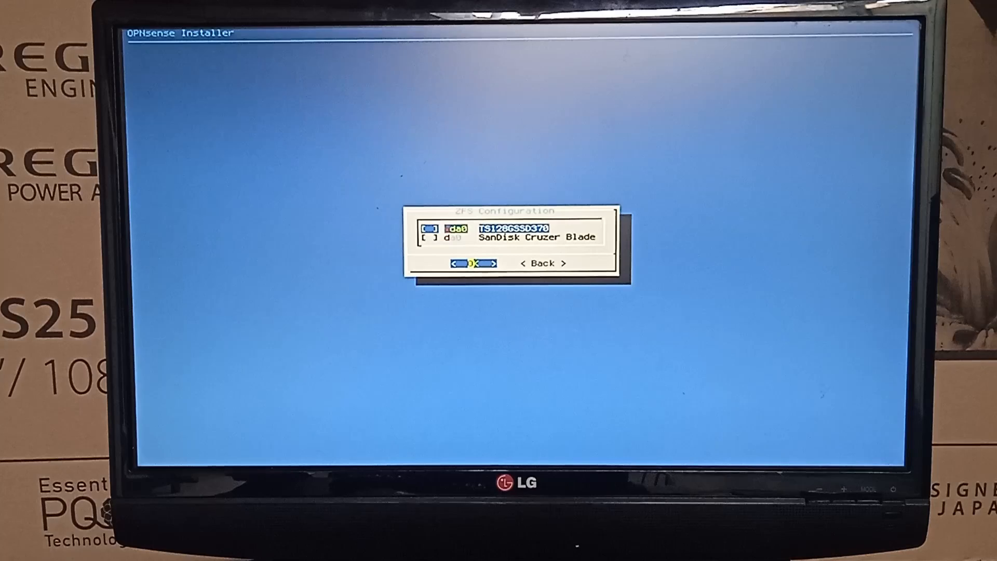
{"action": "key", "text": "Return"}
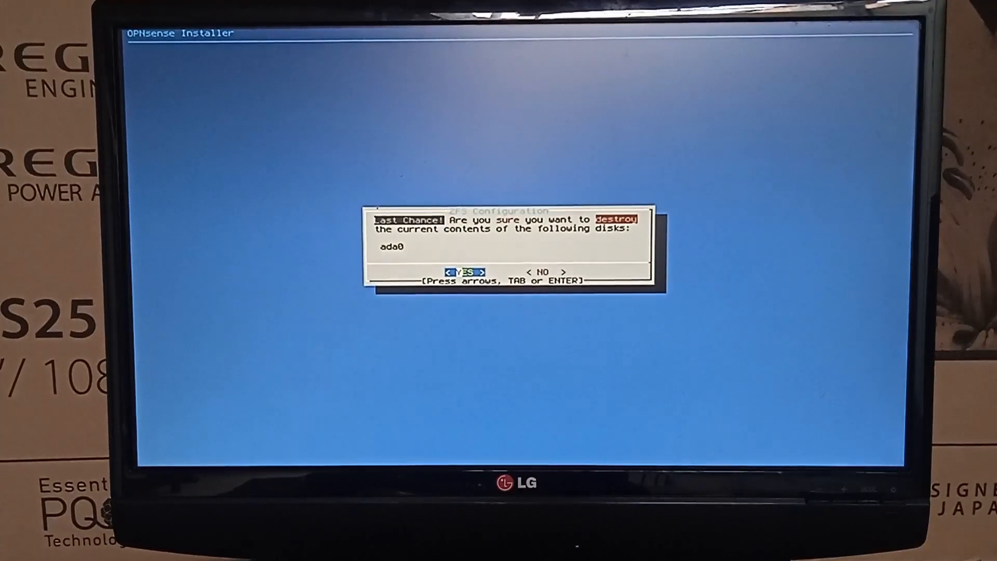
{"action": "key", "text": "Return"}
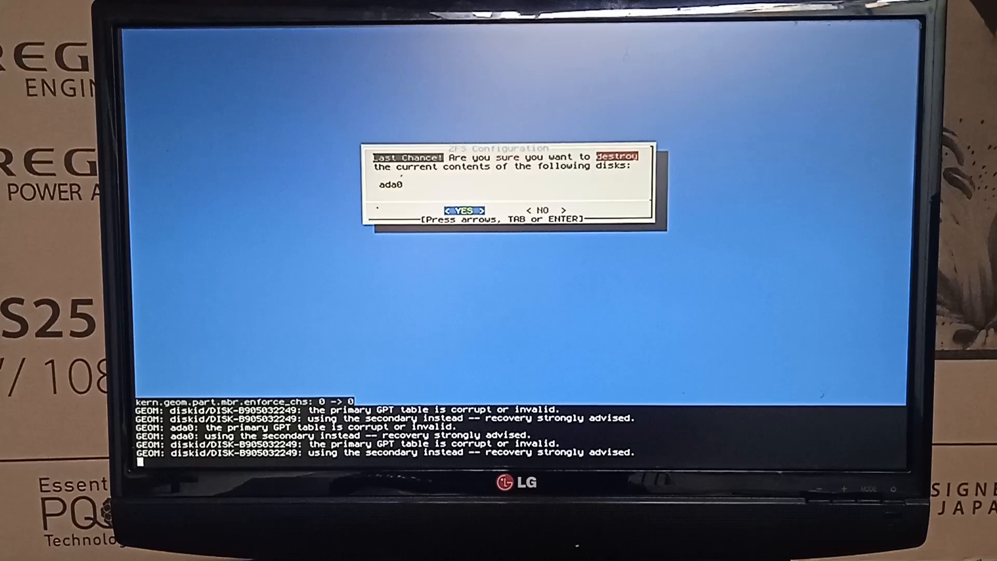
{"action": "key", "text": "Return"}
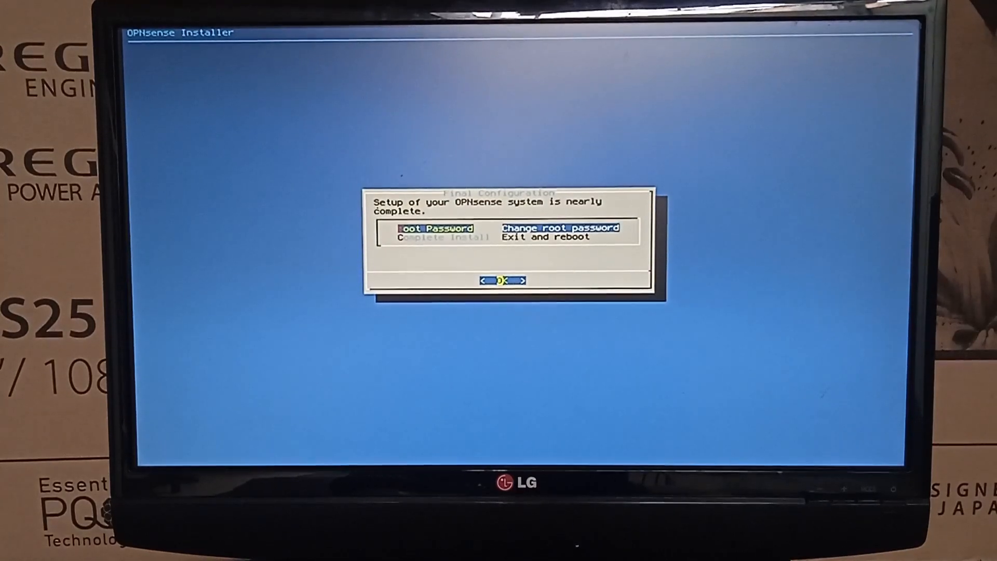
- Choose Complete Install to exit the installer and reboot
{"action": "key", "text": "Down"}
{"action": "key", "text": "Return"}
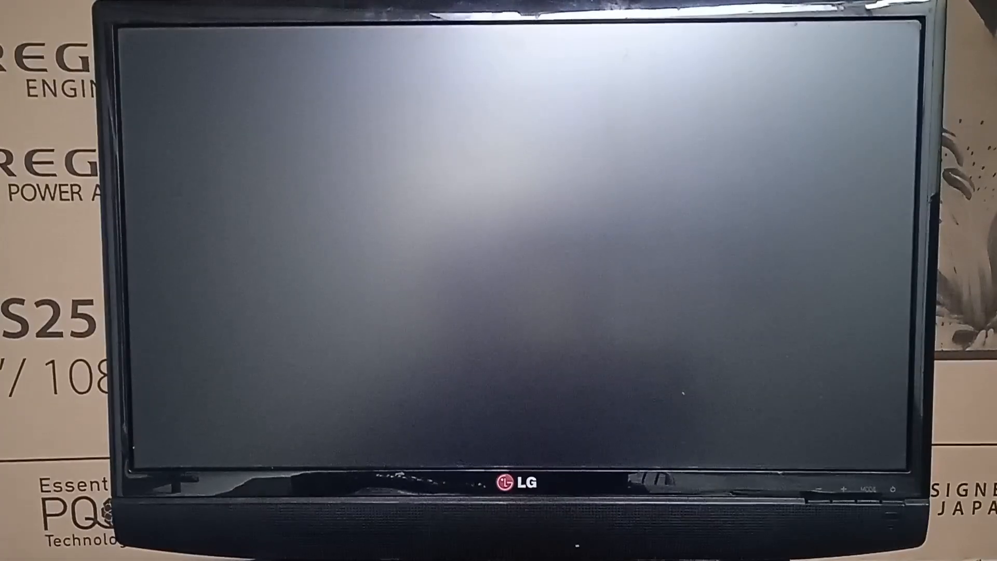
- Boot from the SATA4 legacy hard drive using the HP BootMenu (F9)
{"action": "key", "text": "Escape"}
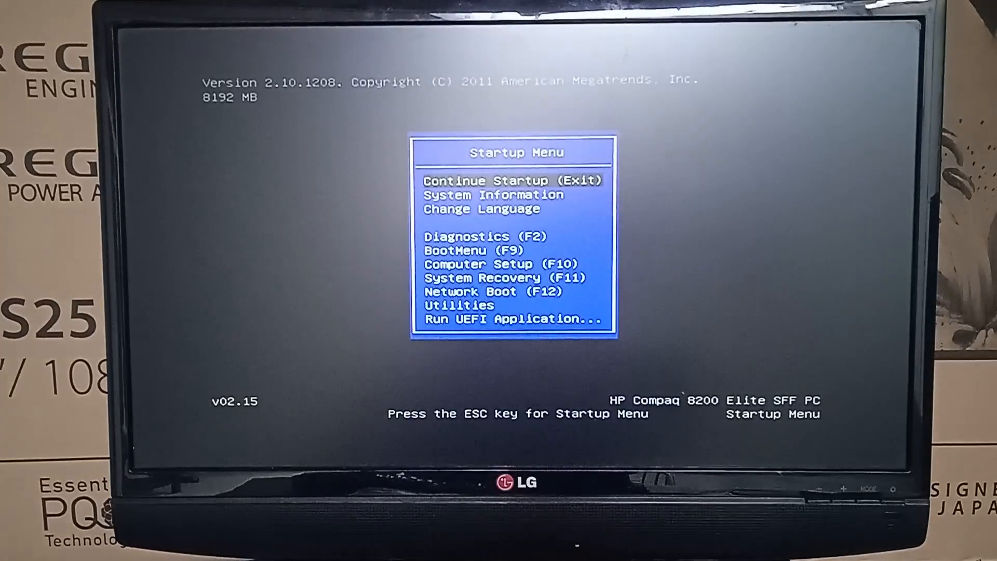
{"action": "key", "text": "Down"}
{"action": "key", "text": "Down"}
{"action": "key", "text": "Down"}
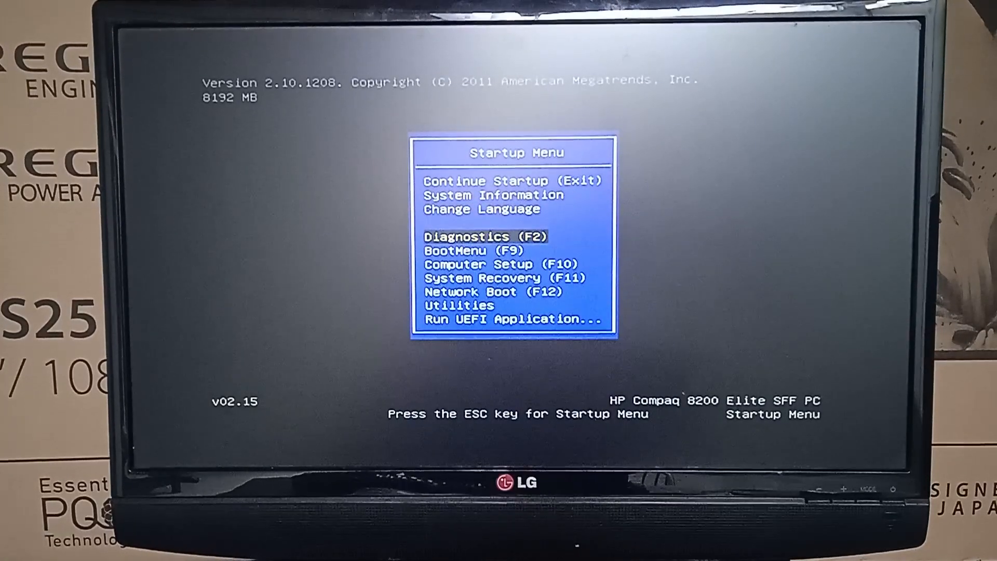
{"action": "key", "text": "F9"}
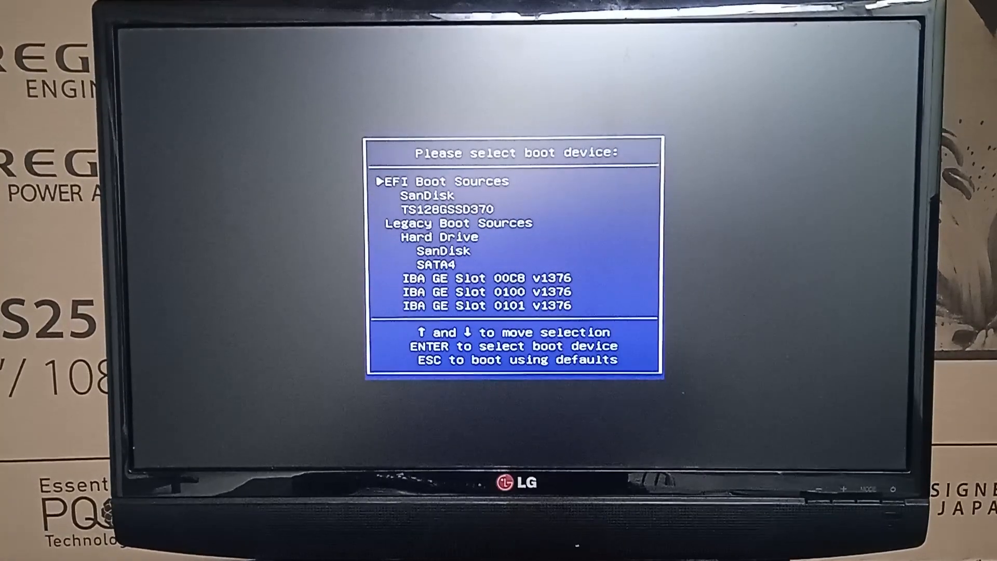
{"action": "key", "text": "Down"}
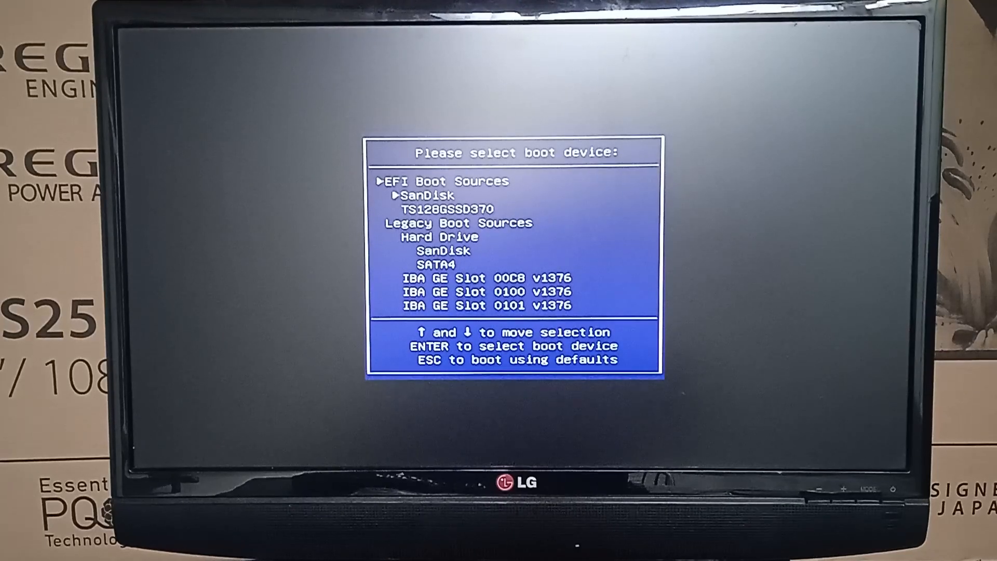
{"action": "key", "text": "Down"}
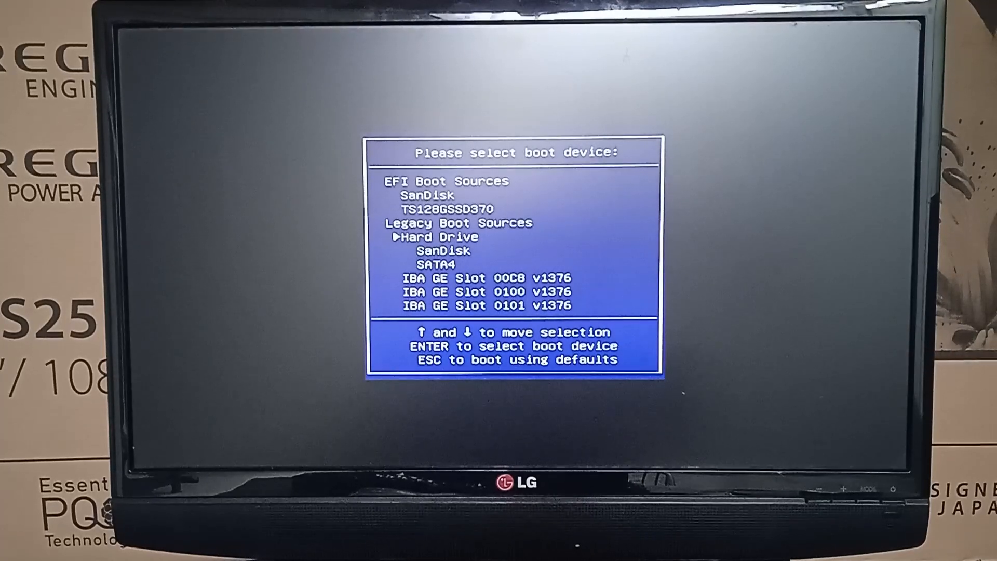
{"action": "key", "text": "Down"}
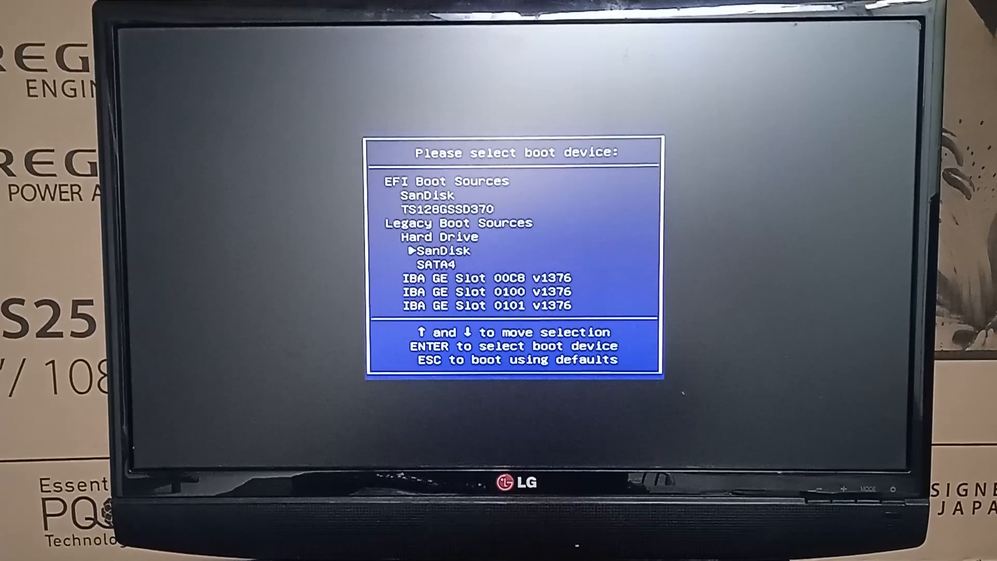
{"action": "key", "text": "Return"}
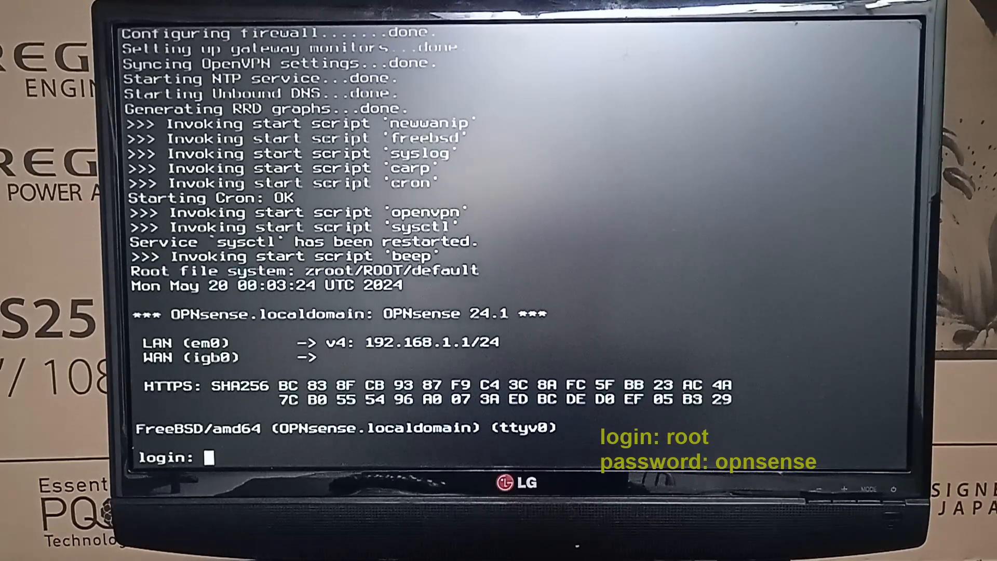
- Log in to the OPNsense console as root with the root password
{"action": "type", "text": "root"}
{"action": "key", "text": "Return"}
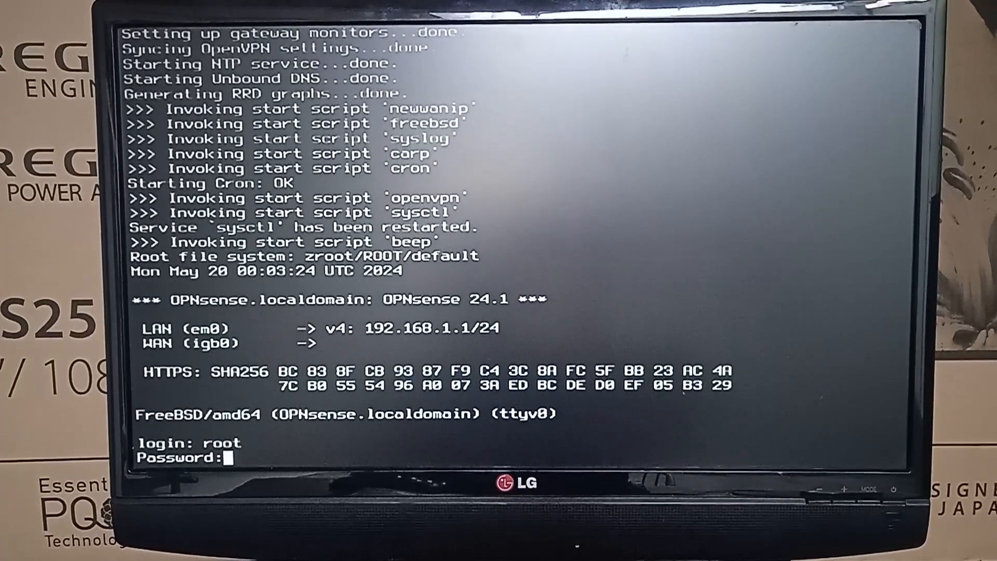
{"action": "key", "text": "Return"}
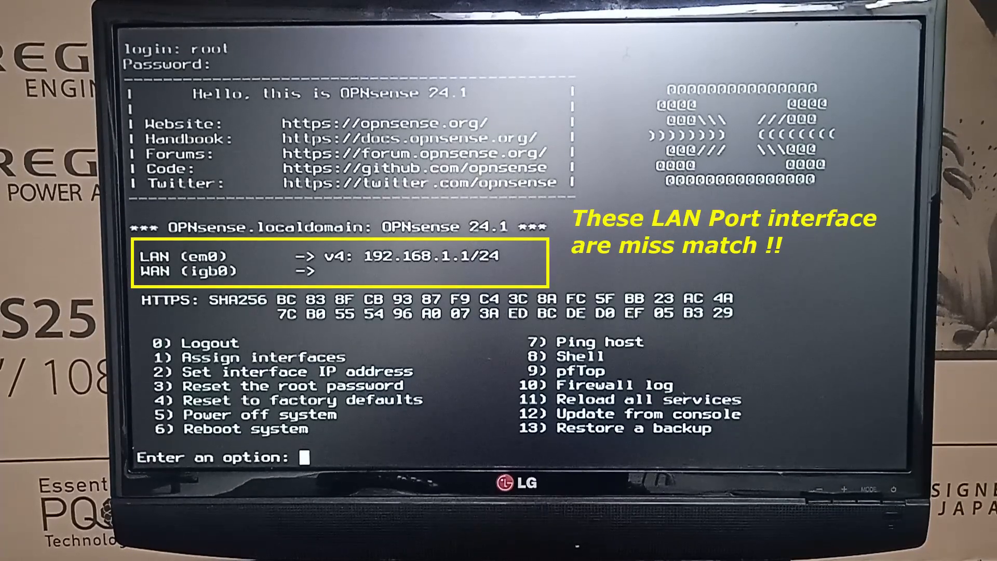
- Start interface assignment (option 1), declining LAGG and VLAN configuration
{"action": "type", "text": "1"}
{"action": "key", "text": "Return"}
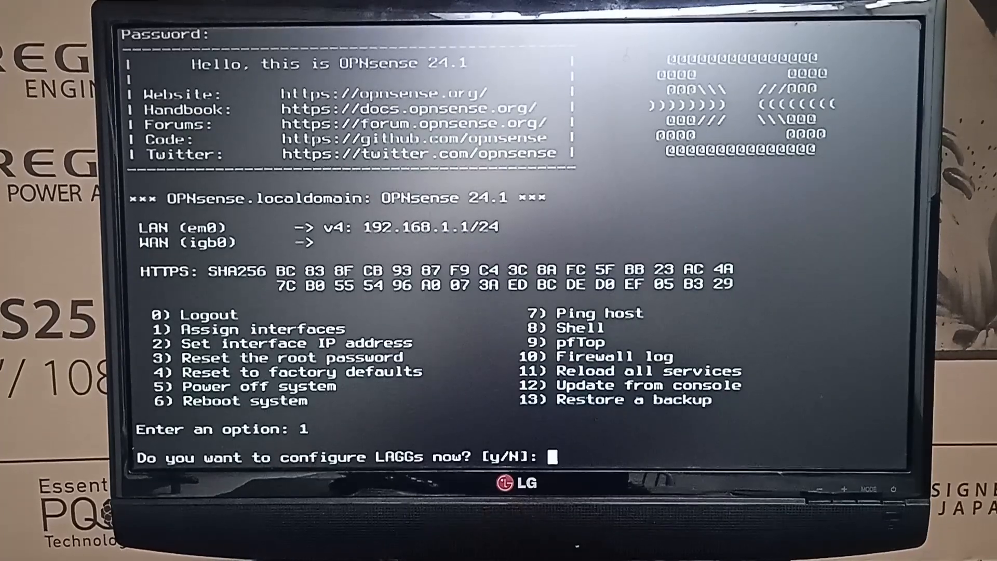
{"action": "type", "text": "N"}
{"action": "key", "text": "Return"}
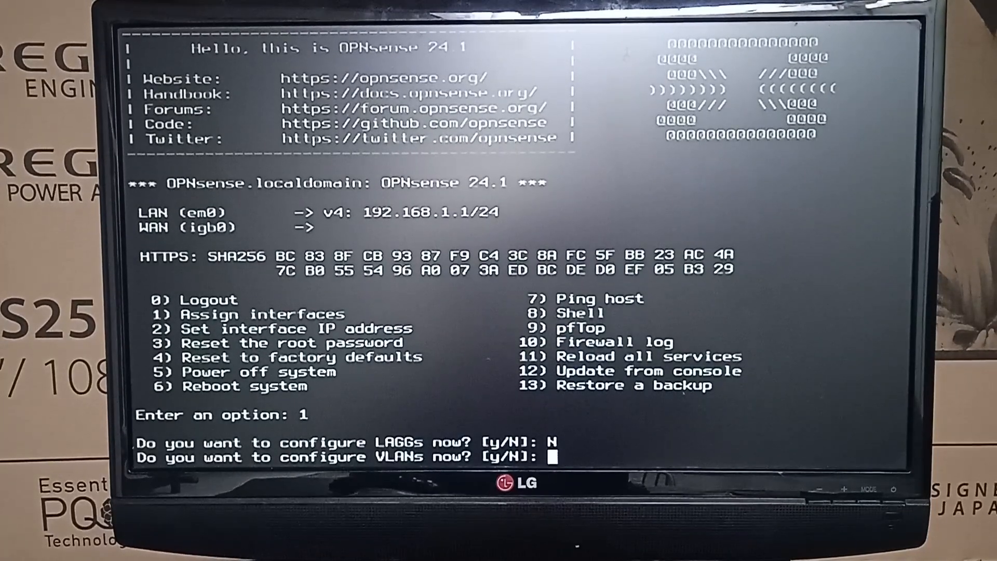
{"action": "type", "text": "N"}
{"action": "key", "text": "Return"}
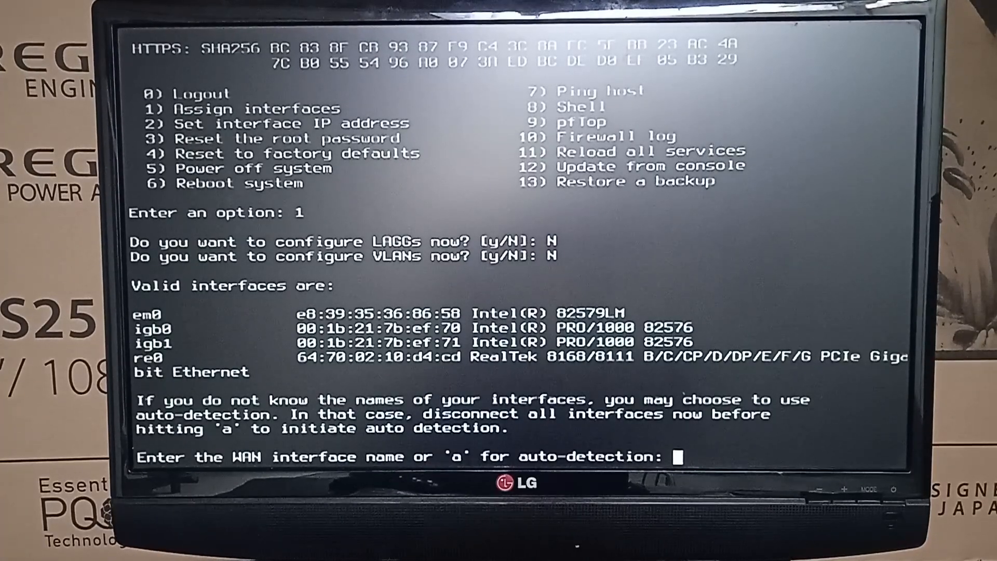
- Assign em0 as WAN and igb0 as LAN with no optional interface, apply, and log out
{"action": "type", "text": "em"}
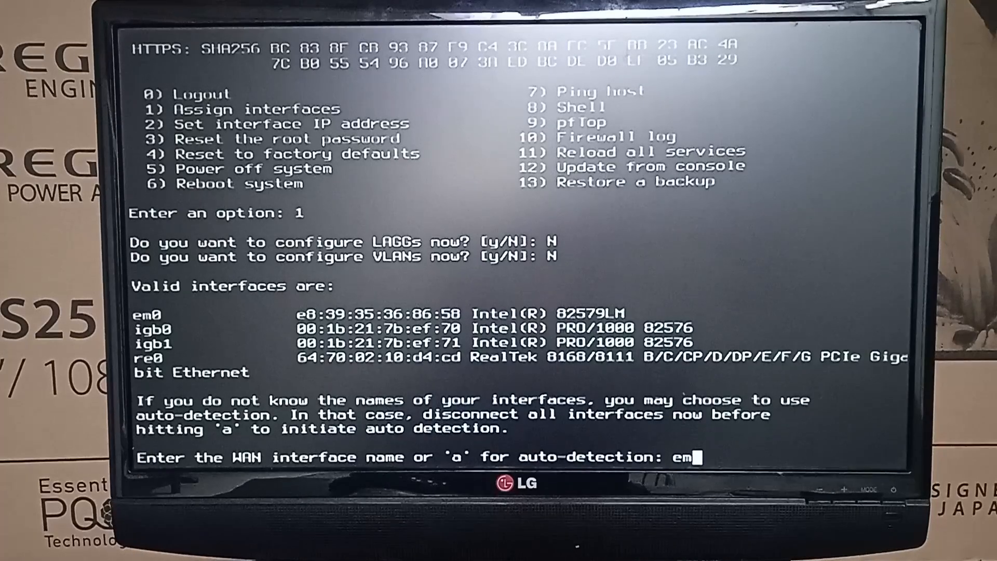
{"action": "type", "text": "0"}
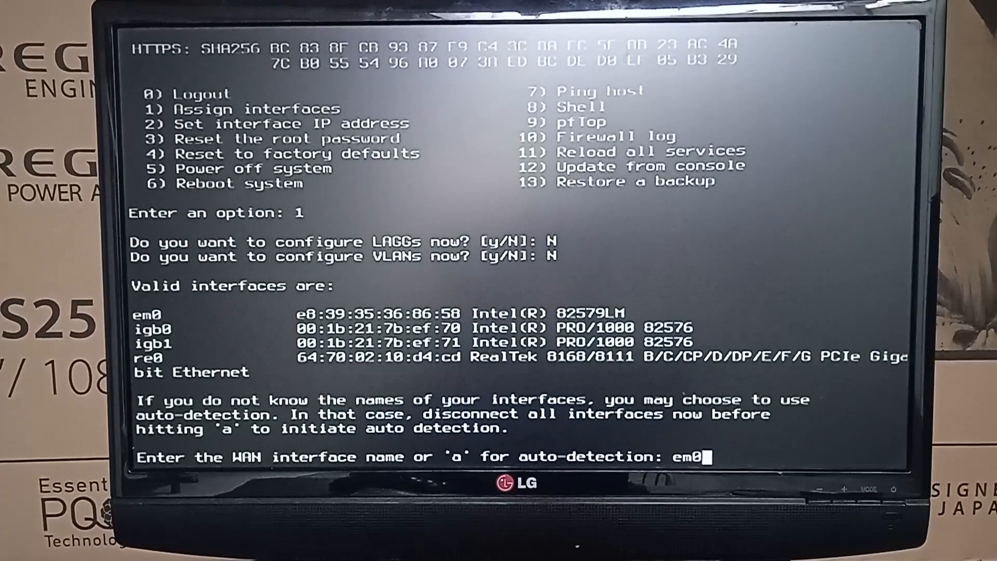
{"action": "key", "text": "Return"}
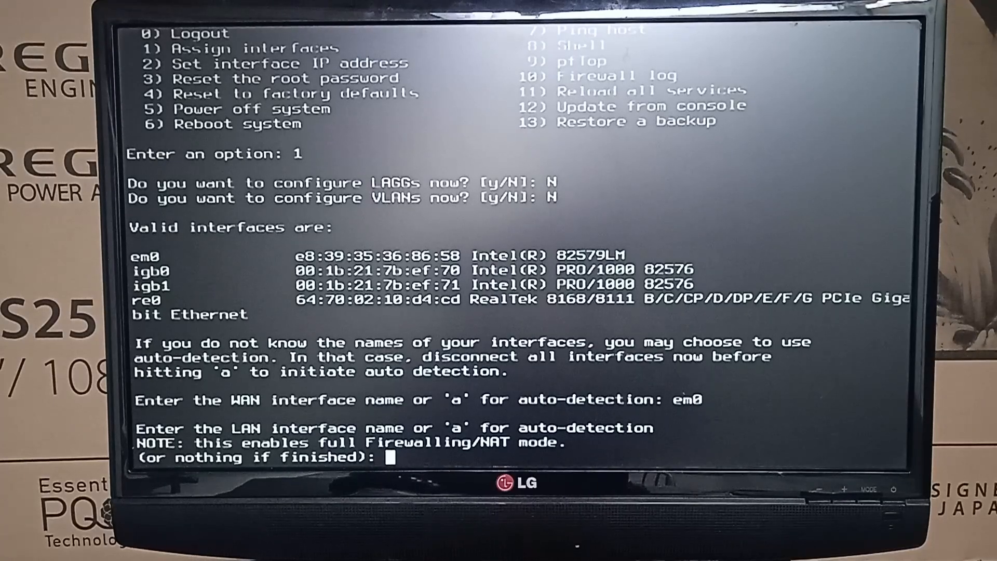
{"action": "type", "text": "igb"}
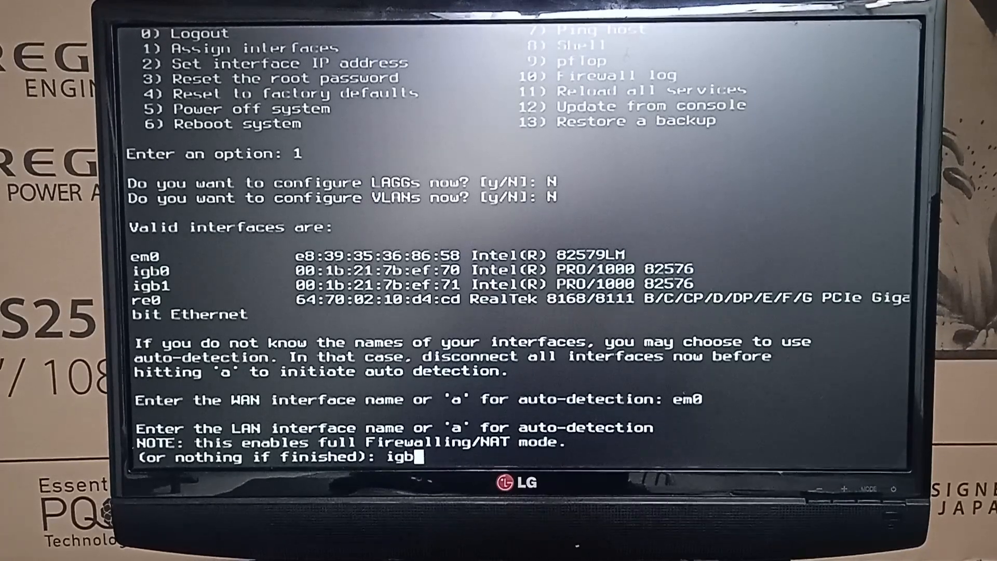
{"action": "type", "text": "0"}
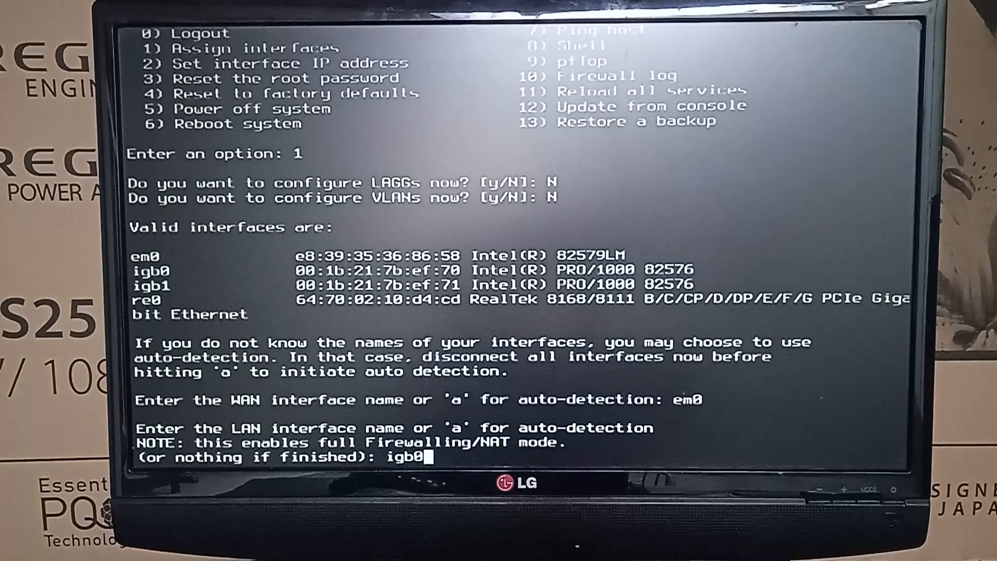
{"action": "key", "text": "Return"}
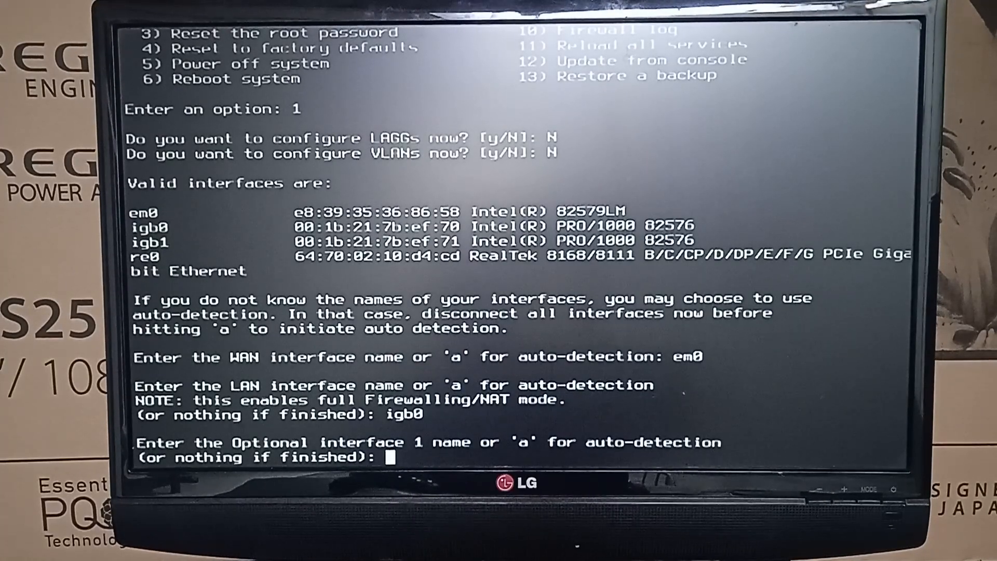
{"action": "key", "text": "Return"}
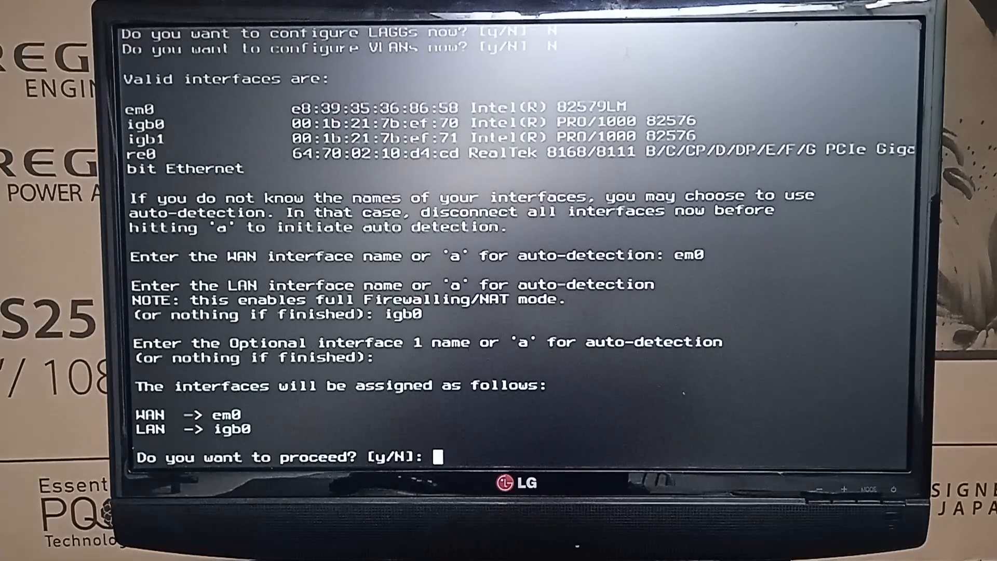
{"action": "type", "text": "y"}
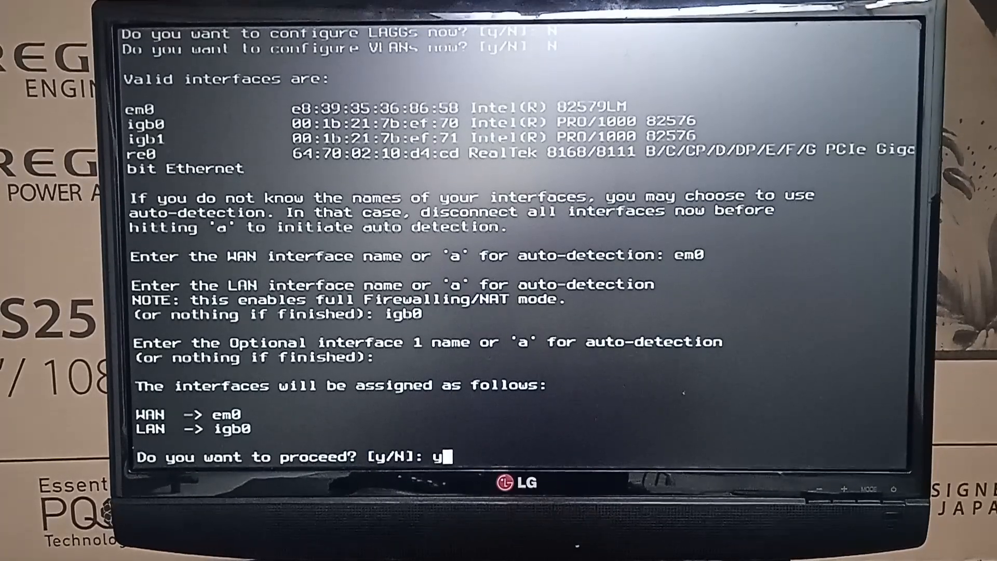
{"action": "key", "text": "Return"}
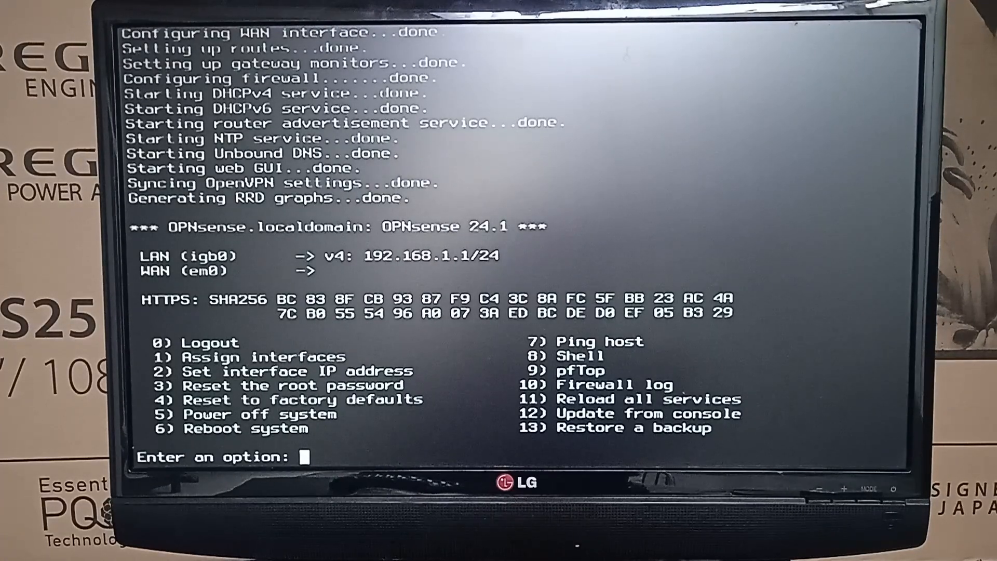
{"action": "type", "text": "exit"}
{"action": "key", "text": "Return"}
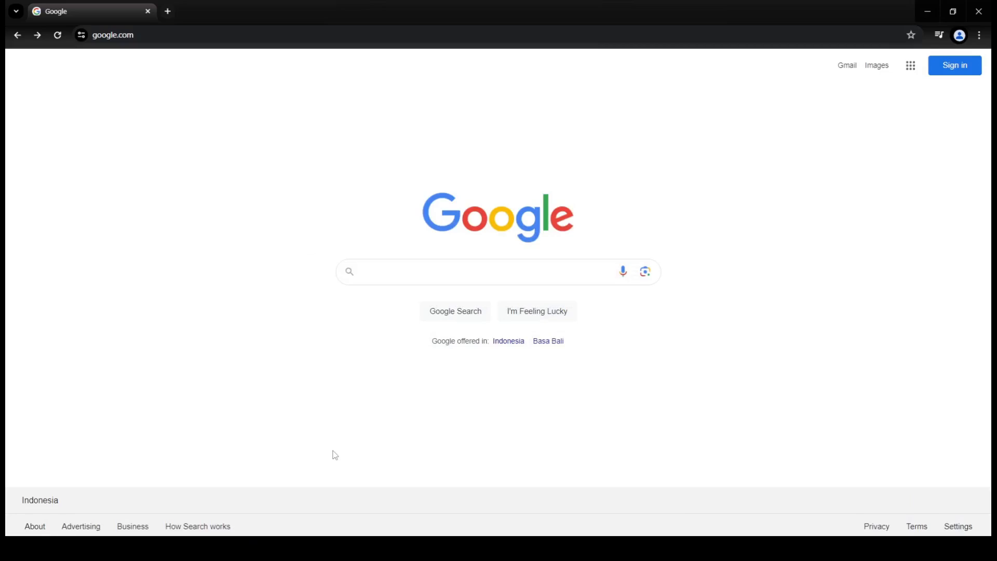
- Load the sdsu.edu website in Chrome
{"action": "left_click", "coordinate": [160, 34]}
{"action": "type", "text": "sdsu.c"}
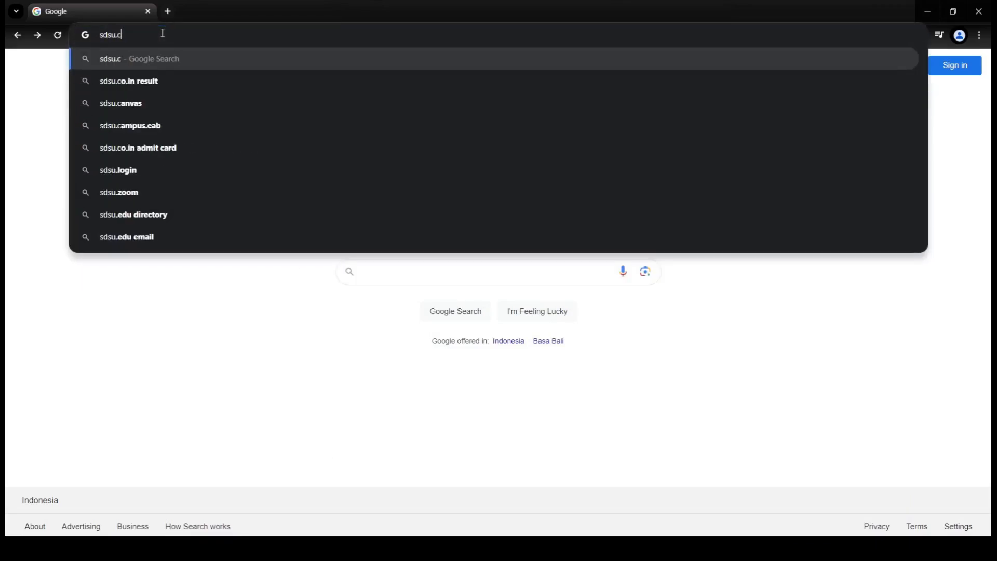
{"action": "key", "text": "BackSpace"}
{"action": "type", "text": "edu"}
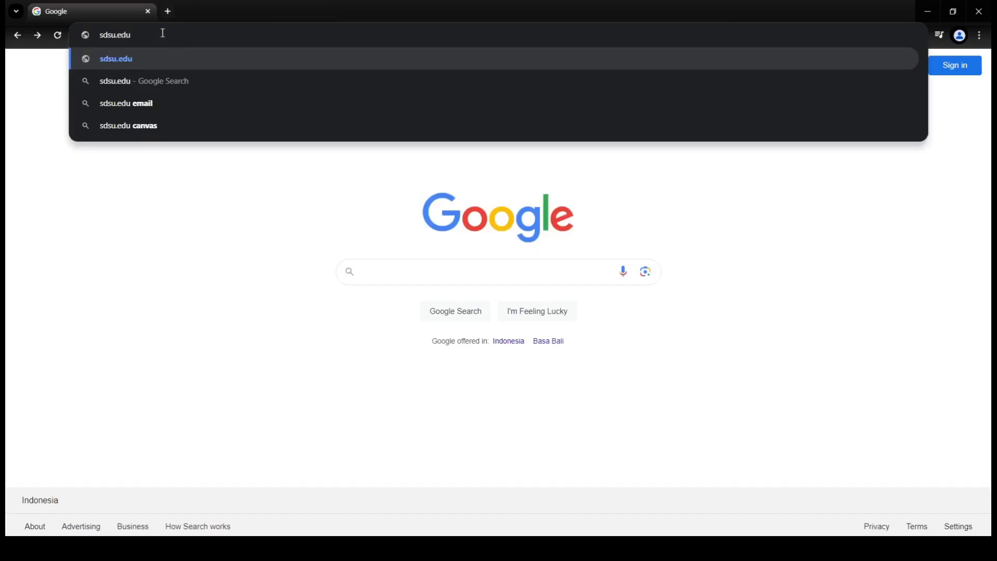
{"action": "key", "text": "Return"}
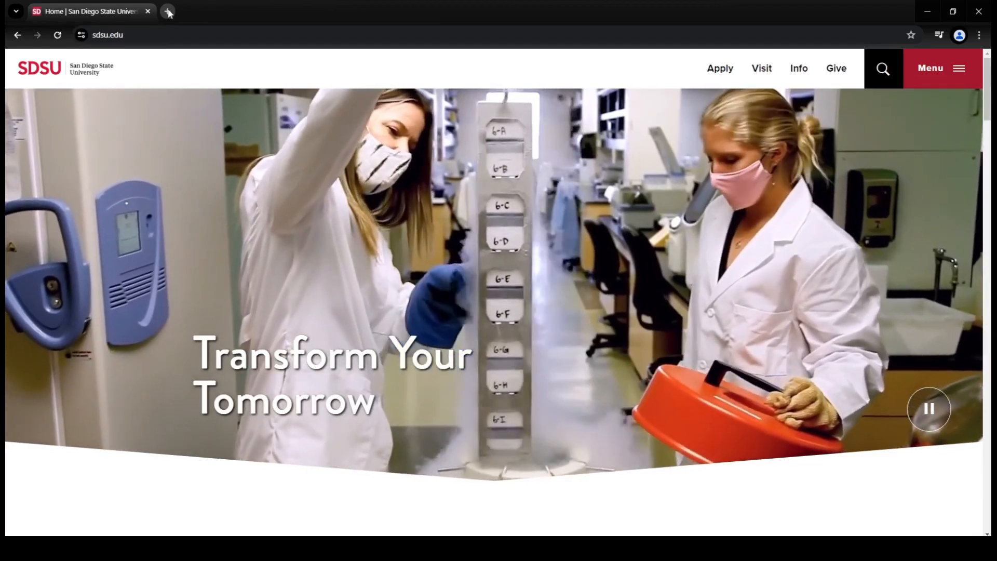
- Open 192.168.1.1 in a new tab
{"action": "left_click", "coordinate": [168, 11]}
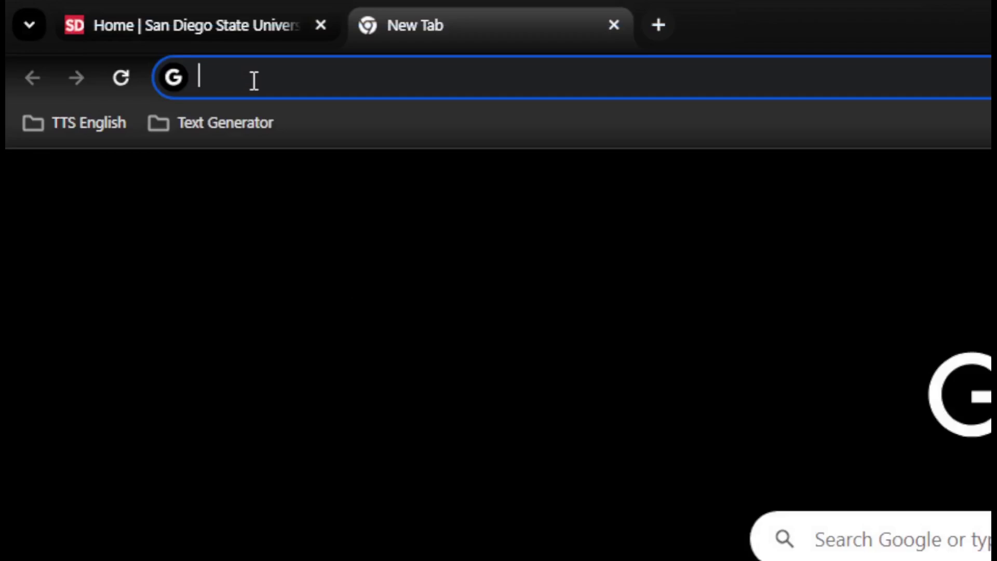
{"action": "type", "text": "19"}
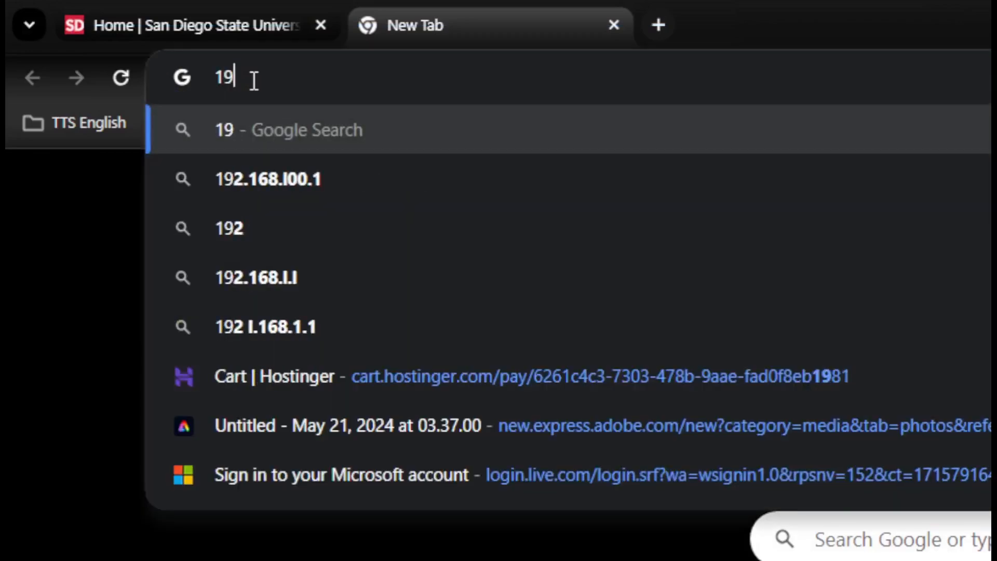
{"action": "type", "text": "2.168"}
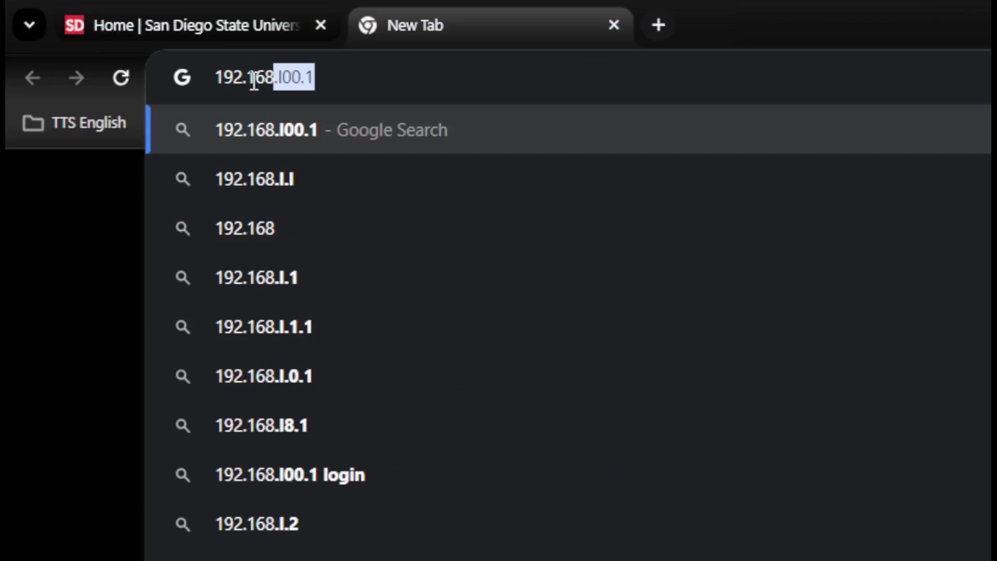
{"action": "type", "text": ".1."}
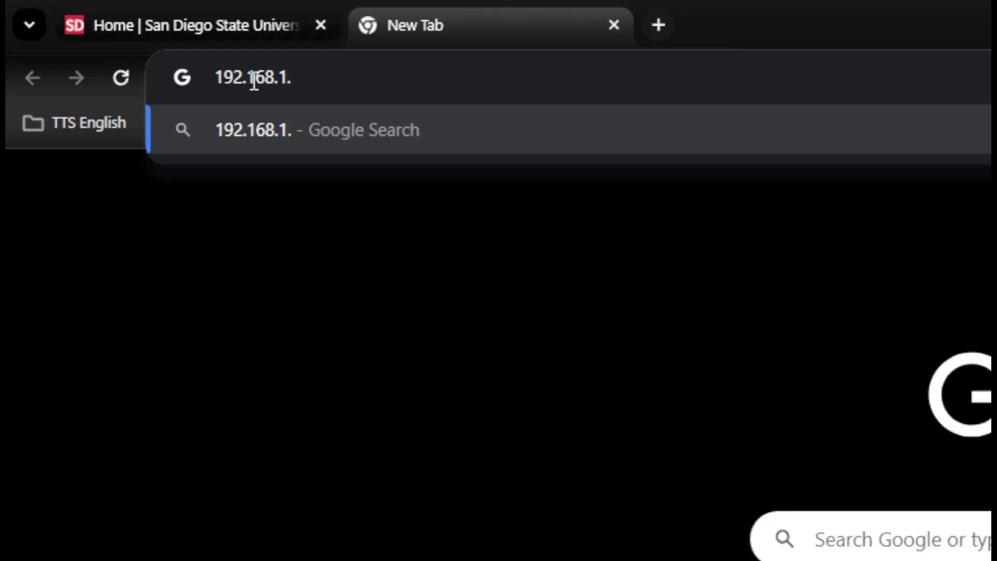
{"action": "type", "text": "1"}
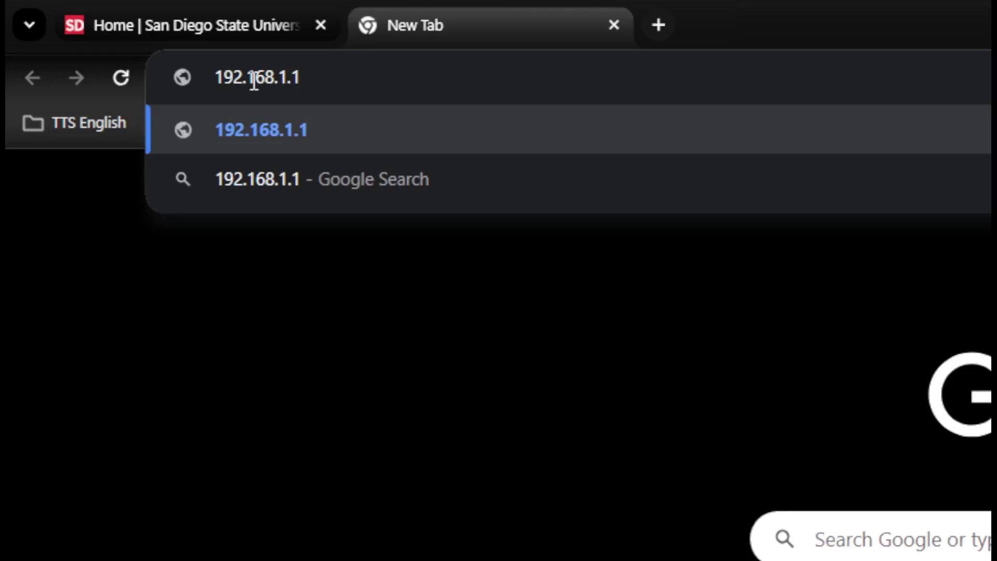
{"action": "key", "text": "Return"}
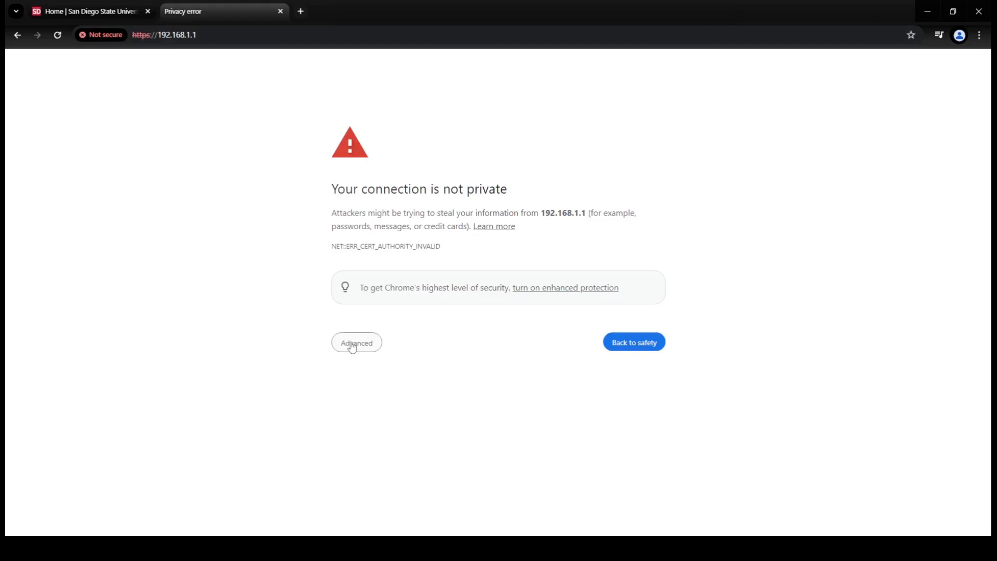
- Proceed past the 192.168.1.1 certificate warning, sign in as root, and jump to Lobby > Dashboard
{"action": "left_click", "coordinate": [353, 346]}
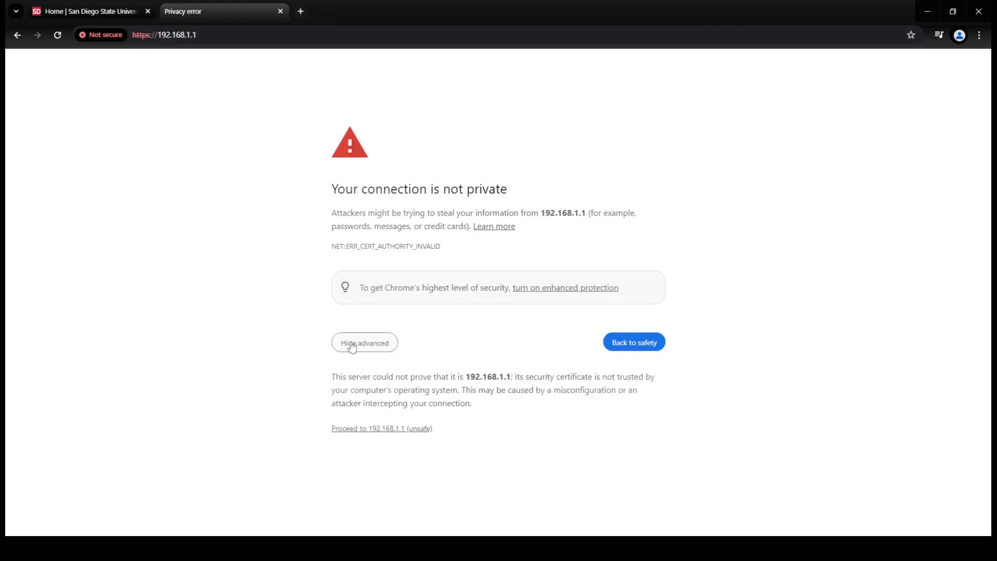
{"action": "left_click", "coordinate": [418, 429]}
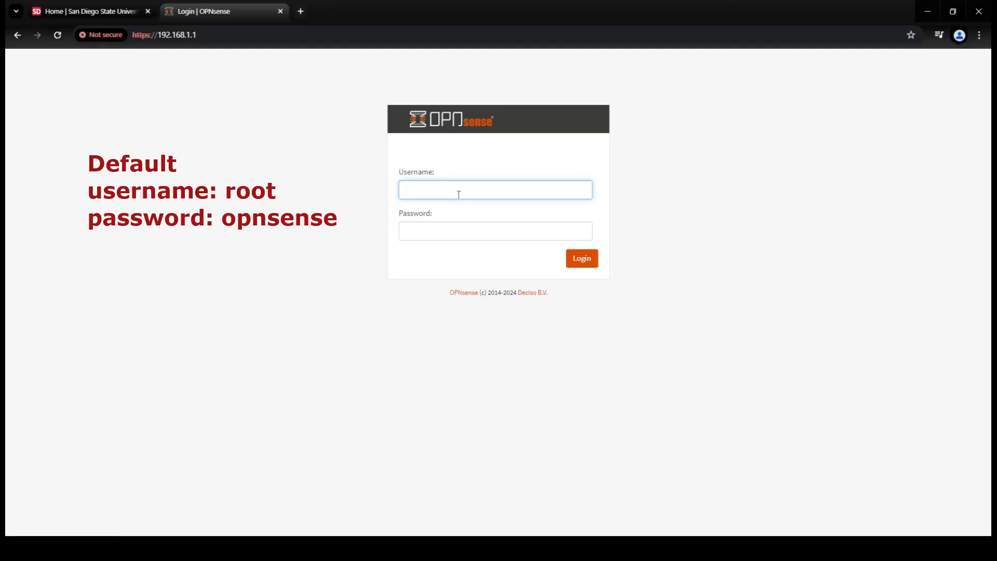
{"action": "key", "text": "Tab"}
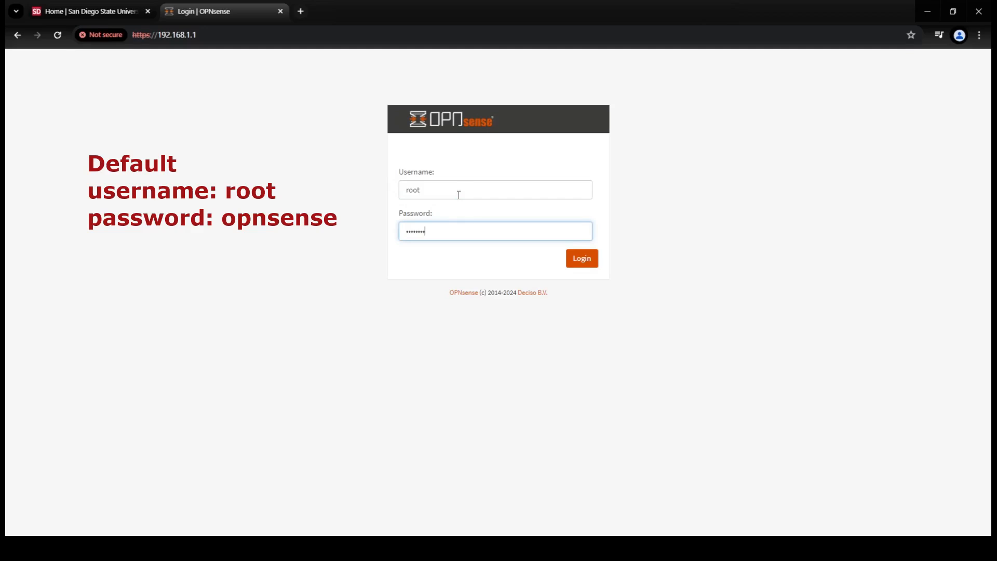
{"action": "left_click", "coordinate": [586, 260]}
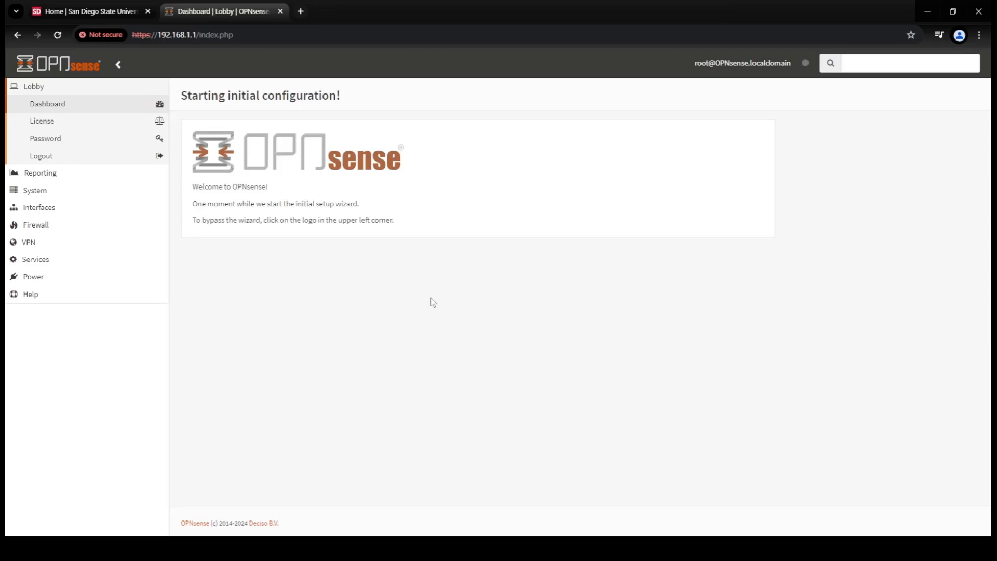
{"action": "left_click", "coordinate": [34, 90]}
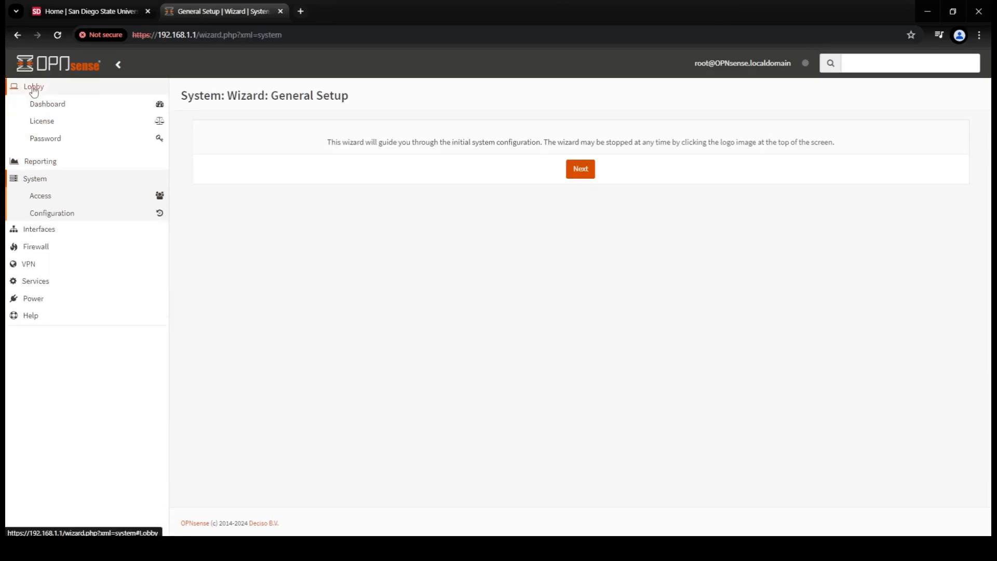
{"action": "left_click", "coordinate": [58, 109]}
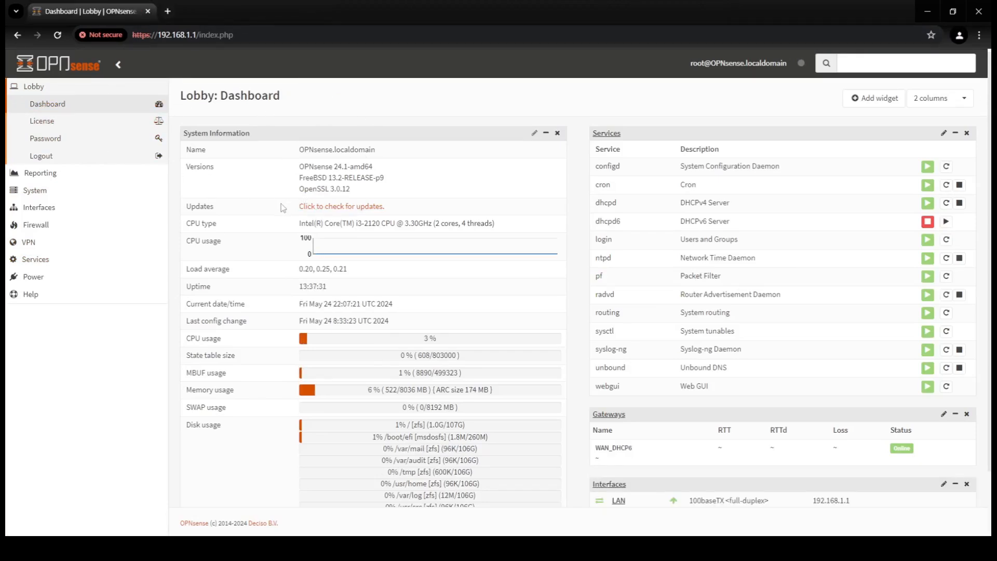
- Change the WAN interface's IPv6 Configuration Type to None, then save and apply the WAN changes
{"action": "left_click", "coordinate": [49, 210]}
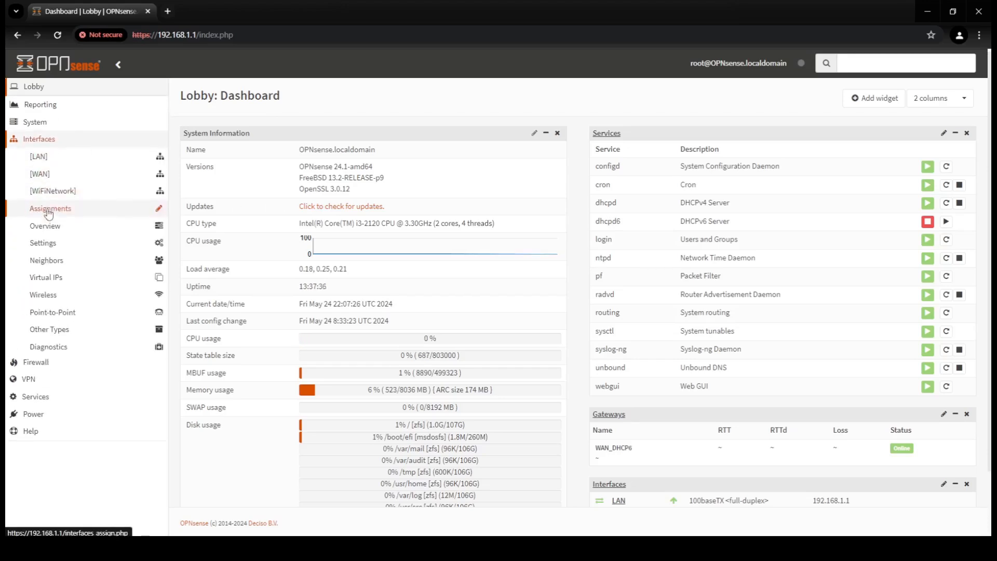
{"action": "left_click", "coordinate": [43, 177]}
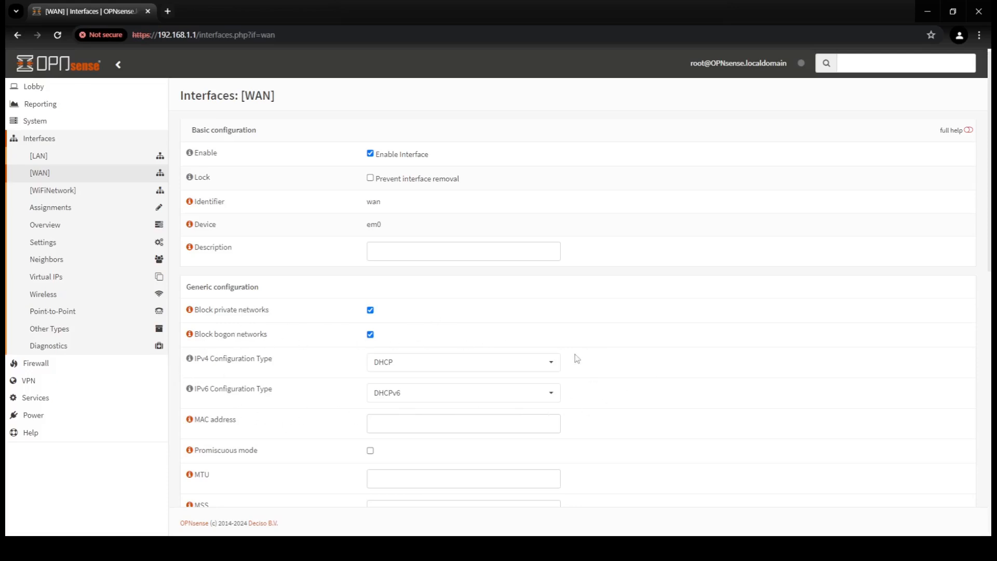
{"action": "left_click", "coordinate": [544, 395]}
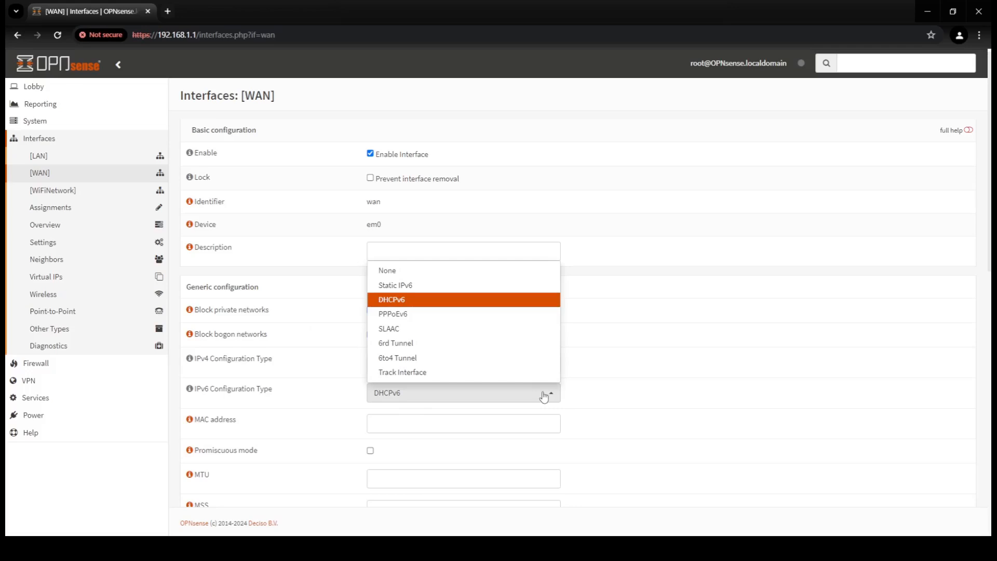
{"action": "left_click", "coordinate": [410, 273]}
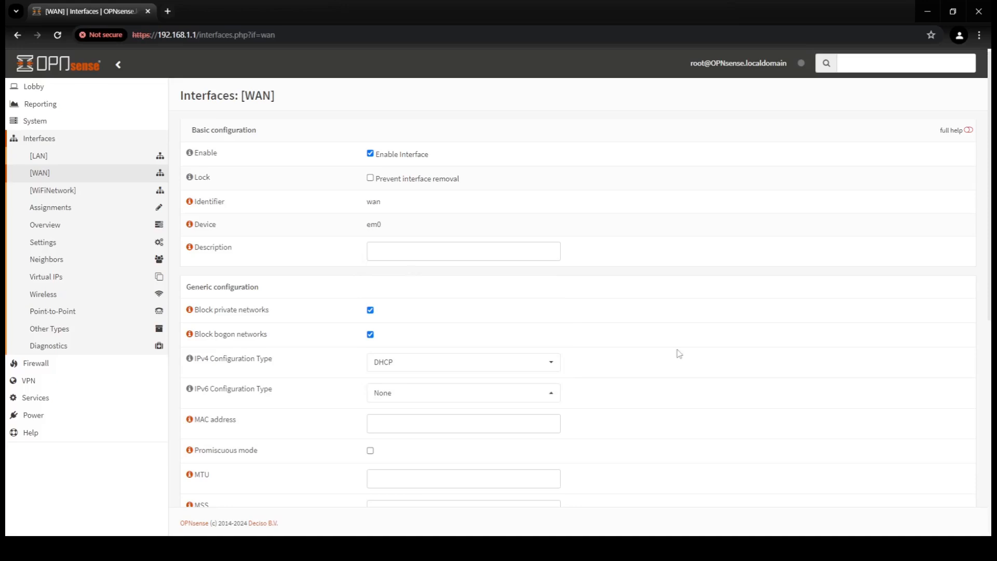
{"action": "scroll", "coordinate": [679, 353], "scroll_direction": "down", "scroll_amount": 5}
{"action": "scroll", "coordinate": [679, 353], "scroll_direction": "down", "scroll_amount": 2}
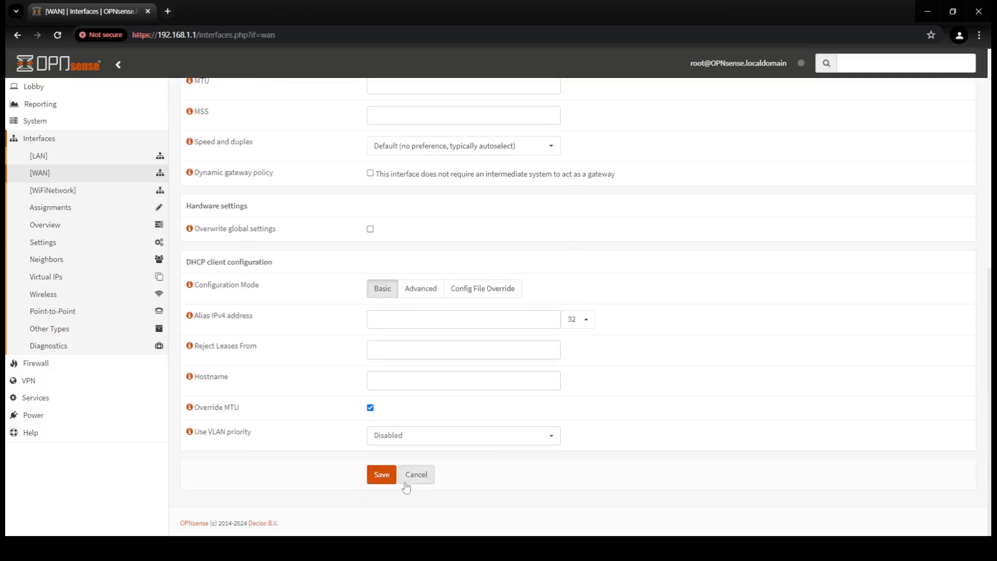
{"action": "left_click", "coordinate": [384, 478]}
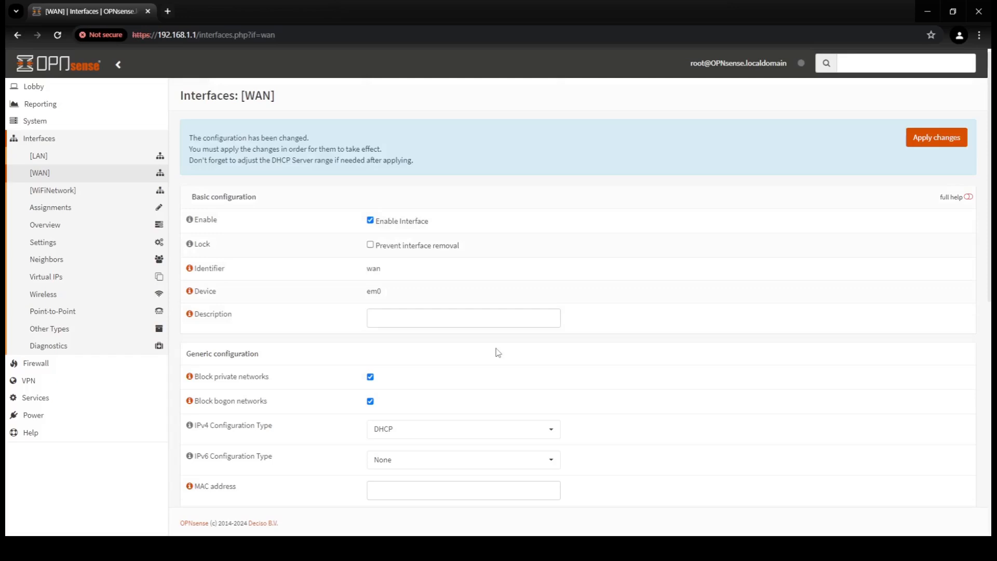
{"action": "left_click", "coordinate": [921, 141]}
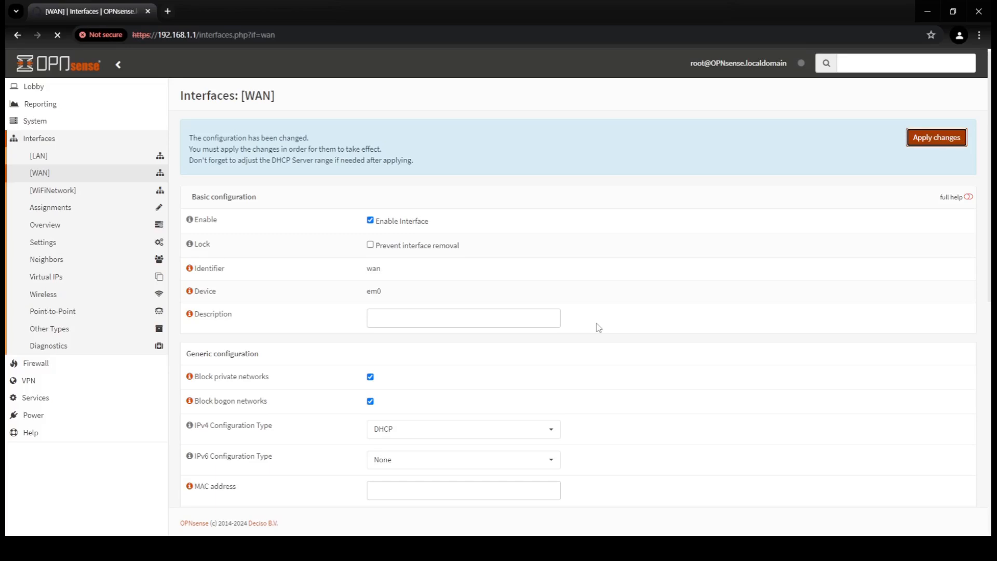
- Save Firewall > Settings > Advanced with Allow IPv6 turned off
{"action": "left_click", "coordinate": [34, 86]}
{"action": "left_click", "coordinate": [36, 110]}
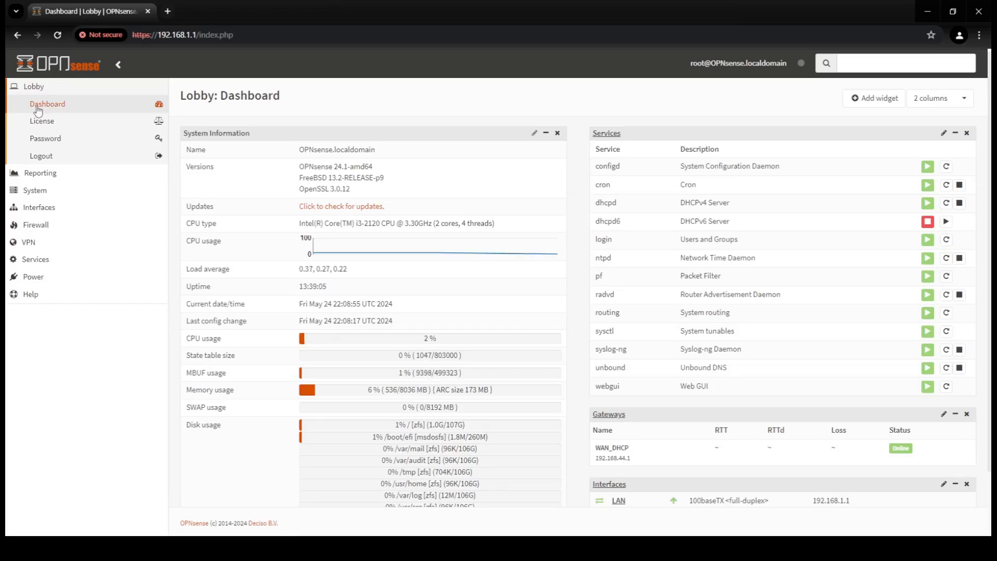
{"action": "left_click", "coordinate": [45, 227]}
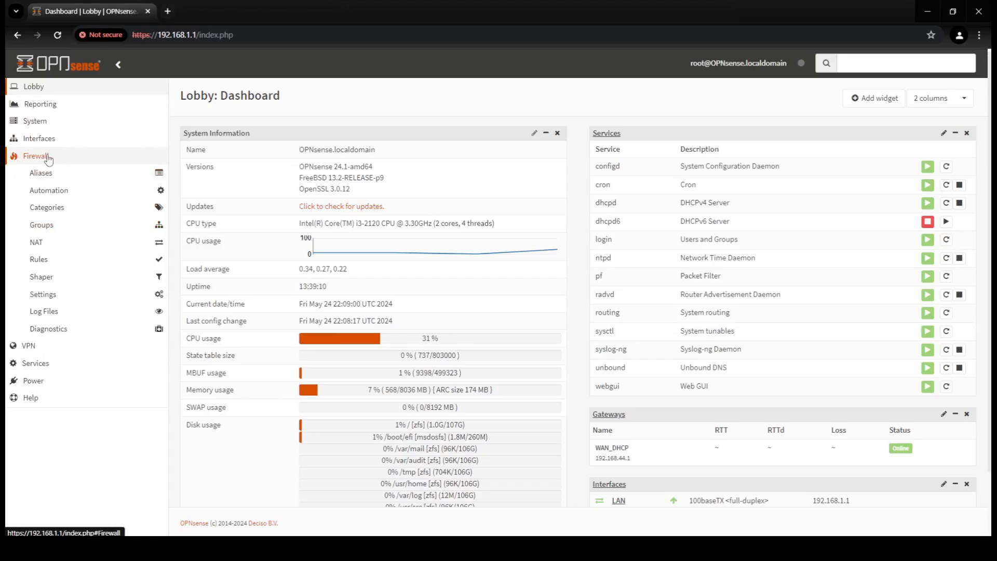
{"action": "left_click", "coordinate": [43, 296]}
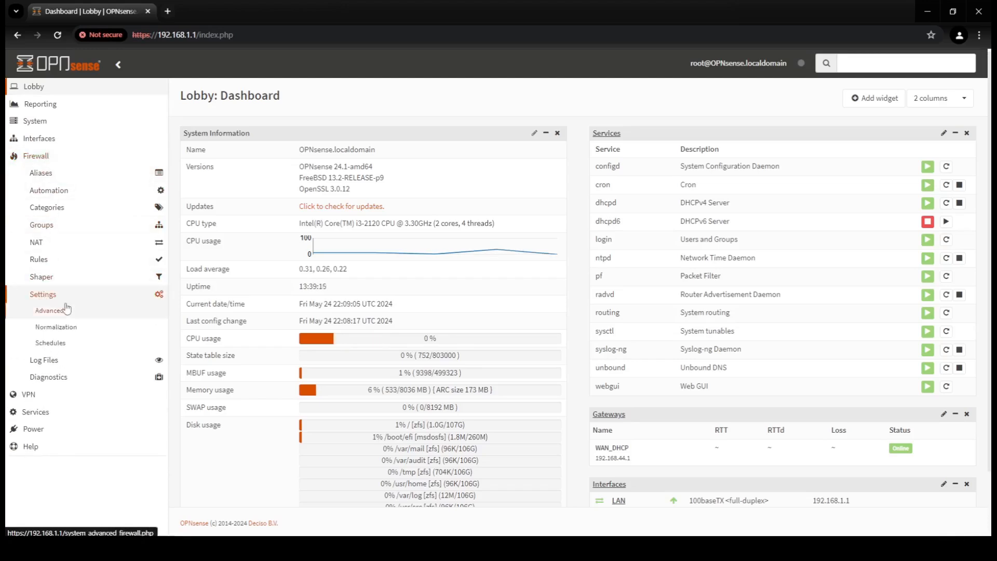
{"action": "left_click", "coordinate": [58, 314]}
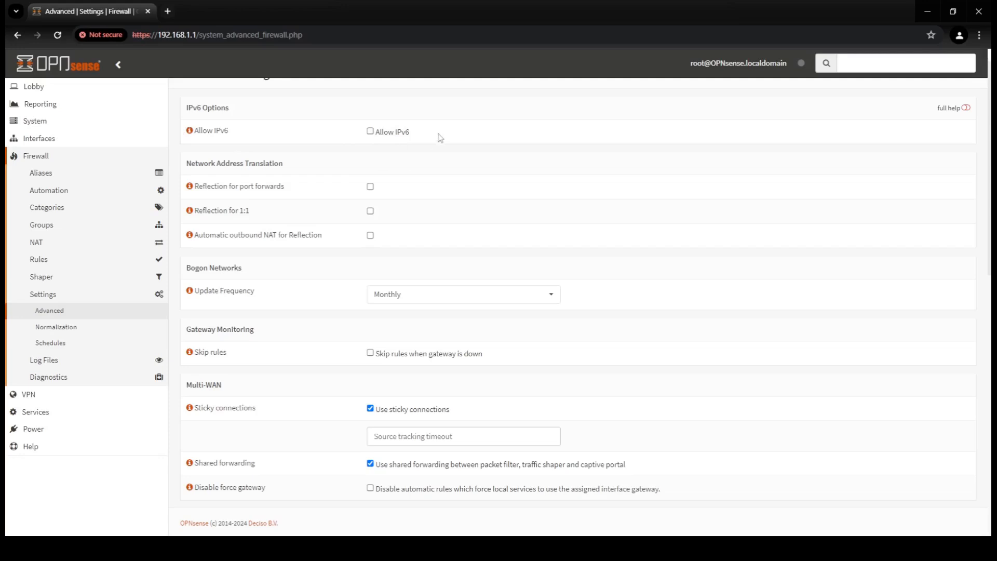
{"action": "scroll", "coordinate": [444, 137], "scroll_direction": "down", "scroll_amount": 14}
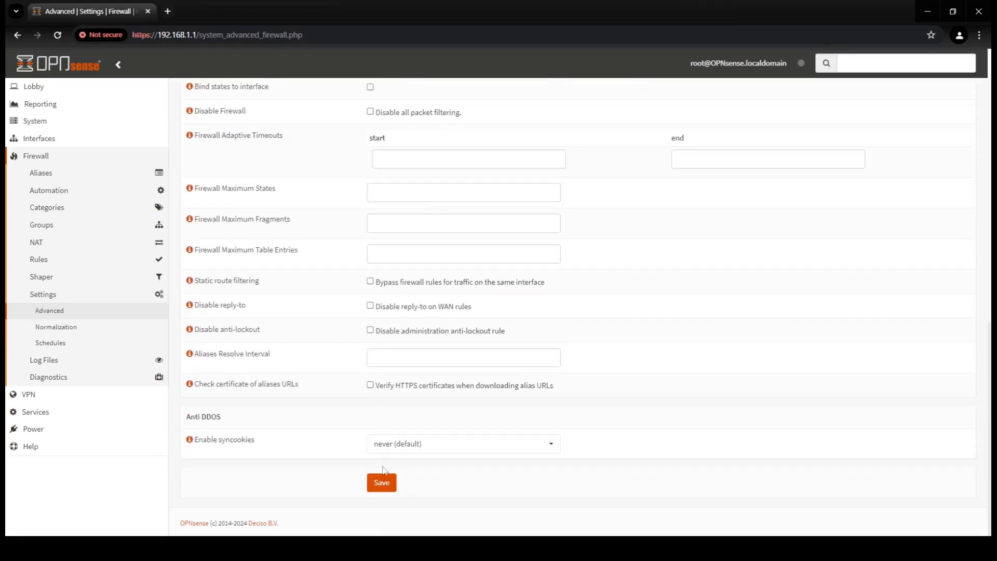
{"action": "left_click", "coordinate": [381, 483]}
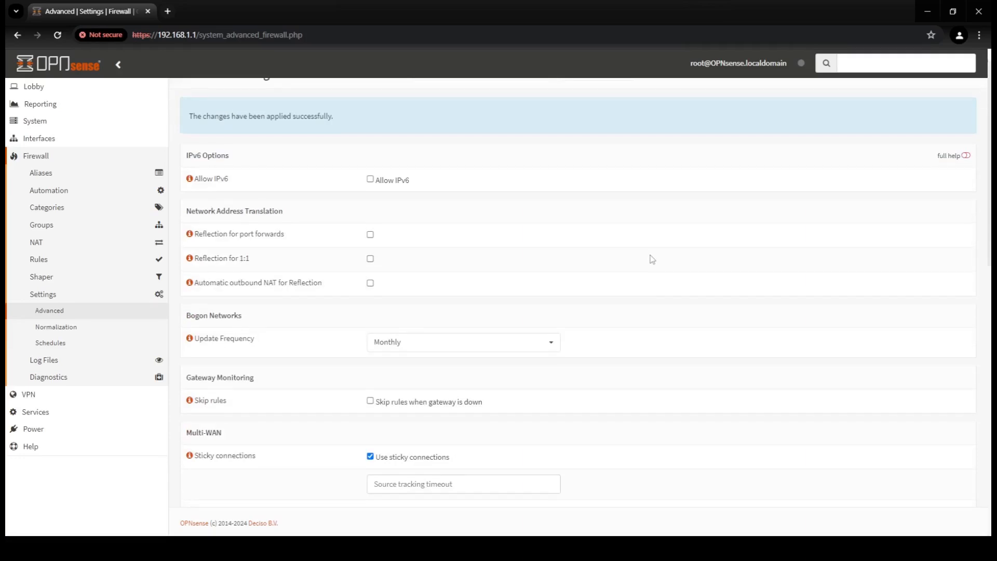
{"action": "scroll", "coordinate": [652, 259], "scroll_direction": "up", "scroll_amount": 1}
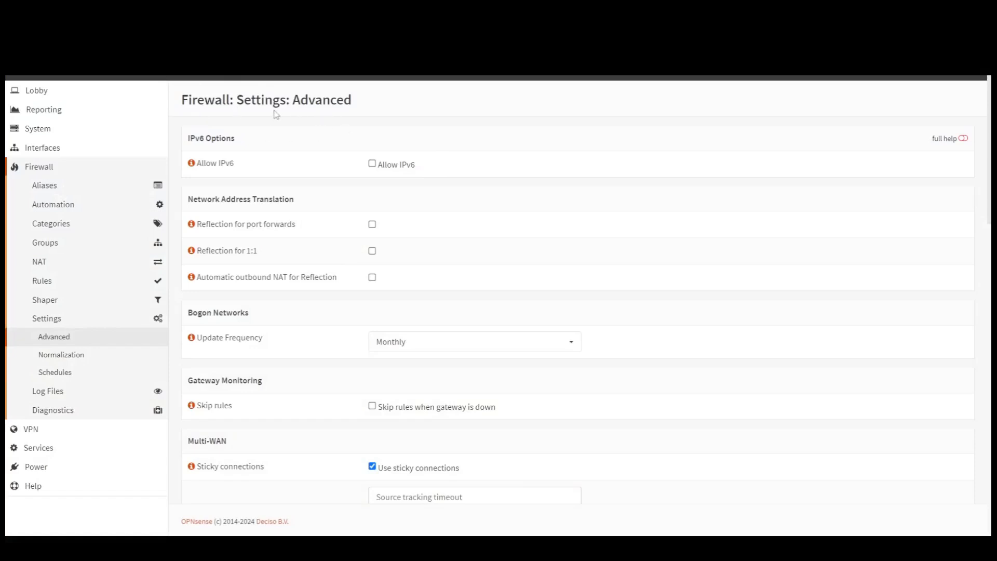
- Enter 8.8.8.8 and 8.8.4.4 as DNS servers in System > Settings > General
{"action": "left_click", "coordinate": [45, 133]}
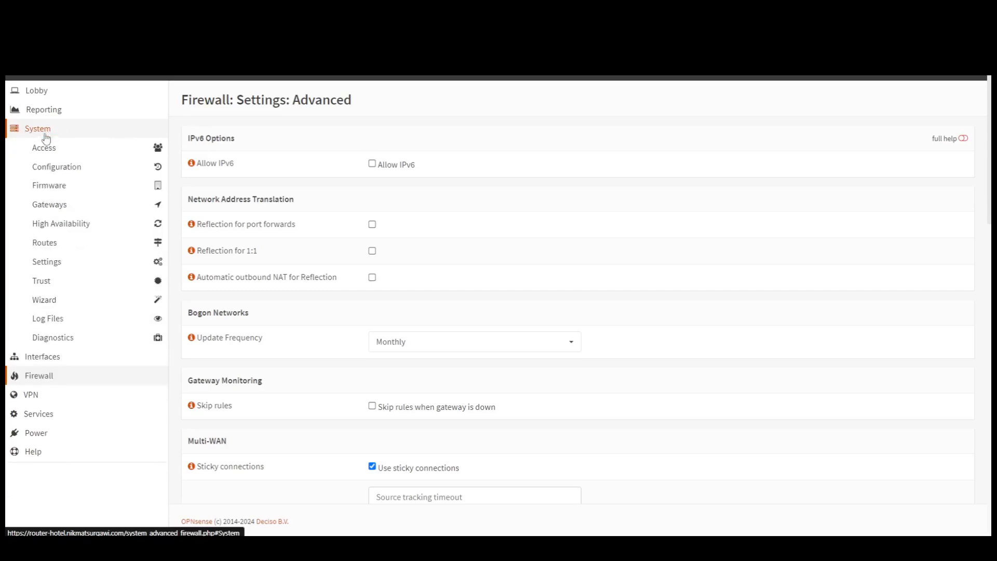
{"action": "left_click", "coordinate": [47, 262]}
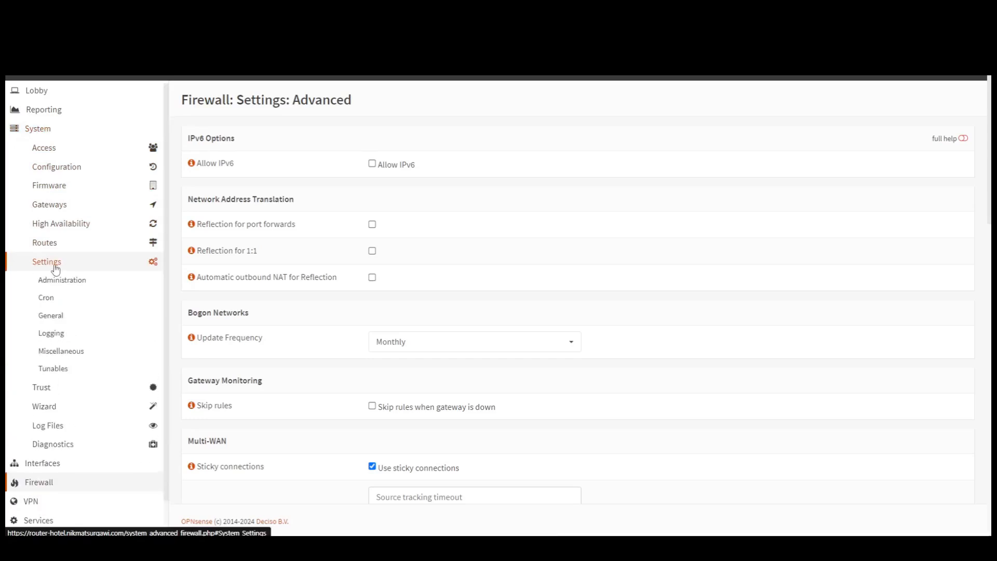
{"action": "left_click", "coordinate": [44, 317]}
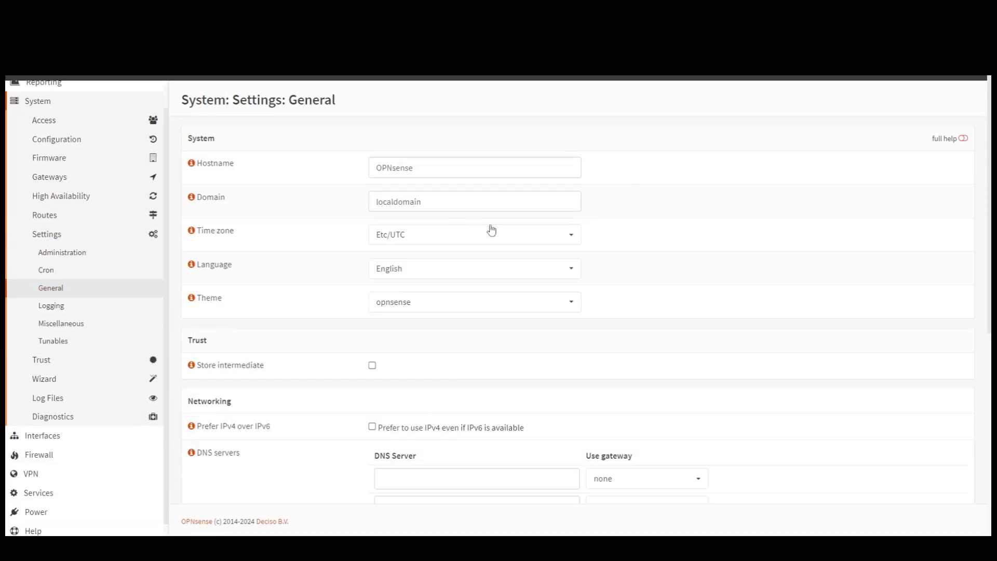
{"action": "scroll", "coordinate": [649, 198], "scroll_direction": "down", "scroll_amount": 2}
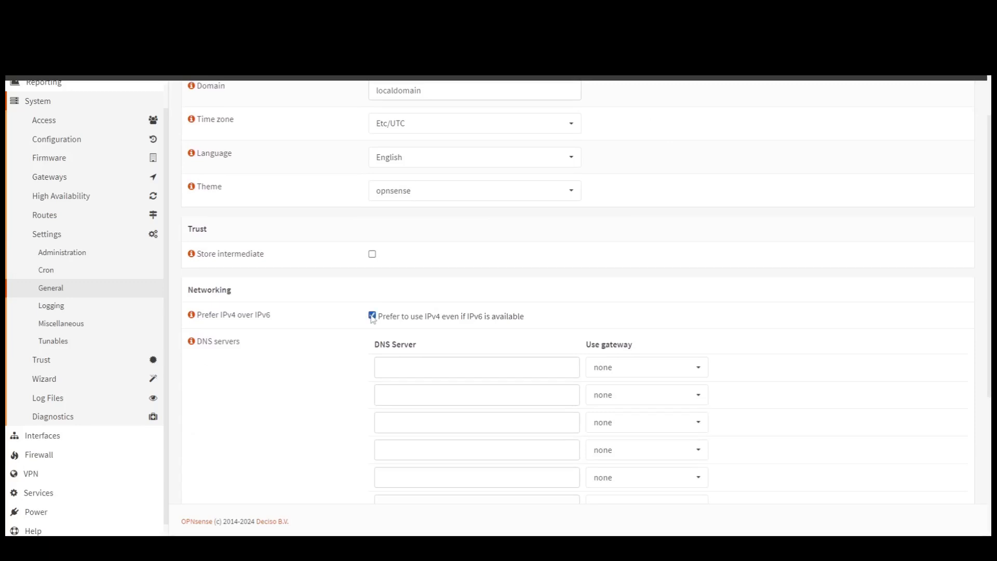
{"action": "left_click", "coordinate": [445, 368]}
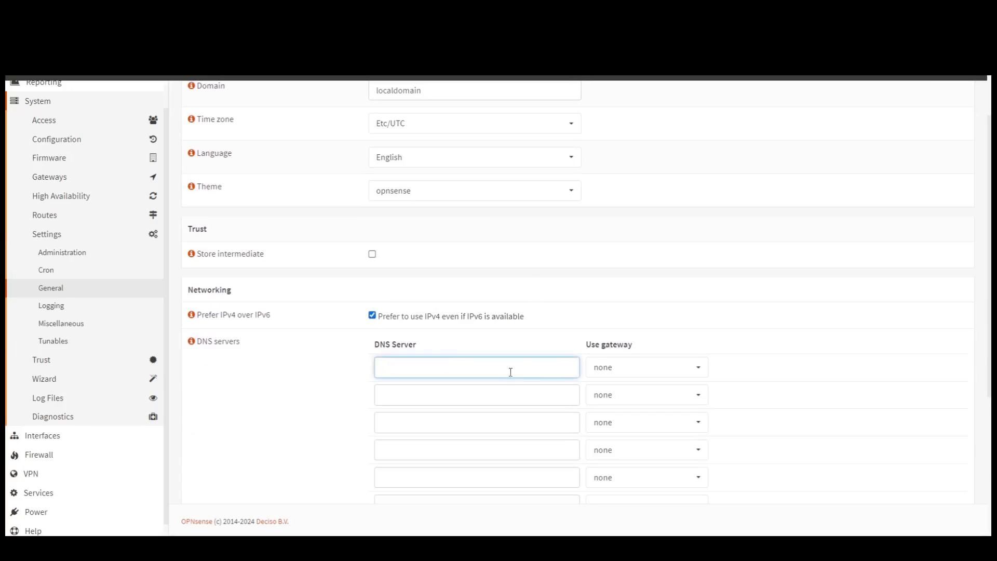
{"action": "type", "text": "8.8.8"}
{"action": "left_click", "coordinate": [524, 398]}
{"action": "type", "text": "8.8.1"}
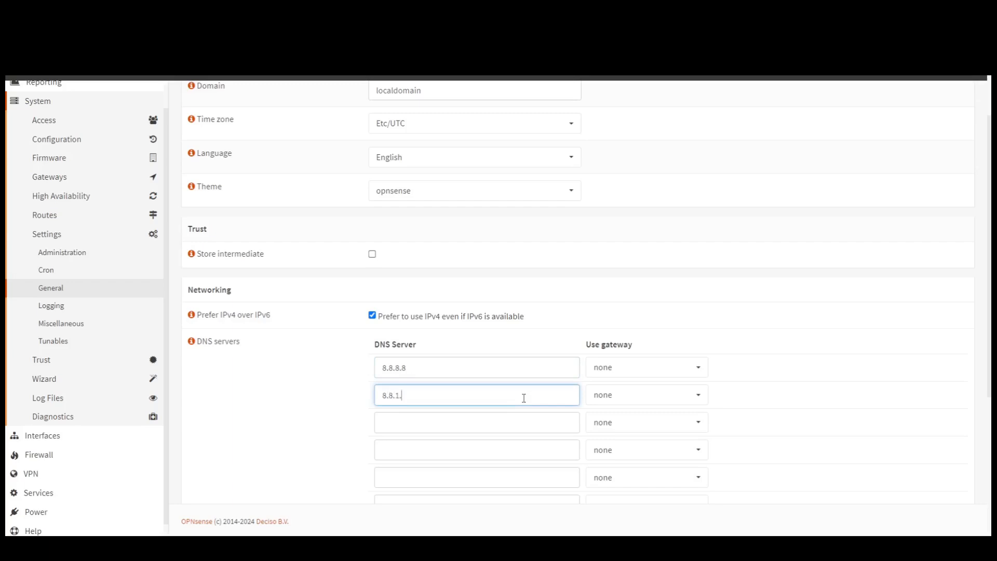
{"action": "type", "text": "4.4"}
{"action": "left_click", "coordinate": [831, 336]}
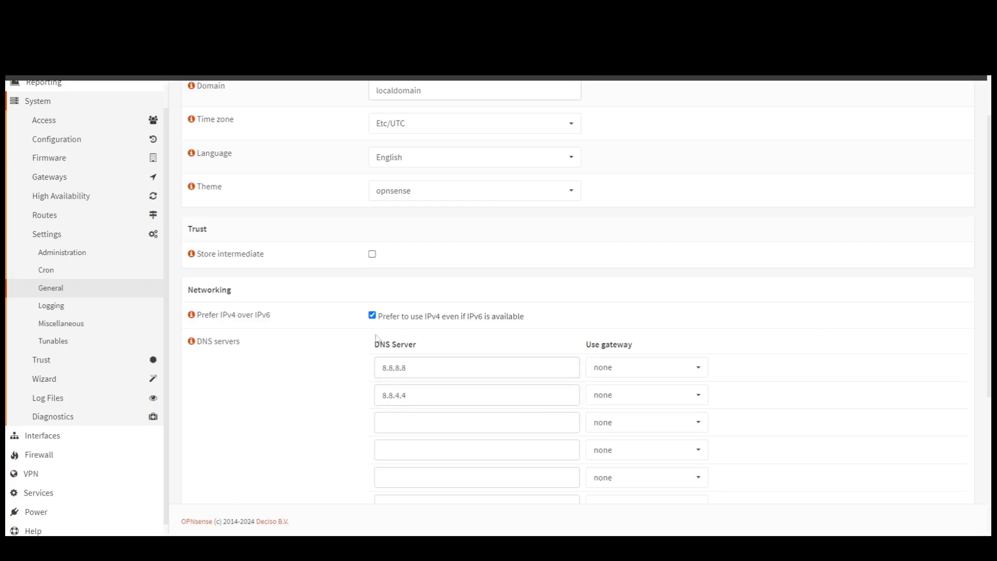
- Leave the option letting WAN DHCP override the DNS server list turned off
{"action": "scroll", "coordinate": [545, 357], "scroll_direction": "down", "scroll_amount": 5}
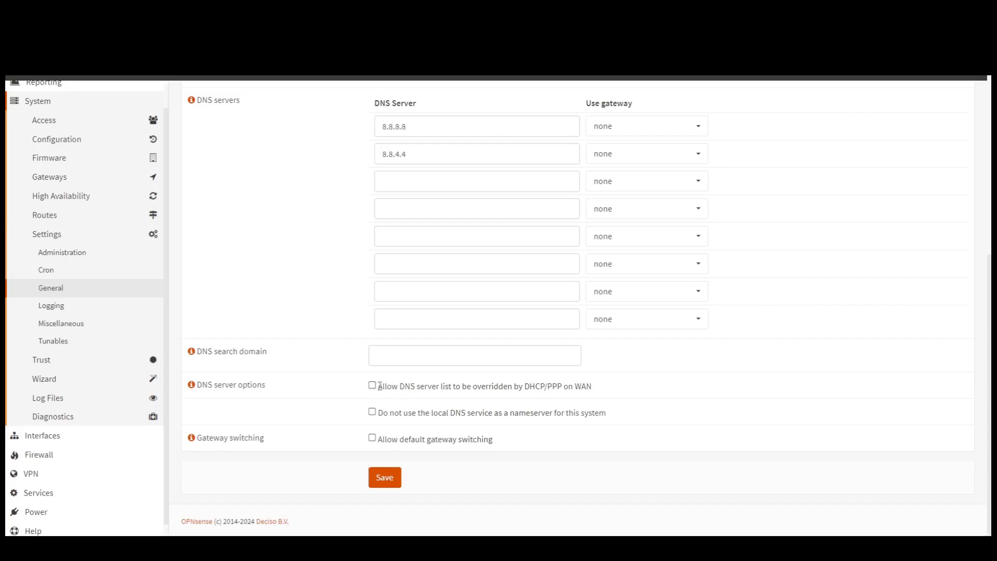
{"action": "left_click", "coordinate": [373, 386]}
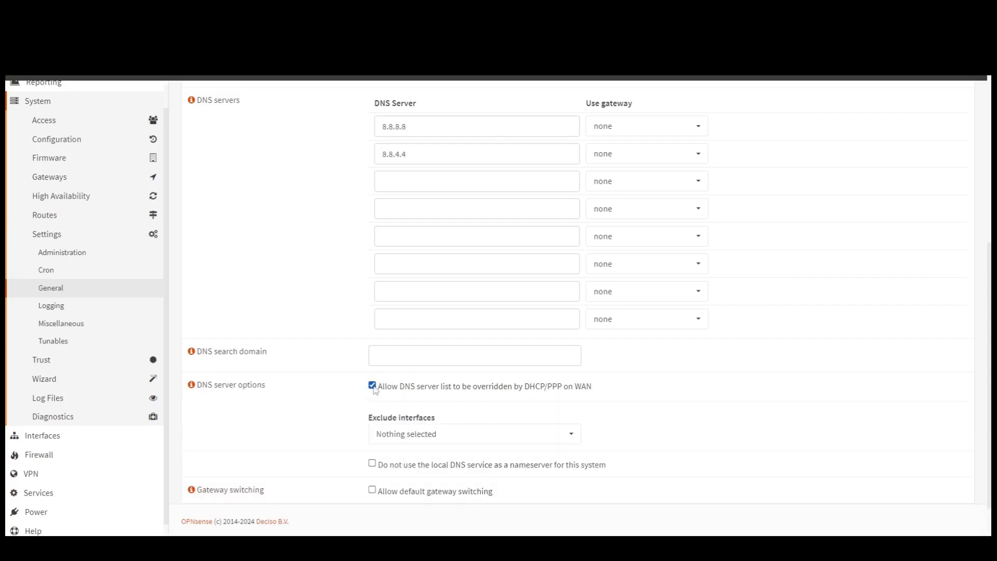
{"action": "left_click", "coordinate": [373, 386]}
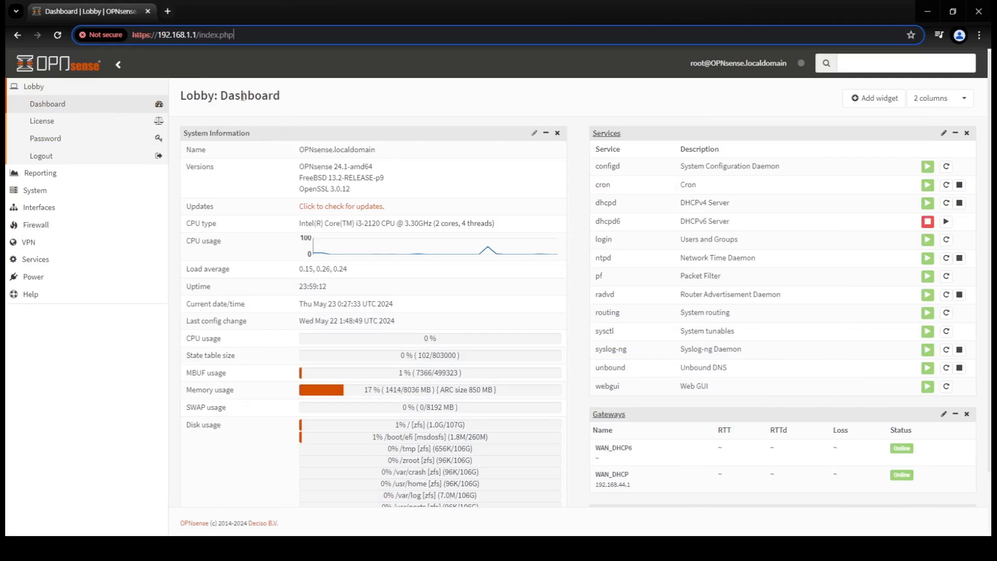
- Enter the old root password and the new password twice, then save it
{"action": "left_click", "coordinate": [64, 148]}
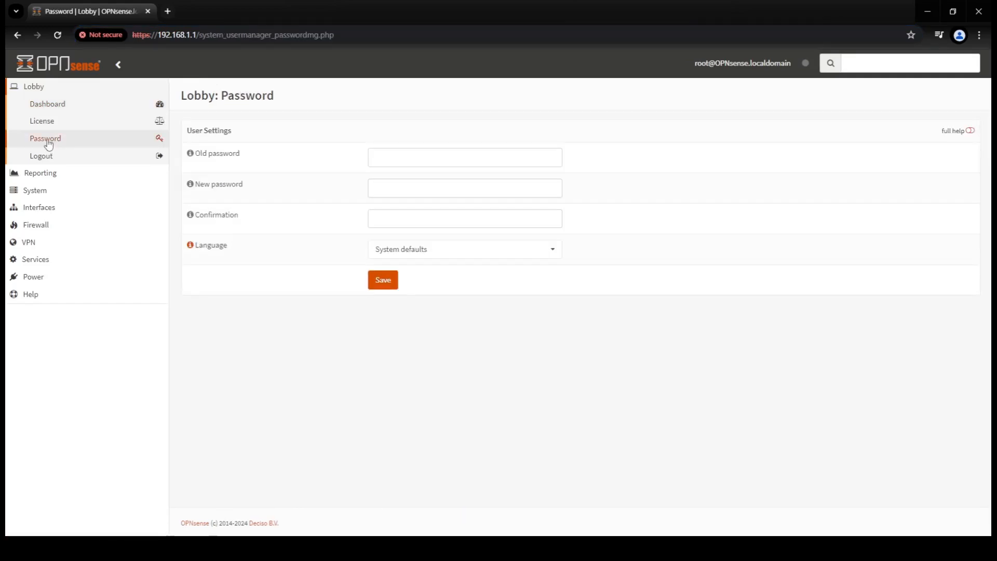
{"action": "left_click", "coordinate": [374, 151]}
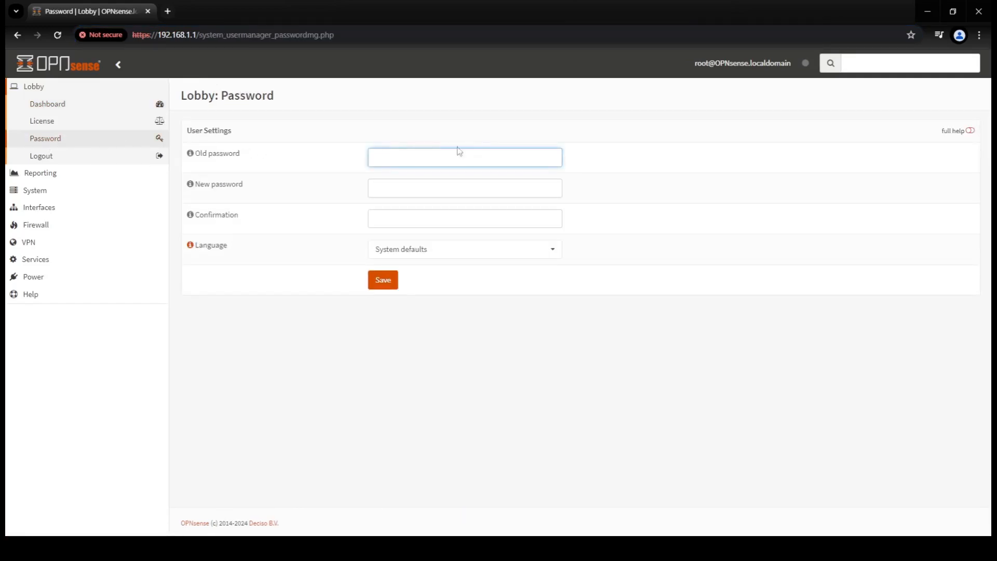
{"action": "type", "text": "••••••••"}
{"action": "key", "text": "Tab"}
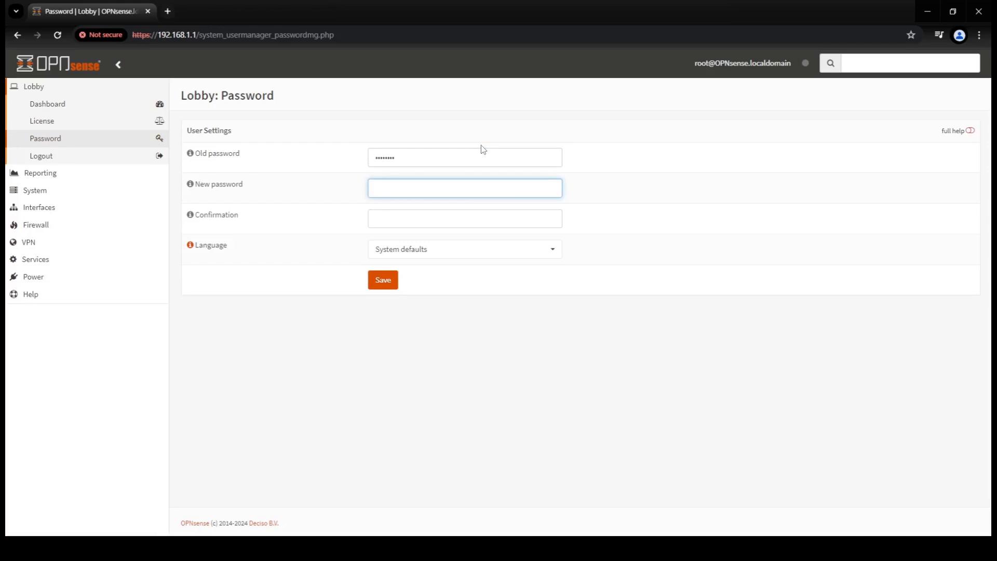
{"action": "type", "text": "•••••••••"}
{"action": "key", "text": "Tab"}
{"action": "type", "text": "••••"}
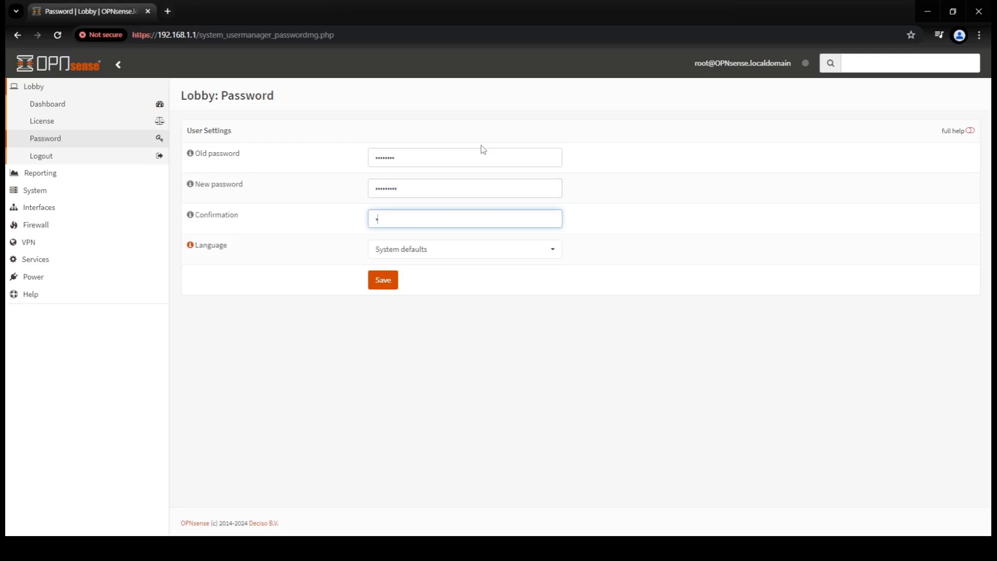
{"action": "type", "text": "•••••"}
{"action": "left_click", "coordinate": [389, 281]}
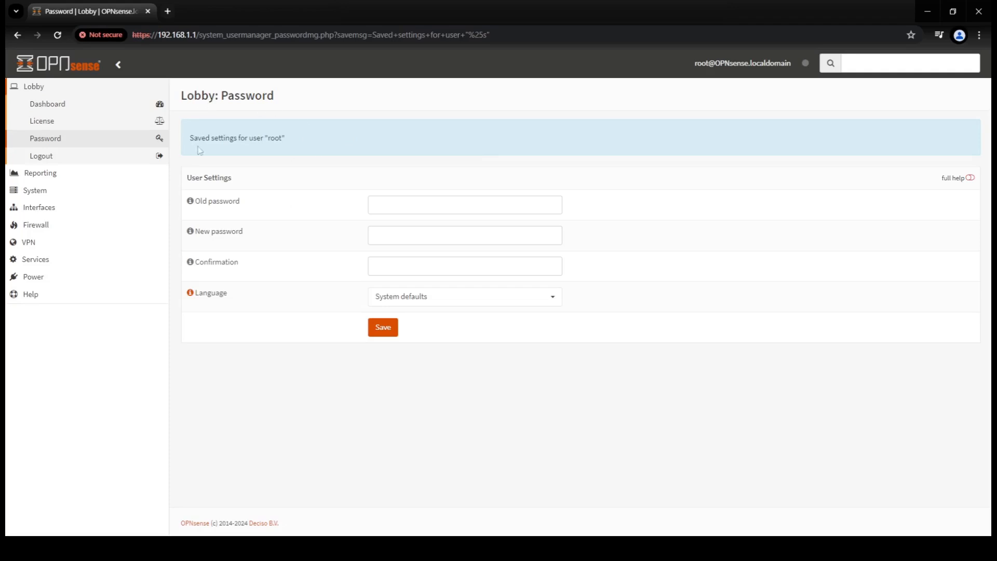
- Log out of the web interface from the Lobby menu
{"action": "left_click", "coordinate": [33, 86]}
{"action": "left_click", "coordinate": [34, 86]}
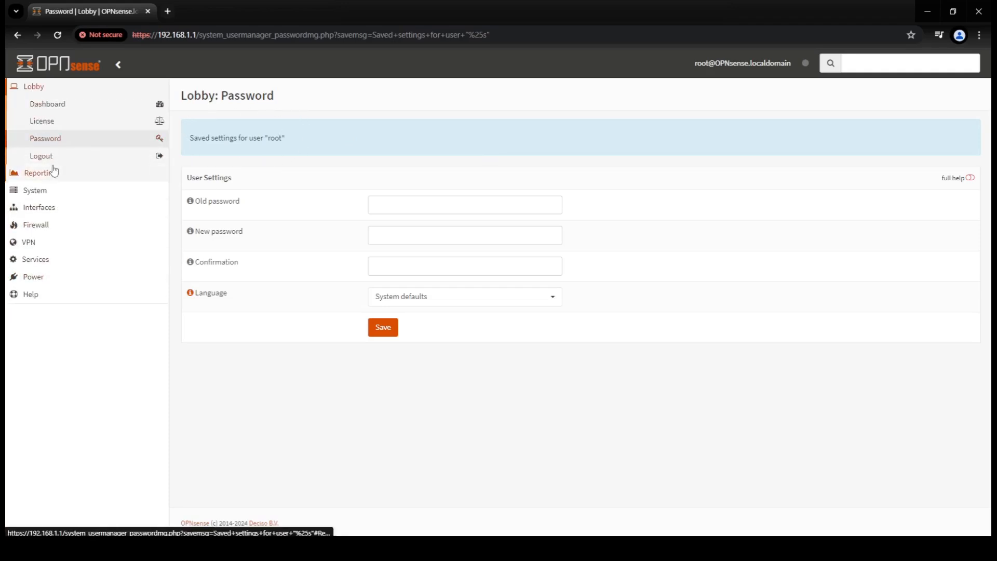
{"action": "left_click", "coordinate": [49, 158]}
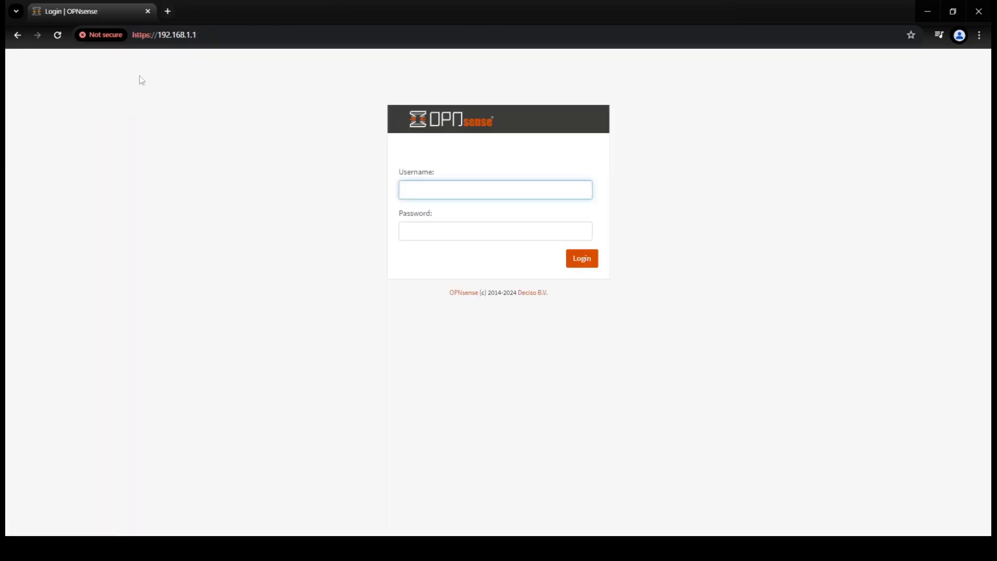
- Sign back in as root with the new password, correcting a mistyped password first
{"action": "type", "text": "root"}
{"action": "key", "text": "Tab"}
{"action": "type", "text": "opnse"}
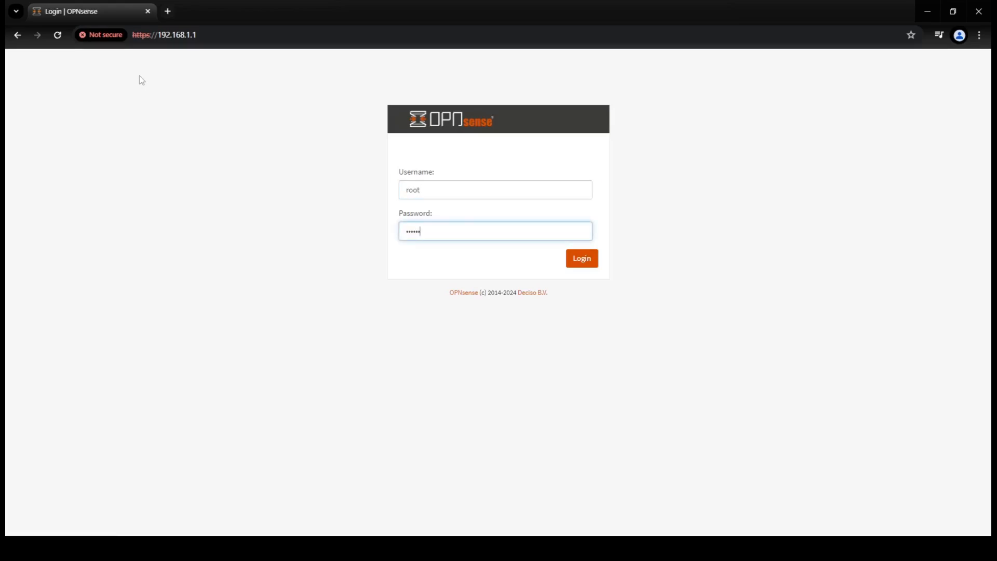
{"action": "key", "text": "BackSpace"}
{"action": "key", "text": "BackSpace"}
{"action": "key", "text": "BackSpace"}
{"action": "key", "text": "BackSpace"}
{"action": "key", "text": "BackSpace"}
{"action": "type", "text": "•••••••••"}
{"action": "key", "text": "Return"}
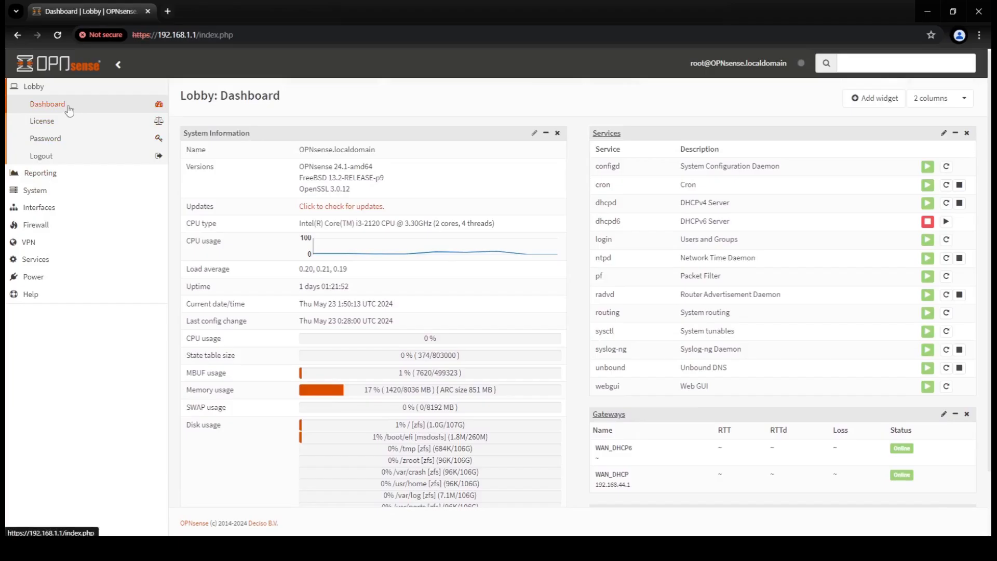
{"action": "left_click", "coordinate": [42, 207]}
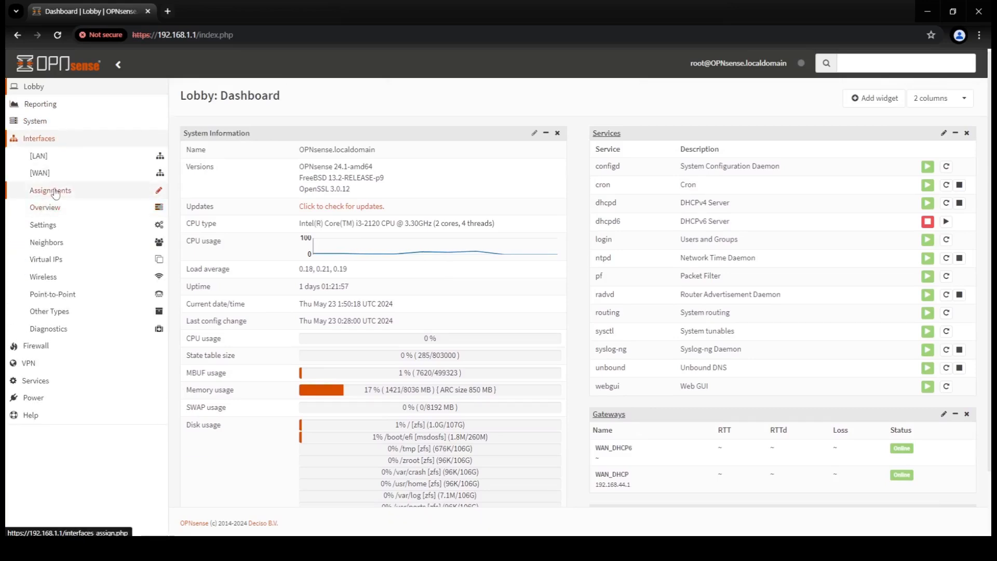
- Add igb1 as a new interface with the description 'Wi-Fi Network' in Interfaces > Assignments
{"action": "left_click", "coordinate": [54, 192]}
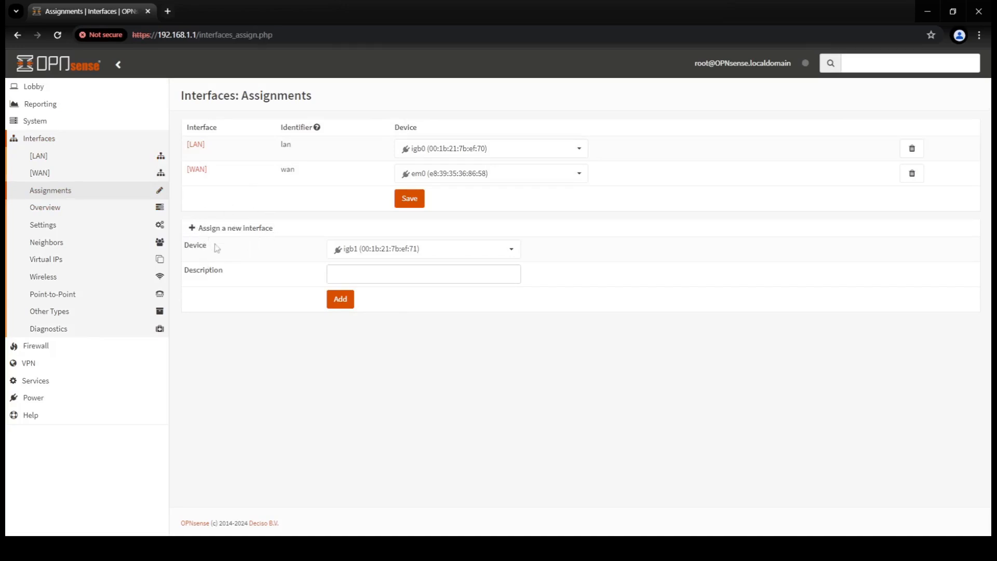
{"action": "left_click", "coordinate": [398, 255]}
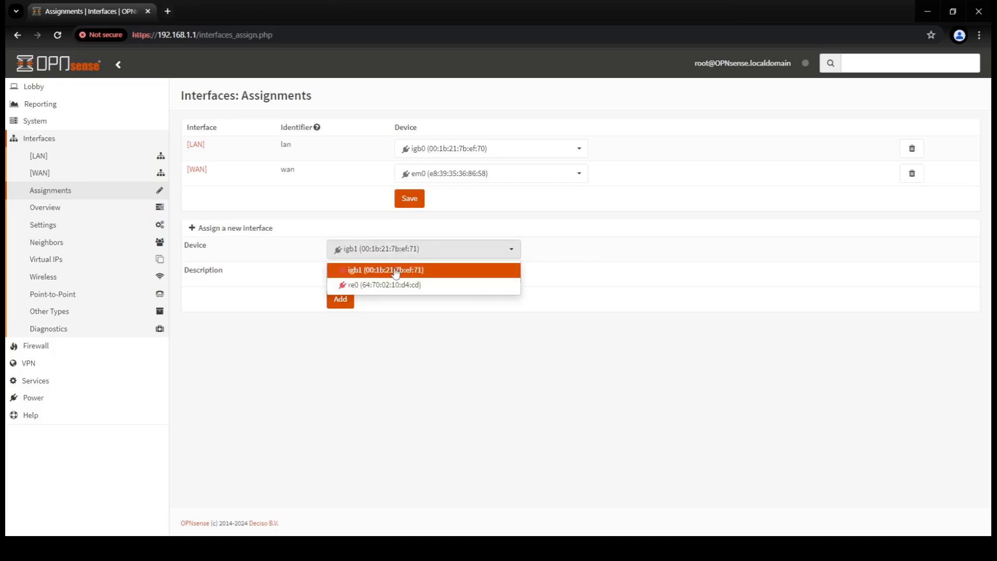
{"action": "left_click", "coordinate": [395, 270]}
{"action": "left_click", "coordinate": [395, 268]}
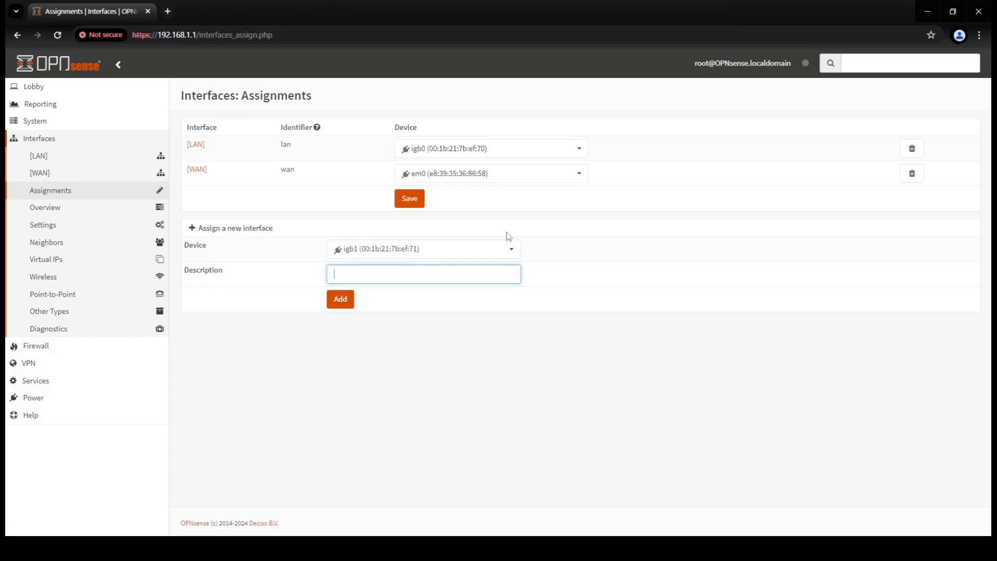
{"action": "type", "text": "Wi-Fi Network"}
{"action": "left_click", "coordinate": [342, 302]}
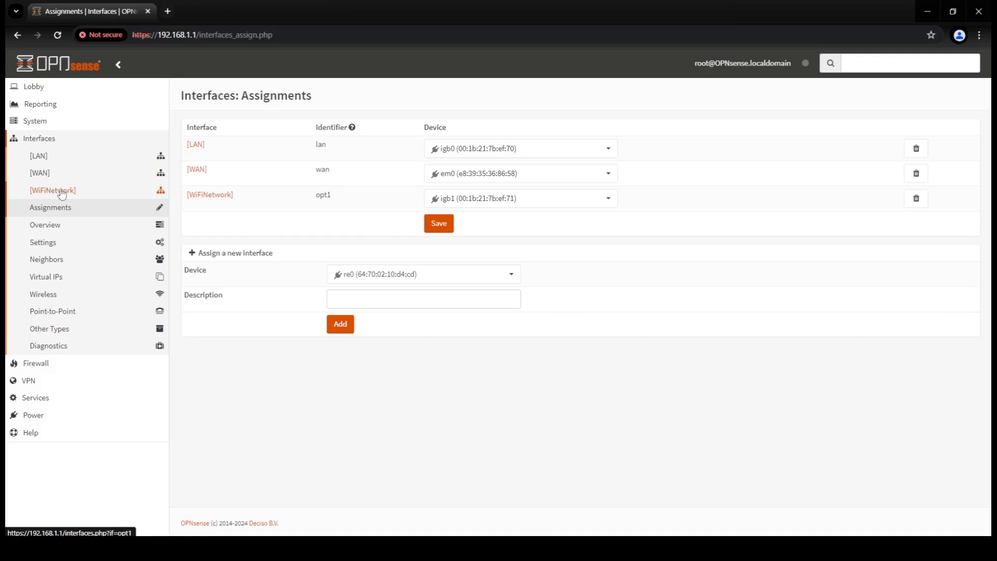
{"action": "left_click", "coordinate": [61, 191]}
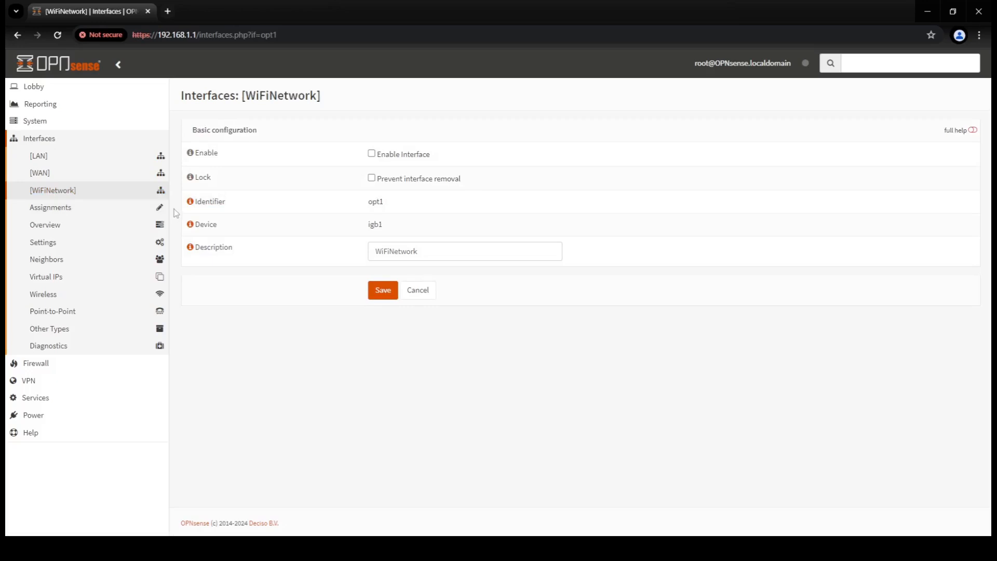
- Enable the WiFiNetwork interface, prevent its removal, and set IPv4 to Static IPv4
{"action": "left_click", "coordinate": [372, 154]}
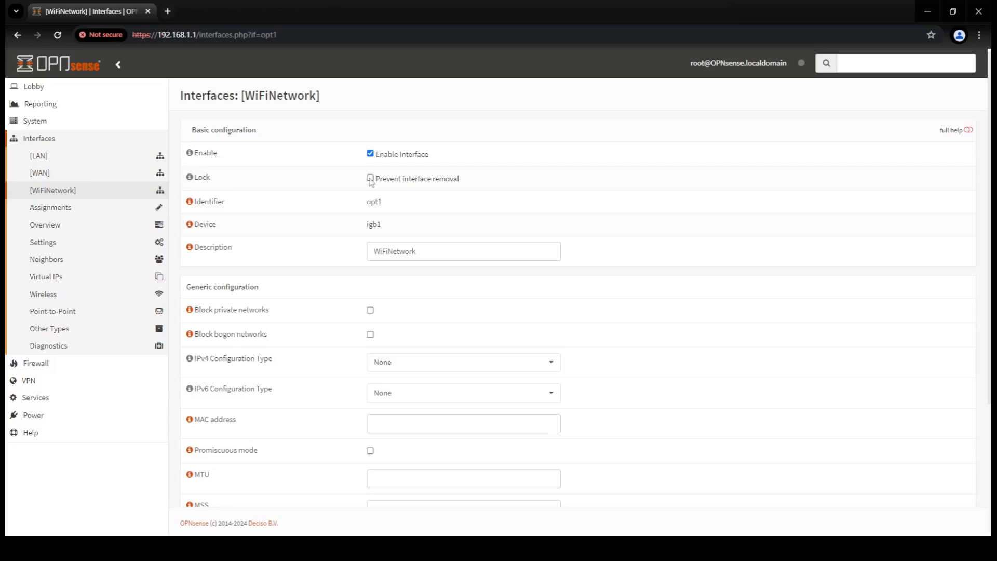
{"action": "left_click", "coordinate": [371, 179]}
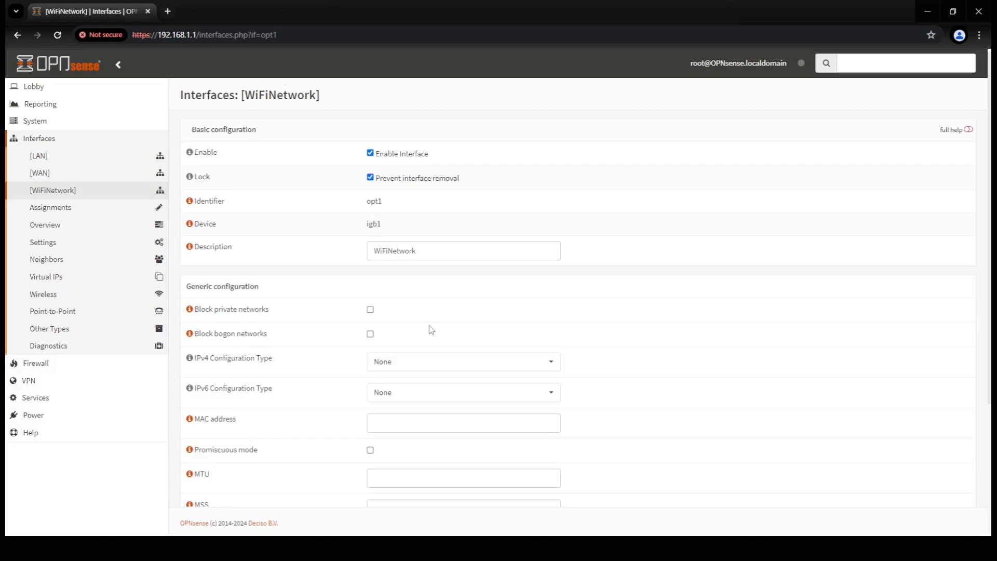
{"action": "scroll", "coordinate": [429, 329], "scroll_direction": "down", "scroll_amount": 3}
{"action": "scroll", "coordinate": [432, 328], "scroll_direction": "up", "scroll_amount": 3}
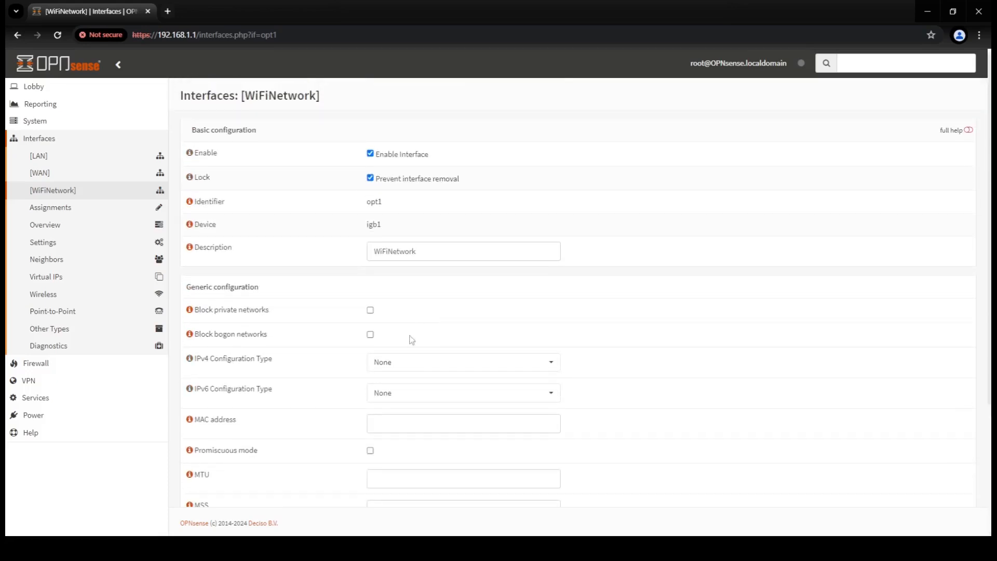
{"action": "left_click", "coordinate": [390, 367]}
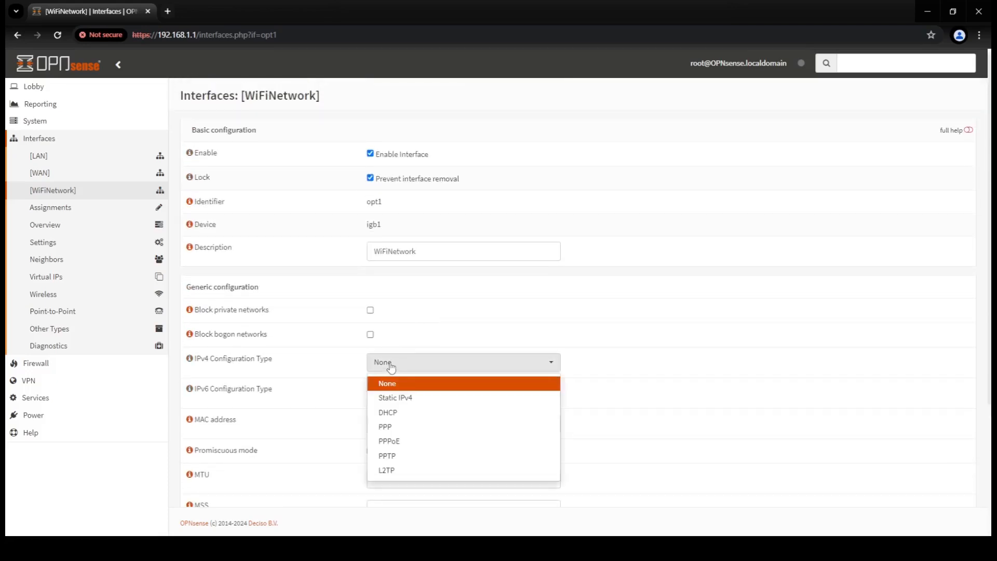
{"action": "left_click", "coordinate": [393, 401]}
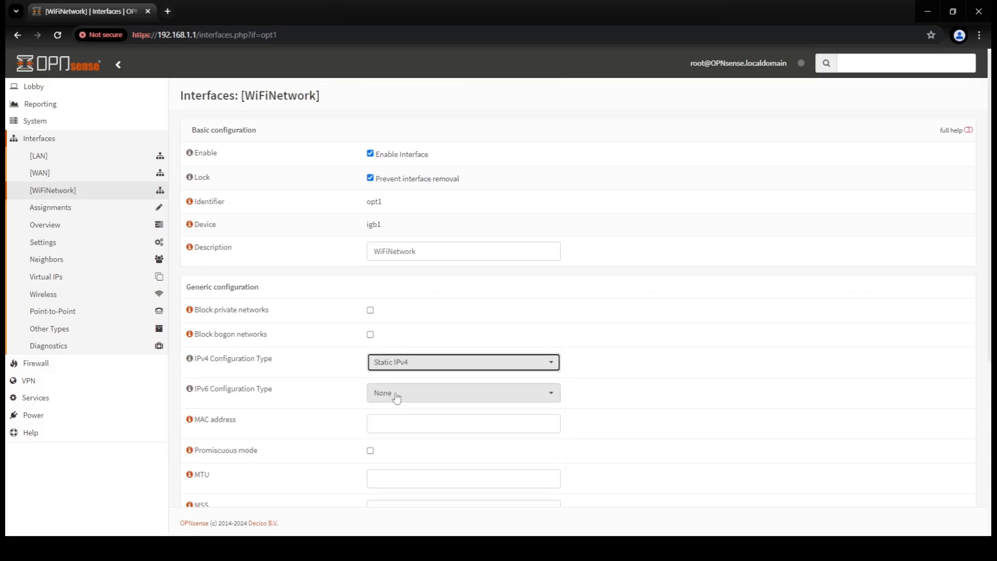
- Give it address 10.10.0.1 with prefix /19, then save and apply the changes
{"action": "scroll", "coordinate": [400, 389], "scroll_direction": "down", "scroll_amount": 3}
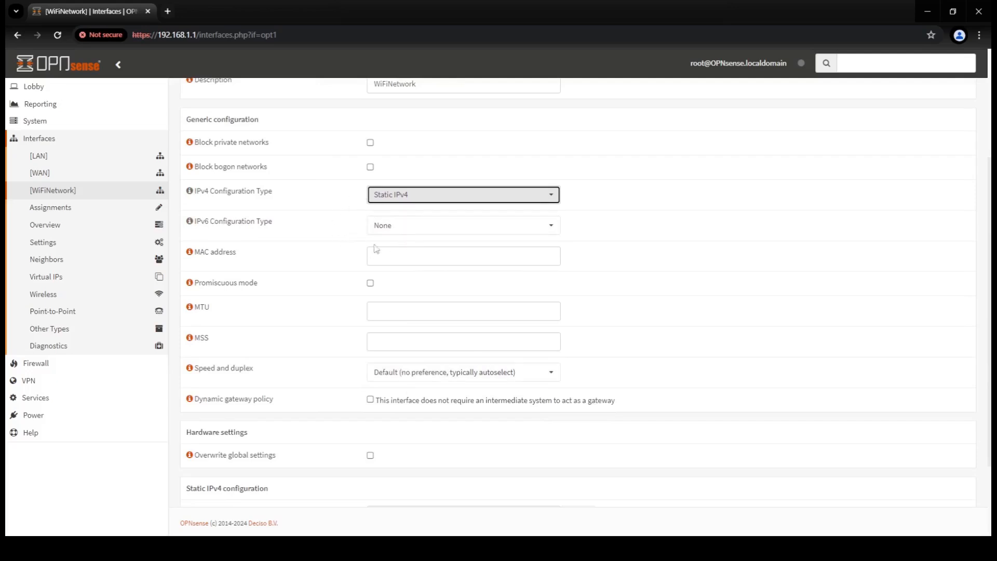
{"action": "scroll", "coordinate": [416, 329], "scroll_direction": "down", "scroll_amount": 2}
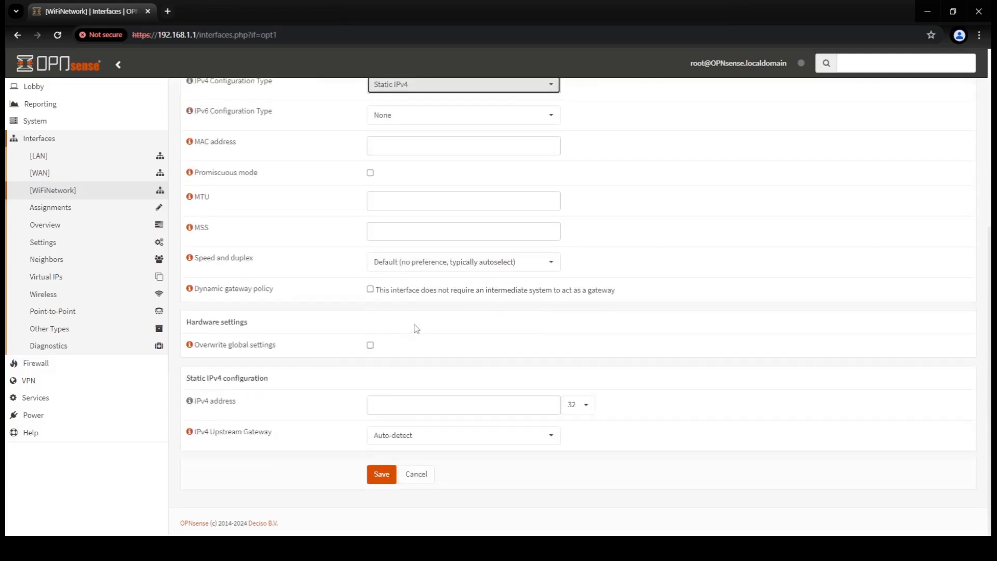
{"action": "left_click", "coordinate": [417, 403]}
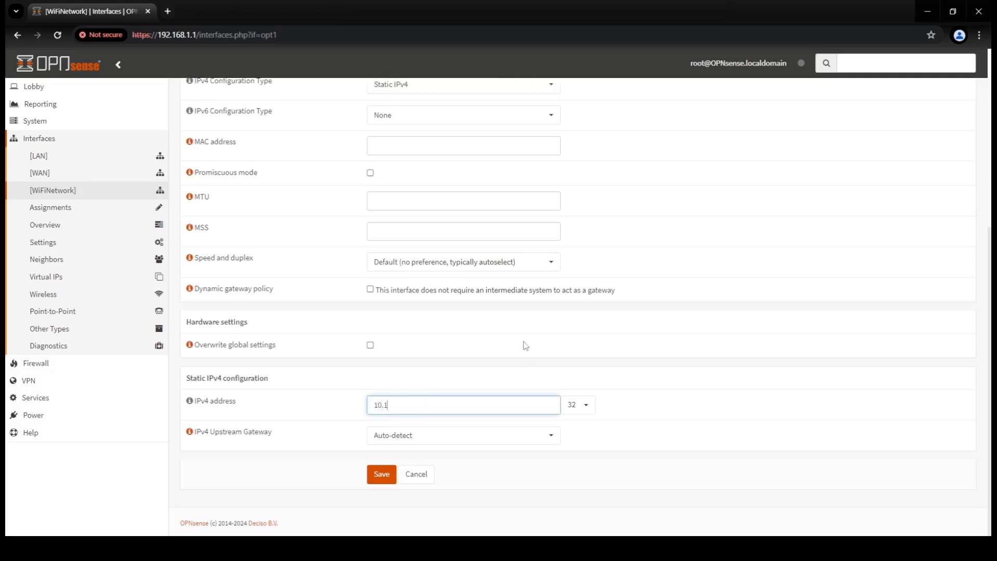
{"action": "type", "text": "10.10.0.1"}
{"action": "left_click", "coordinate": [590, 406]}
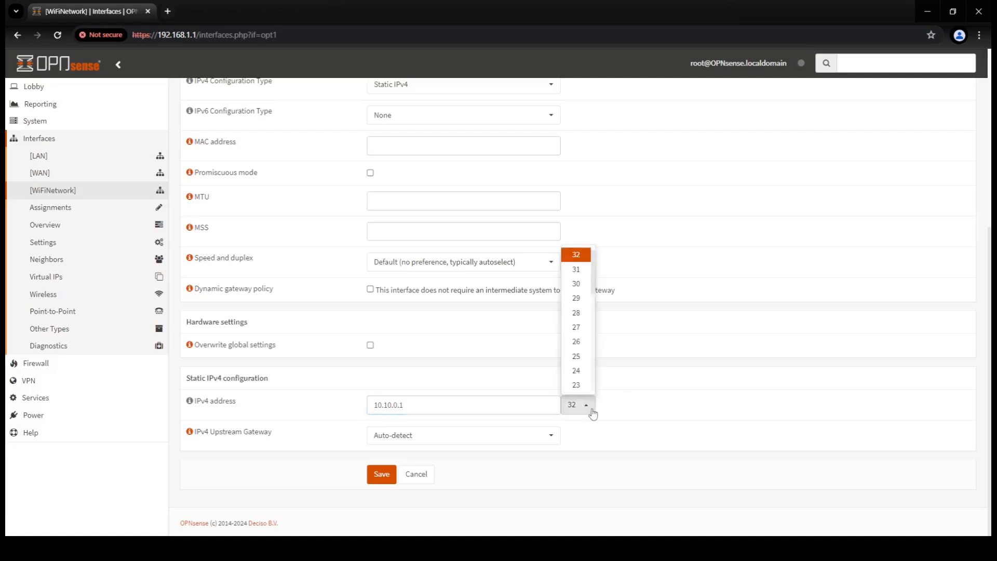
{"action": "scroll", "coordinate": [586, 355], "scroll_direction": "down", "scroll_amount": 2}
{"action": "left_click", "coordinate": [583, 339]}
{"action": "left_click", "coordinate": [662, 352]}
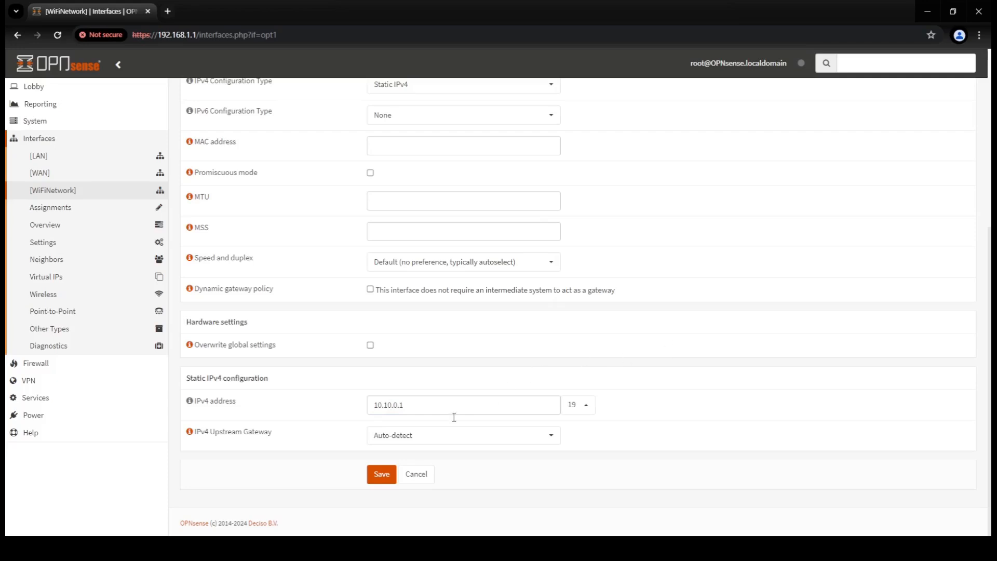
{"action": "left_click", "coordinate": [386, 481]}
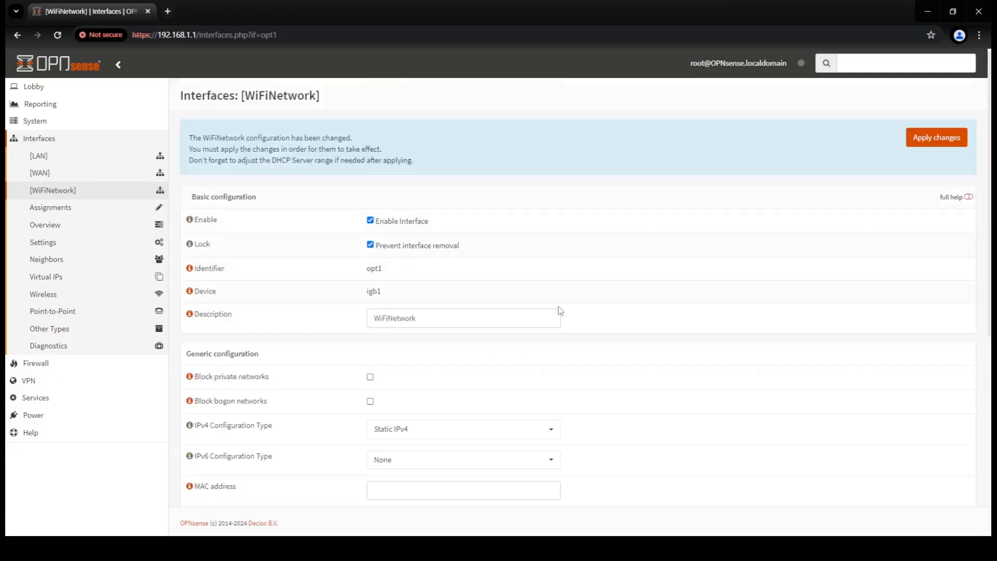
{"action": "left_click", "coordinate": [938, 145]}
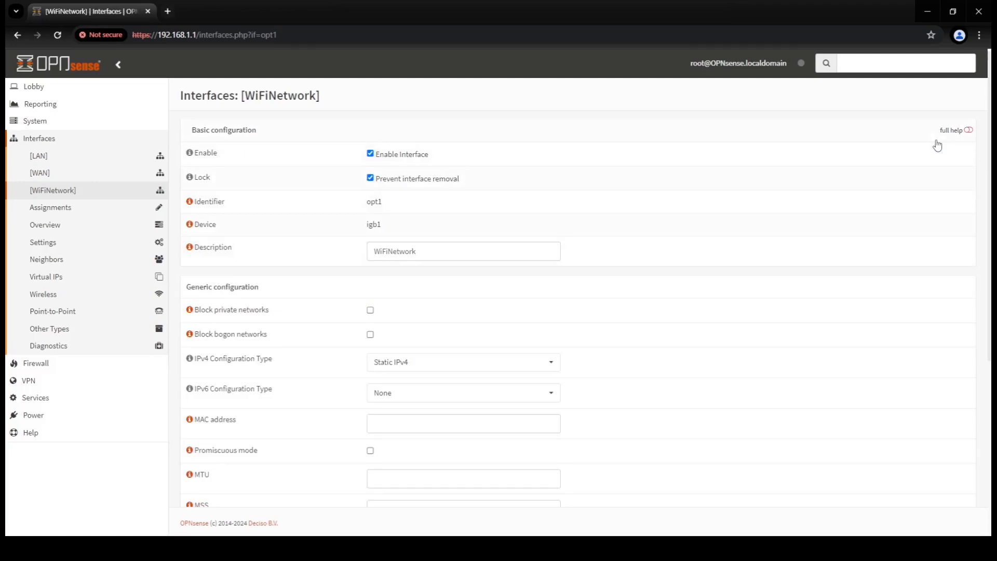
{"action": "left_click", "coordinate": [39, 89]}
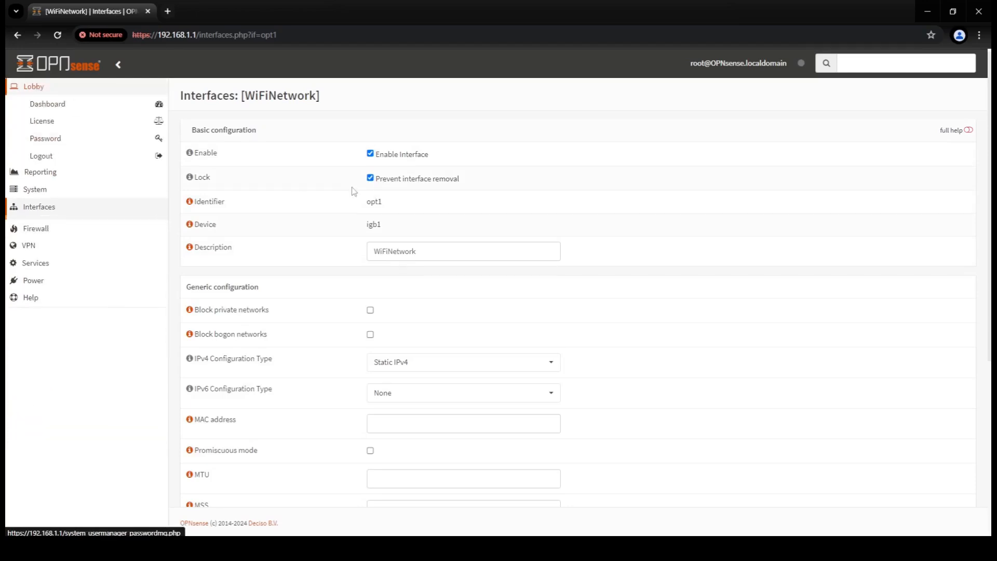
- Check the dashboard's Interfaces widget for WiFiNetwork at 10.10.0.1
{"action": "left_click", "coordinate": [61, 106]}
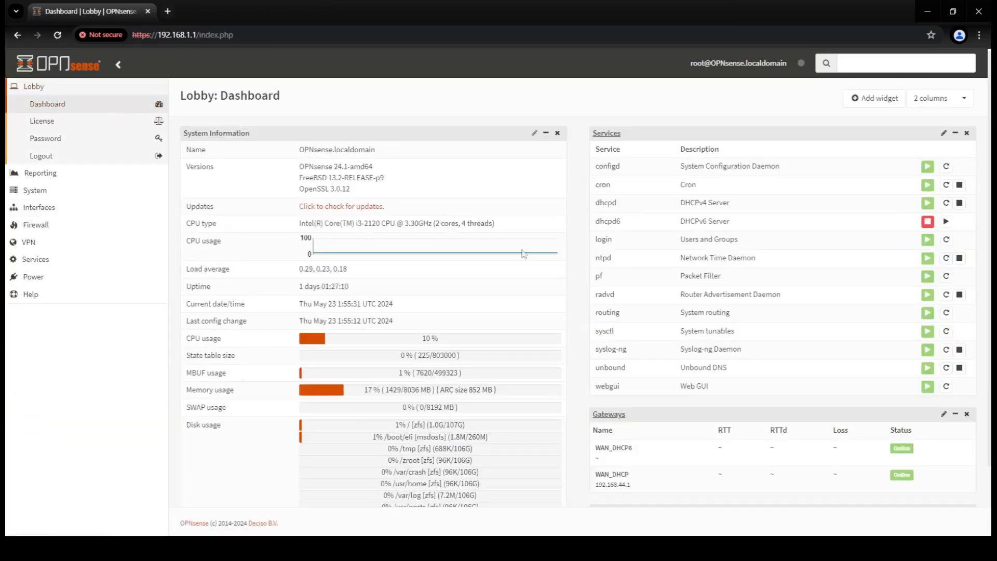
{"action": "scroll", "coordinate": [524, 255], "scroll_direction": "down", "scroll_amount": 2}
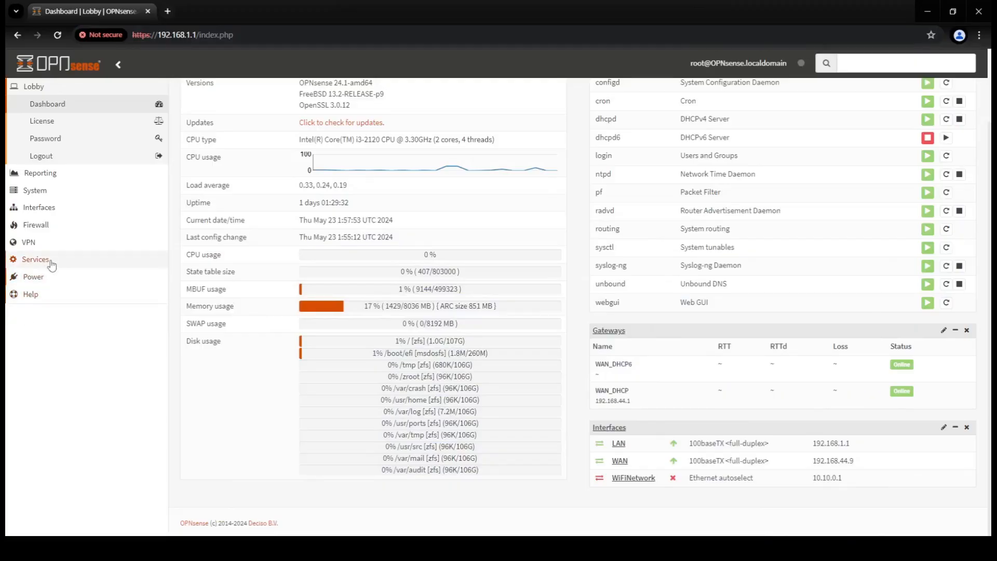
{"action": "left_click", "coordinate": [45, 264]}
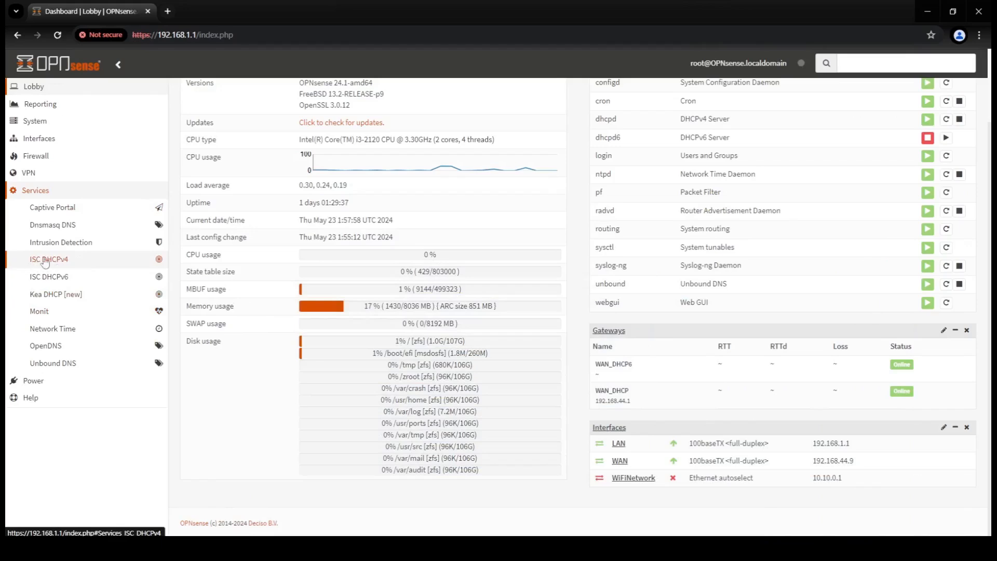
{"action": "left_click", "coordinate": [60, 262]}
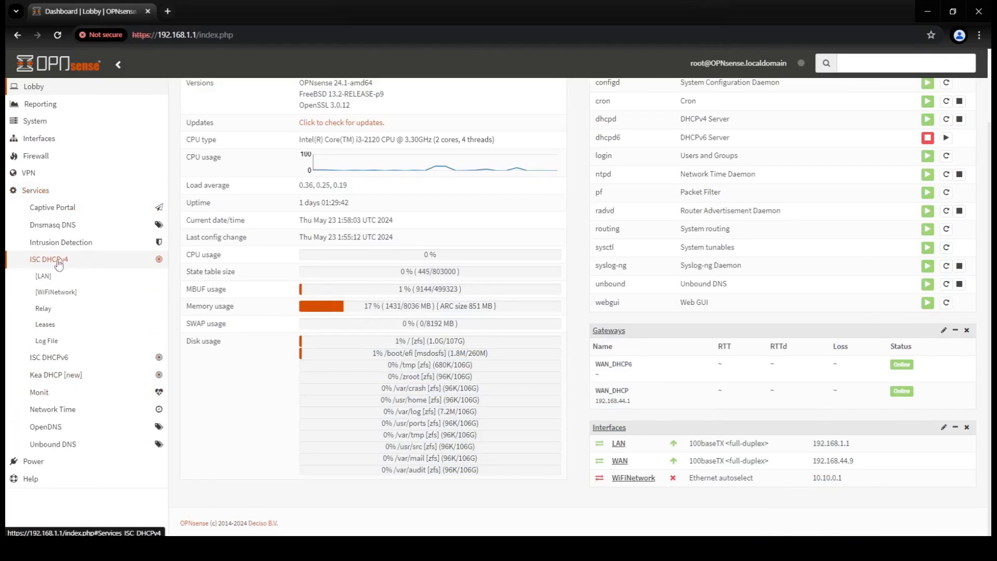
- Enable ISC DHCPv4 on WiFiNetwork and copy 10.10.0.5 into the range start
{"action": "left_click", "coordinate": [75, 294]}
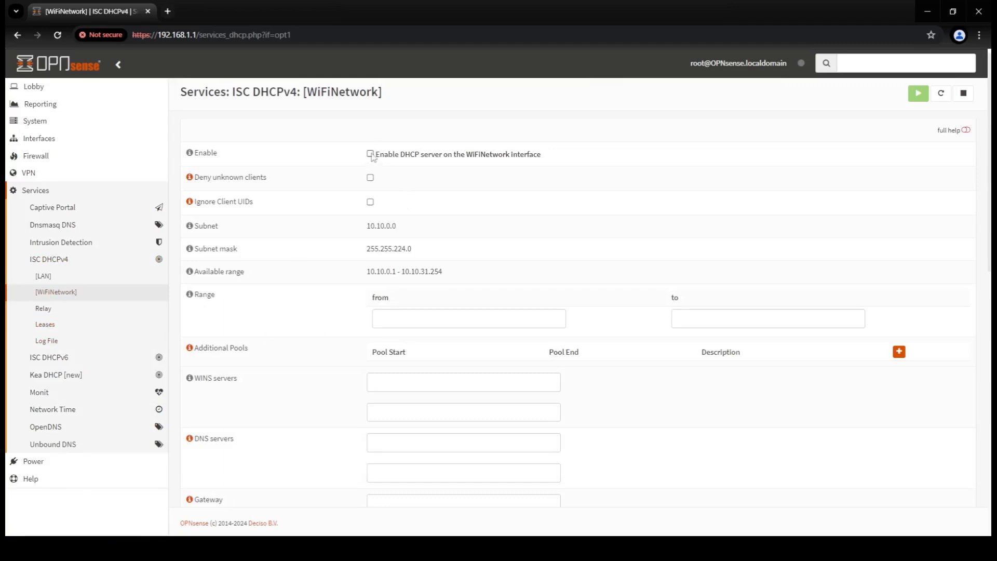
{"action": "left_click", "coordinate": [371, 154]}
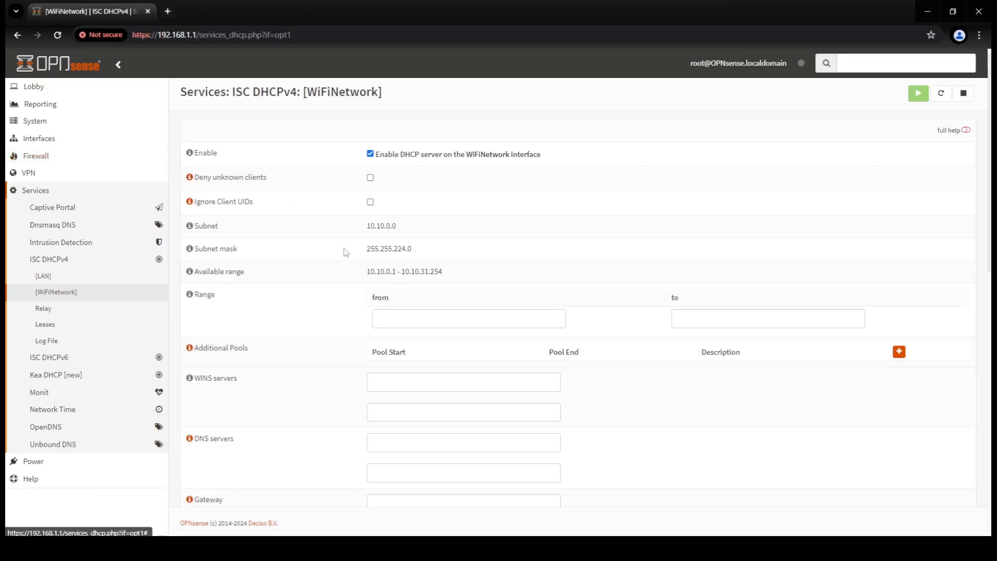
{"action": "left_click_drag", "start_coordinate": [401, 272], "coordinate": [366, 271]}
{"action": "right_click", "coordinate": [373, 271]}
{"action": "left_click", "coordinate": [389, 283]}
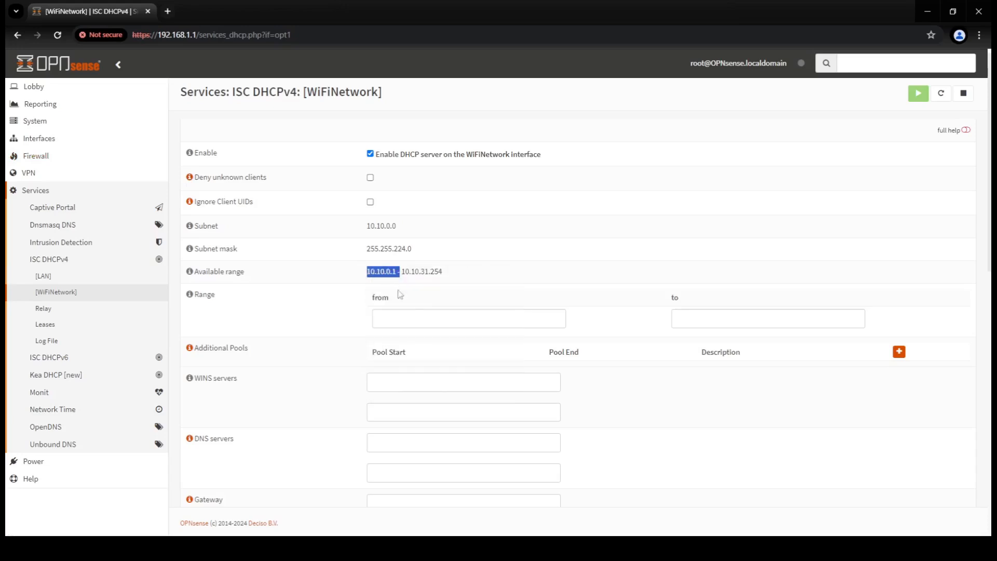
{"action": "right_click", "coordinate": [417, 318]}
{"action": "left_click", "coordinate": [450, 210]}
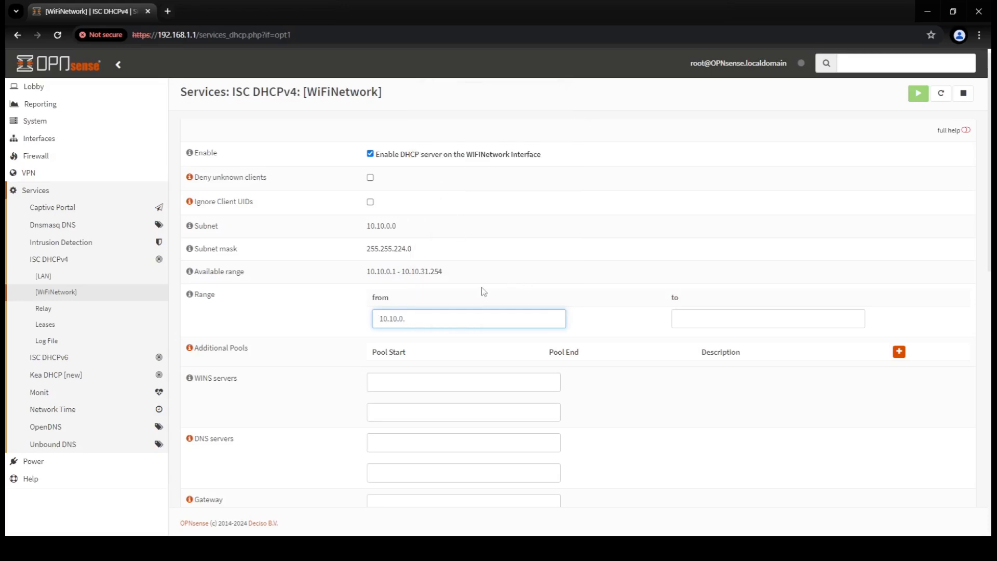
- Copy 10.10.31.254 into the range end and save the DHCP settings
{"action": "left_click_drag", "start_coordinate": [444, 271], "coordinate": [403, 272]}
{"action": "right_click", "coordinate": [410, 272]}
{"action": "left_click", "coordinate": [419, 283]}
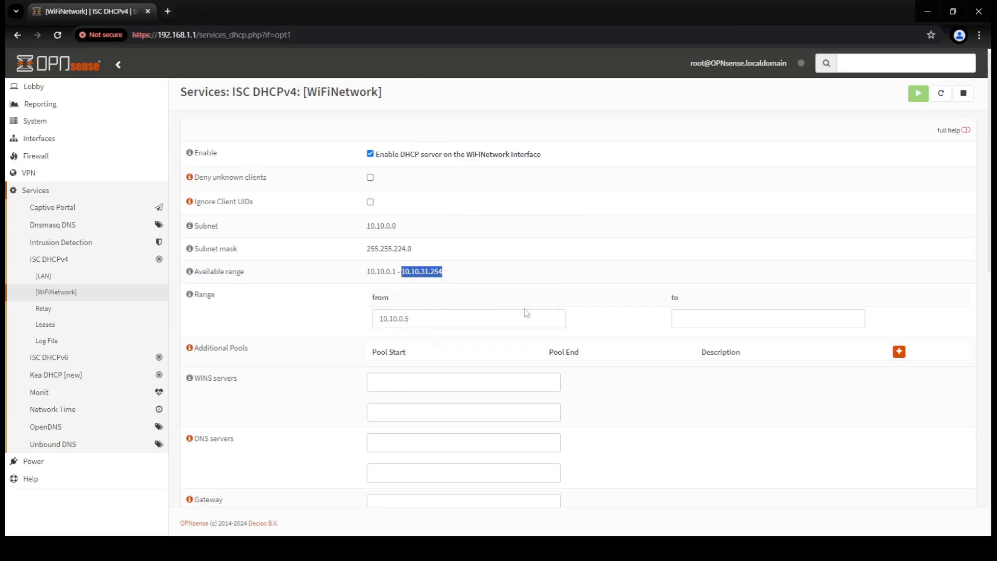
{"action": "right_click", "coordinate": [726, 325]}
{"action": "left_click", "coordinate": [749, 212]}
{"action": "scroll", "coordinate": [575, 292], "scroll_direction": "down", "scroll_amount": 3}
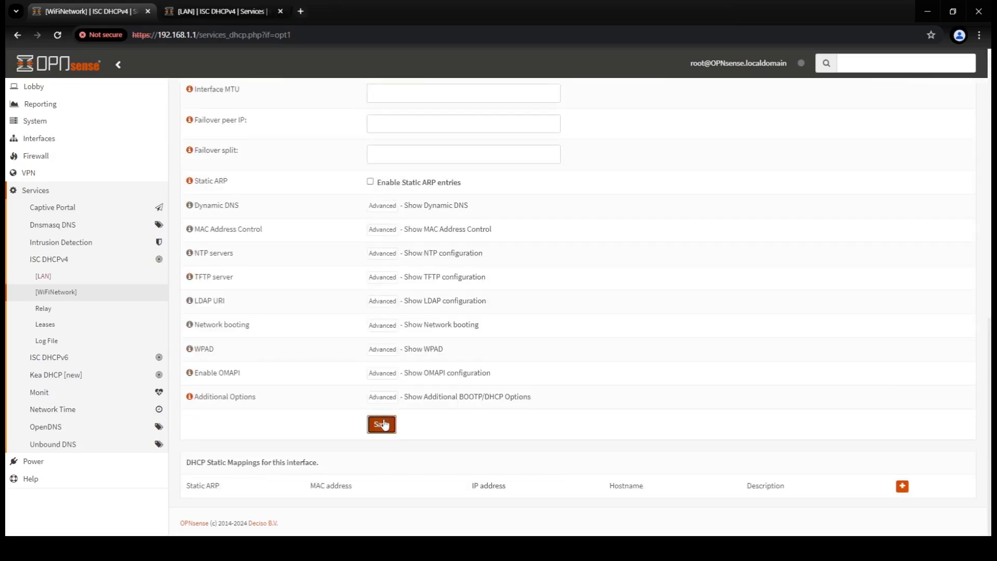
{"action": "left_click", "coordinate": [383, 425]}
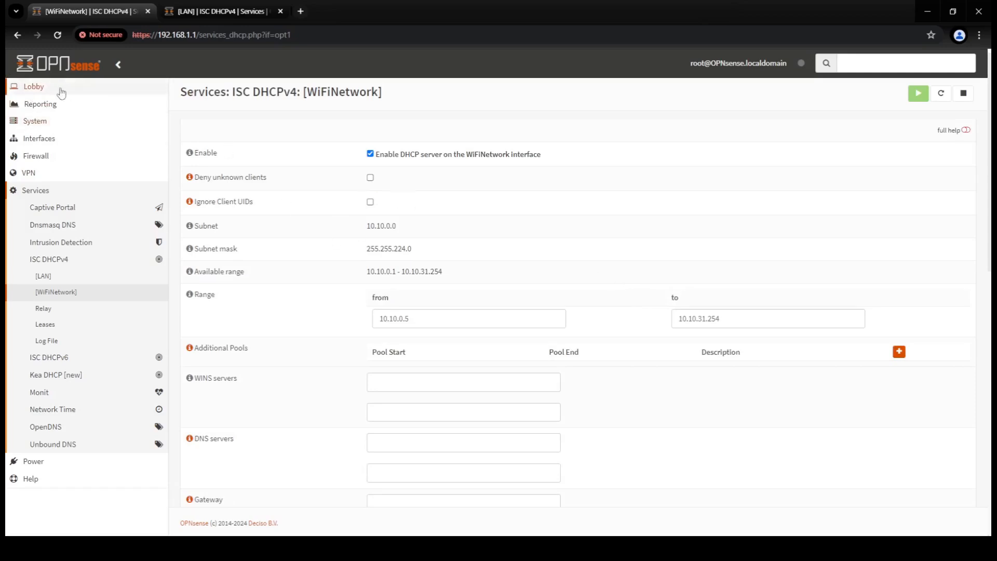
- From the Lobby dashboard, go to Firewall > Rules > WiFiNetwork and highlight its 'no rules defined' notice
{"action": "left_click", "coordinate": [43, 90]}
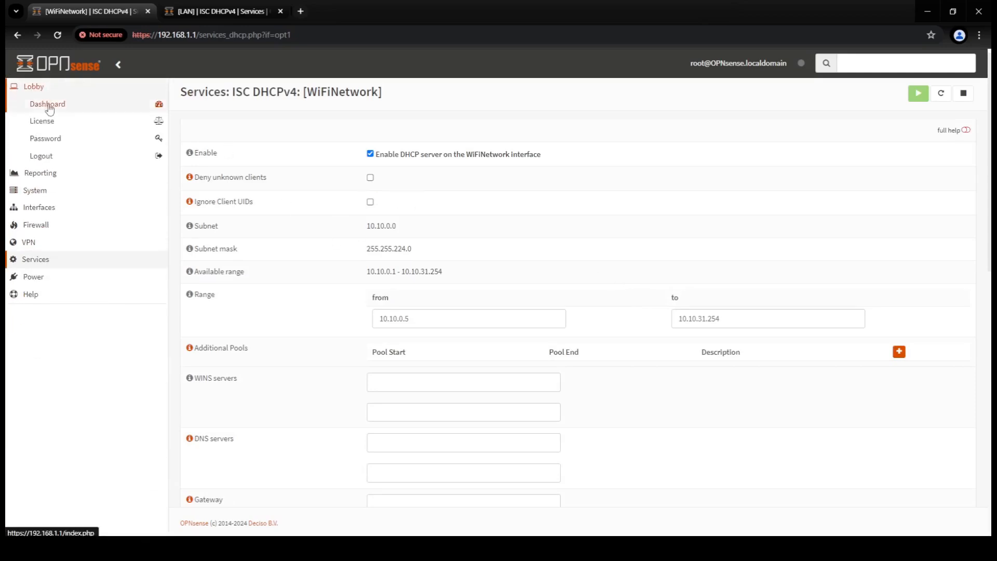
{"action": "left_click", "coordinate": [49, 107]}
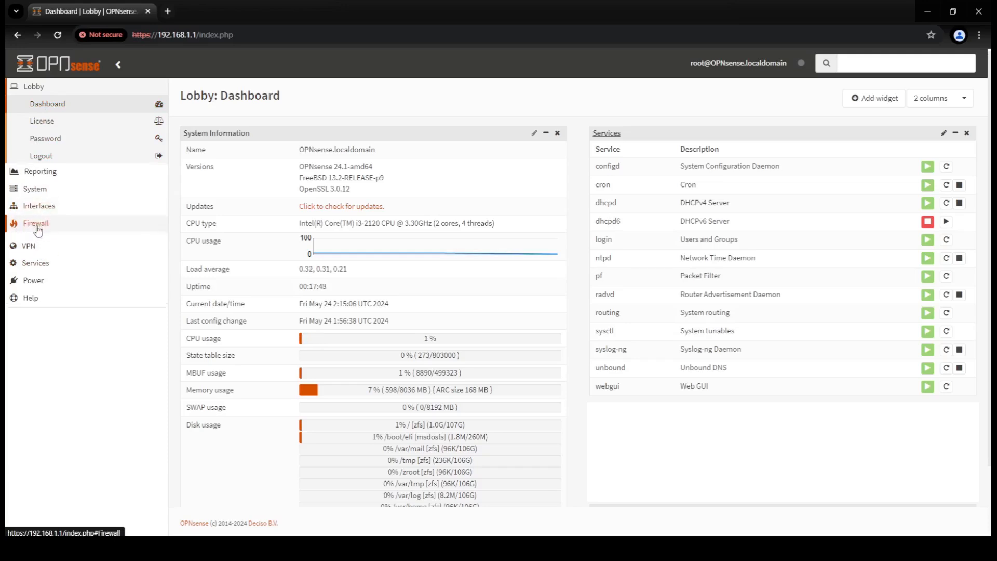
{"action": "left_click", "coordinate": [37, 227]}
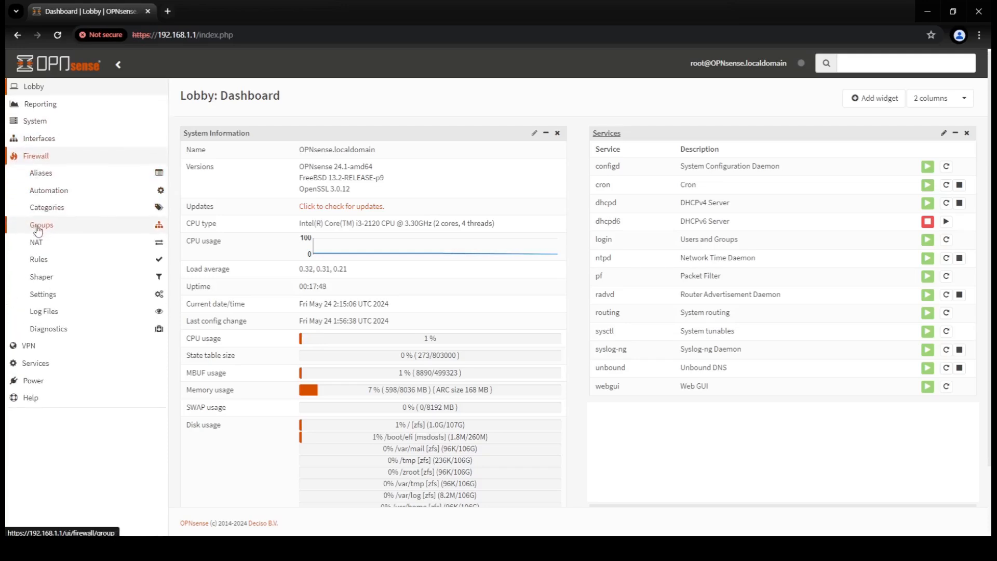
{"action": "left_click", "coordinate": [40, 260]}
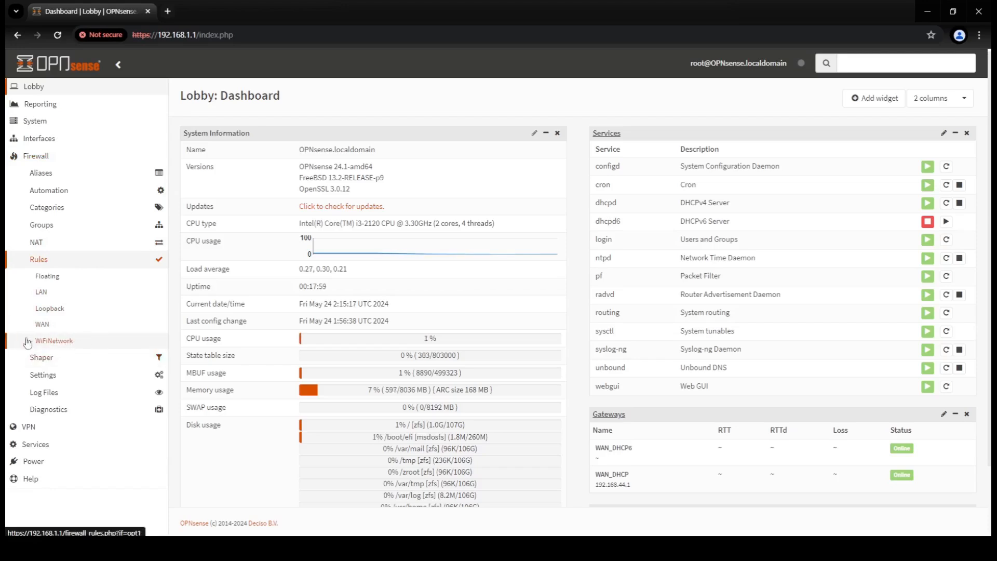
{"action": "left_click", "coordinate": [61, 344]}
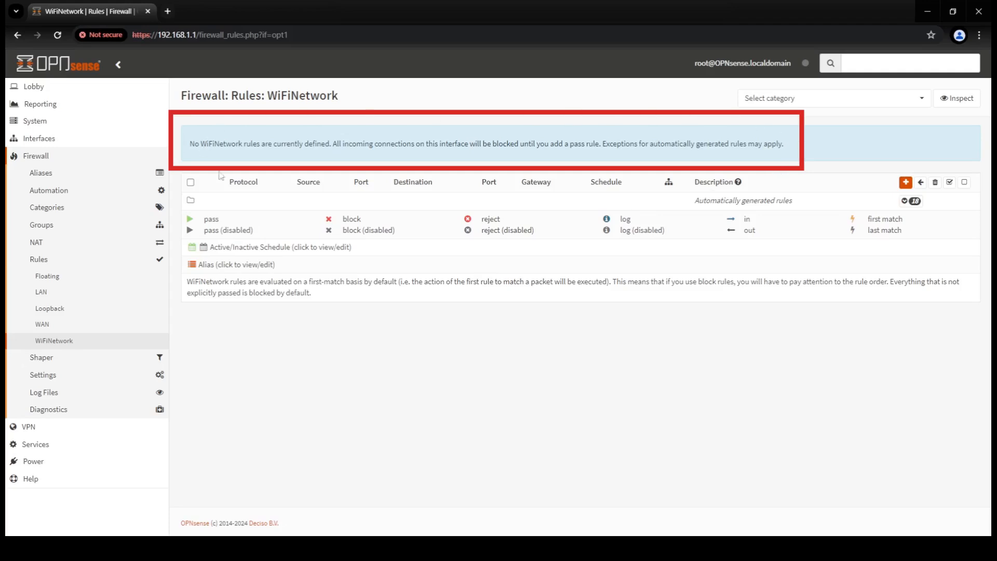
{"action": "left_click_drag", "start_coordinate": [190, 143], "coordinate": [811, 151]}
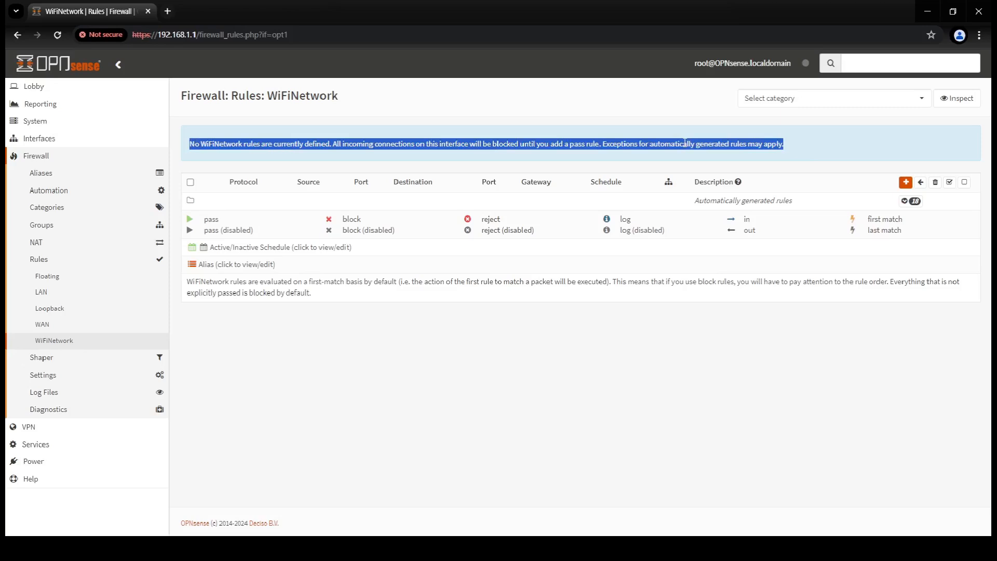
{"action": "left_click", "coordinate": [684, 143]}
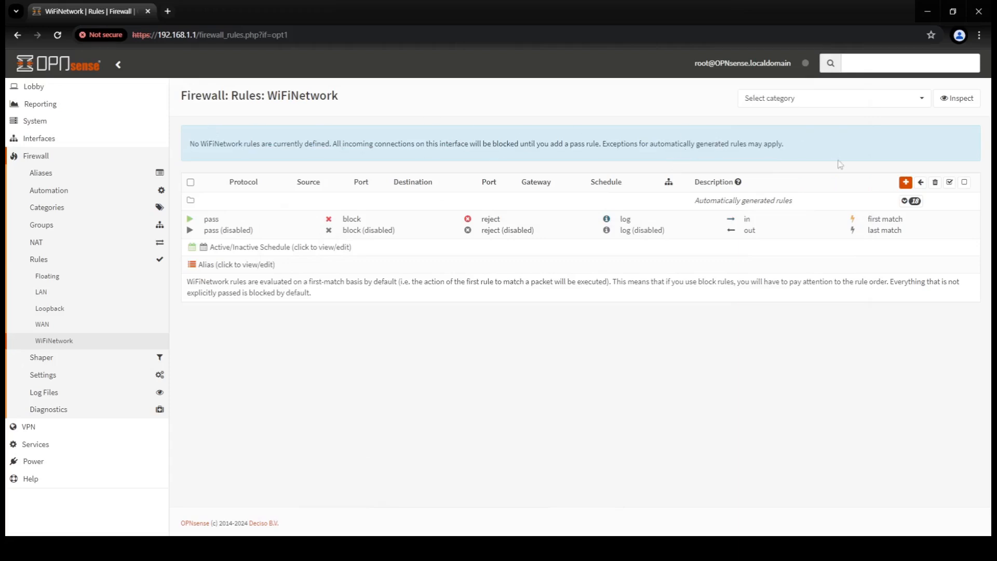
- Add a new WiFiNetwork pass rule with the description 'Wi-Fi Network' and save it
{"action": "left_click", "coordinate": [905, 183]}
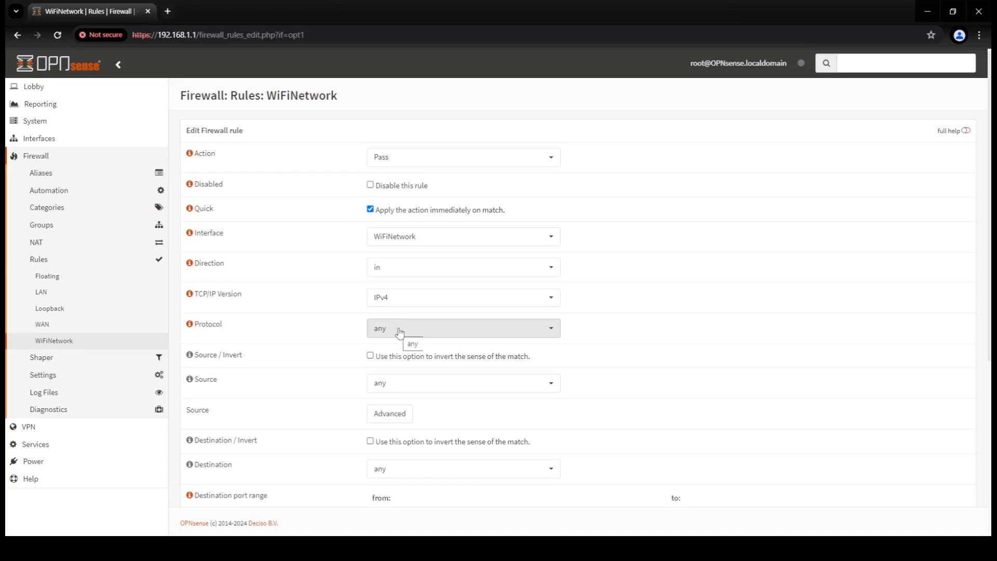
{"action": "scroll", "coordinate": [400, 333], "scroll_direction": "down", "scroll_amount": 3}
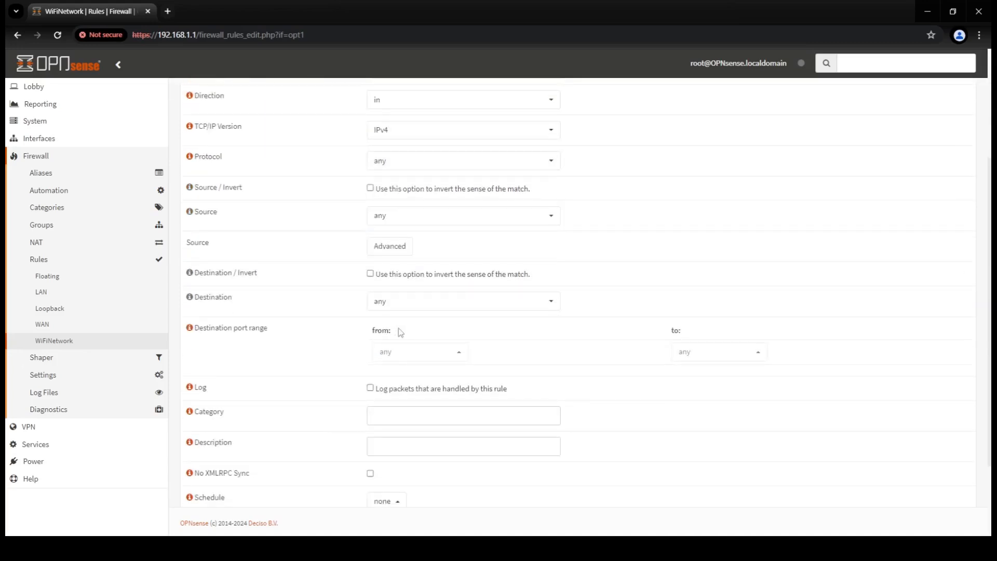
{"action": "left_click", "coordinate": [393, 445]}
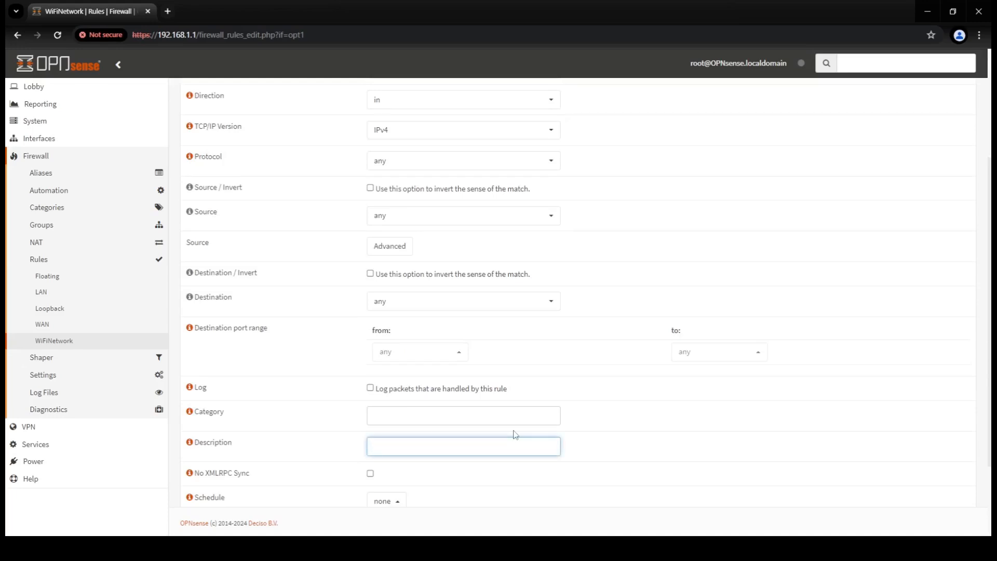
{"action": "type", "text": "WW"}
{"action": "type", "text": "-Fi Network"}
{"action": "scroll", "coordinate": [523, 365], "scroll_direction": "down", "scroll_amount": 3}
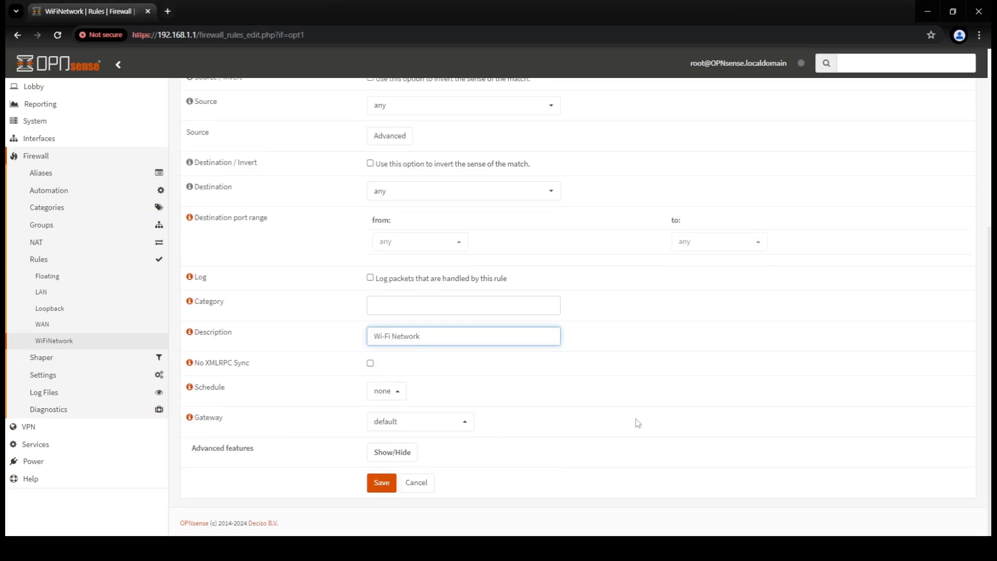
{"action": "left_click", "coordinate": [382, 484]}
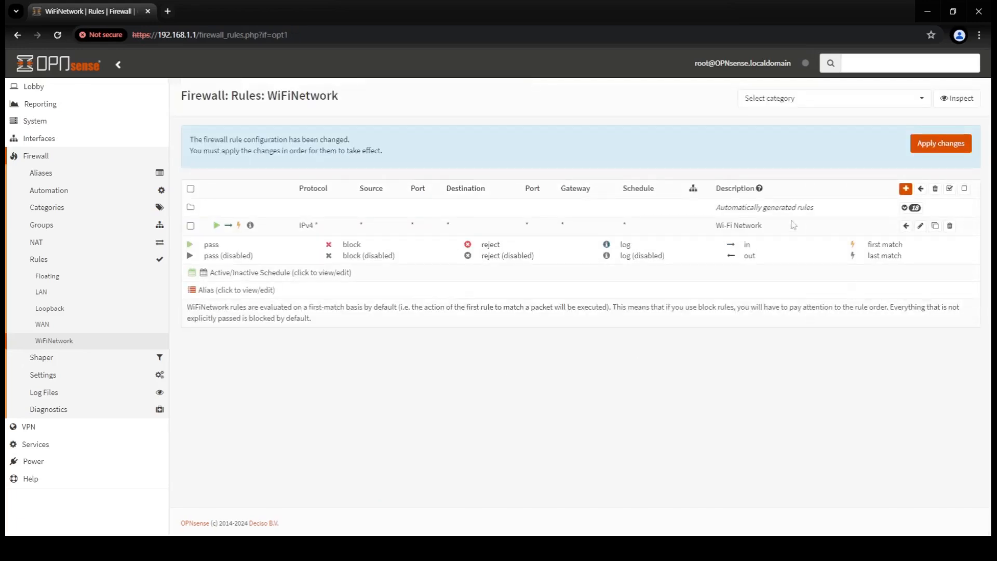
- Apply the pending WiFiNetwork firewall rule changes
{"action": "left_click", "coordinate": [958, 145]}
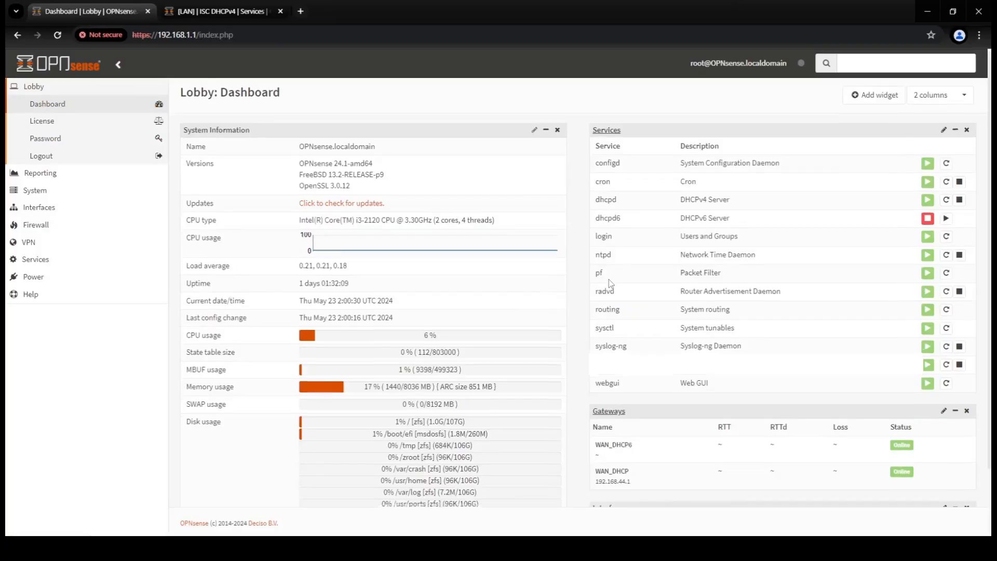
- Open the Services > ISC DHCPv4 > Leases page from the sidebar
{"action": "scroll", "coordinate": [608, 279], "scroll_direction": "down", "scroll_amount": 2}
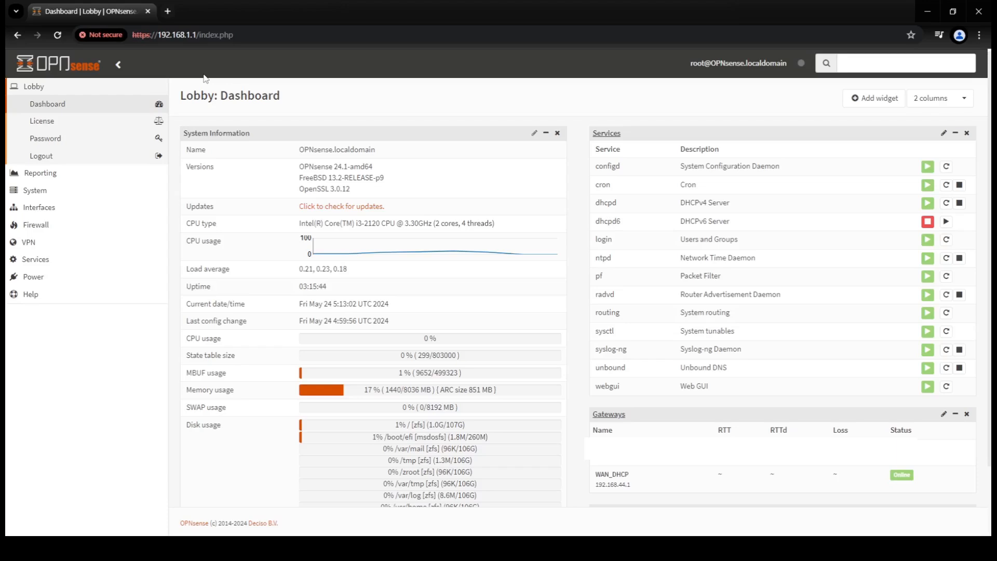
{"action": "left_click", "coordinate": [47, 264]}
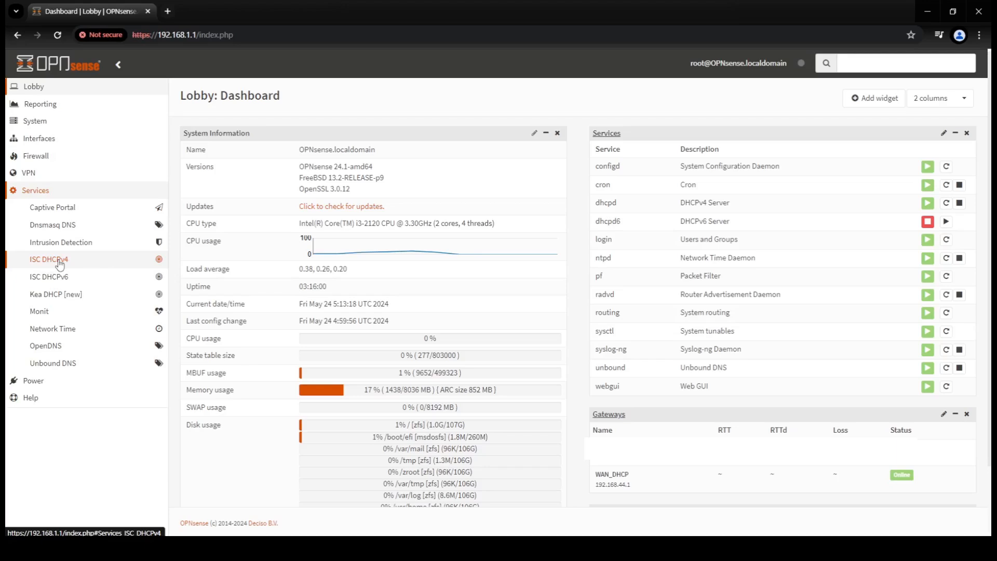
{"action": "left_click", "coordinate": [60, 264]}
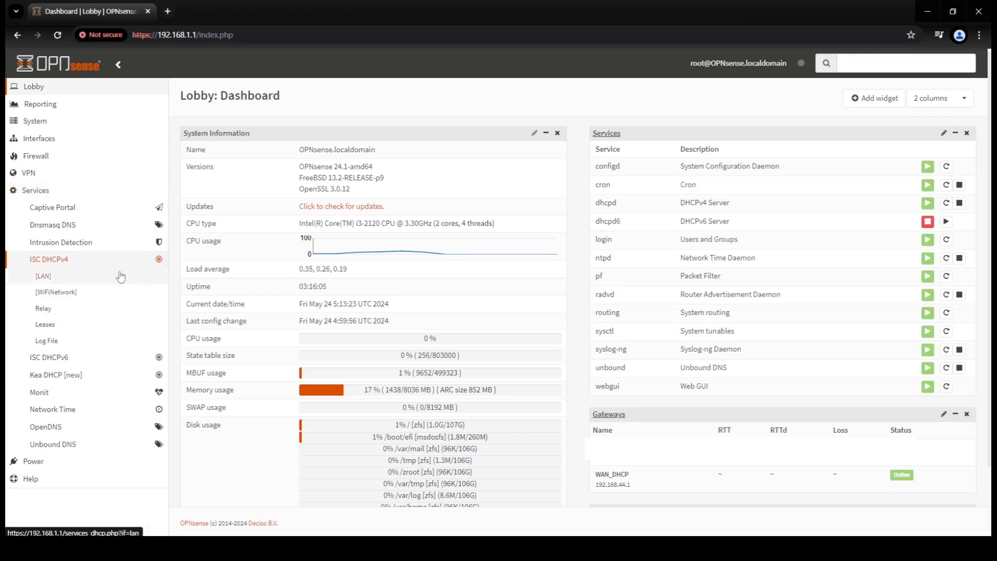
{"action": "left_click", "coordinate": [49, 329]}
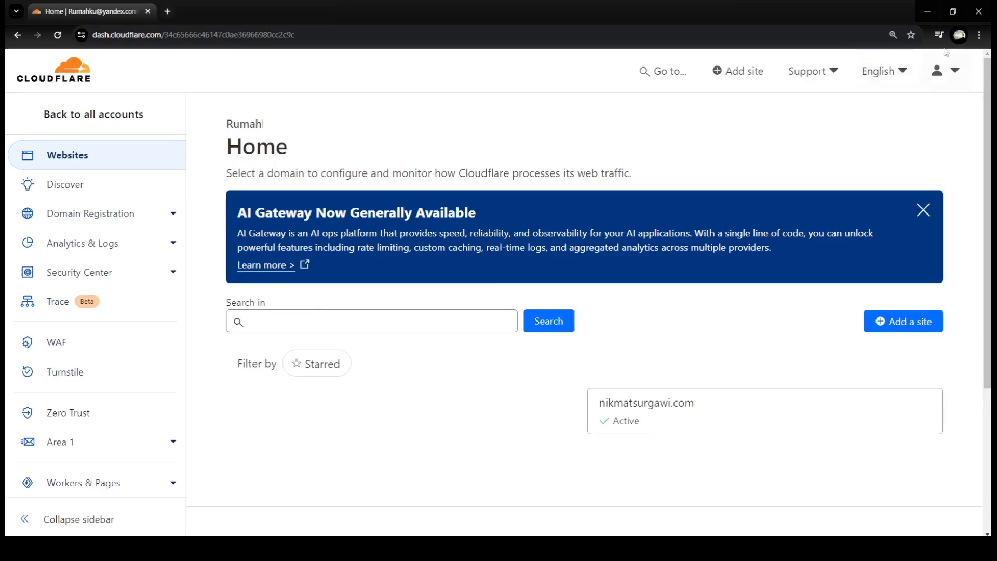
- Go to My Profile from the account menu and open its API Tokens page
{"action": "left_click", "coordinate": [950, 77]}
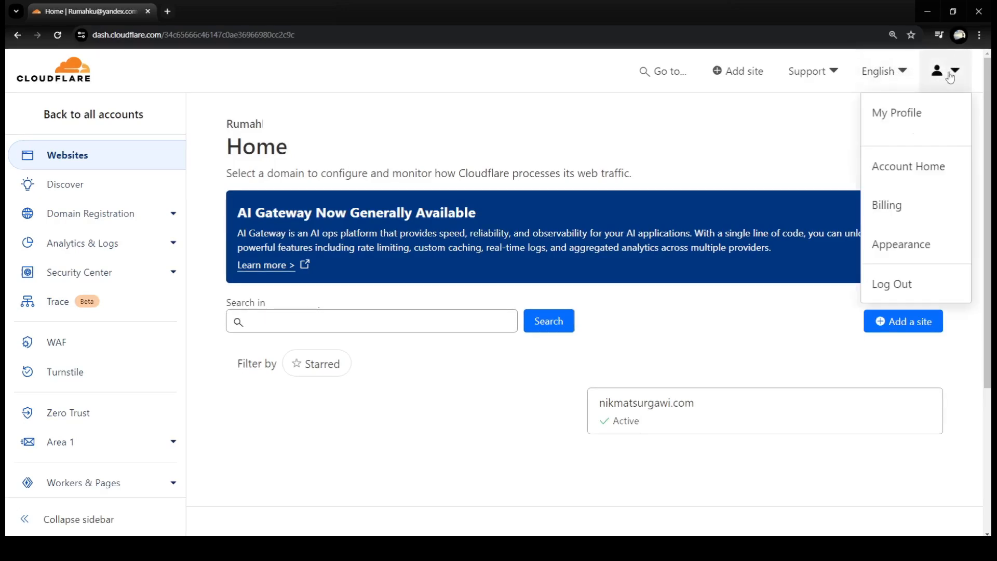
{"action": "left_click", "coordinate": [917, 114]}
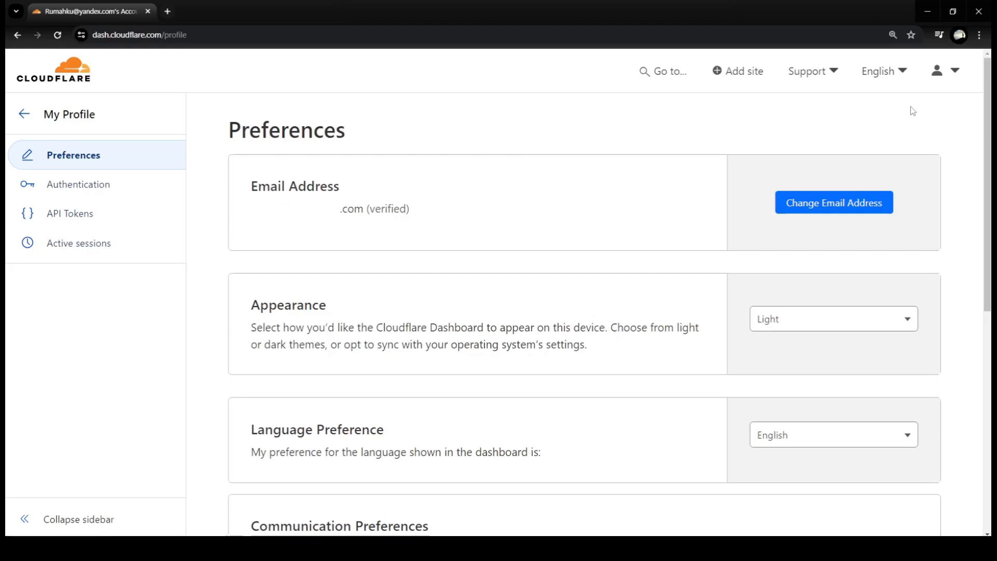
{"action": "left_click", "coordinate": [72, 217]}
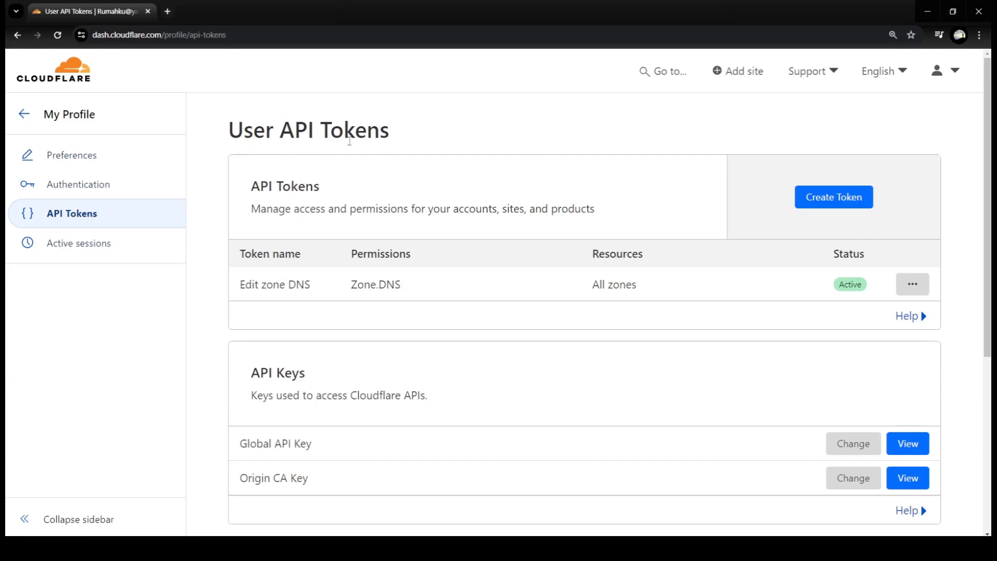
- Start a new API token from the Edit zone DNS template
{"action": "left_click", "coordinate": [818, 200]}
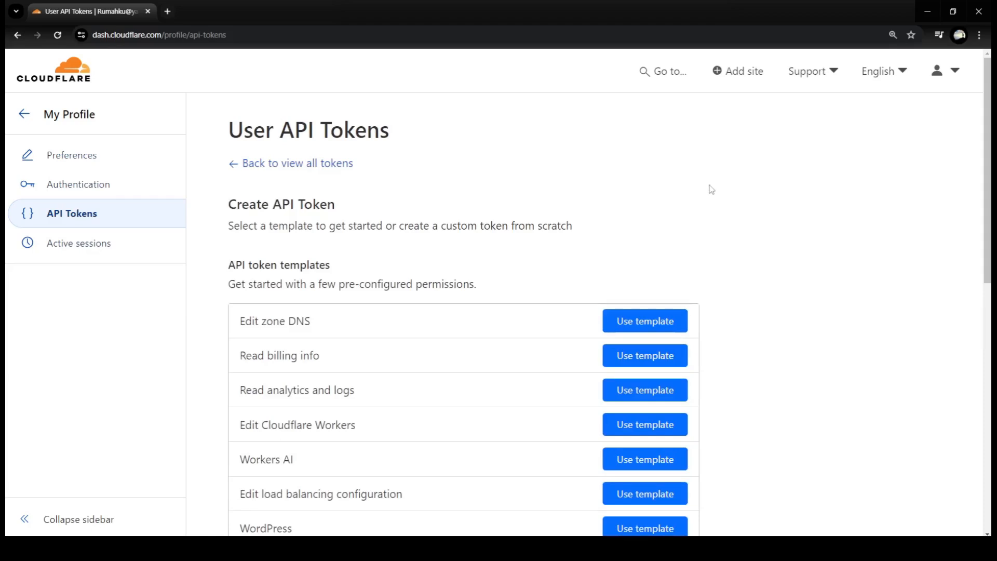
{"action": "scroll", "coordinate": [711, 190], "scroll_direction": "down", "scroll_amount": 2}
{"action": "left_click", "coordinate": [645, 208]}
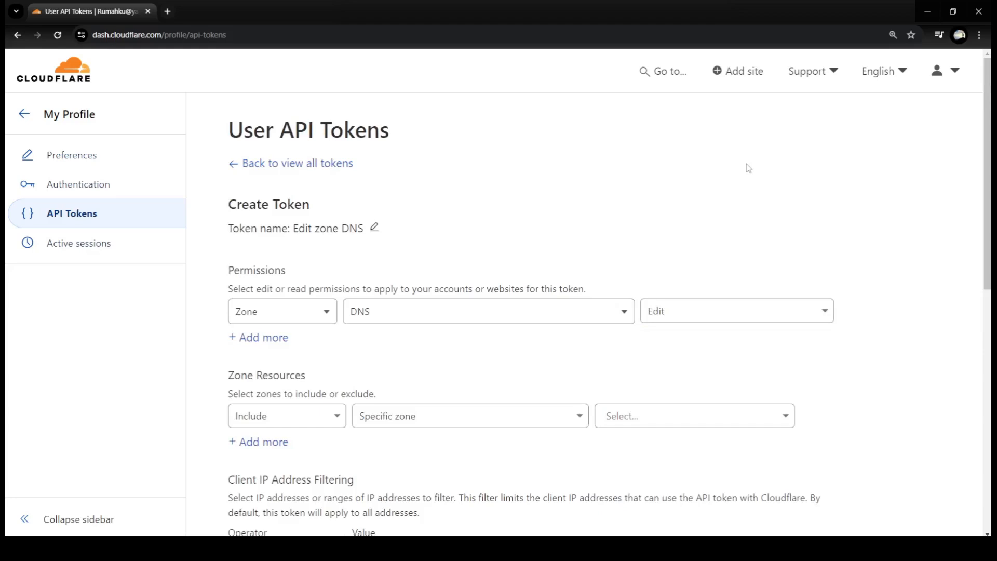
{"action": "scroll", "coordinate": [583, 309], "scroll_direction": "down", "scroll_amount": 2}
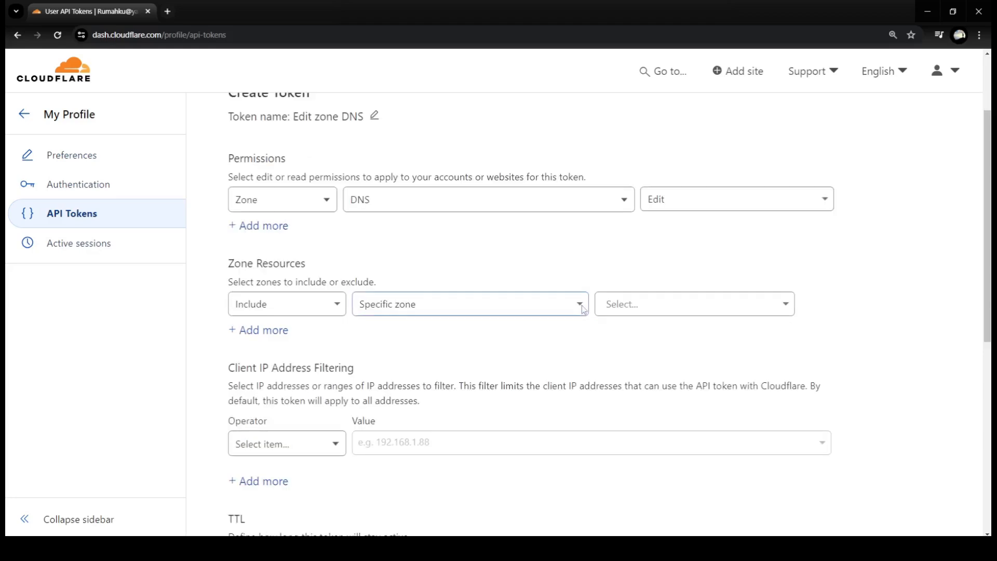
- Limit the token's zone resources to Specific zone nikmatsurgawi.com and continue to the summary
{"action": "left_click", "coordinate": [581, 305]}
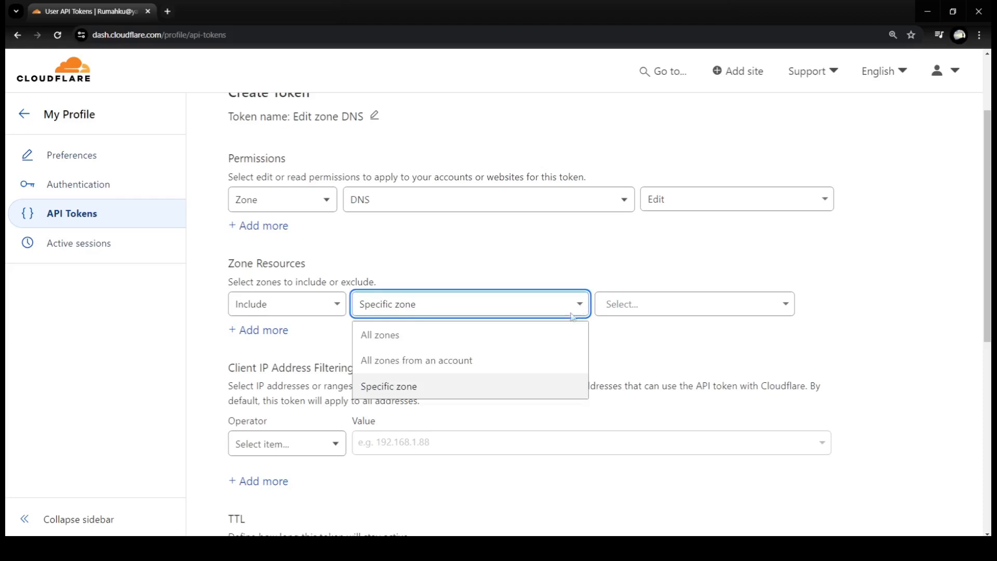
{"action": "left_click", "coordinate": [511, 397]}
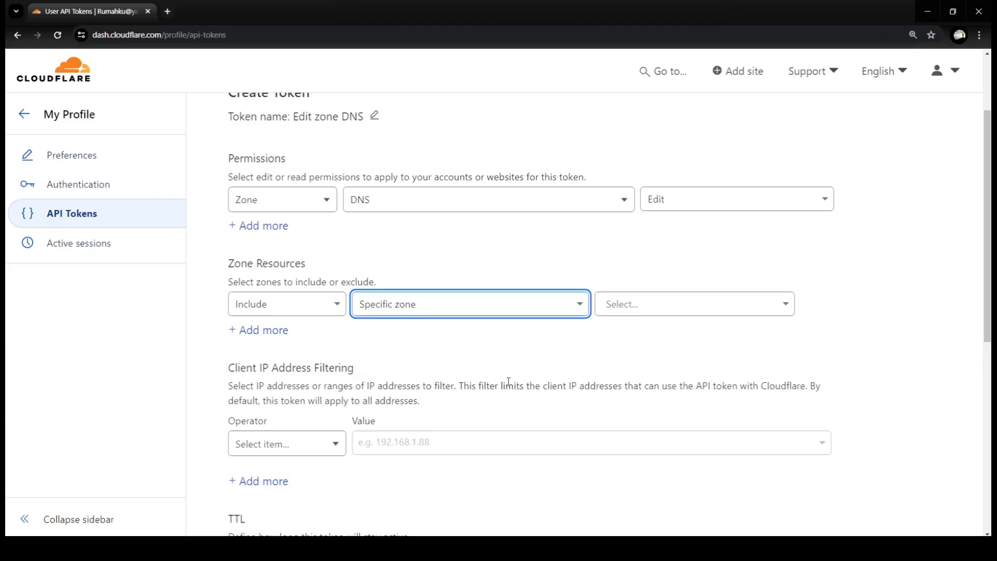
{"action": "left_click", "coordinate": [610, 305]}
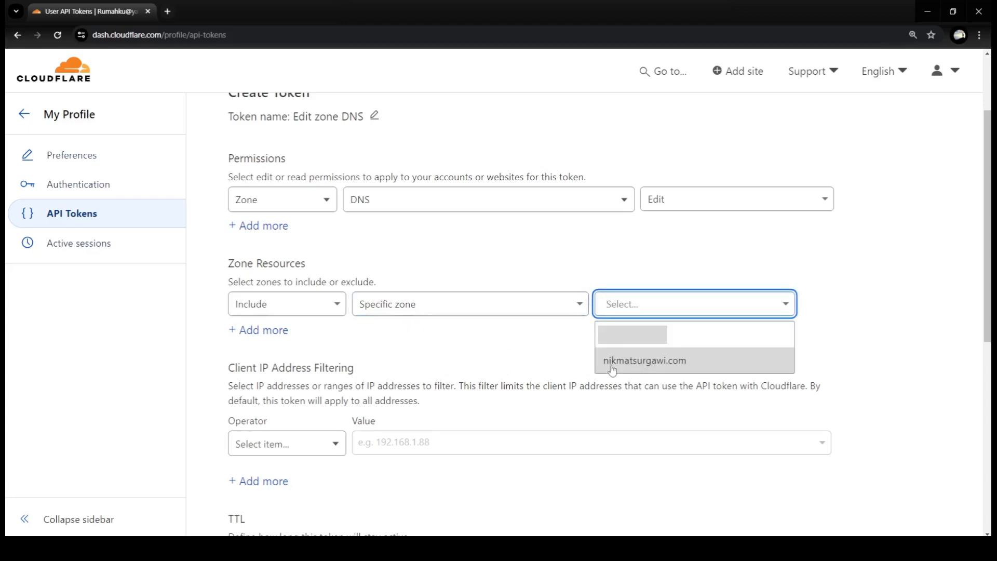
{"action": "left_click", "coordinate": [724, 368]}
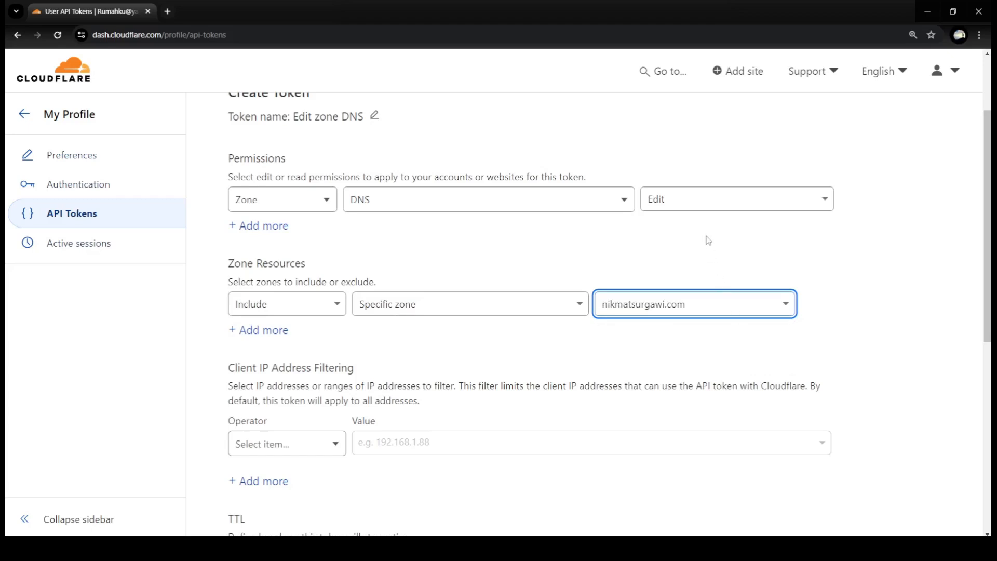
{"action": "scroll", "coordinate": [709, 240], "scroll_direction": "up", "scroll_amount": 1}
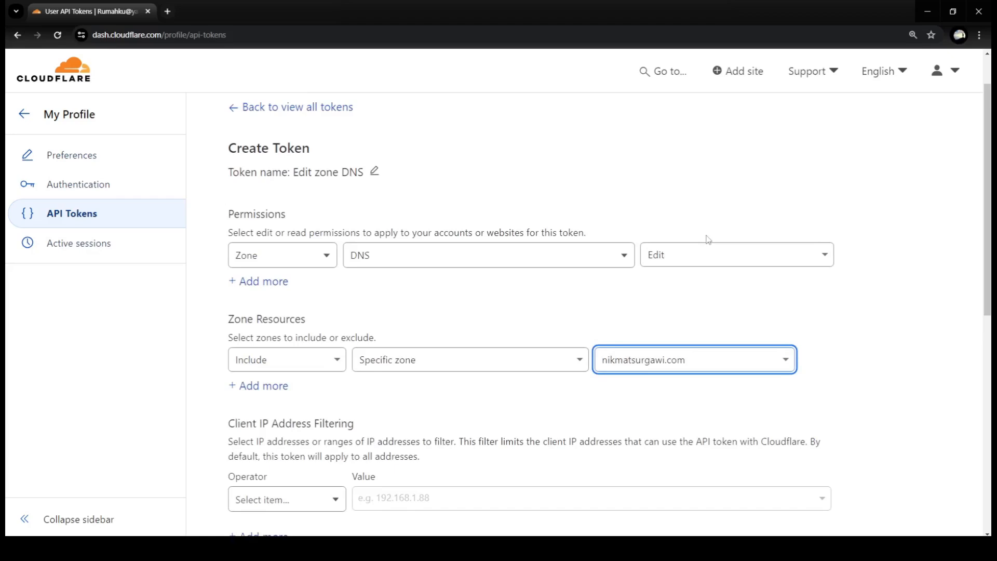
{"action": "scroll", "coordinate": [708, 240], "scroll_direction": "down", "scroll_amount": 3}
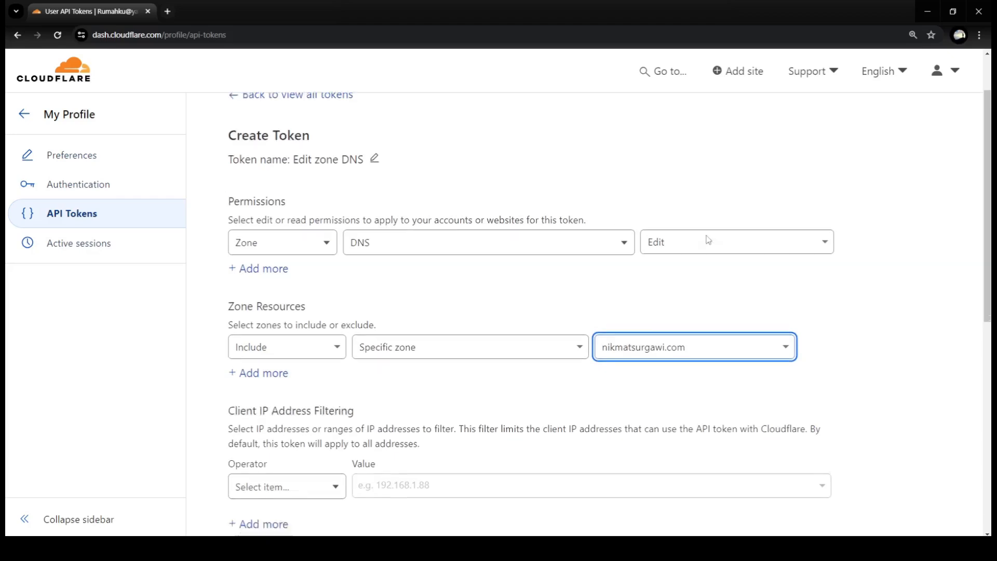
{"action": "scroll", "coordinate": [709, 241], "scroll_direction": "down", "scroll_amount": 2}
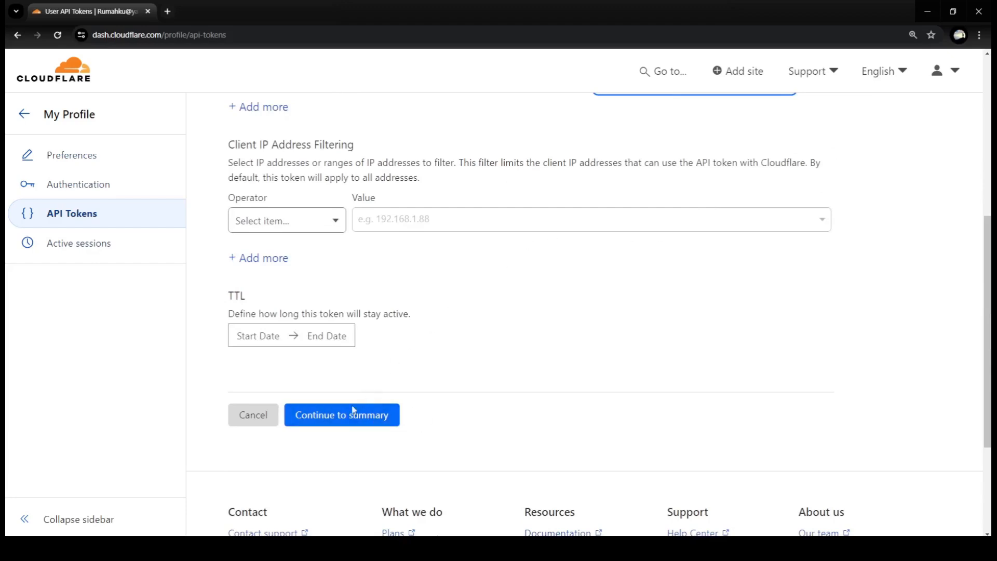
{"action": "left_click", "coordinate": [387, 416]}
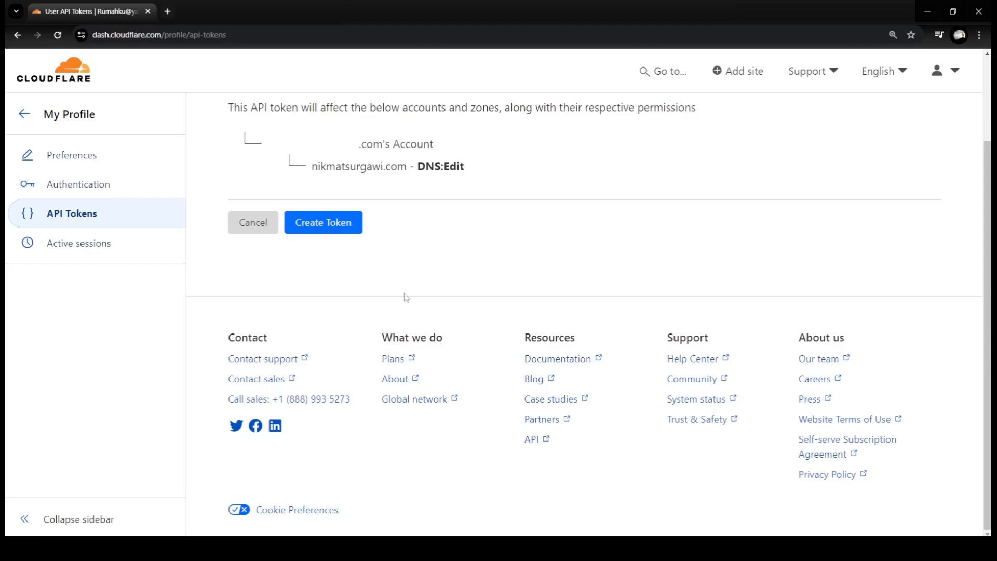
- Confirm creation of the Edit zone DNS token from its summary page
{"action": "left_click", "coordinate": [327, 230]}
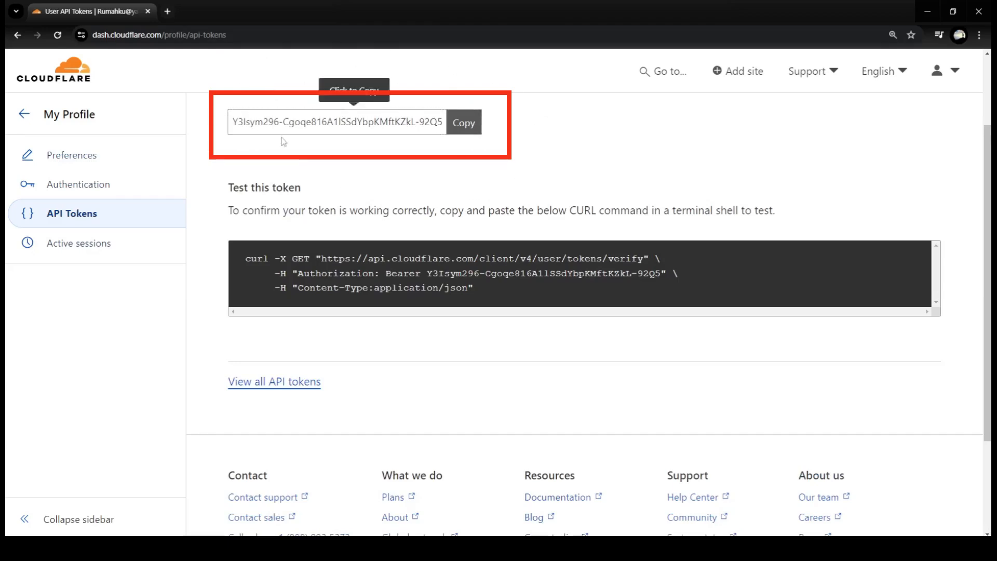
- Copy the new API token value into a blank Notepad note, then return to Chrome
{"action": "left_click", "coordinate": [468, 129]}
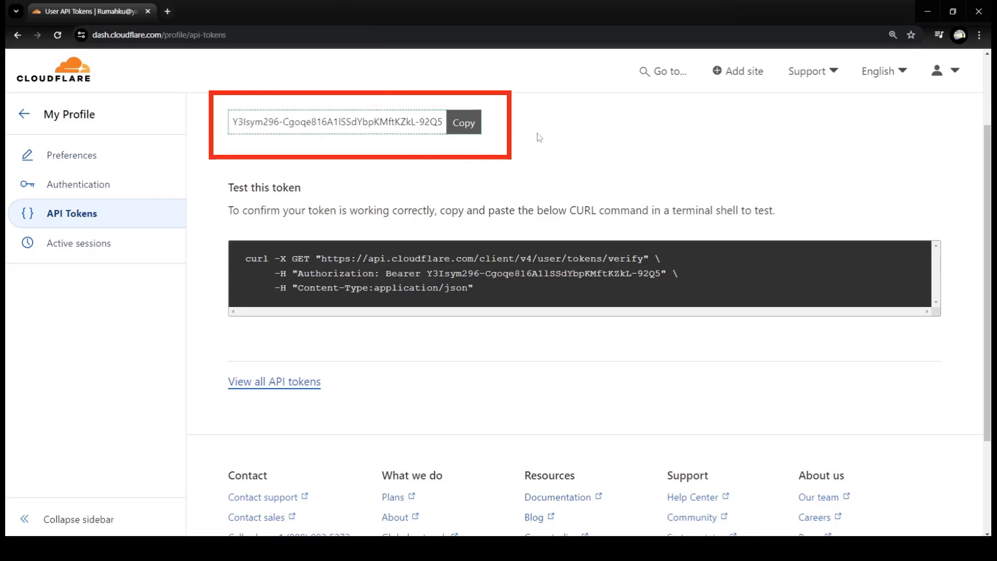
{"action": "left_click", "coordinate": [456, 548]}
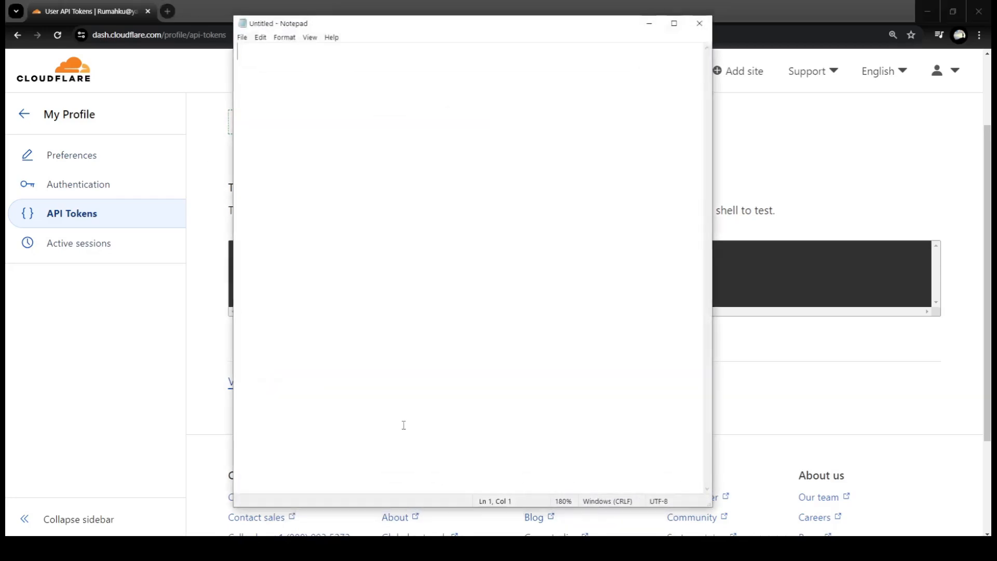
{"action": "right_click", "coordinate": [329, 71]}
{"action": "left_click", "coordinate": [349, 115]}
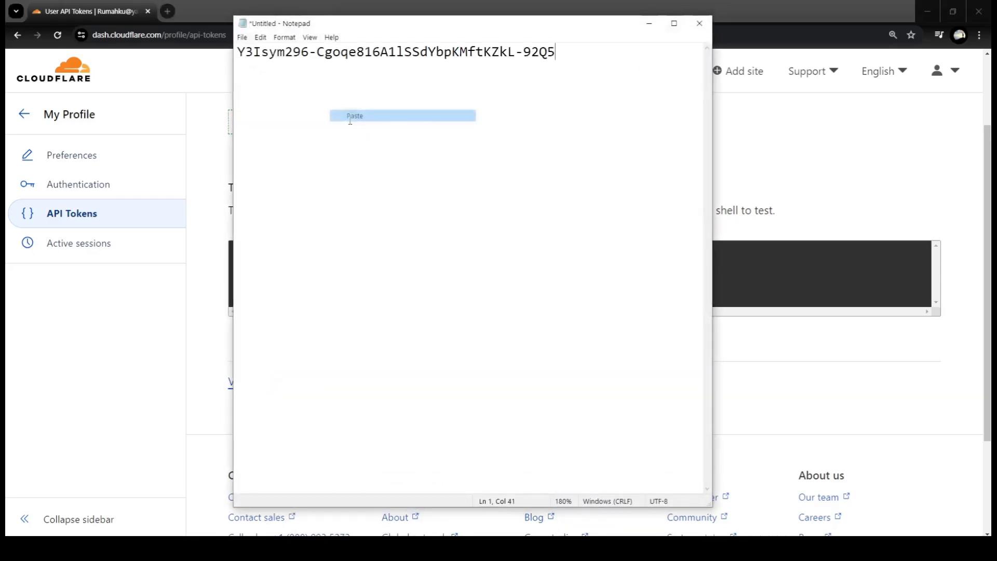
{"action": "left_click", "coordinate": [242, 38]}
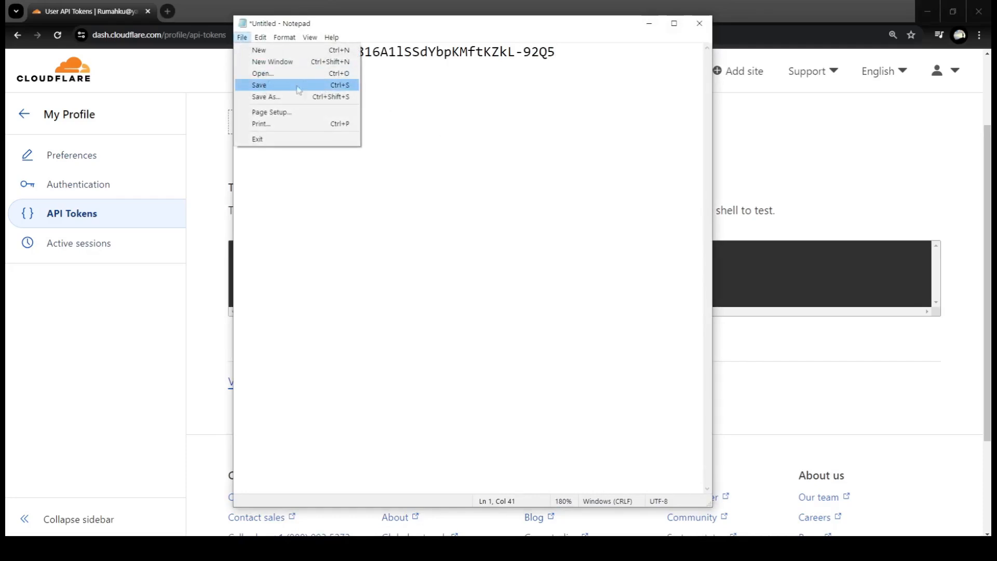
{"action": "left_click", "coordinate": [402, 96]}
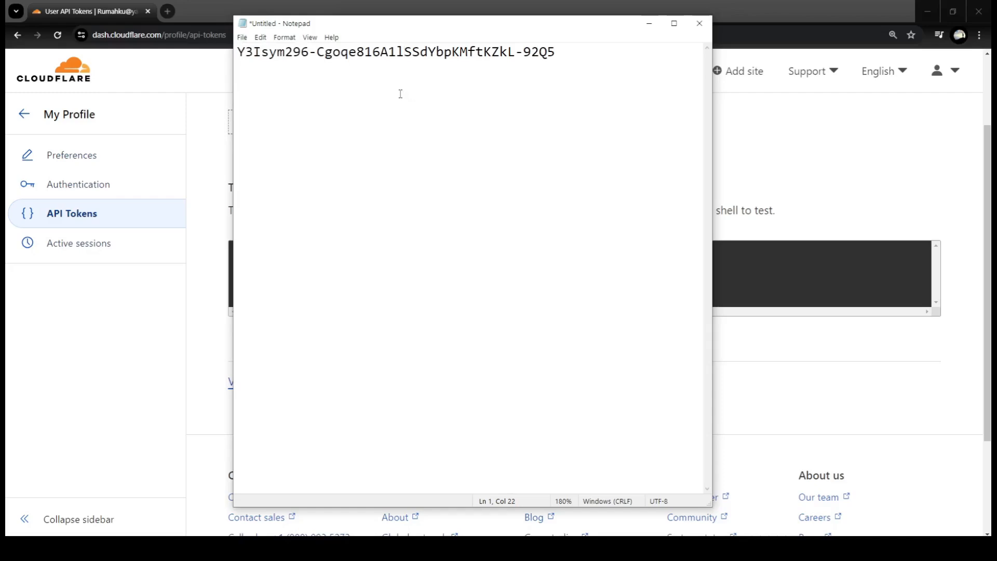
{"action": "left_click", "coordinate": [378, 11]}
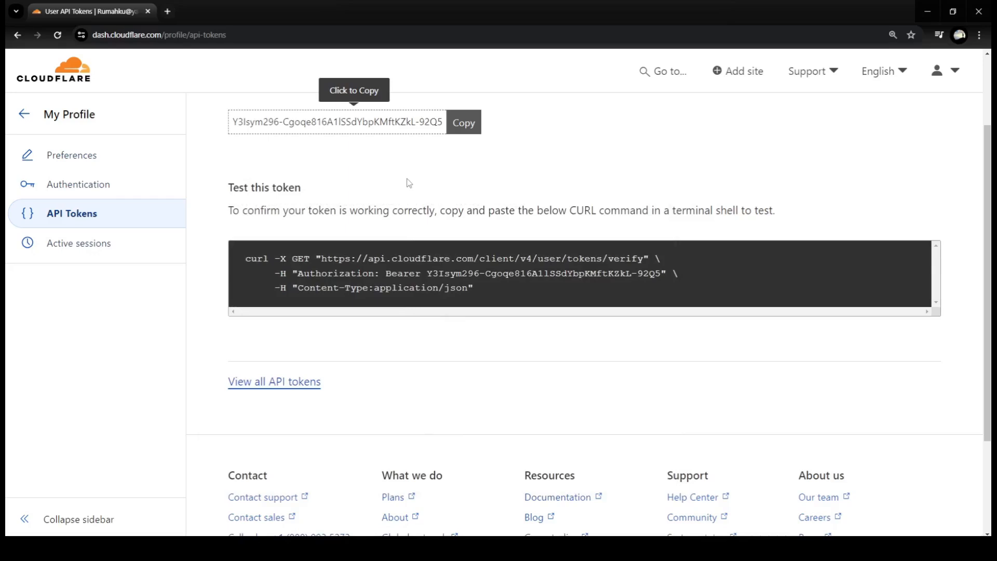
- View all API tokens, then open the nikmatsurgawi.com site Overview from the account home
{"action": "left_click", "coordinate": [289, 386]}
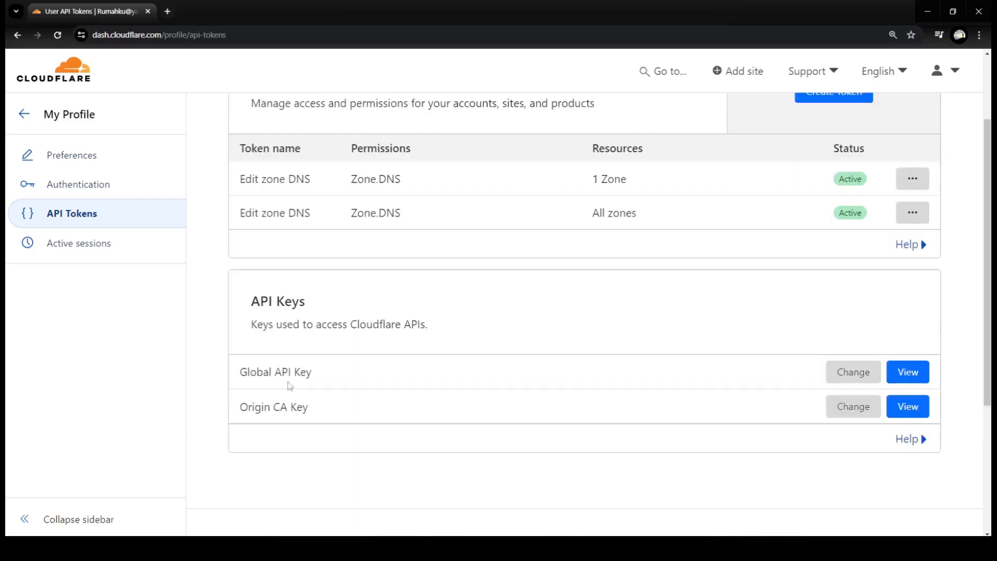
{"action": "scroll", "coordinate": [351, 280], "scroll_direction": "up", "scroll_amount": 2}
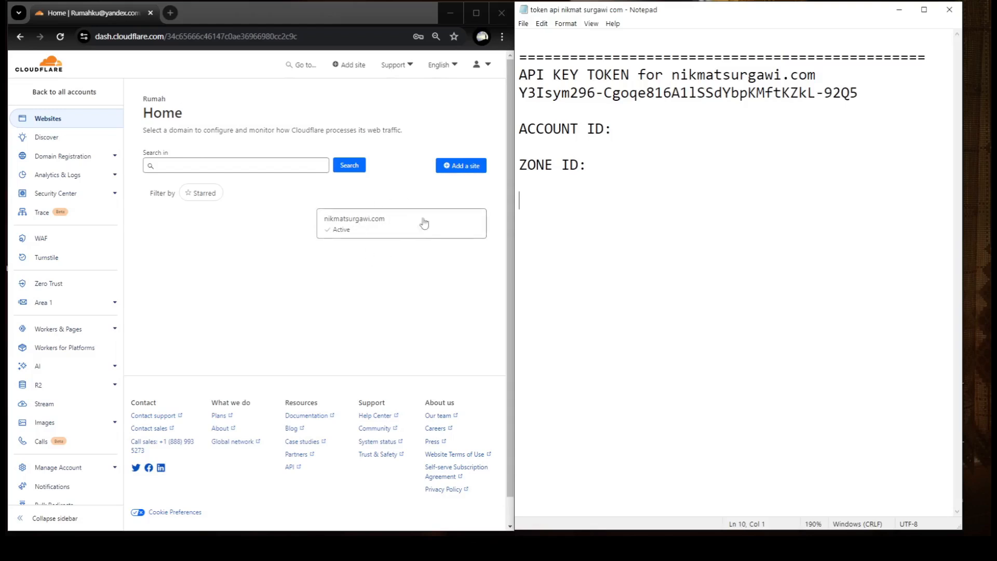
{"action": "left_click", "coordinate": [376, 228]}
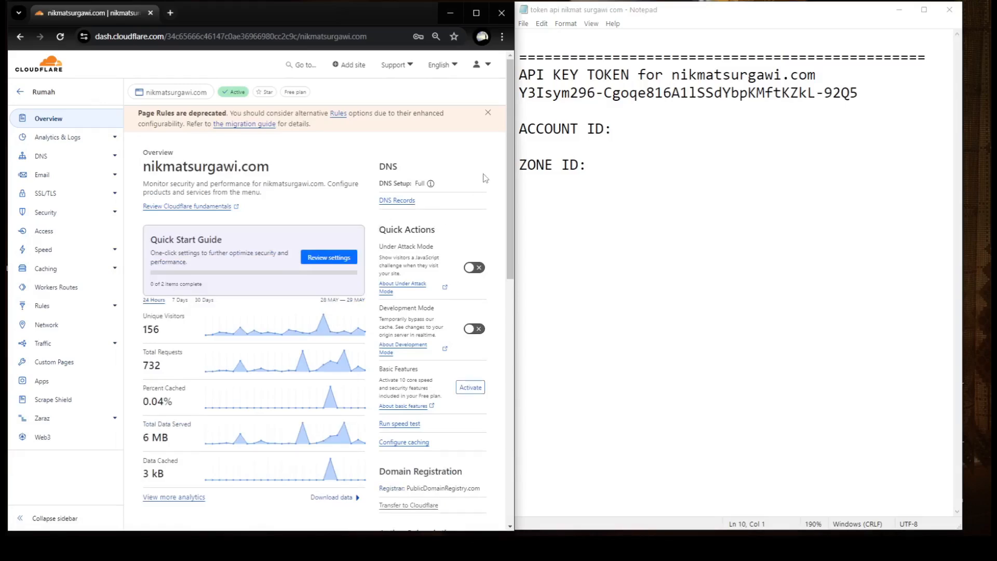
- Copy the site's Zone ID into the notes after the ZONE ID label
{"action": "left_click_drag", "start_coordinate": [513, 156], "coordinate": [508, 327]}
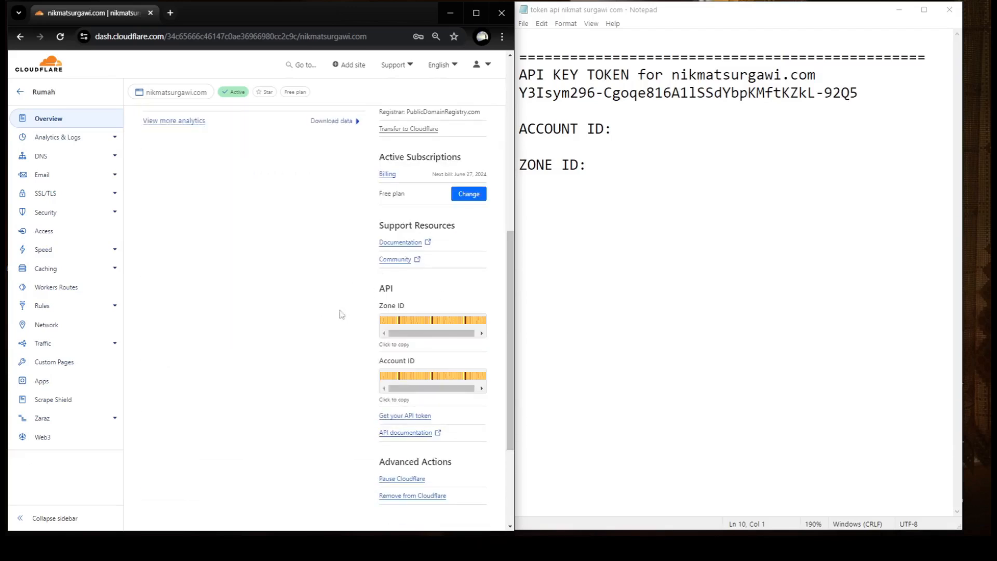
{"action": "left_click_drag", "start_coordinate": [431, 334], "coordinate": [385, 325]}
{"action": "right_click", "coordinate": [400, 321]}
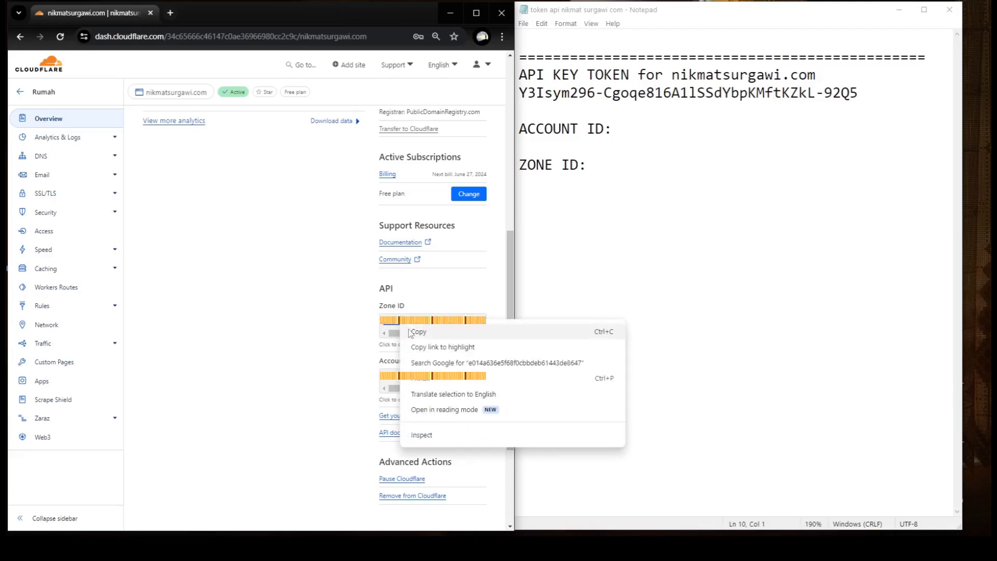
{"action": "left_click", "coordinate": [418, 332]}
{"action": "left_click", "coordinate": [602, 166]}
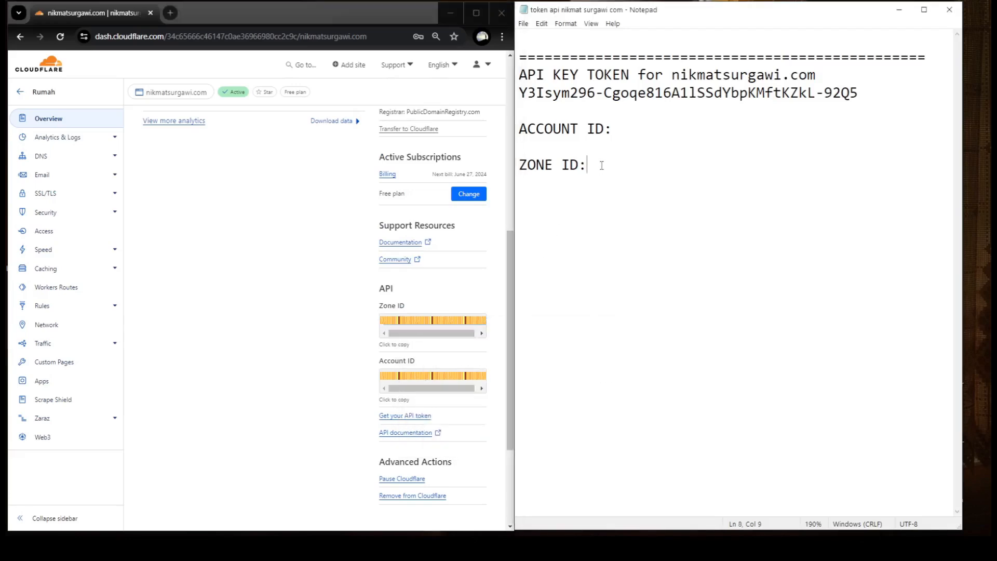
{"action": "right_click", "coordinate": [601, 171]}
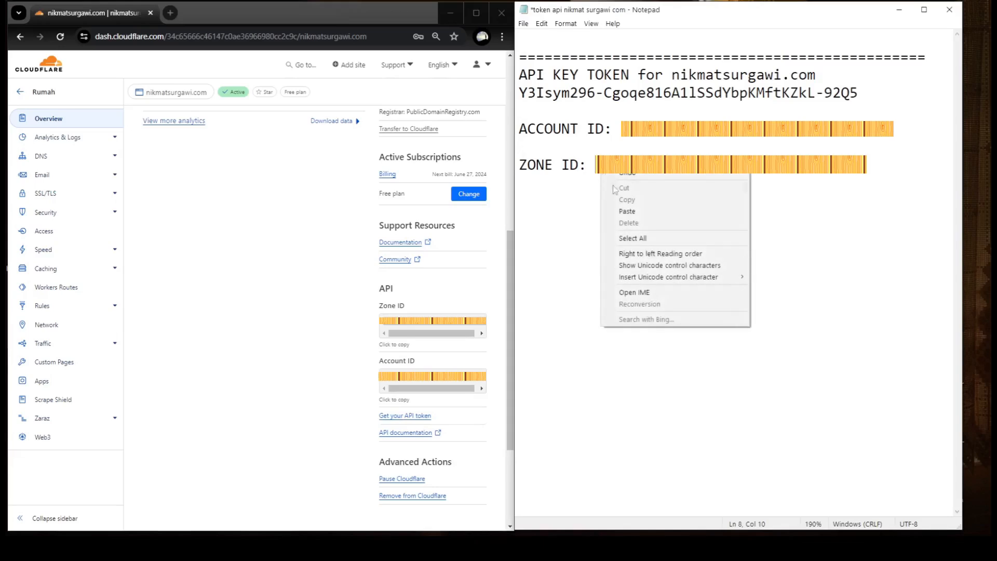
{"action": "left_click", "coordinate": [627, 211]}
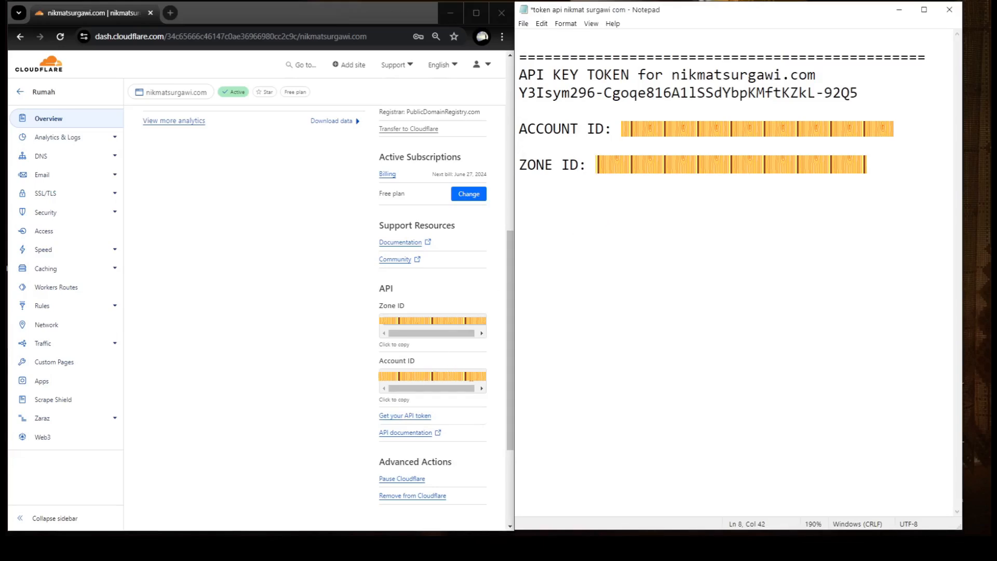
- Copy the Account ID after the ACCOUNT ID label and save the notes file
{"action": "left_click_drag", "start_coordinate": [467, 390], "coordinate": [480, 390]}
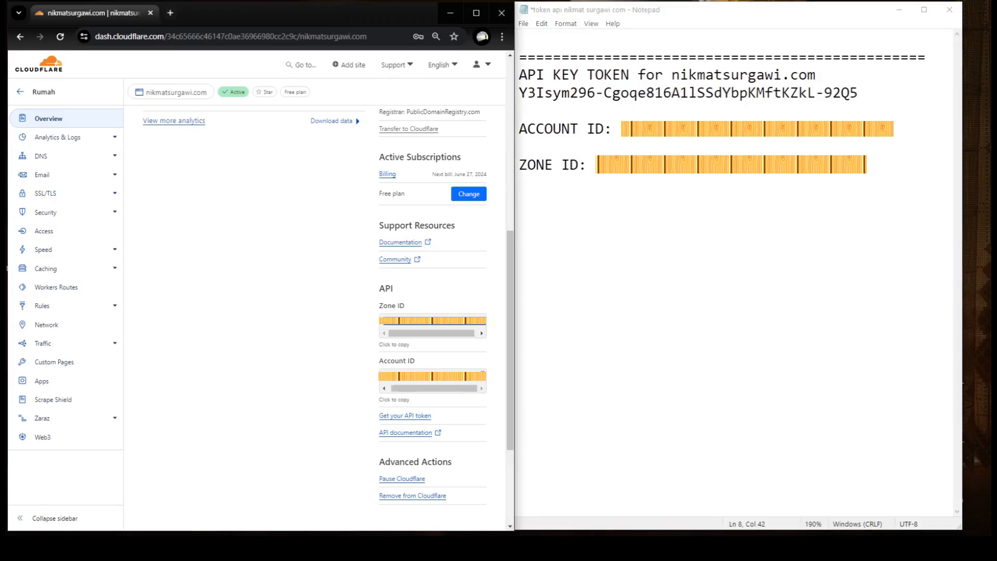
{"action": "left_click_drag", "start_coordinate": [481, 376], "coordinate": [380, 379]}
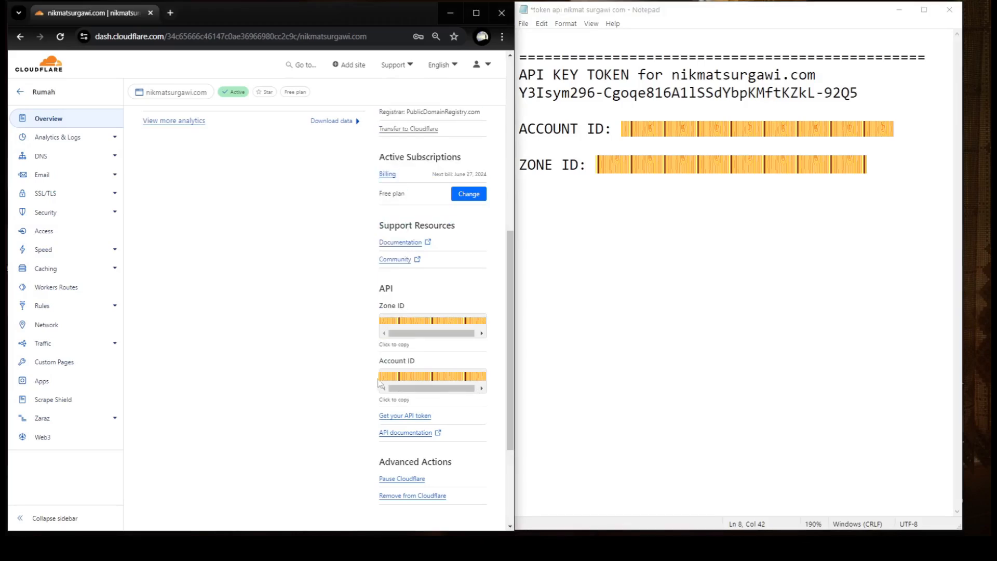
{"action": "right_click", "coordinate": [406, 373]}
{"action": "left_click", "coordinate": [418, 385]}
{"action": "left_click", "coordinate": [613, 129]}
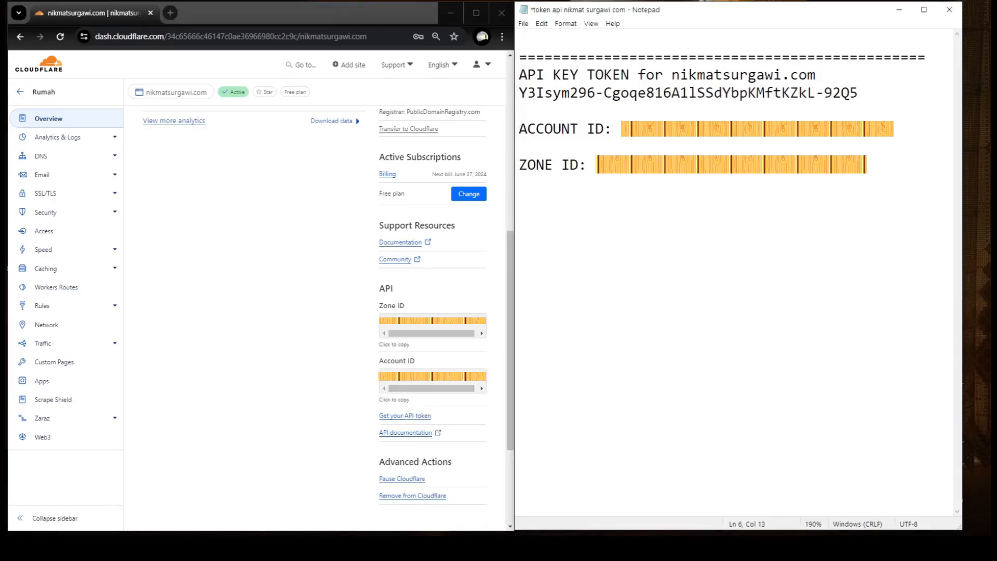
{"action": "right_click", "coordinate": [637, 137]}
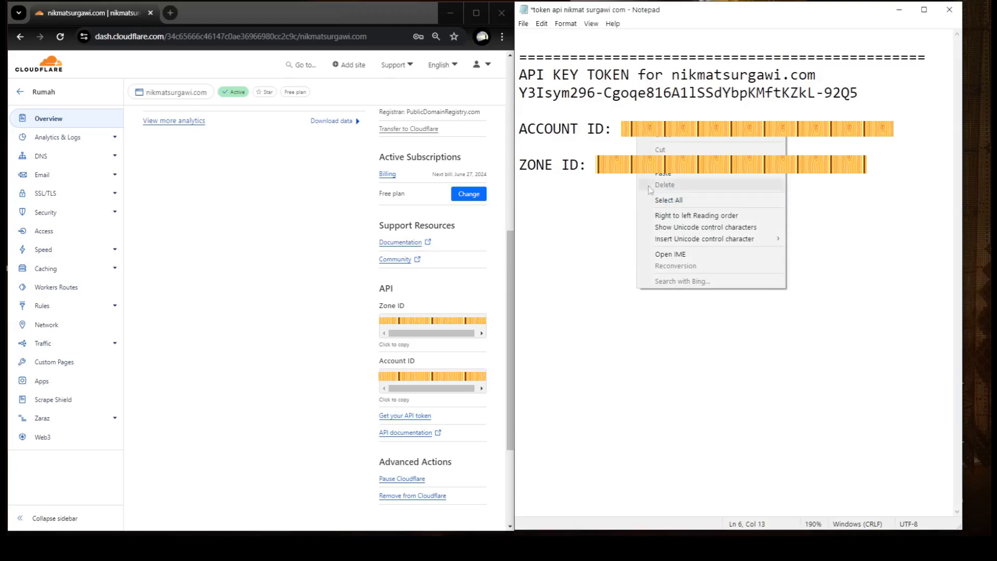
{"action": "left_click", "coordinate": [662, 173]}
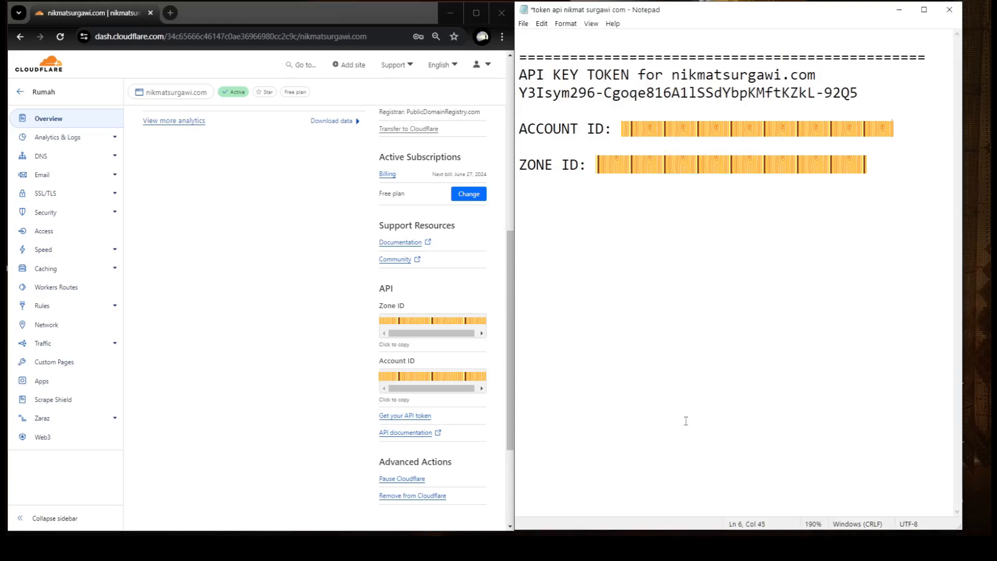
{"action": "left_click", "coordinate": [524, 24]}
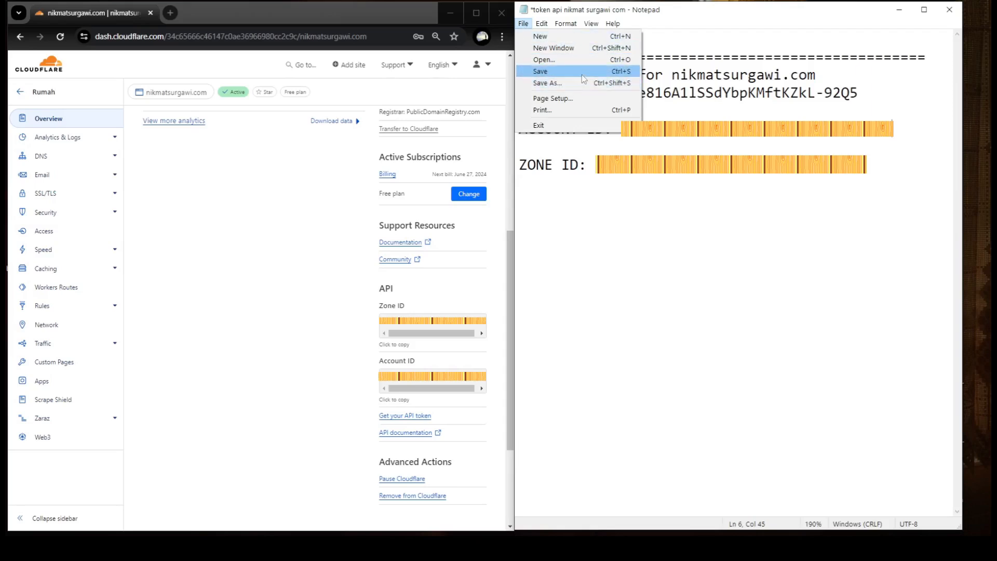
{"action": "left_click", "coordinate": [622, 243]}
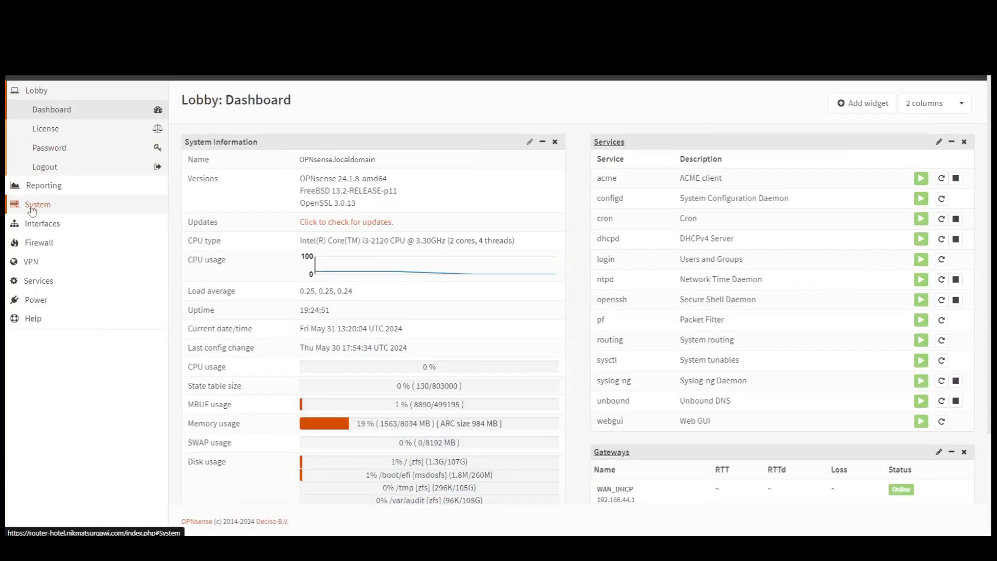
- In System > Settings > General, change the hostname from OPNsense to router-hotel
{"action": "left_click", "coordinate": [32, 207]}
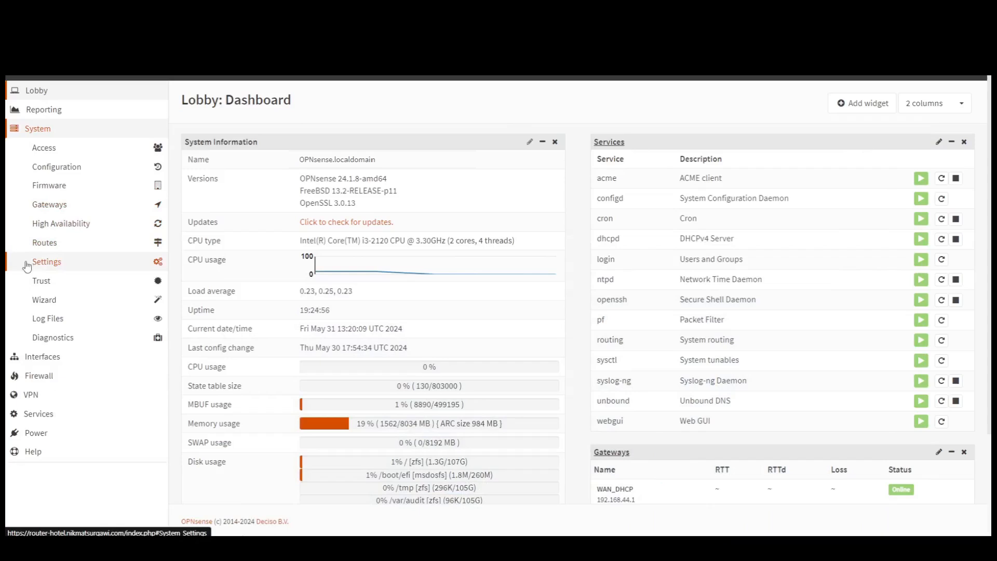
{"action": "left_click", "coordinate": [54, 266]}
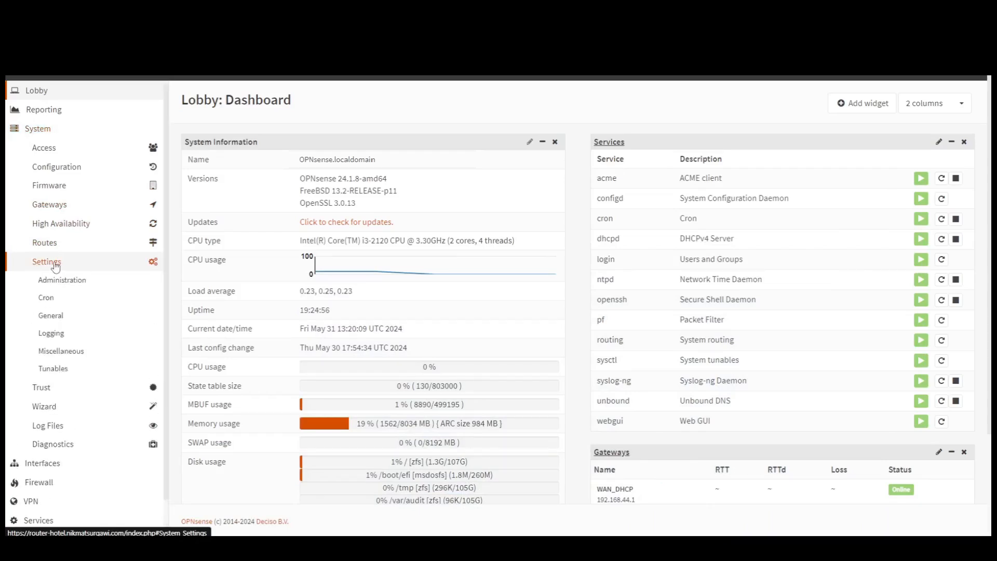
{"action": "left_click", "coordinate": [51, 316]}
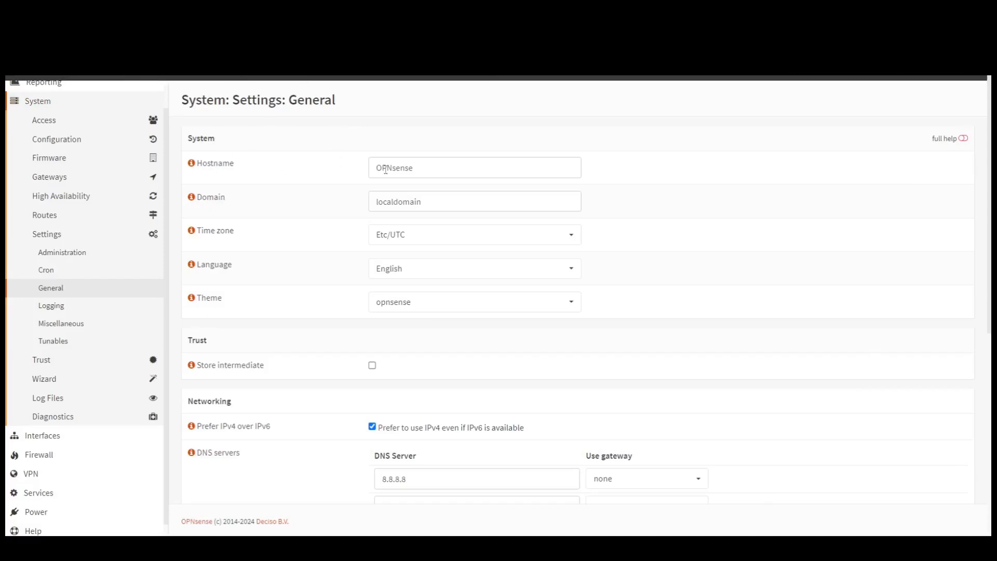
{"action": "left_click_drag", "start_coordinate": [431, 166], "coordinate": [343, 167]}
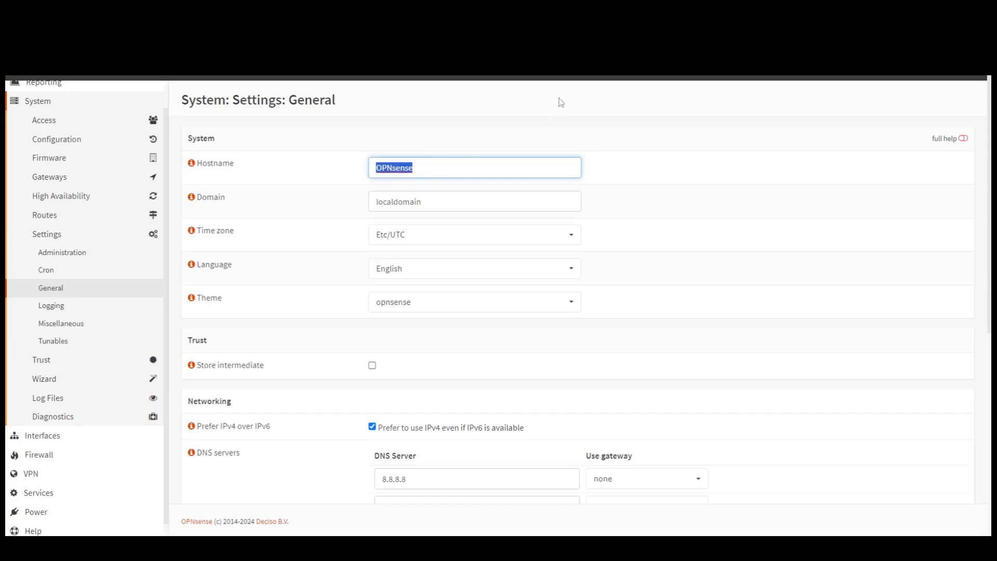
{"action": "type", "text": "router"}
{"action": "key", "text": "BackSpace"}
{"action": "key", "text": "BackSpace"}
{"action": "type", "text": "hotel"}
{"action": "key", "text": "Tab"}
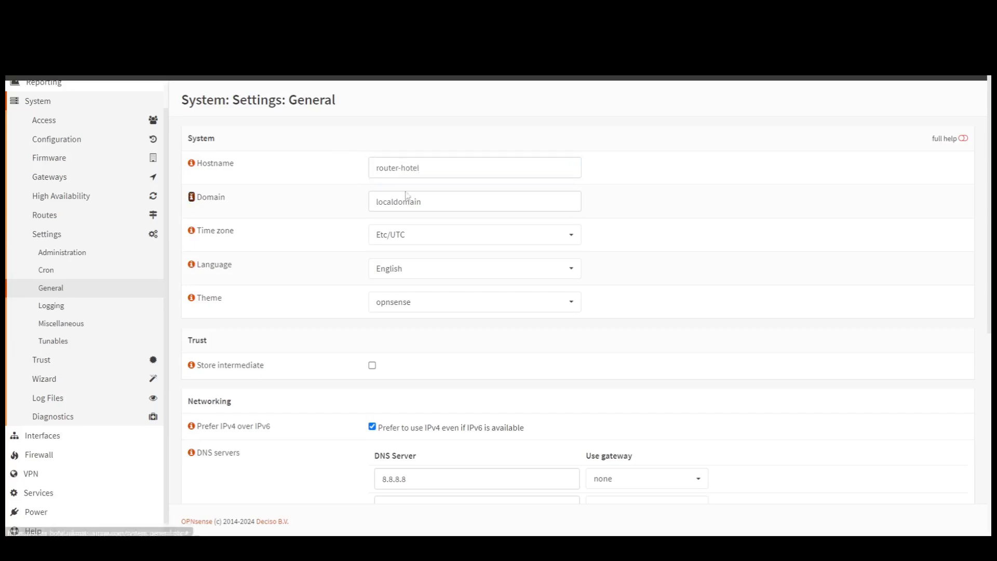
- Replace localdomain with nikmatsurgawi.com as the domain and save the settings
{"action": "left_click", "coordinate": [513, 200]}
{"action": "double_click", "coordinate": [495, 206]}
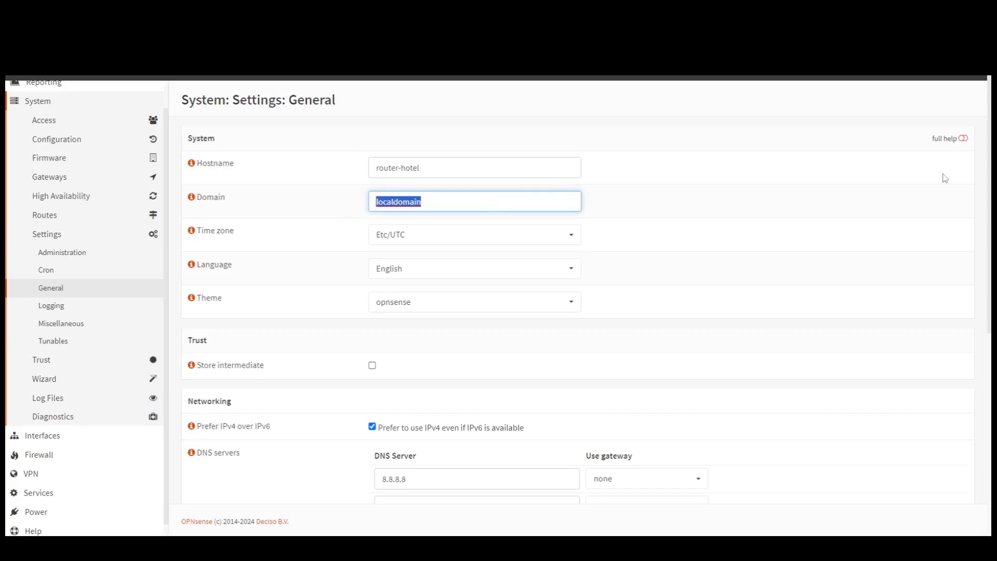
{"action": "type", "text": "nikmat"}
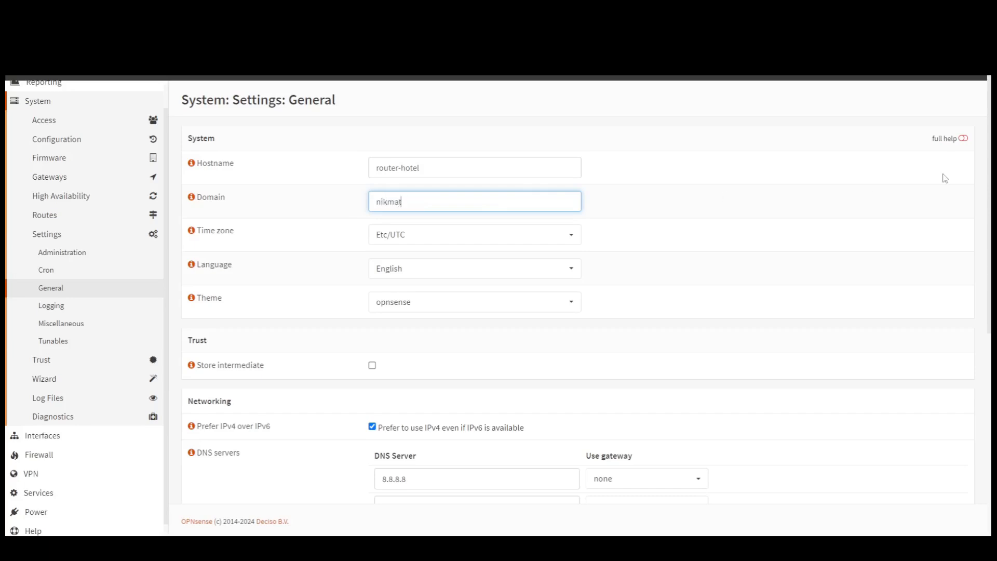
{"action": "type", "text": "surgawi.com"}
{"action": "left_click", "coordinate": [743, 247]}
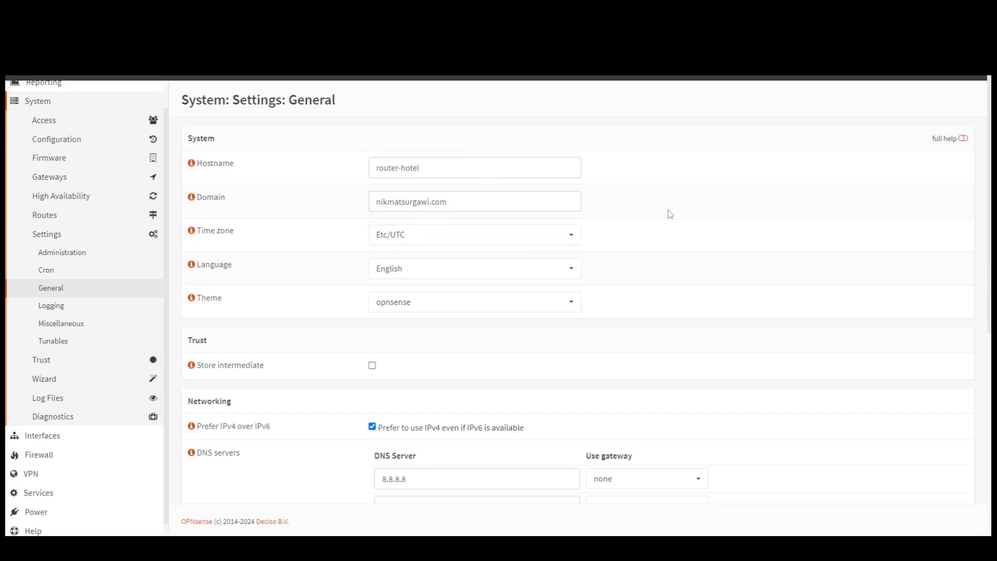
{"action": "scroll", "coordinate": [670, 213], "scroll_direction": "down", "scroll_amount": 7}
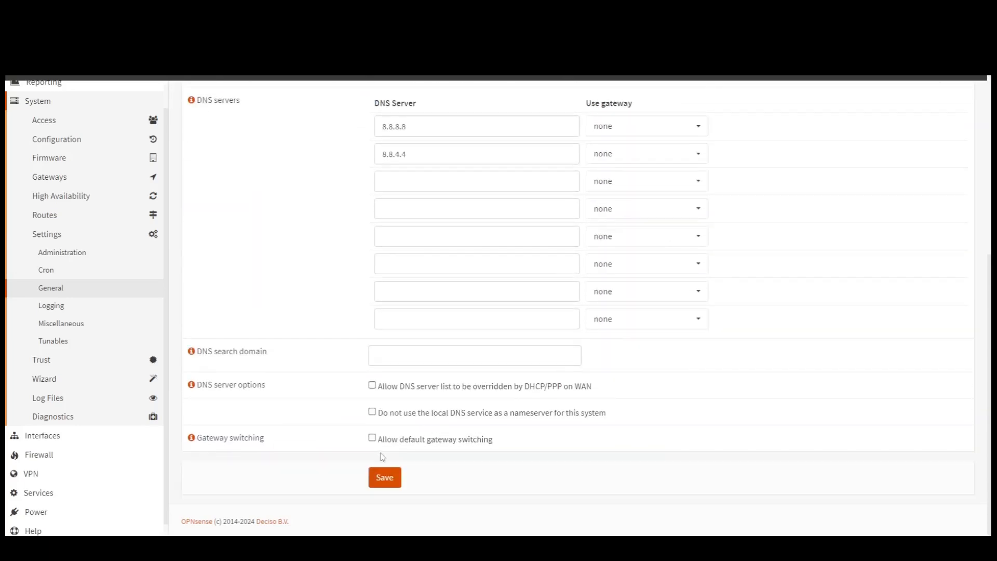
{"action": "left_click", "coordinate": [395, 481]}
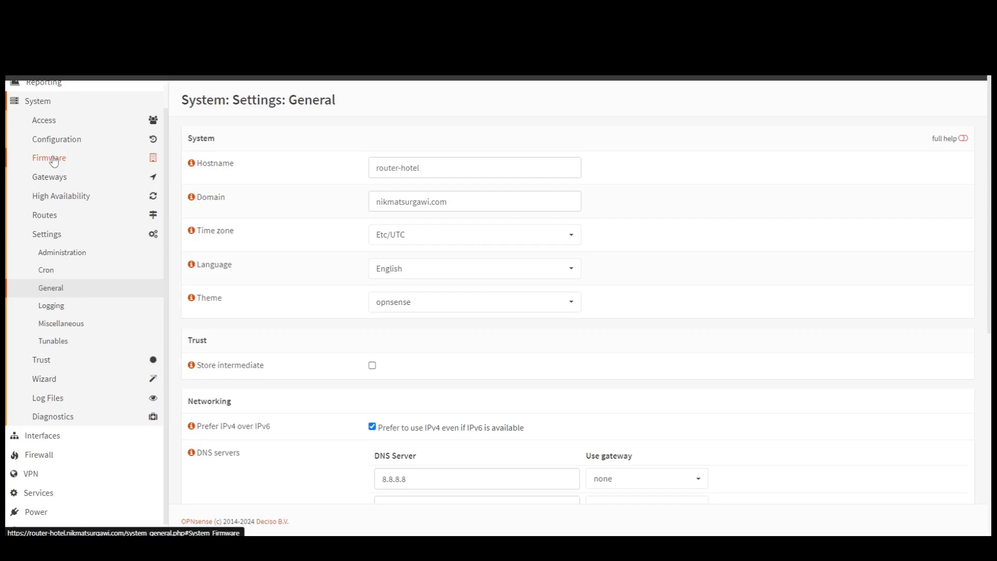
- Install the os-acme-client plugin from the System > Firmware > Plugins list
{"action": "left_click", "coordinate": [54, 162]}
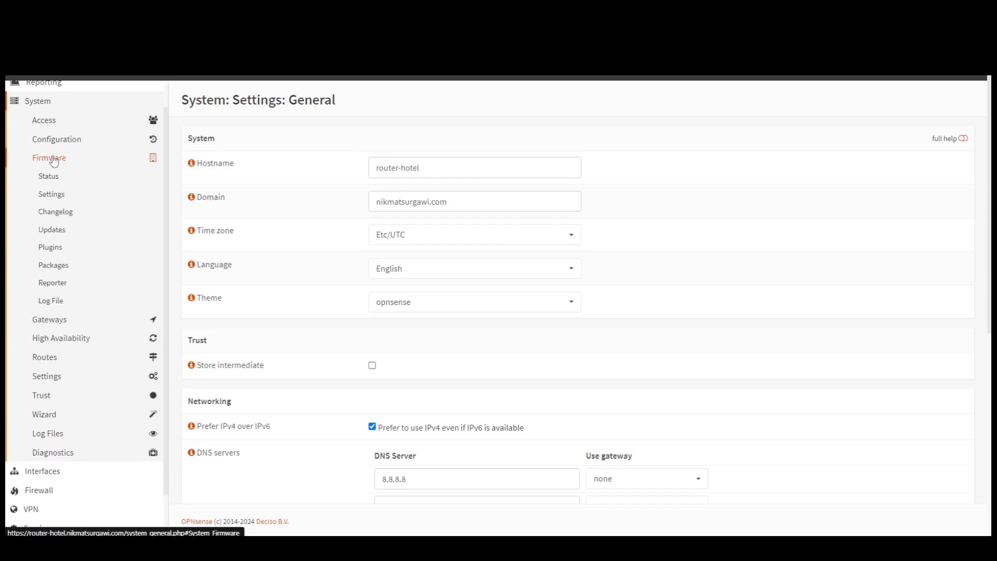
{"action": "left_click", "coordinate": [51, 250]}
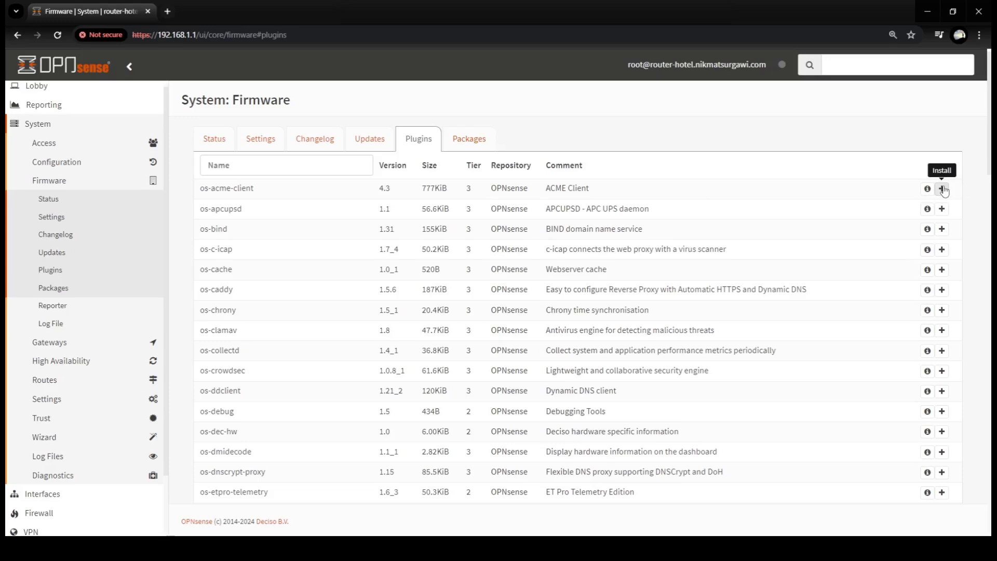
{"action": "left_click", "coordinate": [941, 189]}
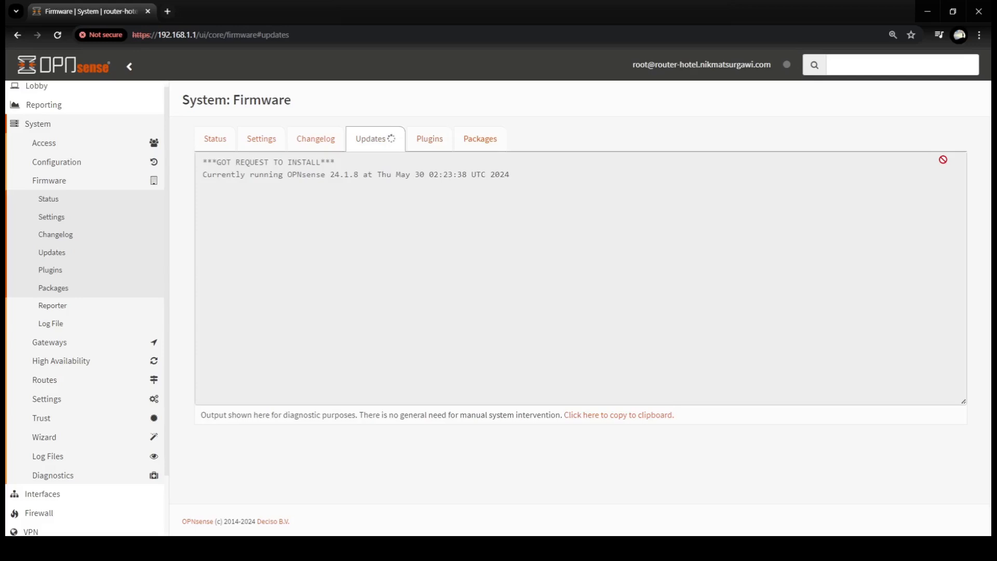
{"action": "key", "text": "ctrl+l"}
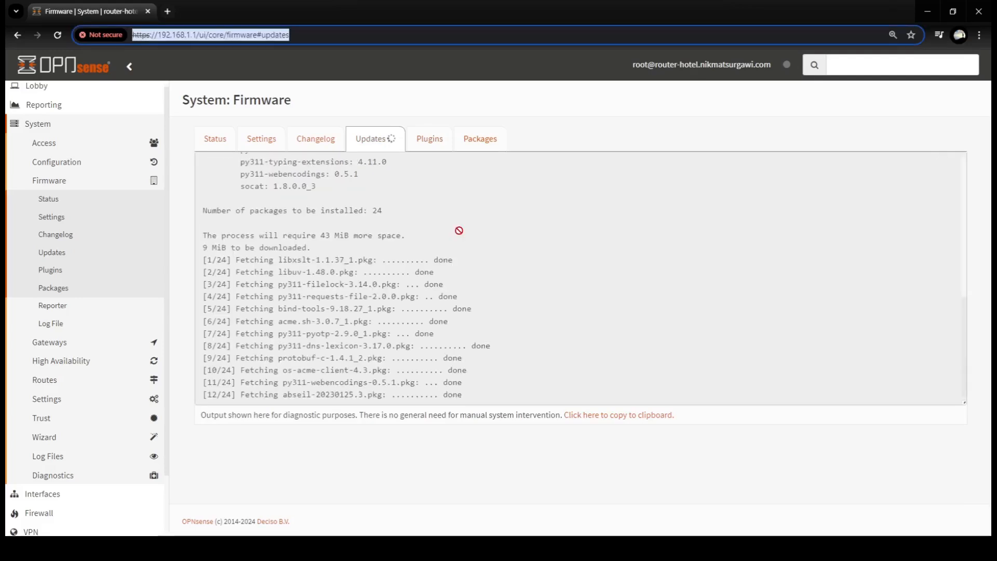
{"action": "left_click", "coordinate": [573, 119]}
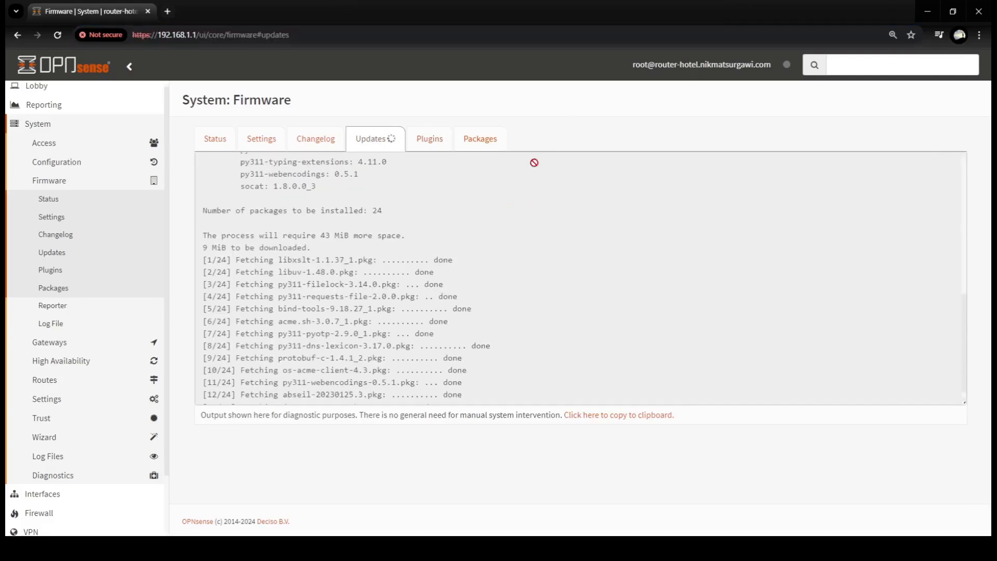
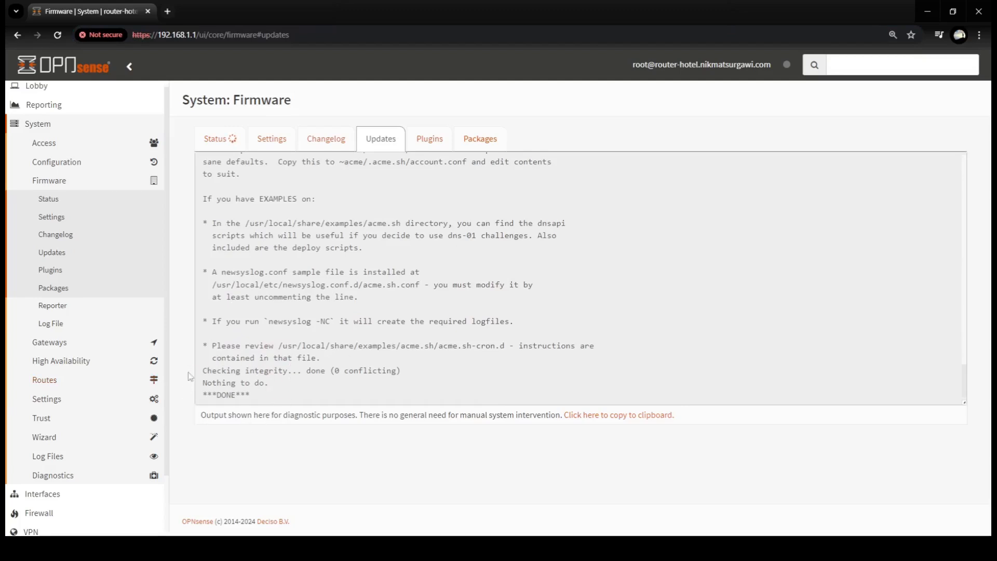
- Confirm os-acme-client 4.3 shows as installed in the plugins list, then expand the Services menu
{"action": "left_click", "coordinate": [430, 139]}
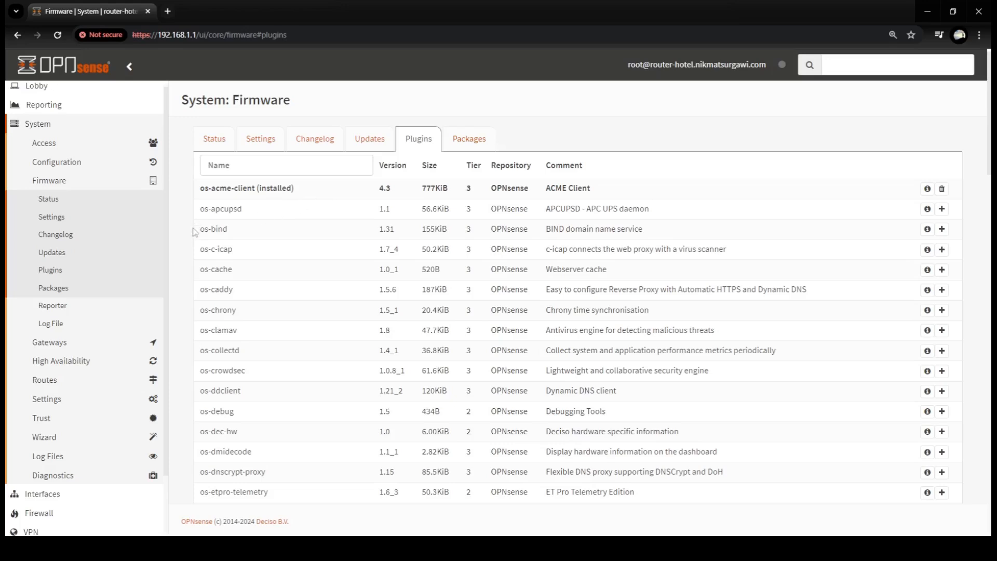
{"action": "scroll", "coordinate": [168, 277], "scroll_direction": "down", "scroll_amount": 2}
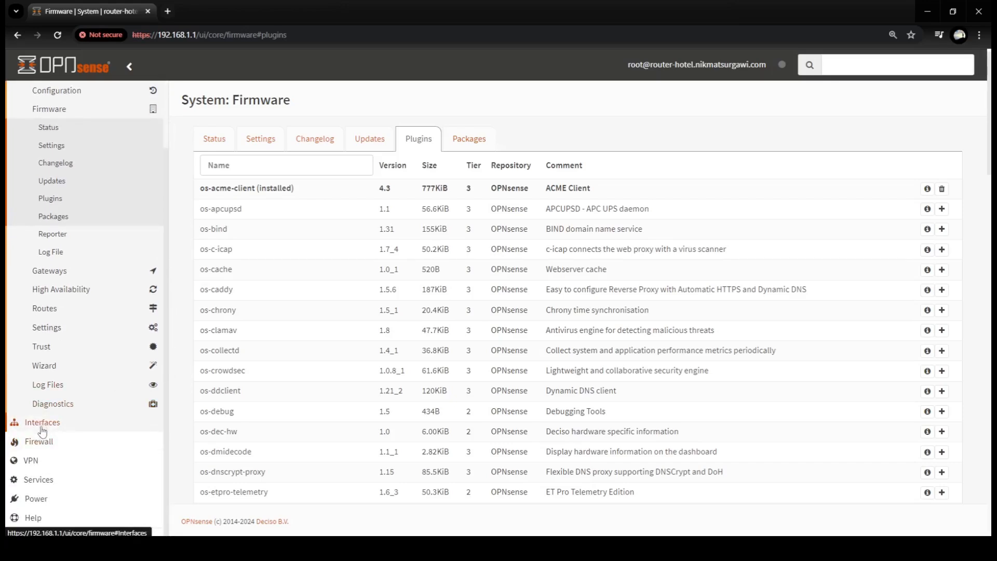
{"action": "left_click", "coordinate": [39, 479]}
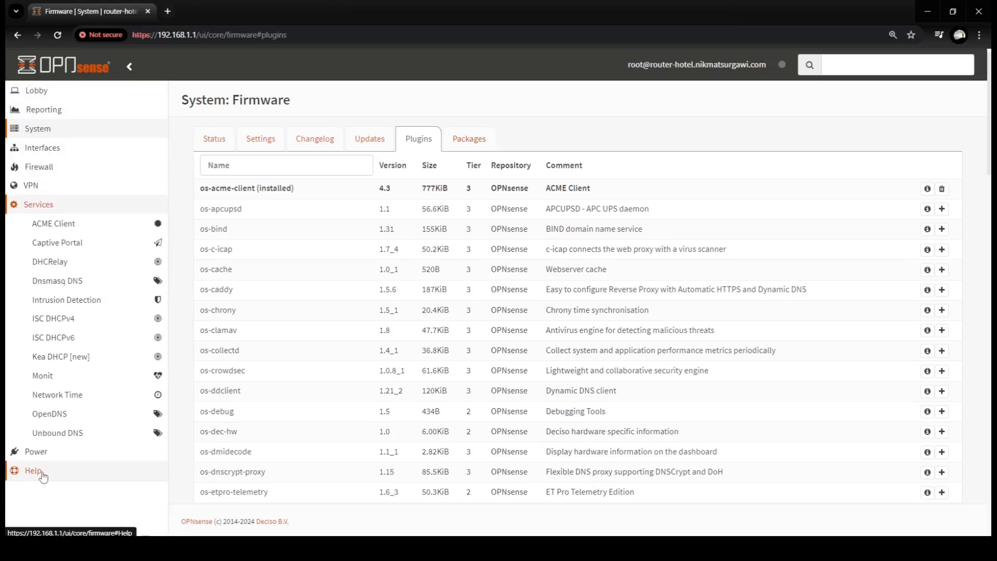
- Go to ACME Client > Accounts and start a new account entry
{"action": "left_click", "coordinate": [69, 225]}
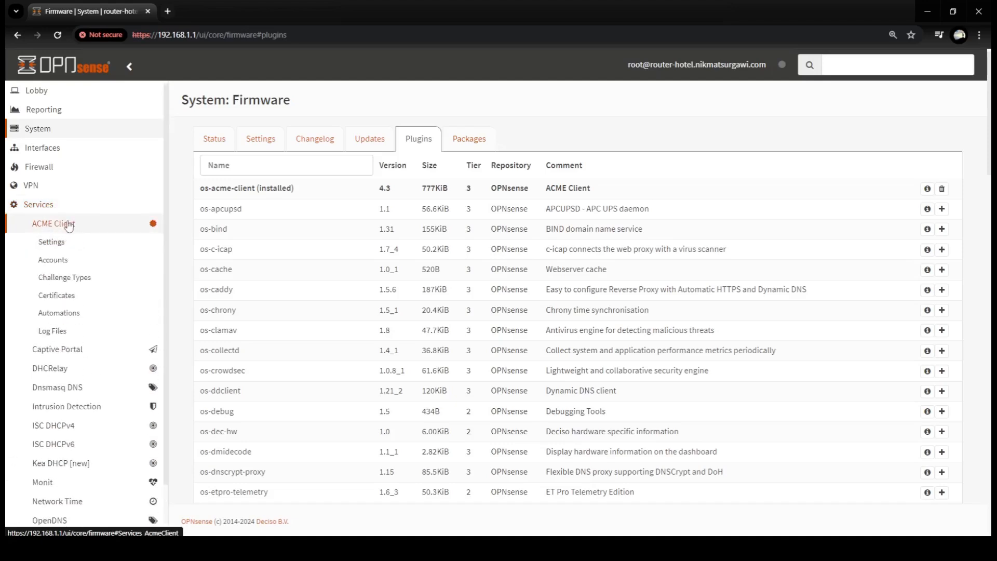
{"action": "left_click", "coordinate": [62, 265]}
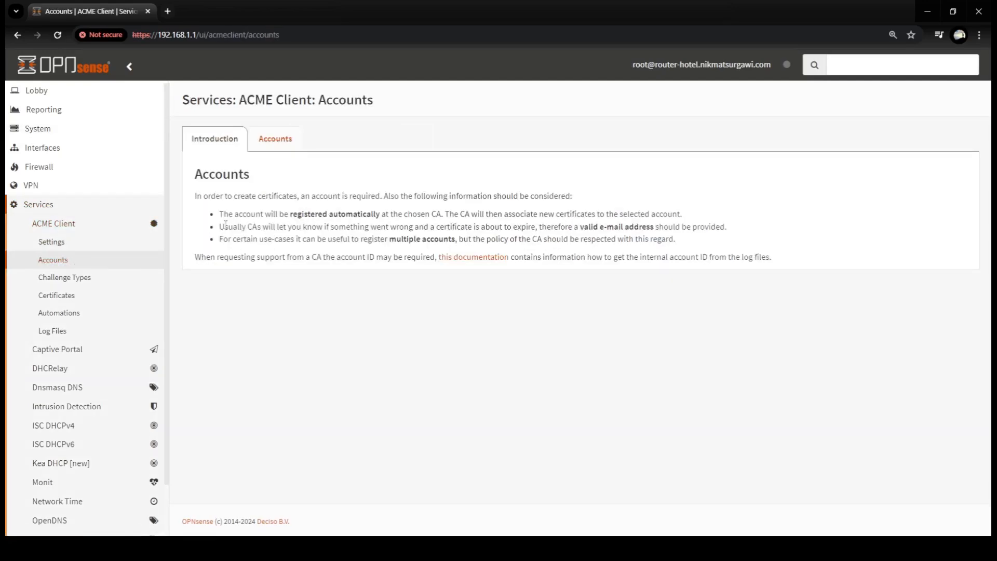
{"action": "left_click", "coordinate": [275, 142]}
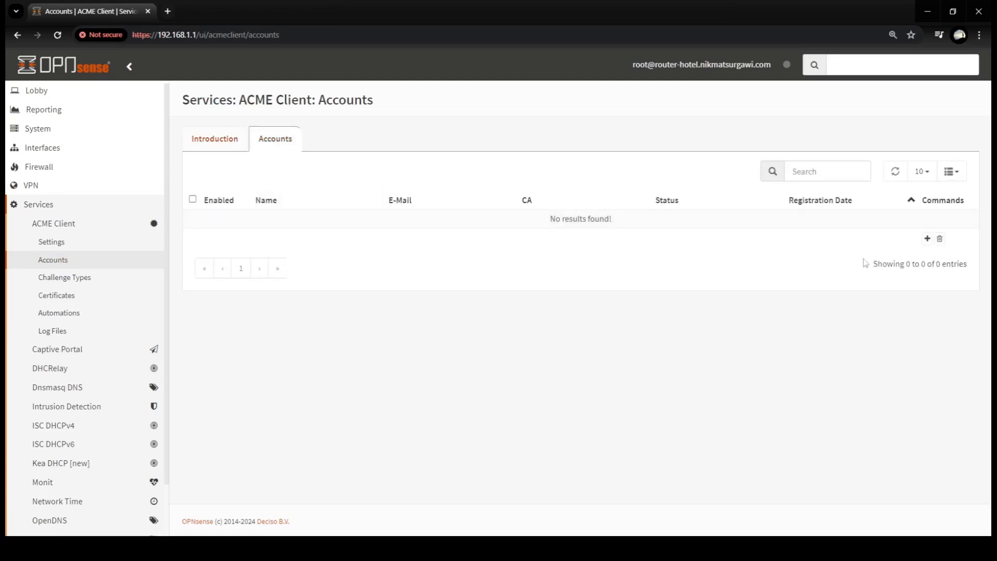
{"action": "left_click", "coordinate": [928, 239]}
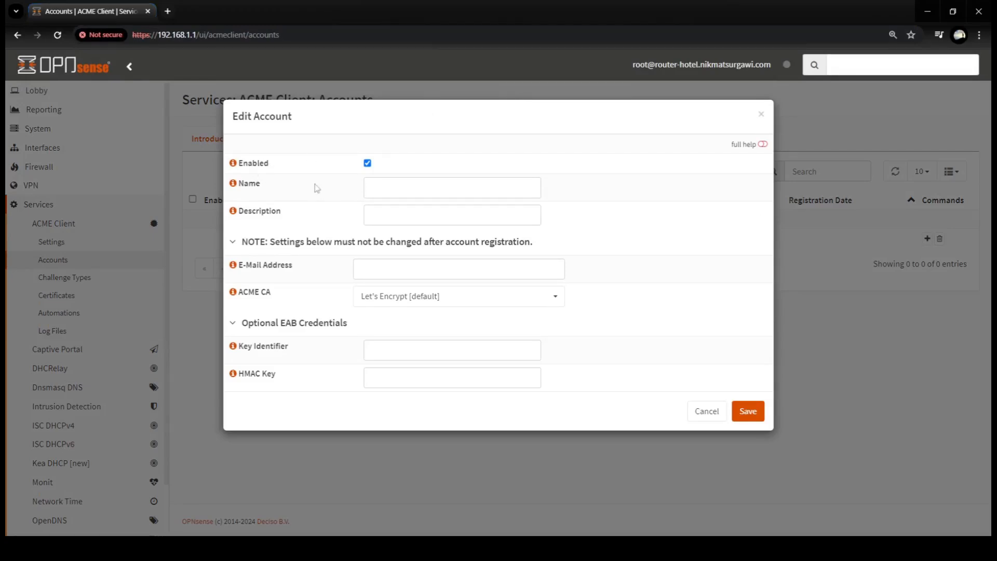
- Save an ACME account named for the hotel's network admin, with a contact e-mail and Let's Encrypt CA
{"action": "left_click", "coordinate": [403, 184]}
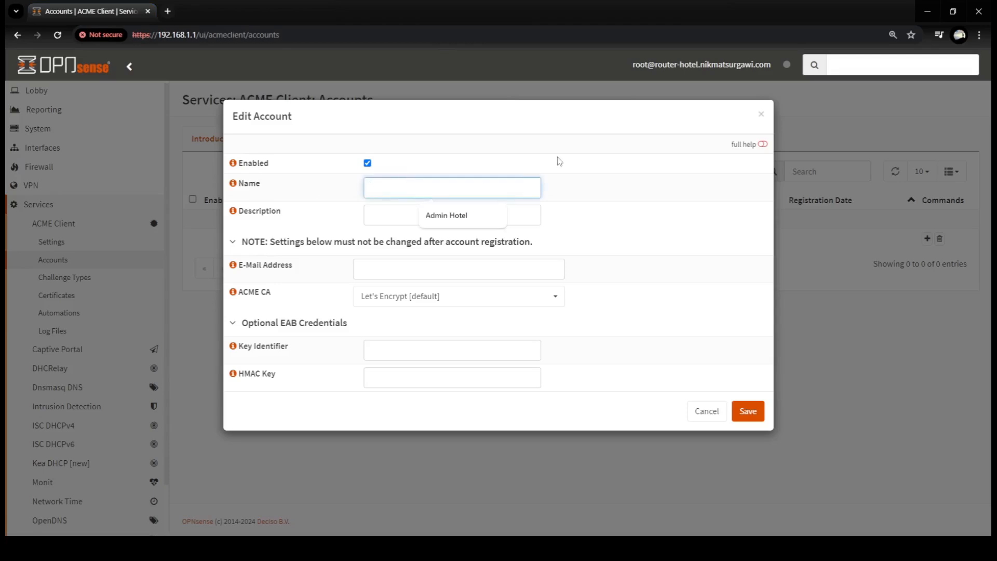
{"action": "type", "text": "Setwork"}
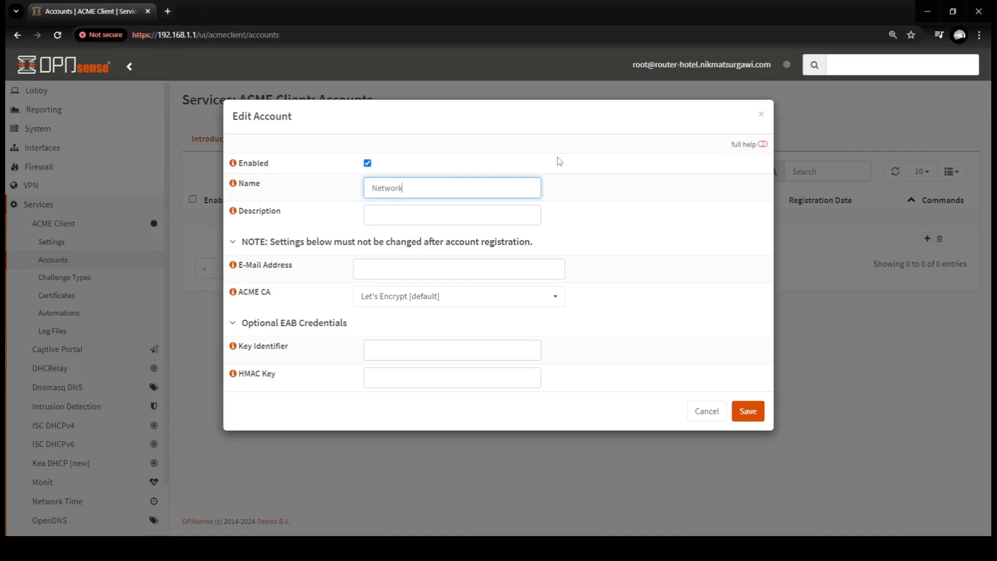
{"action": "type", "text": " Admin Hotel Nik"}
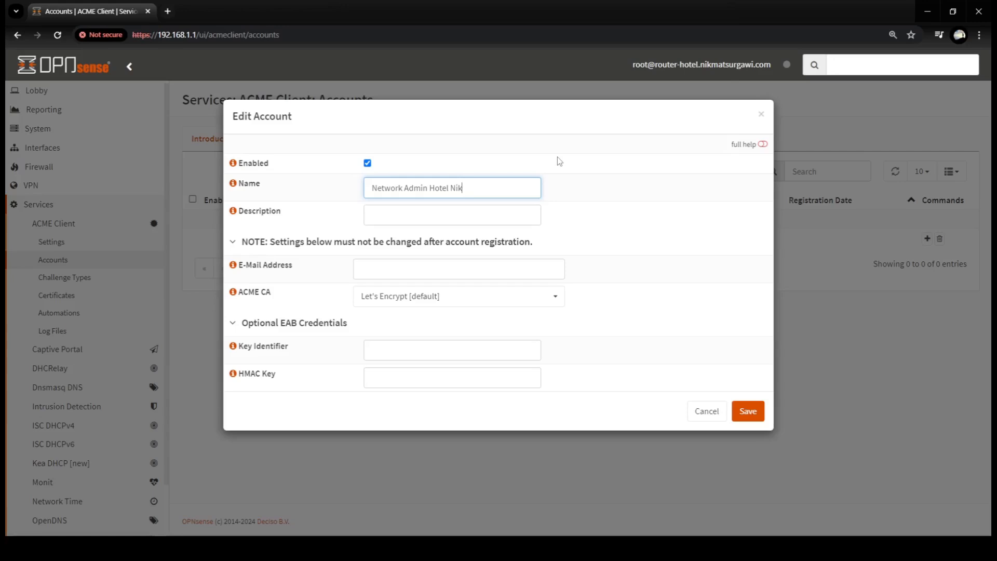
{"action": "type", "text": "mat Surgawi"}
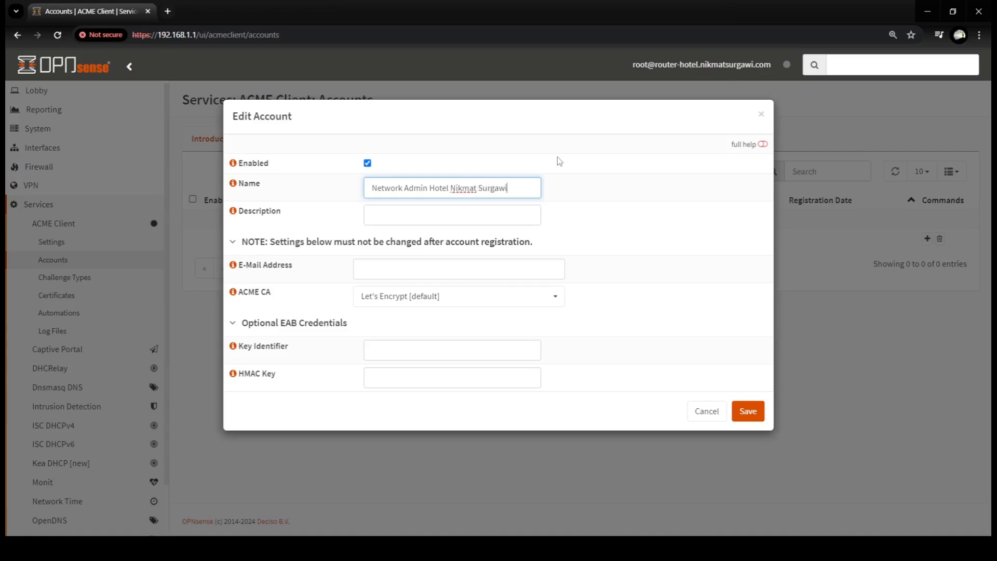
{"action": "left_click", "coordinate": [396, 266]}
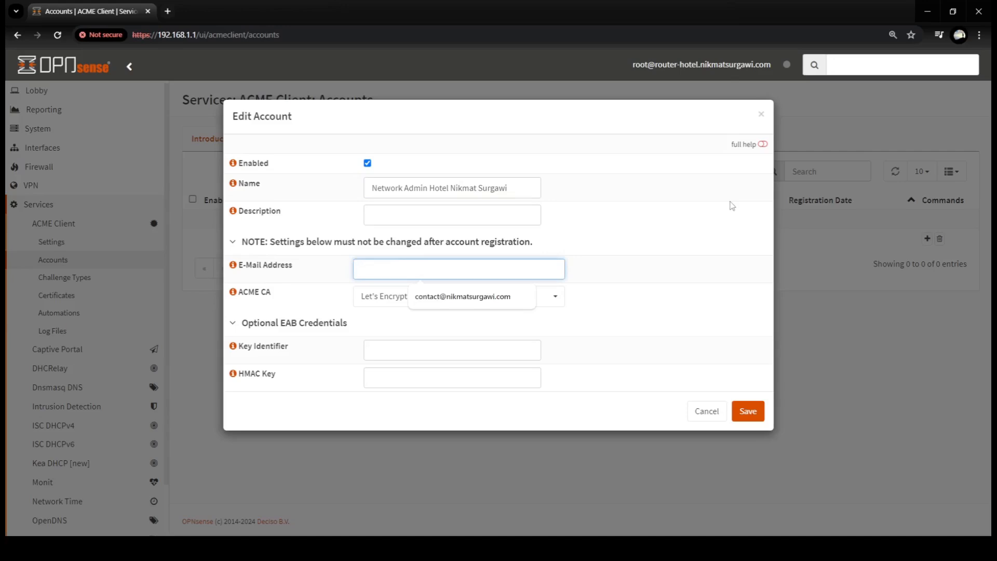
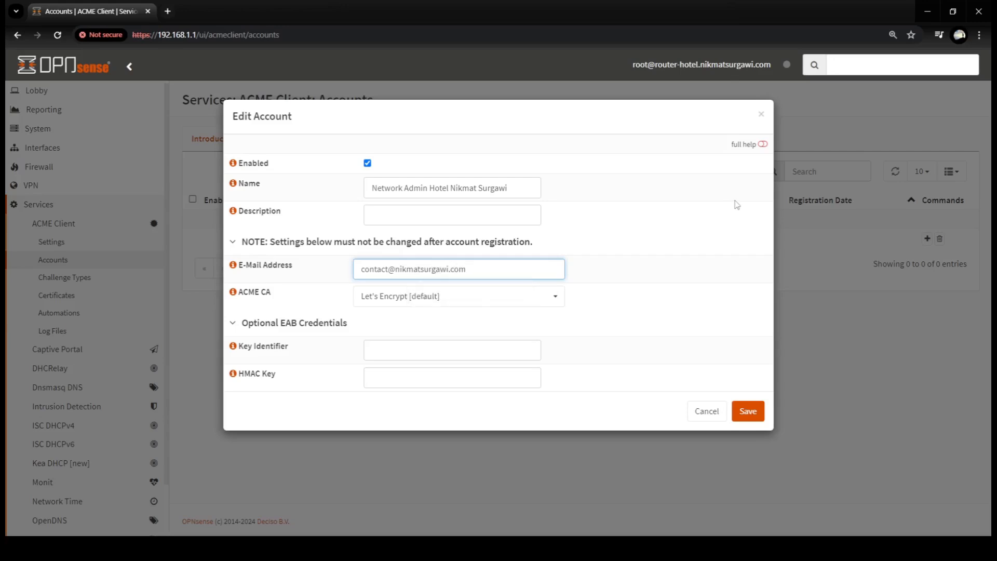
{"action": "left_click", "coordinate": [737, 247]}
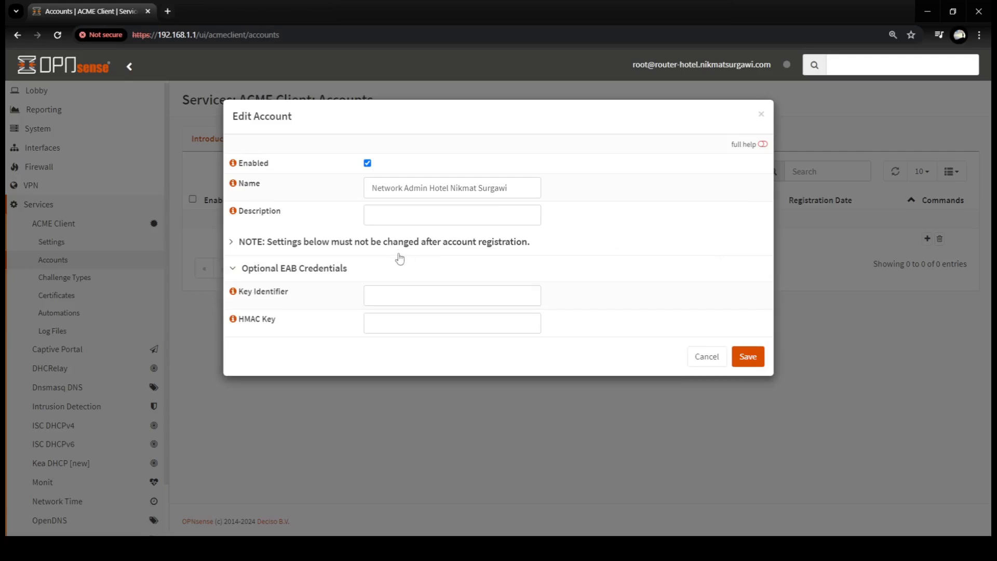
{"action": "left_click", "coordinate": [232, 242]}
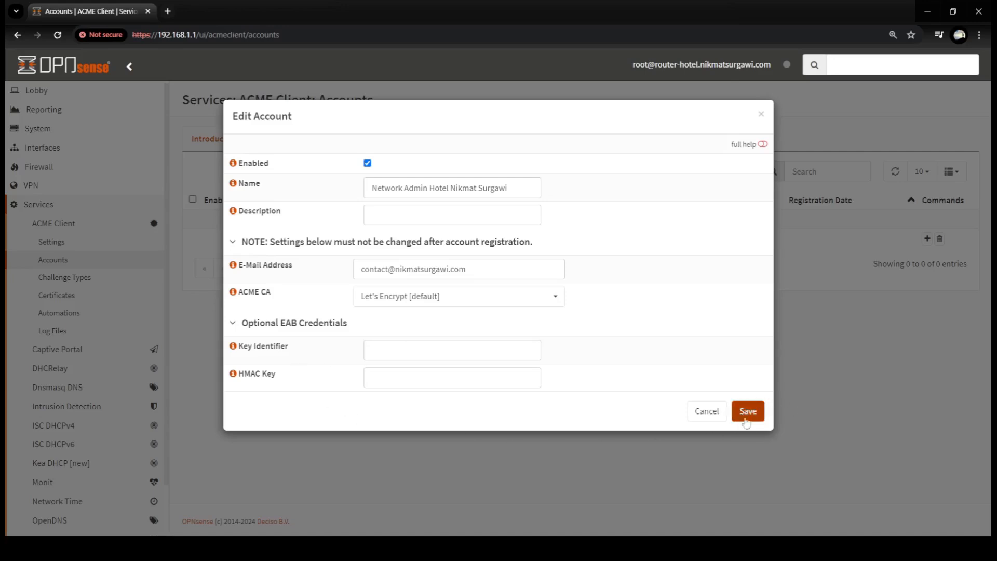
{"action": "left_click", "coordinate": [758, 414]}
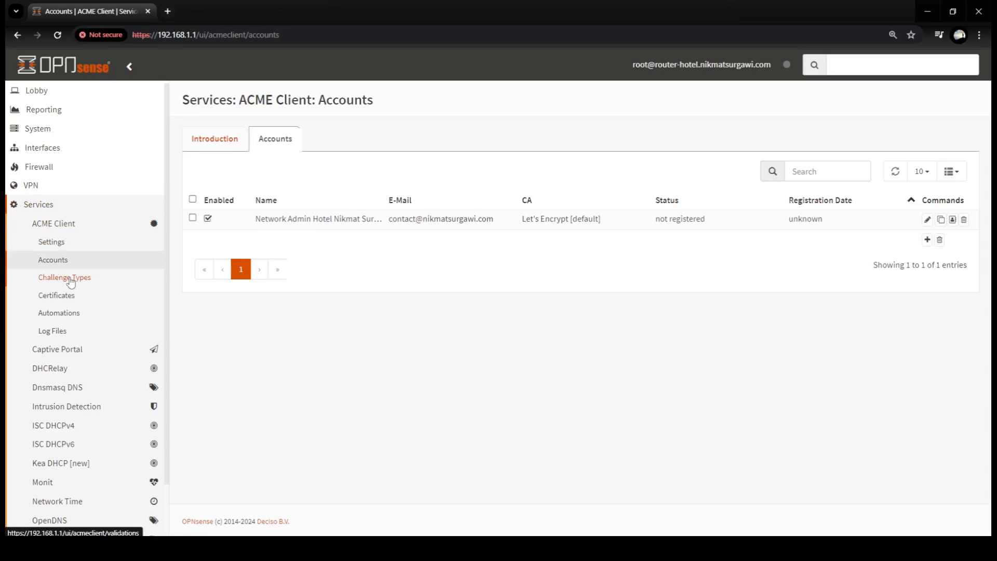
- Go to ACME Client > Challenge Types and start a new challenge type
{"action": "left_click", "coordinate": [71, 283]}
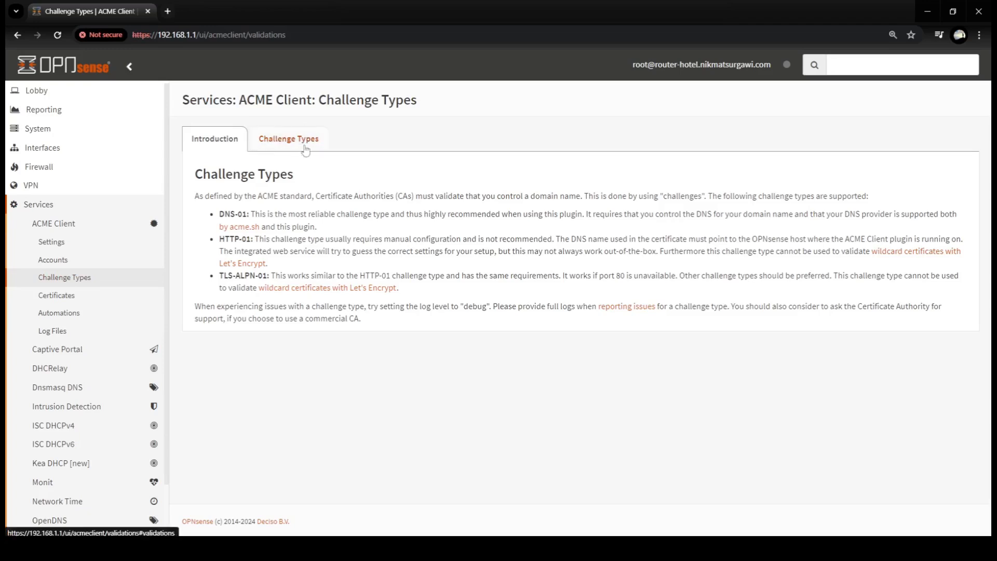
{"action": "left_click", "coordinate": [288, 142]}
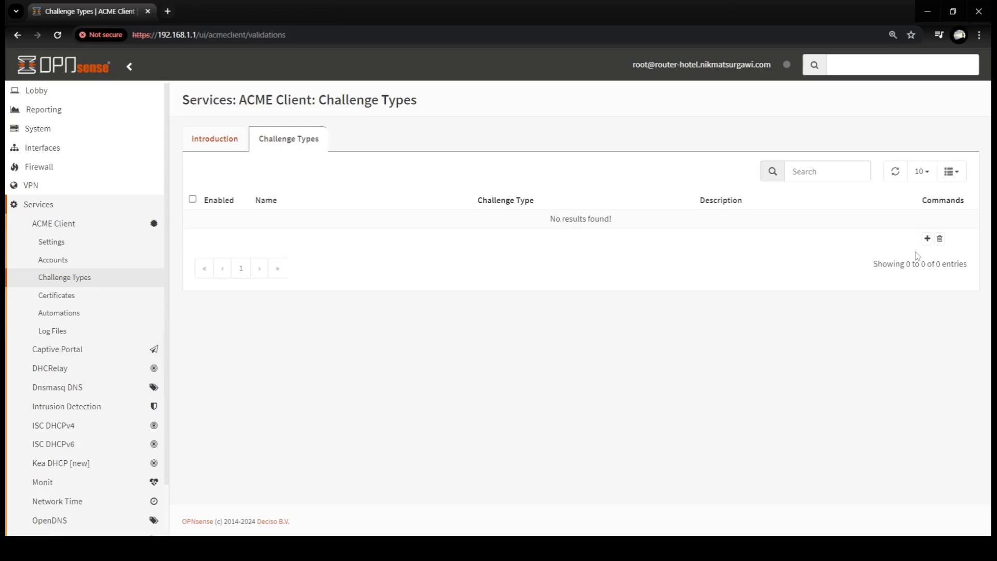
{"action": "left_click", "coordinate": [927, 240]}
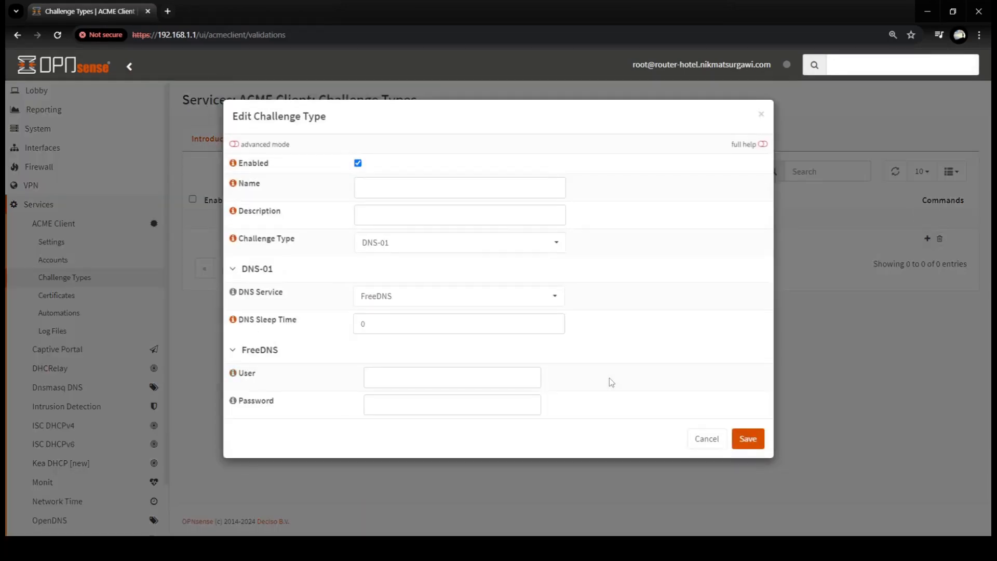
- Name the challenge type 'DNS API Key nikmatsurgawi.com'
{"action": "key", "text": "ctrl+l"}
{"action": "left_click", "coordinate": [455, 191]}
{"action": "type", "text": "API Key"}
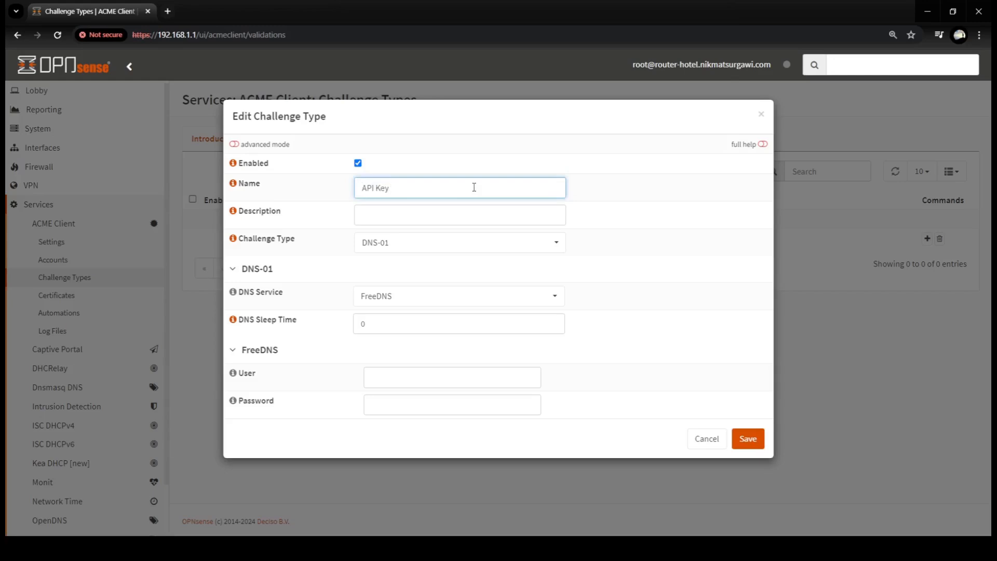
{"action": "key", "text": "BackSpace"}
{"action": "key", "text": "BackSpace"}
{"action": "key", "text": "BackSpace"}
{"action": "key", "text": "BackSpace"}
{"action": "key", "text": "BackSpace"}
{"action": "key", "text": "BackSpace"}
{"action": "type", "text": "DNS API K"}
{"action": "type", "text": "ey nikmatsurgawi.com"}
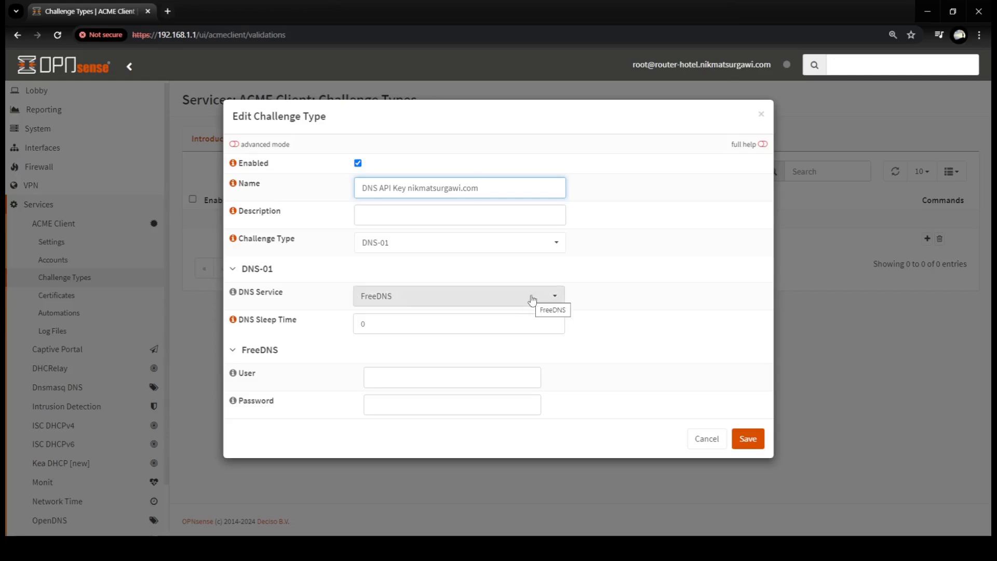
- Choose CloudFlare.com as DNS service, enter the Cloudflare account ID, API token and zone ID, and save
{"action": "left_click", "coordinate": [532, 299]}
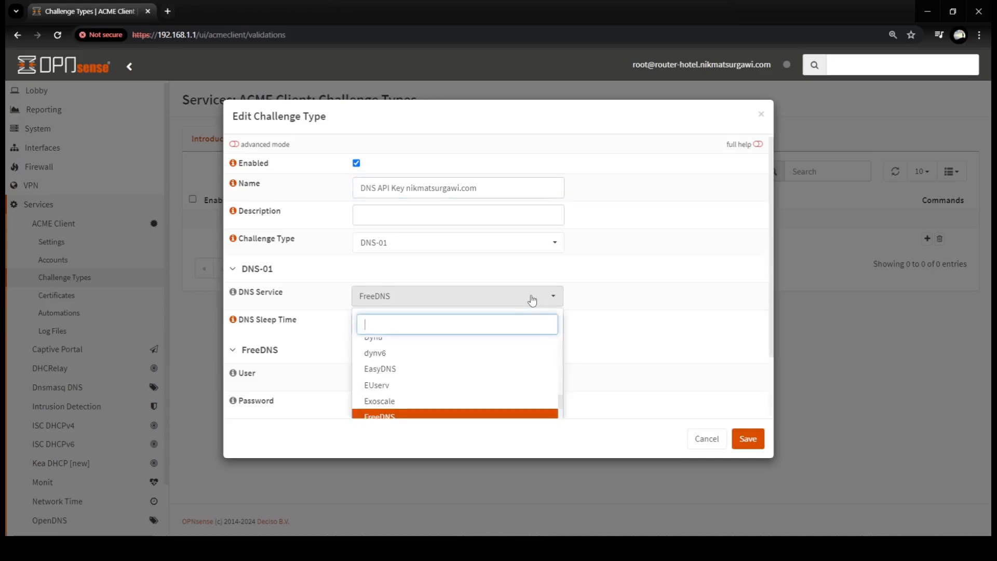
{"action": "type", "text": "c"}
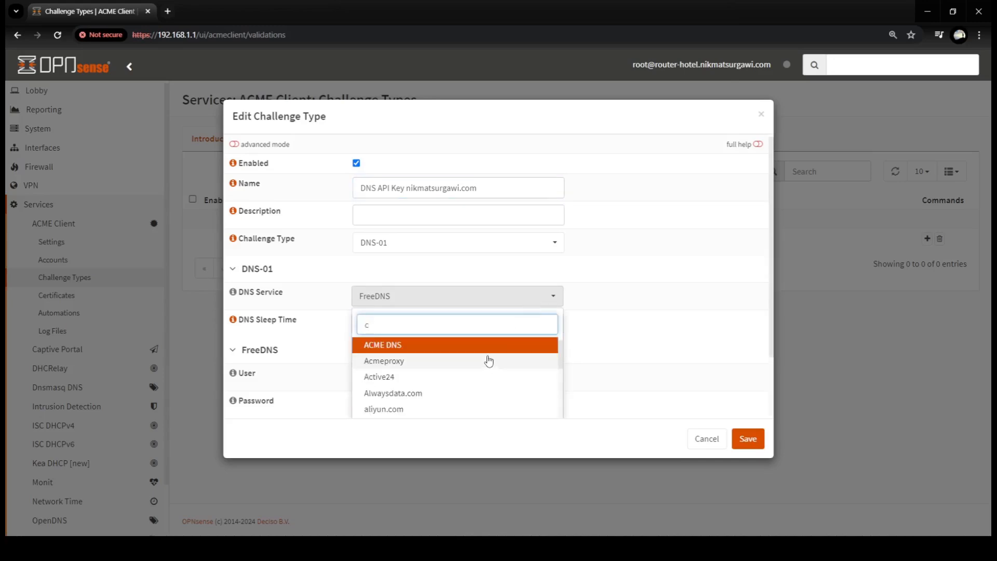
{"action": "type", "text": "l"}
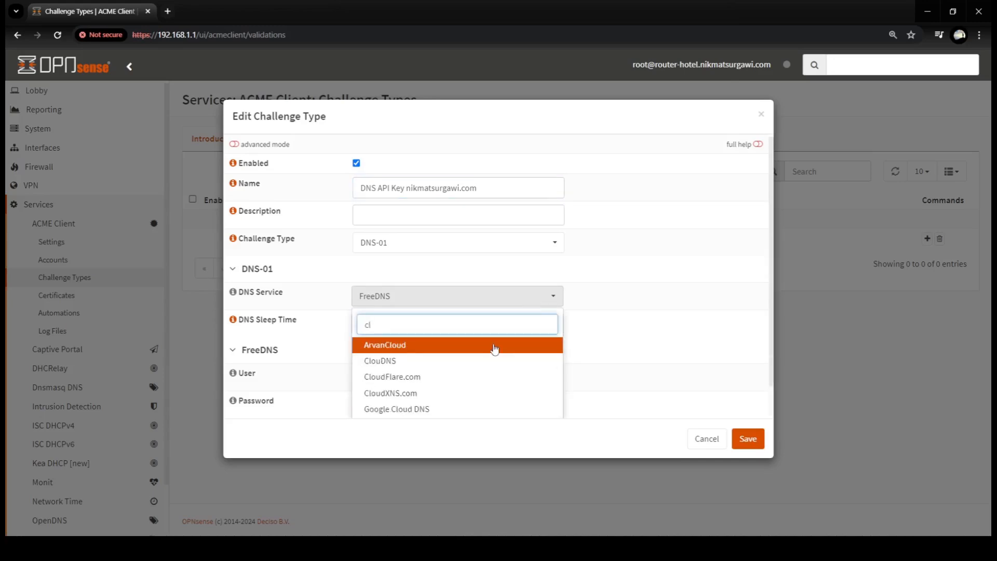
{"action": "left_click", "coordinate": [421, 376]}
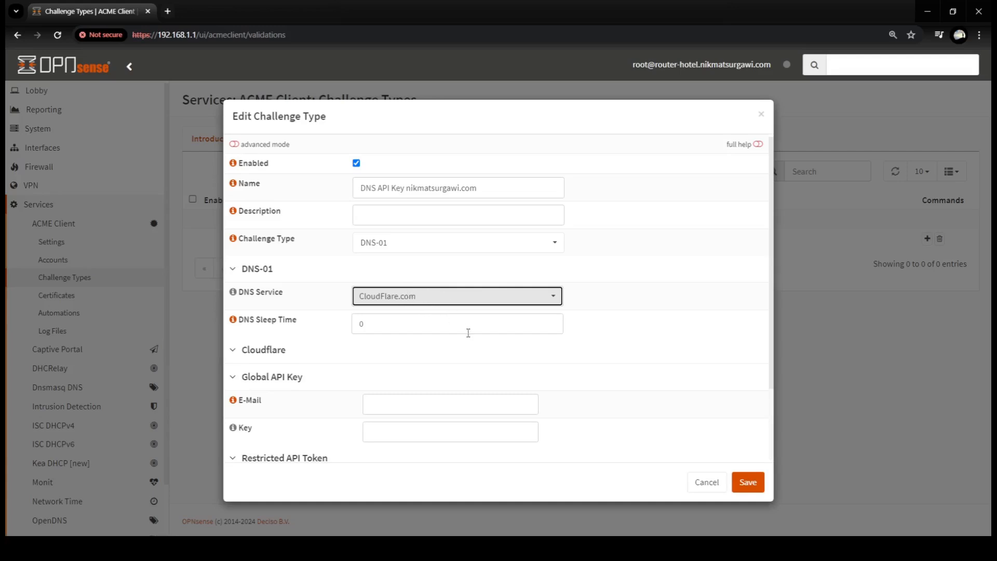
{"action": "scroll", "coordinate": [468, 333], "scroll_direction": "down", "scroll_amount": 2}
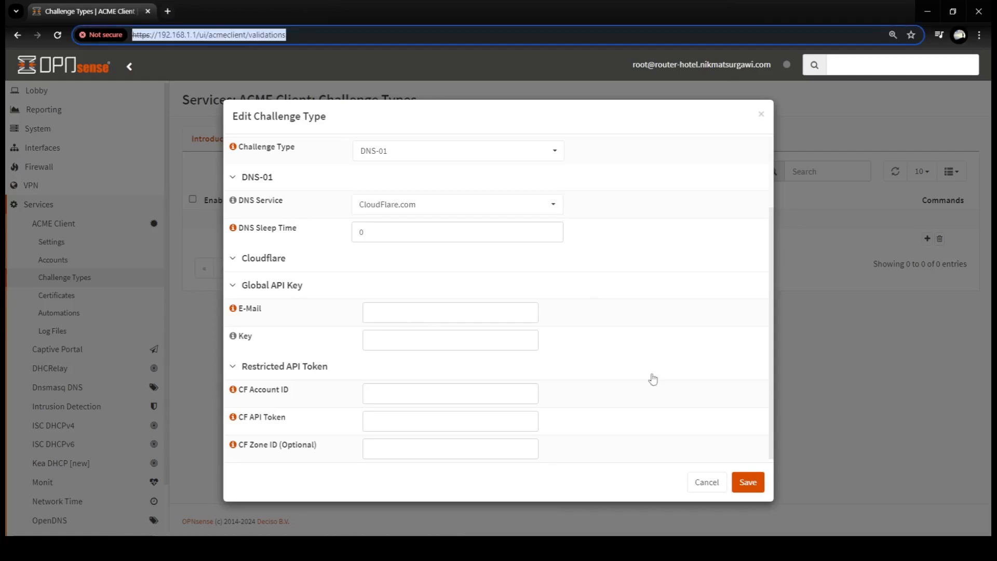
{"action": "left_click", "coordinate": [594, 106]}
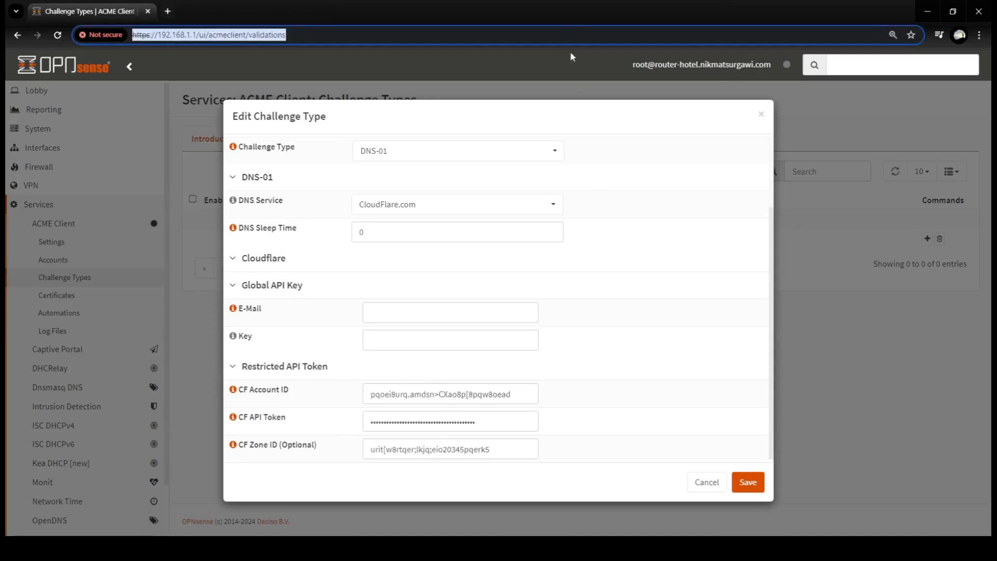
{"action": "left_click", "coordinate": [574, 65]}
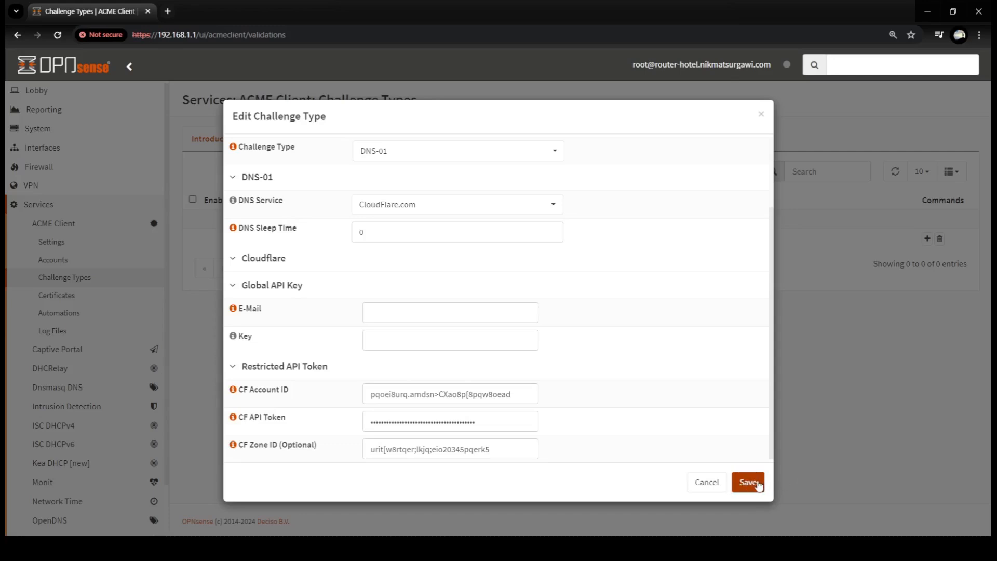
{"action": "left_click", "coordinate": [759, 486]}
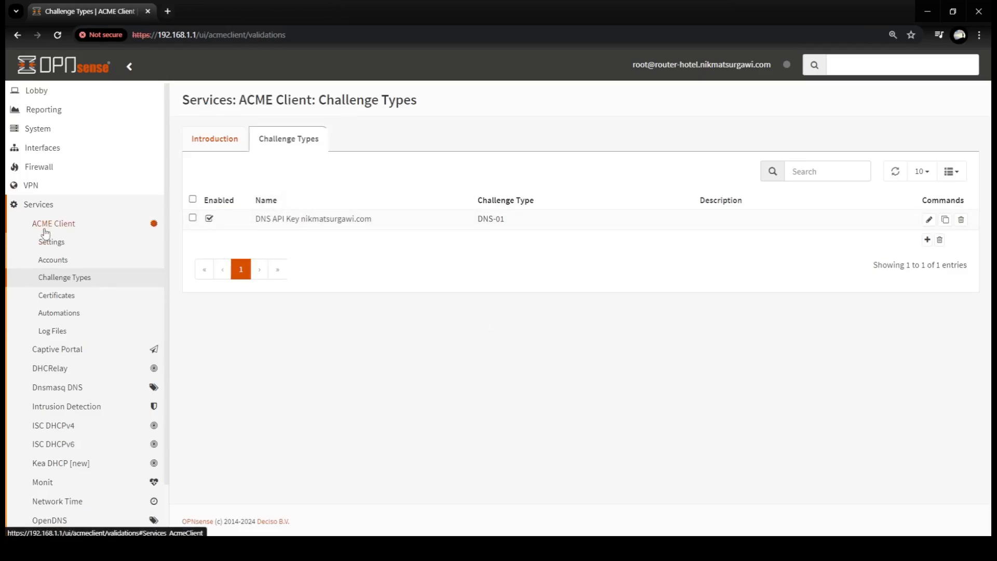
- Add automation 'Restart OPNsense Web-UI' that runs the Restart OPNsense Web UI command
{"action": "left_click", "coordinate": [48, 314]}
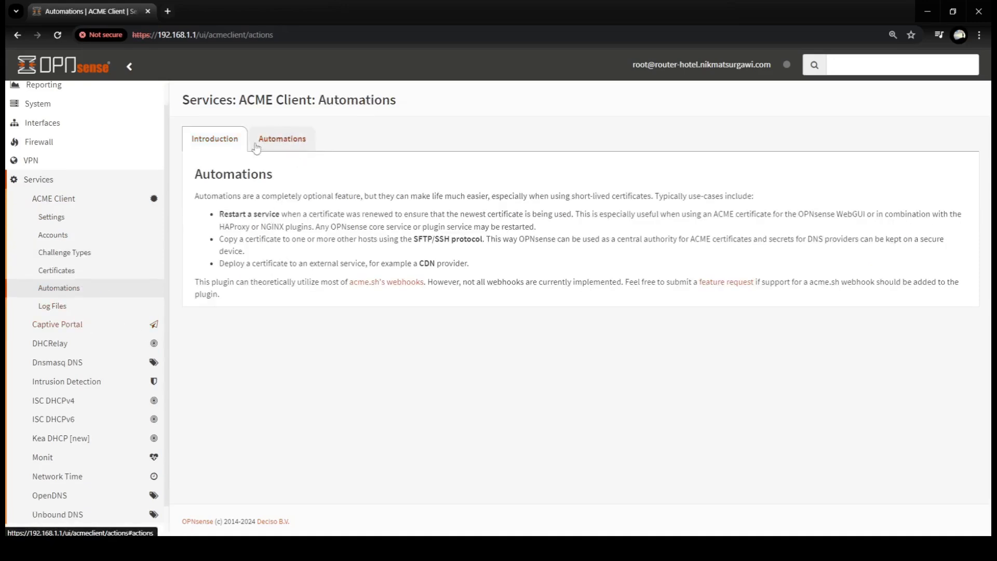
{"action": "left_click", "coordinate": [275, 141]}
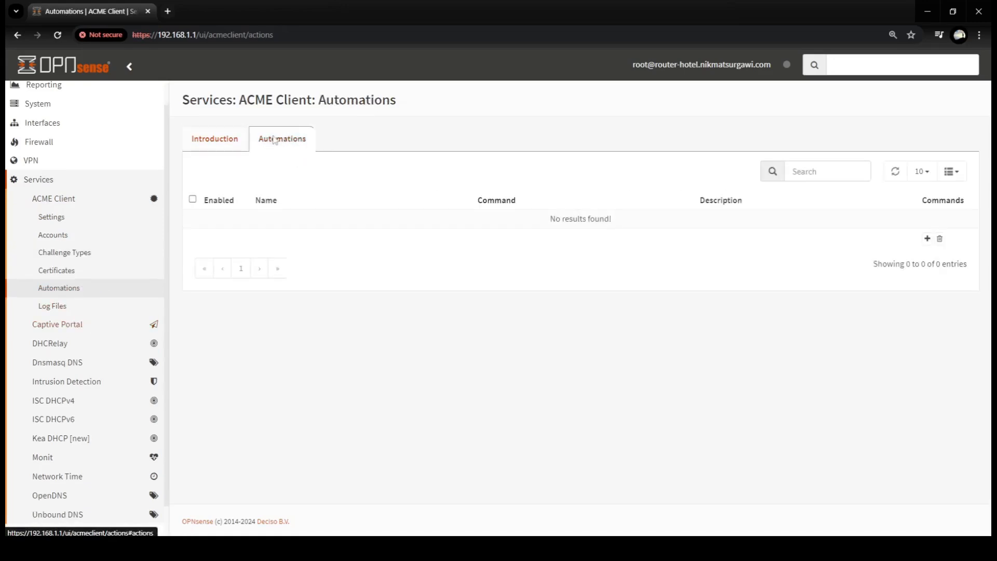
{"action": "left_click", "coordinate": [928, 239]}
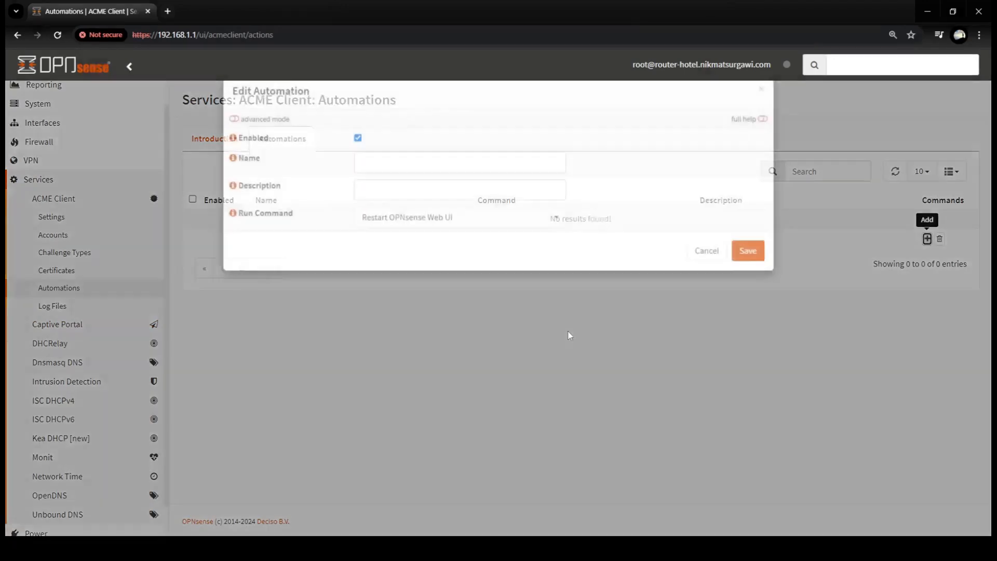
{"action": "left_click", "coordinate": [464, 188]}
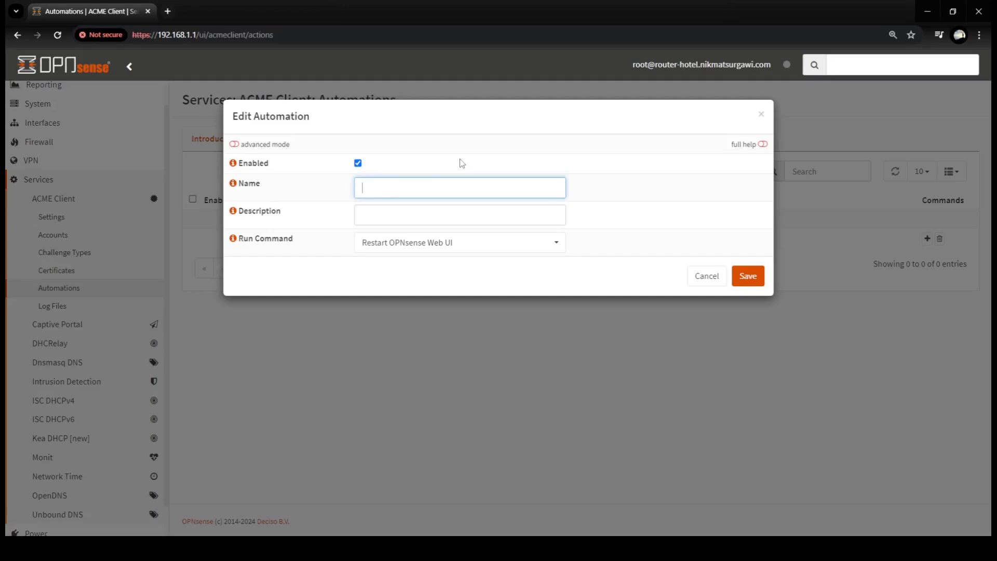
{"action": "type", "text": "Restart OPN "}
{"action": "type", "text": "ense"}
{"action": "type", "text": " W"}
{"action": "type", "text": "eb-/"}
{"action": "type", "text": "UI"}
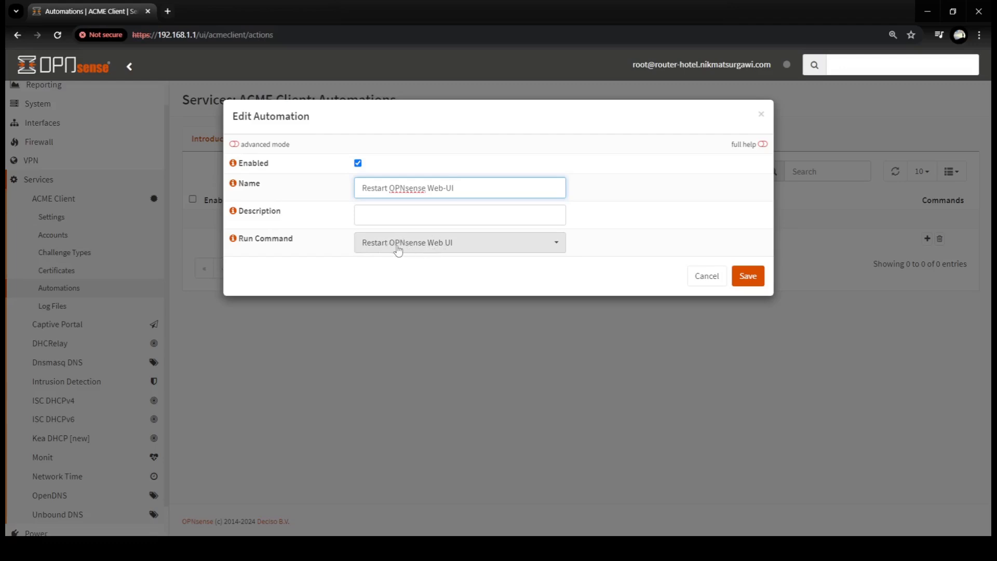
{"action": "left_click", "coordinate": [559, 245]}
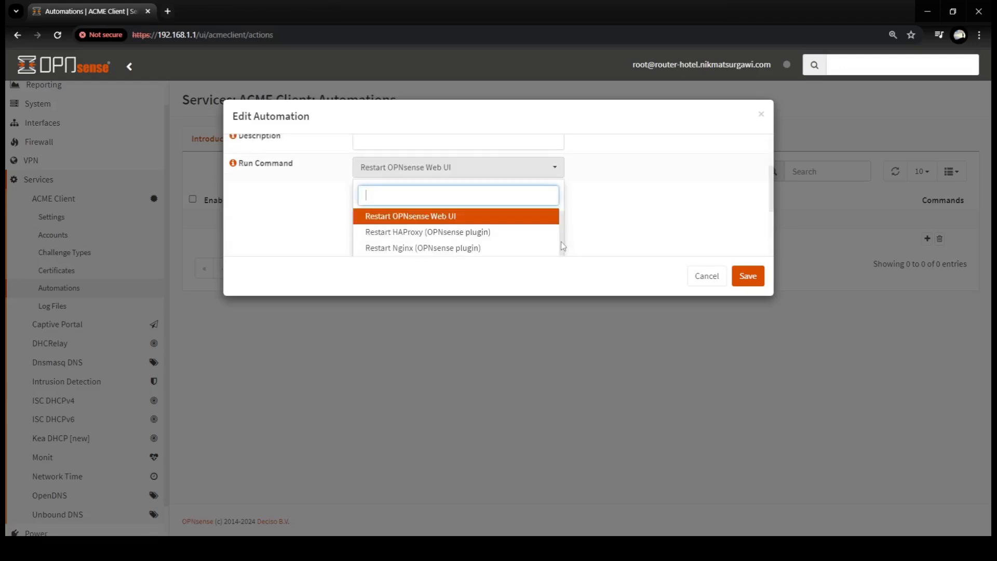
{"action": "left_click", "coordinate": [421, 222]}
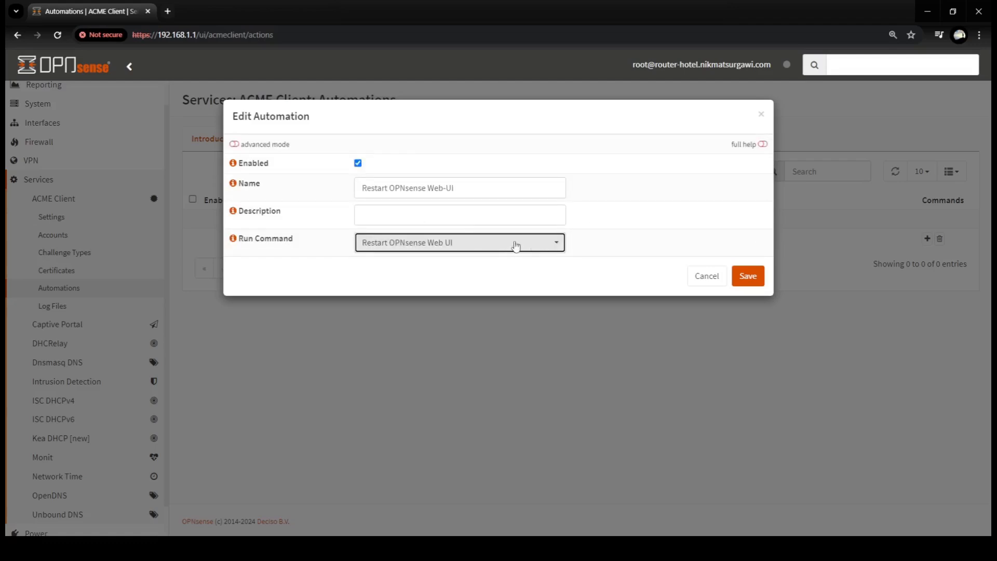
{"action": "left_click", "coordinate": [747, 277]}
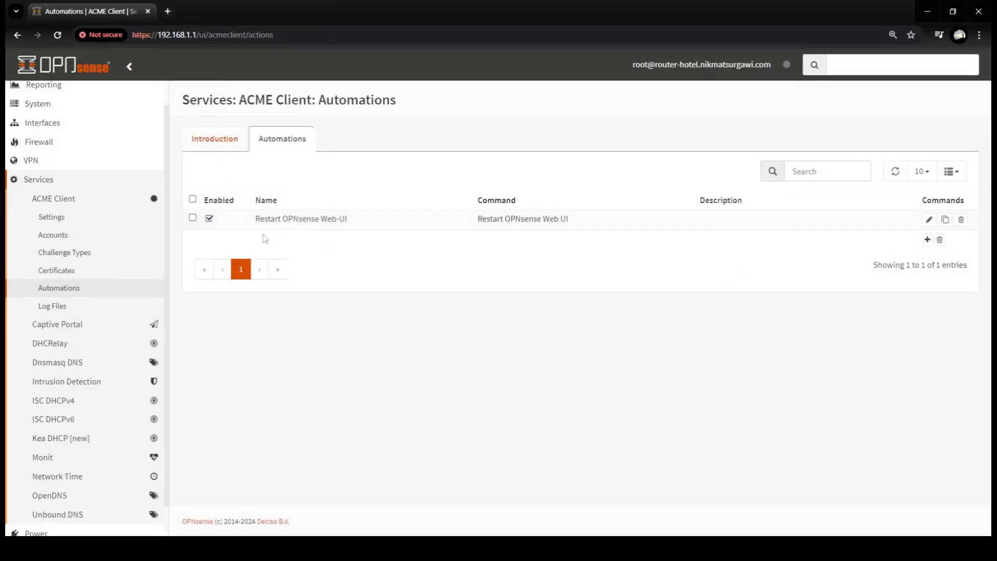
{"action": "left_click", "coordinate": [65, 276]}
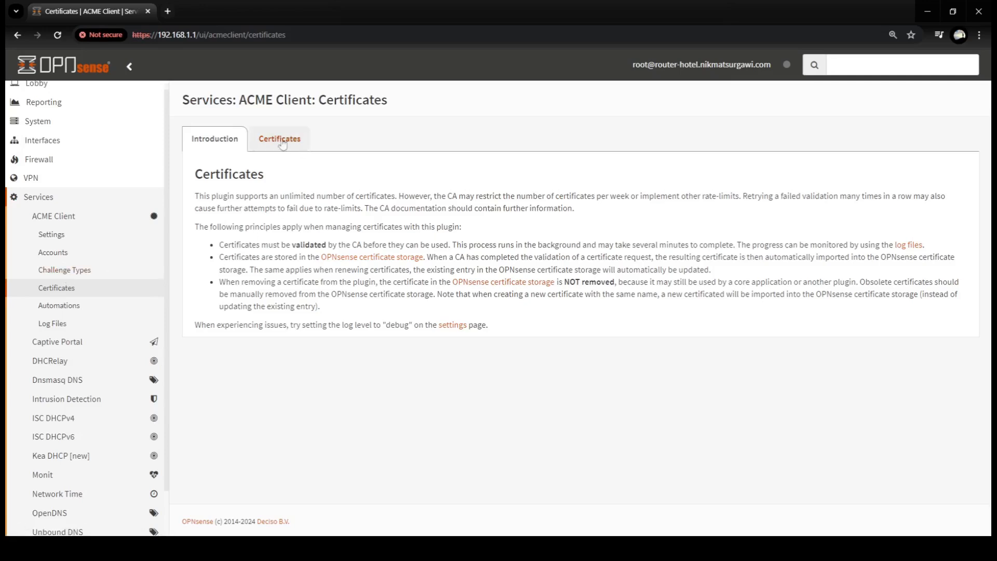
- Start a certificate with common name router-hotel.nikmatsurgawi.com, description Admin Router Hotel, and no Alt Names
{"action": "left_click", "coordinate": [270, 147]}
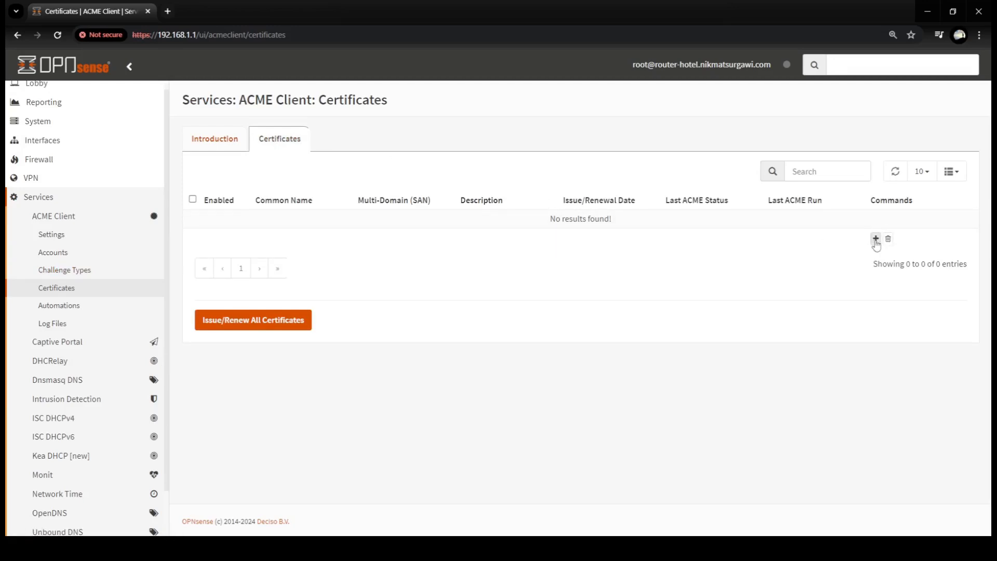
{"action": "left_click", "coordinate": [875, 240]}
{"action": "key", "text": "ctrl+0"}
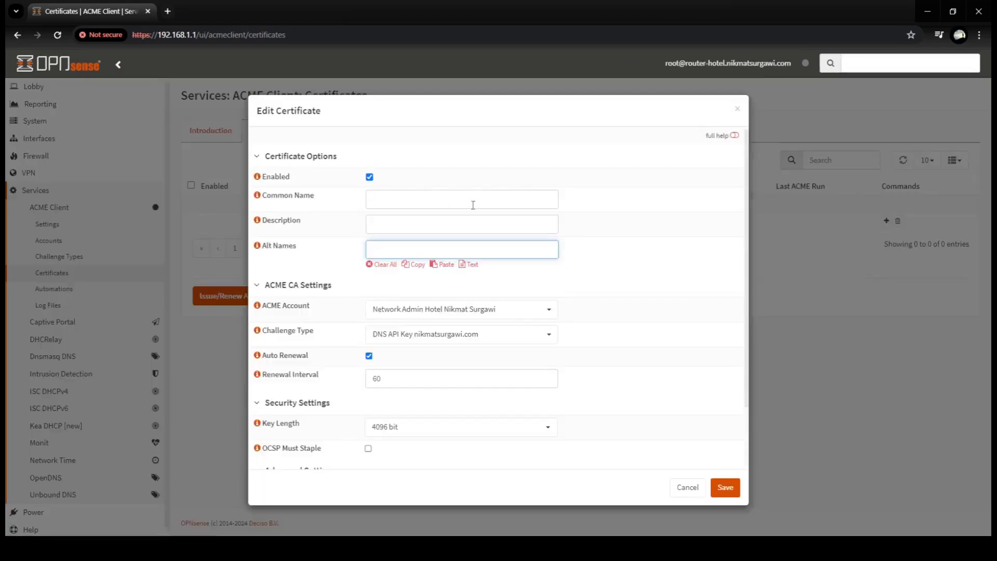
{"action": "left_click", "coordinate": [451, 199]}
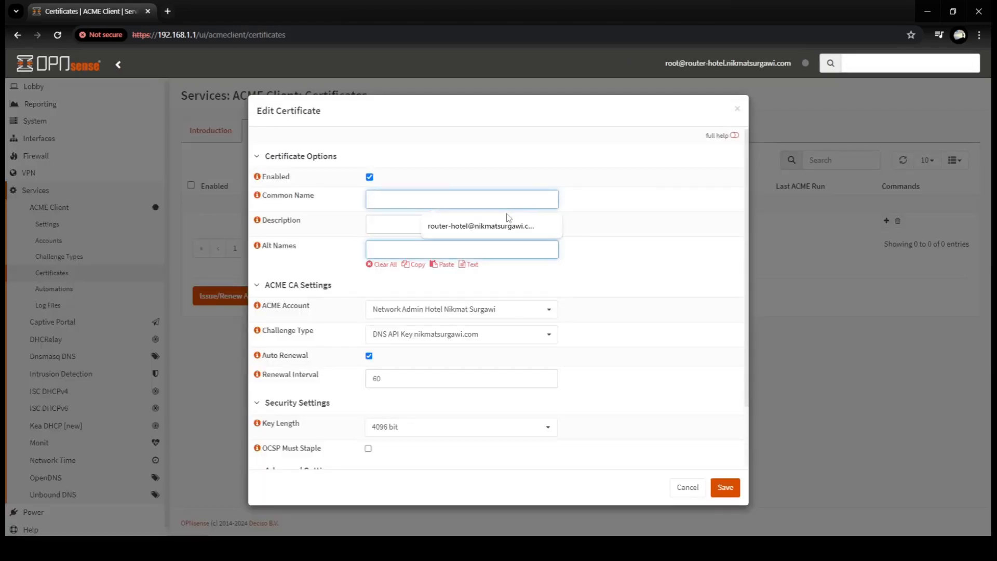
{"action": "type", "text": "router-hotel."}
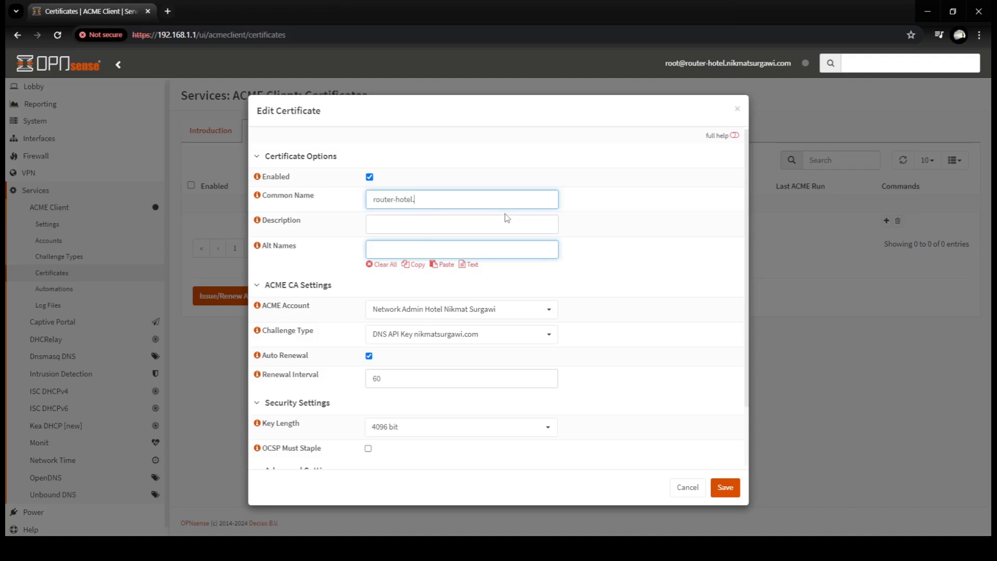
{"action": "type", "text": "nikmatsurgawi.com"}
{"action": "left_click", "coordinate": [451, 229]}
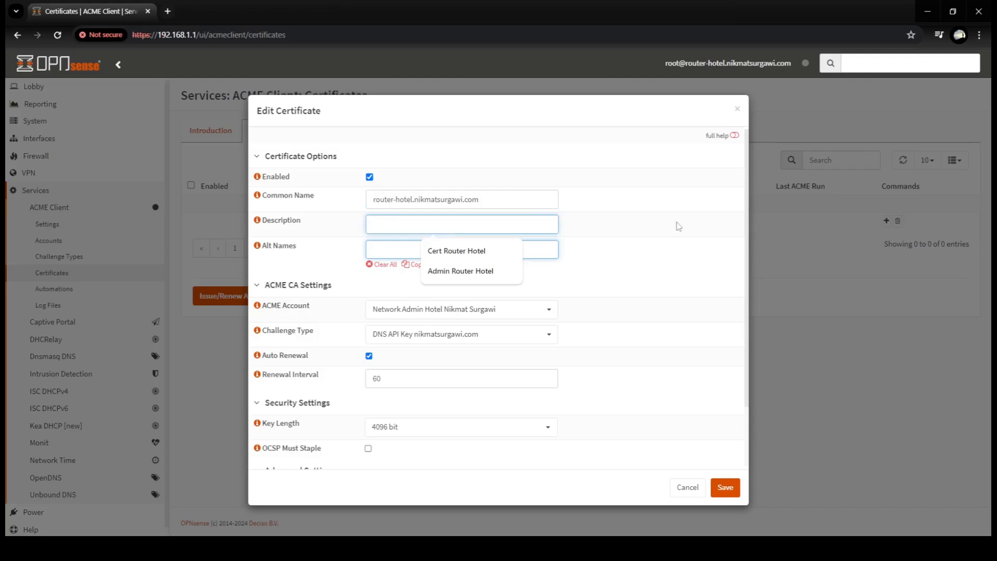
{"action": "left_click", "coordinate": [453, 272]}
{"action": "left_click", "coordinate": [427, 247]}
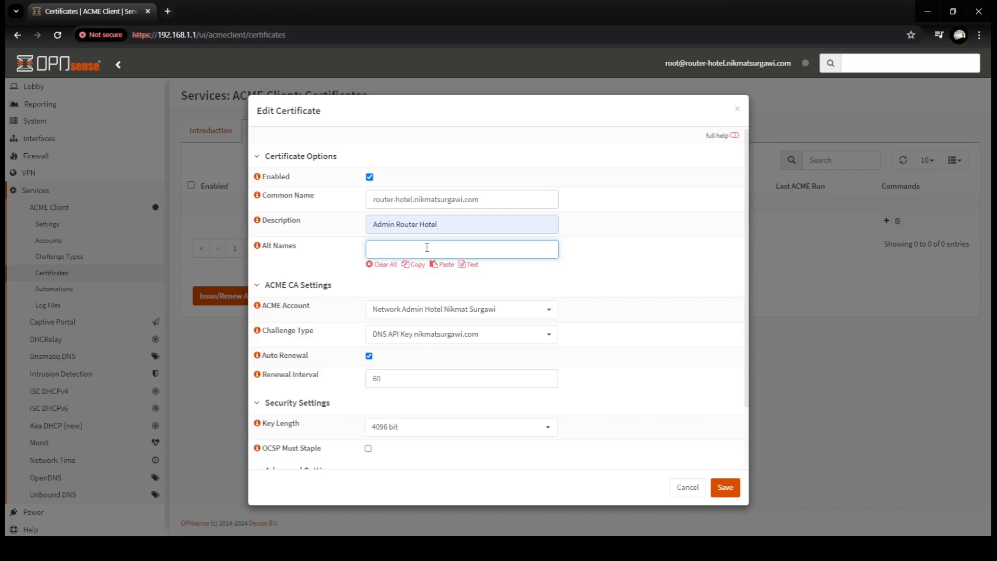
{"action": "left_click", "coordinate": [686, 247]}
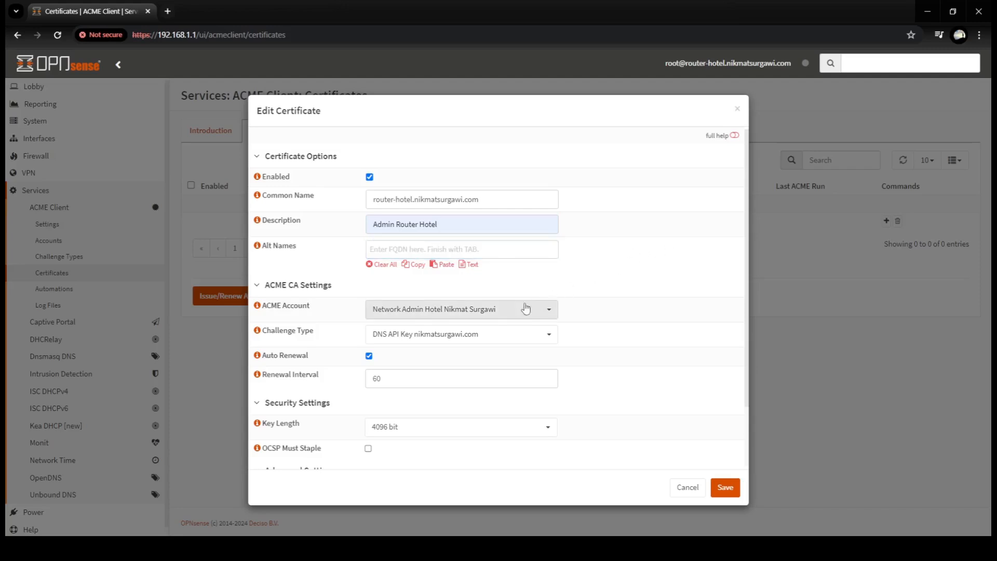
- Pick the existing ACME account, DNS API Key challenge and Restart OPNsense Web-UI automation, then save
{"action": "left_click", "coordinate": [415, 312]}
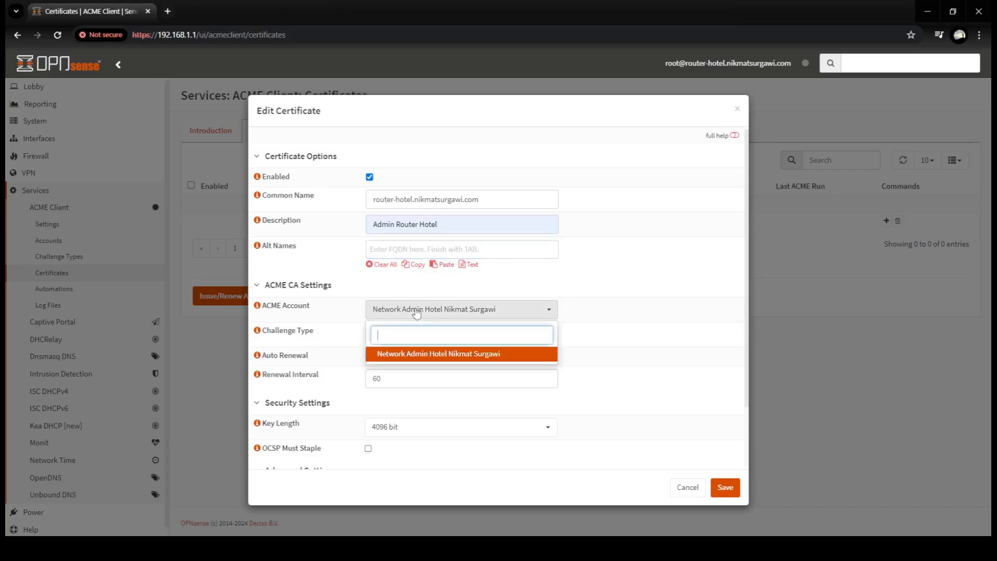
{"action": "left_click", "coordinate": [413, 356]}
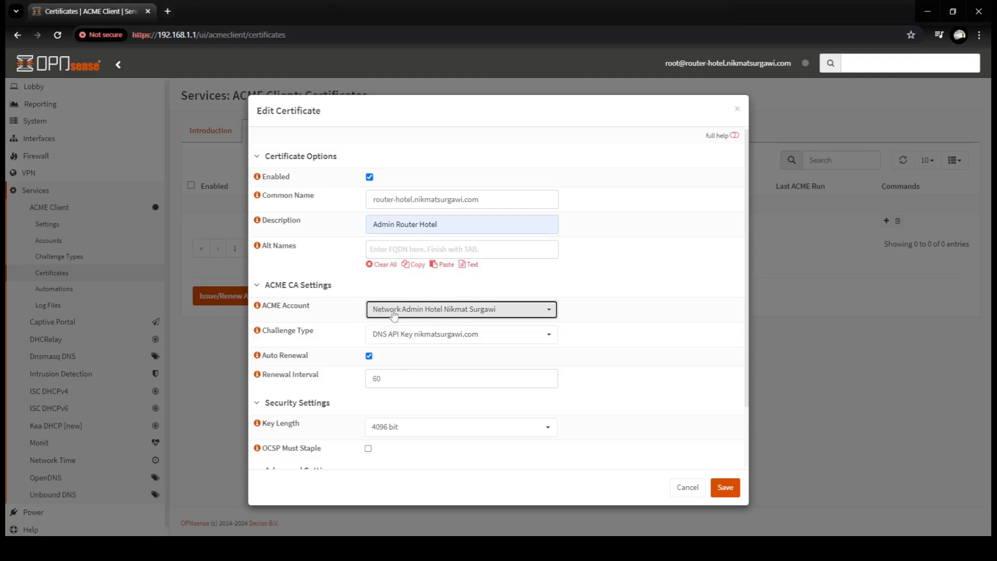
{"action": "scroll", "coordinate": [612, 312], "scroll_direction": "down", "scroll_amount": 1}
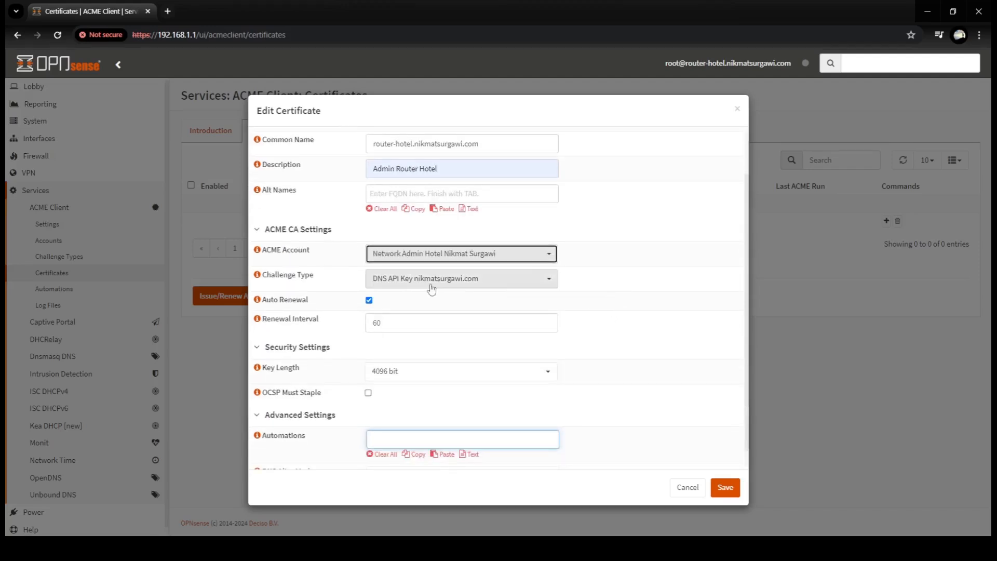
{"action": "left_click", "coordinate": [448, 281]}
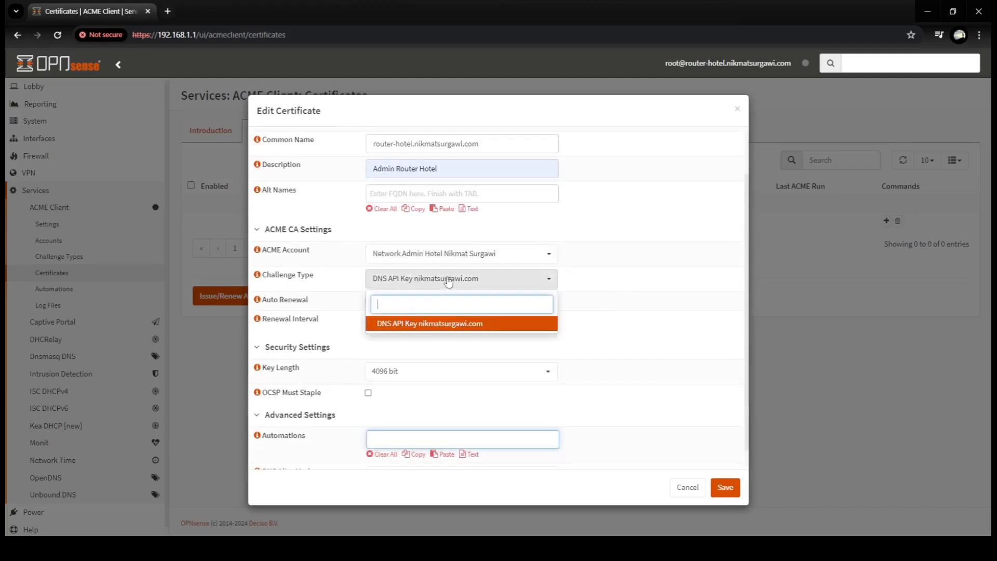
{"action": "left_click", "coordinate": [443, 333]}
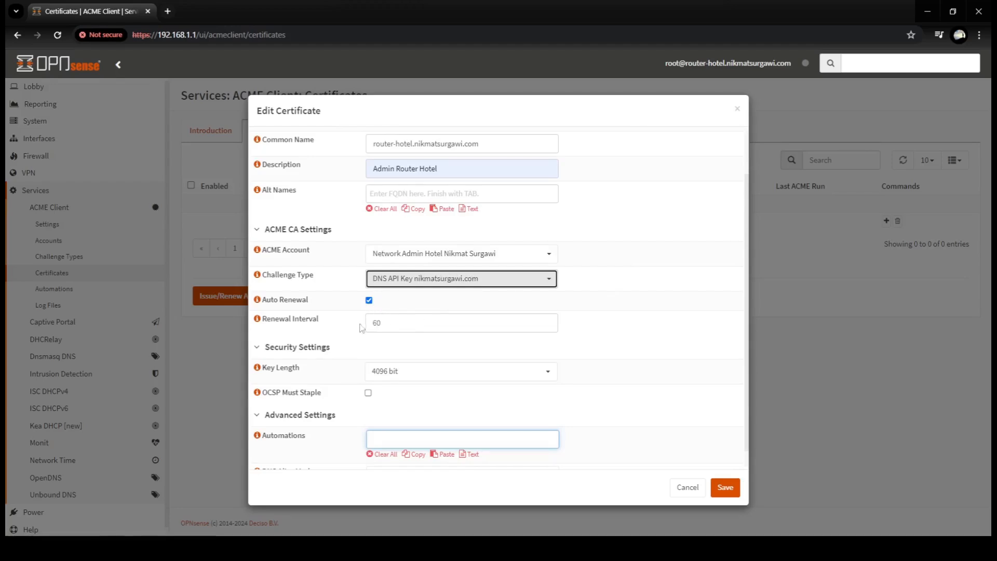
{"action": "scroll", "coordinate": [429, 318], "scroll_direction": "down", "scroll_amount": 1}
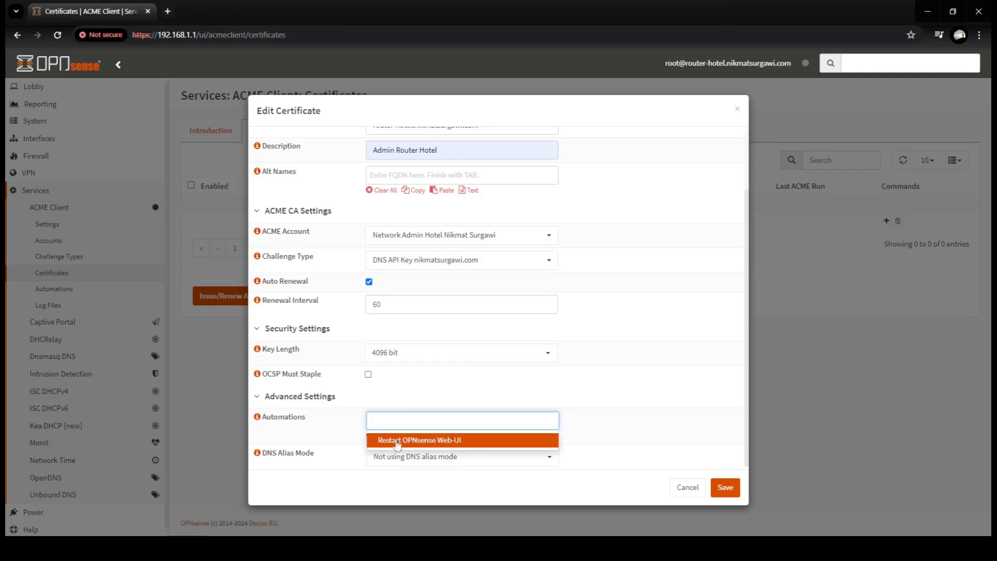
{"action": "left_click", "coordinate": [399, 443]}
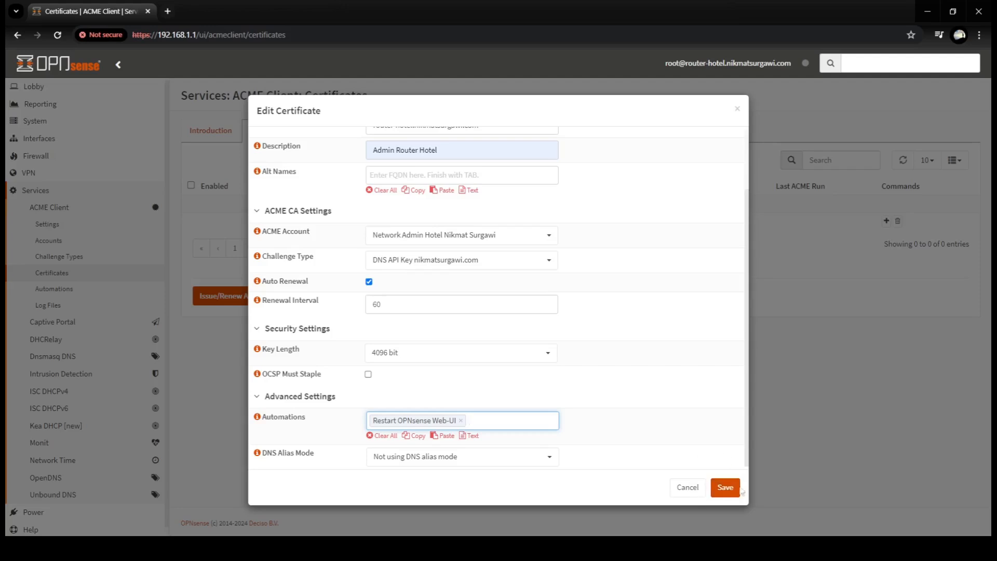
{"action": "left_click", "coordinate": [724, 486]}
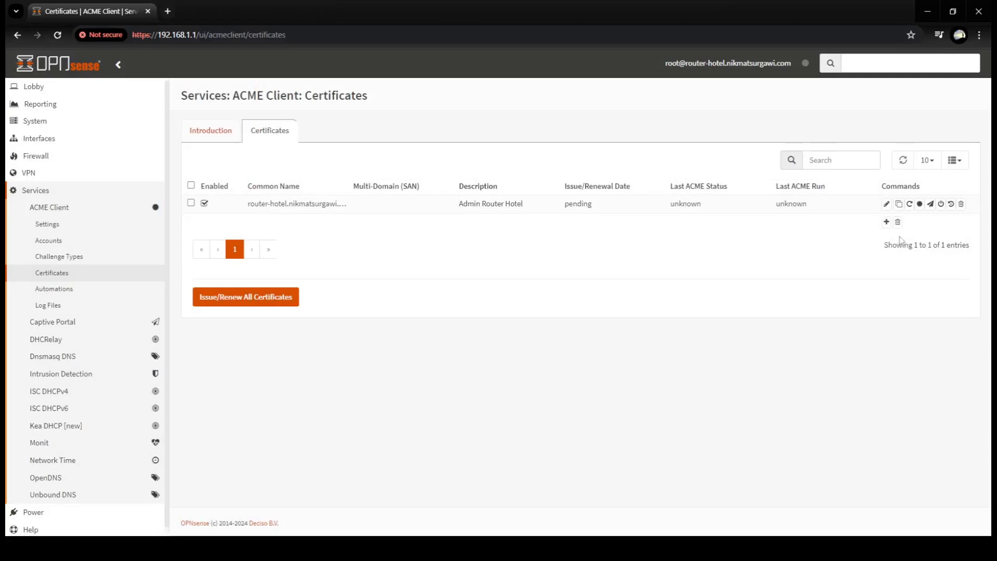
- Force-issue the Admin Router Hotel certificate and wait until its ACME status shows OK
{"action": "left_click", "coordinate": [911, 209]}
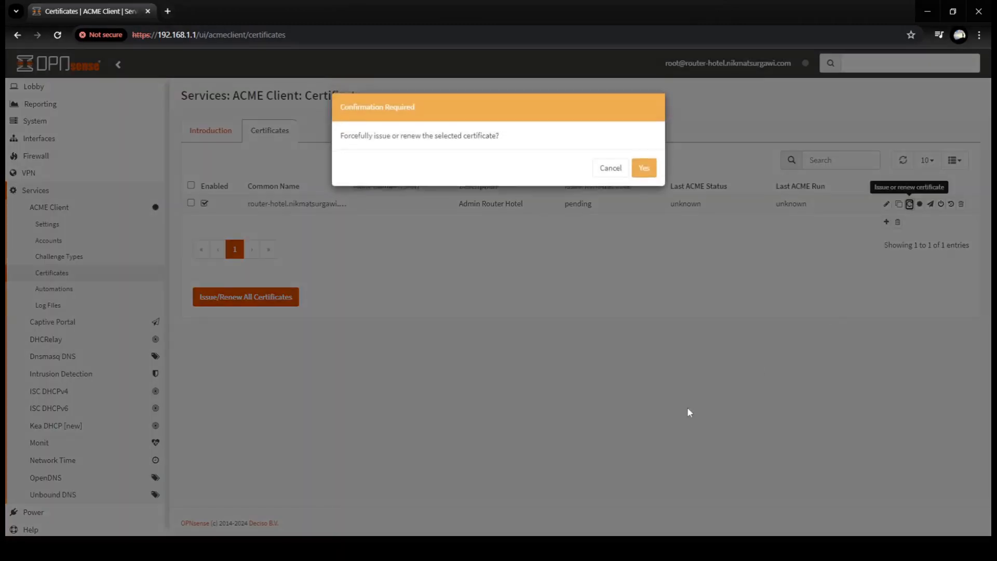
{"action": "left_click", "coordinate": [643, 166]}
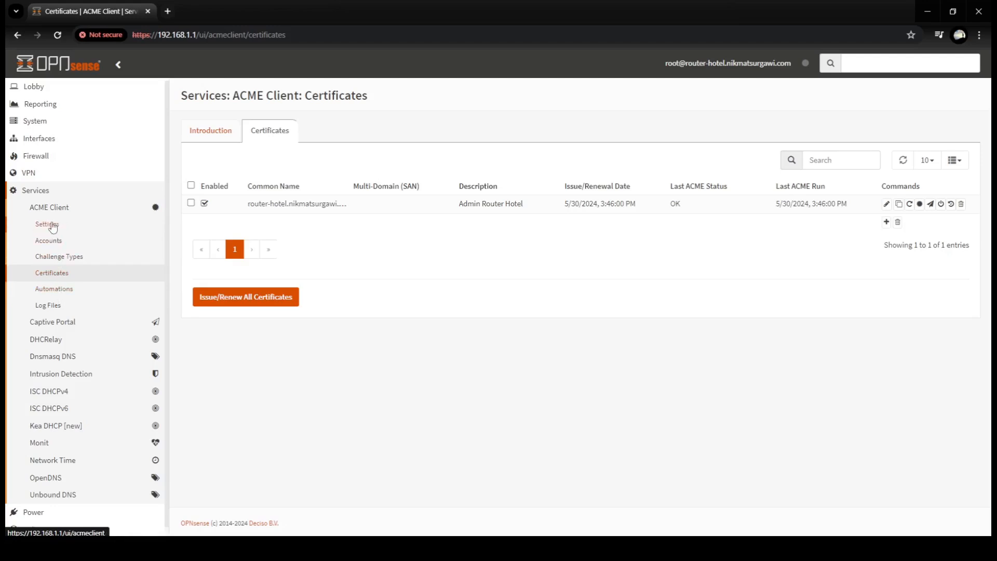
{"action": "left_click", "coordinate": [53, 227]}
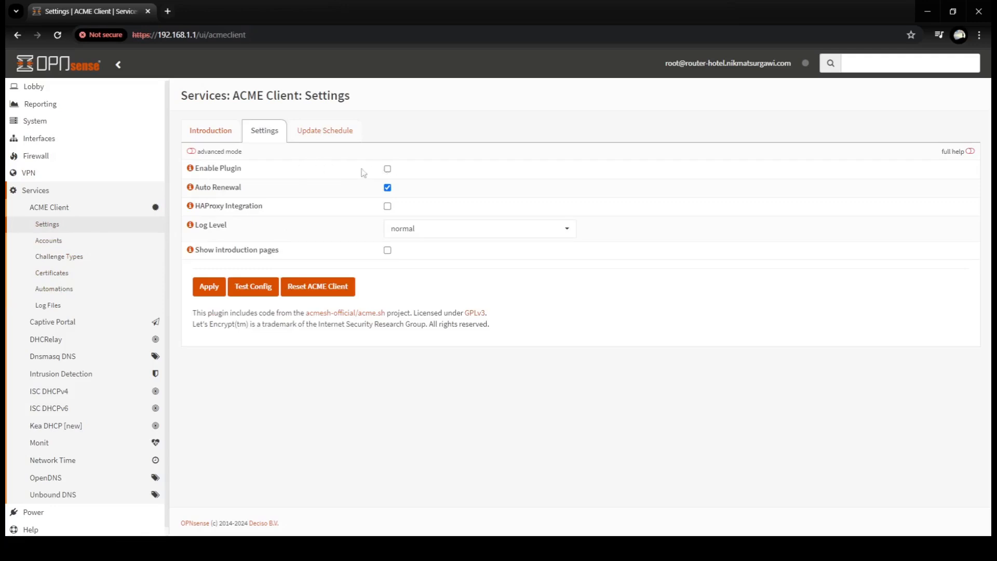
- Apply the ACME Client settings with Auto Renewal on, then expand System > Trust
{"action": "left_click", "coordinate": [209, 289]}
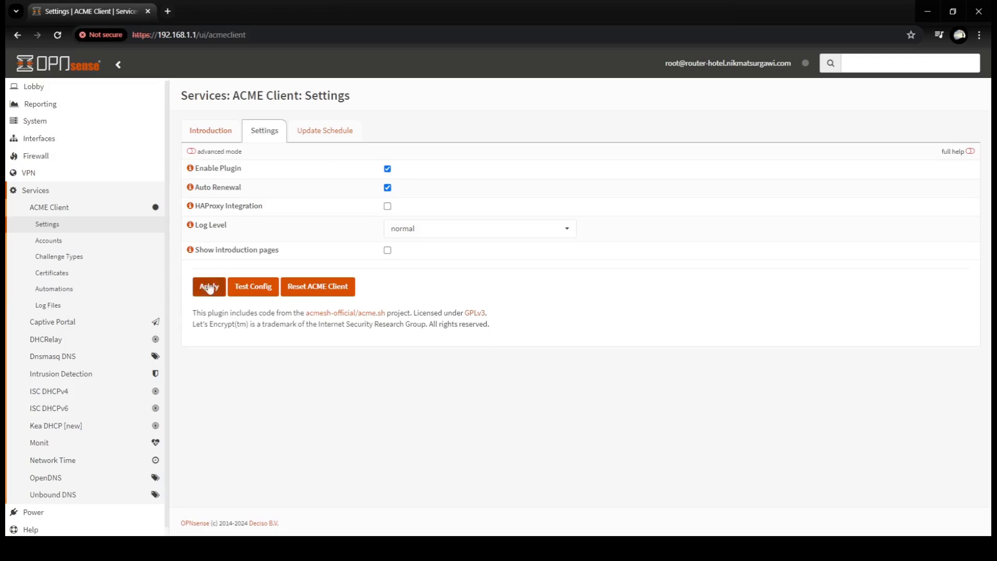
{"action": "left_click", "coordinate": [209, 290]}
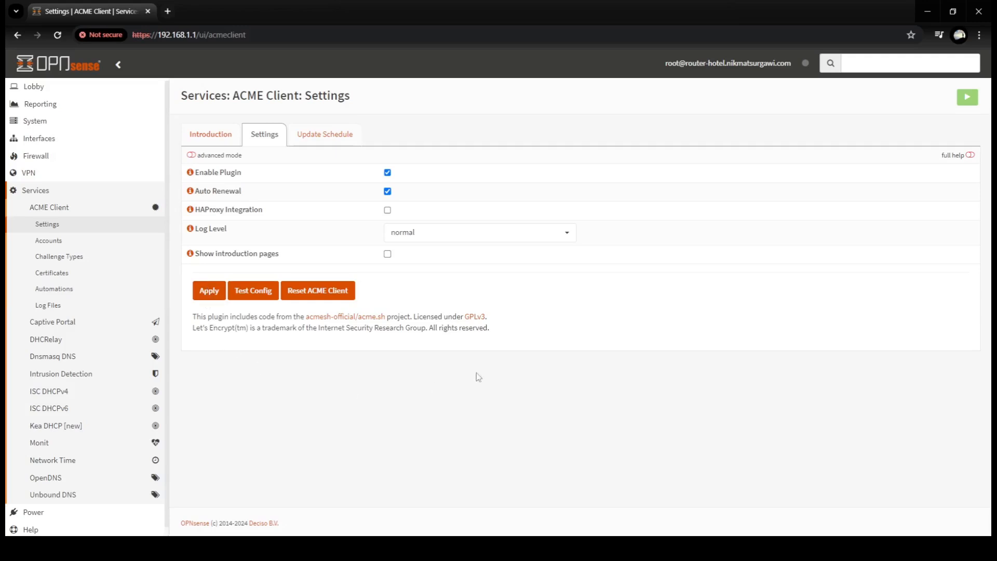
{"action": "key", "text": "ctrl+l"}
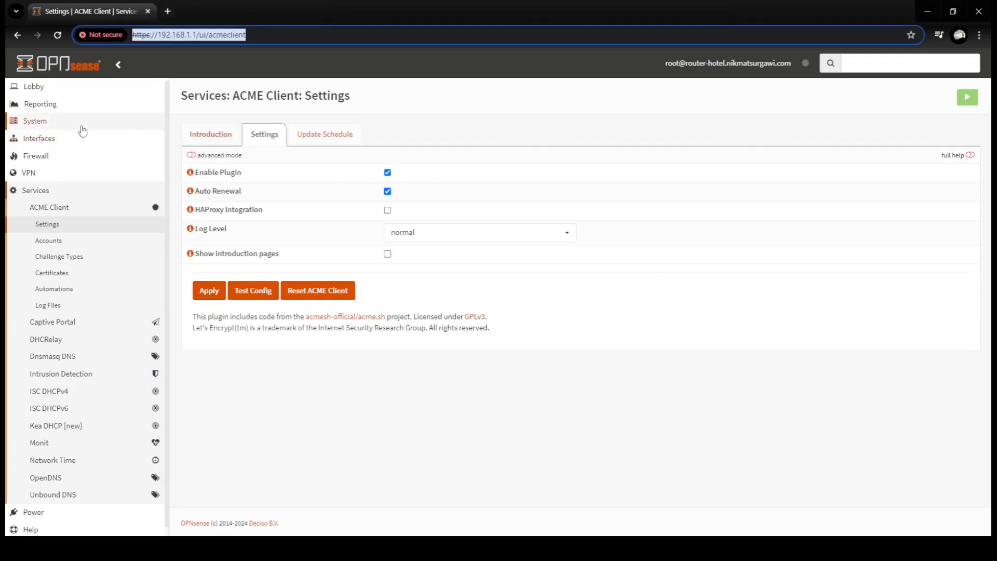
{"action": "left_click", "coordinate": [34, 123]}
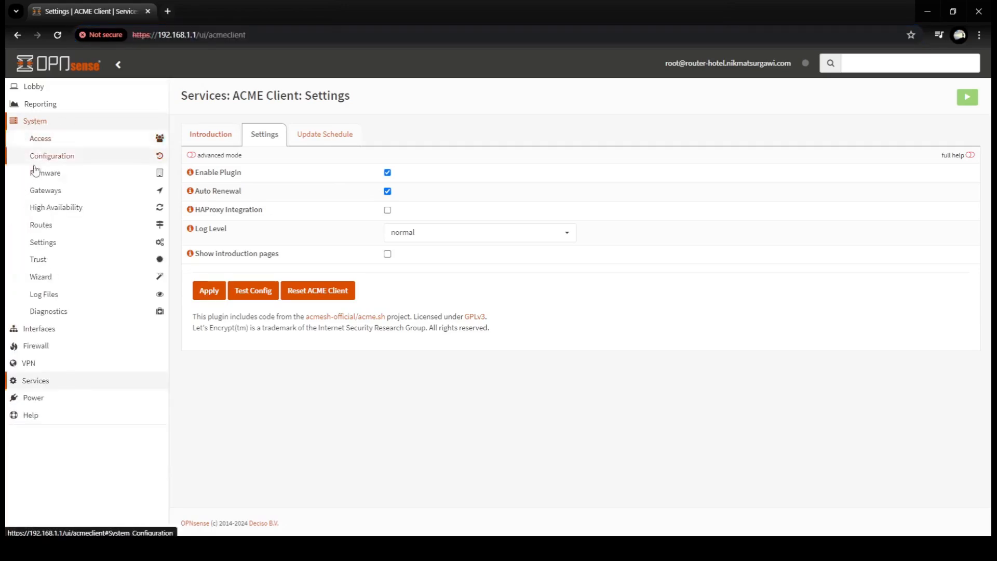
{"action": "left_click", "coordinate": [47, 265]}
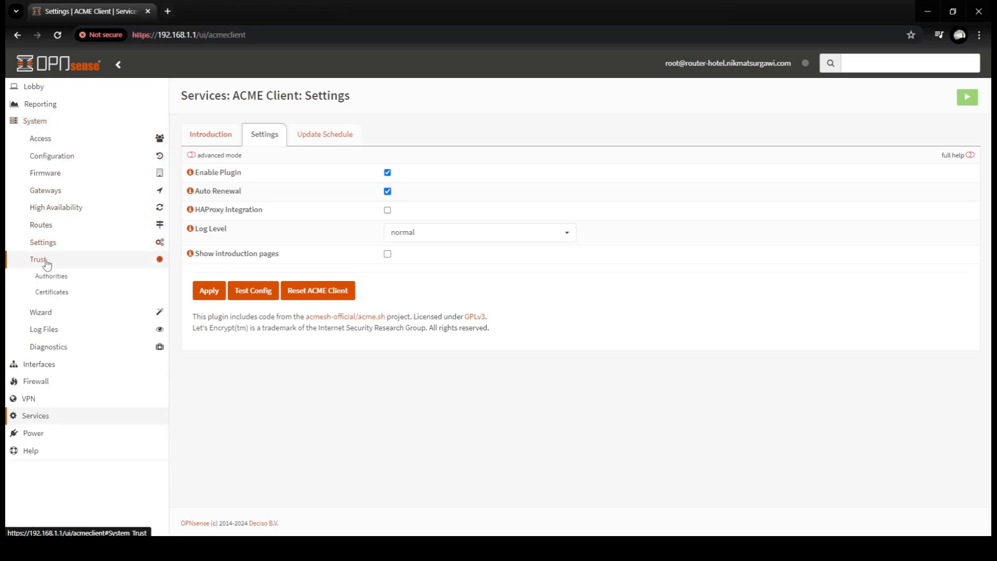
- Verify Trust Certificates lists the router-hotel certificate from R3, valid until 28 Aug 2024
{"action": "left_click", "coordinate": [52, 293]}
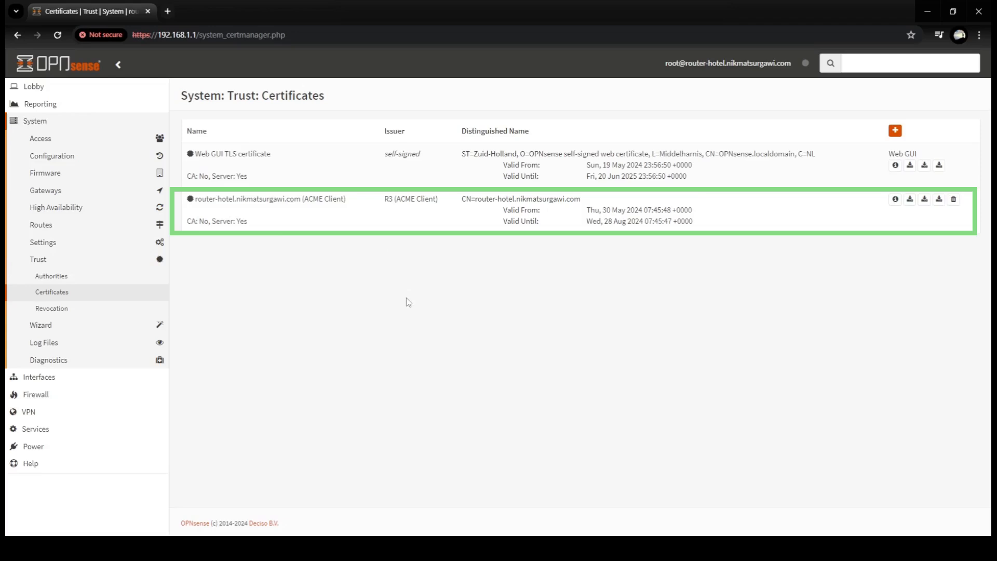
{"action": "left_click", "coordinate": [668, 41]}
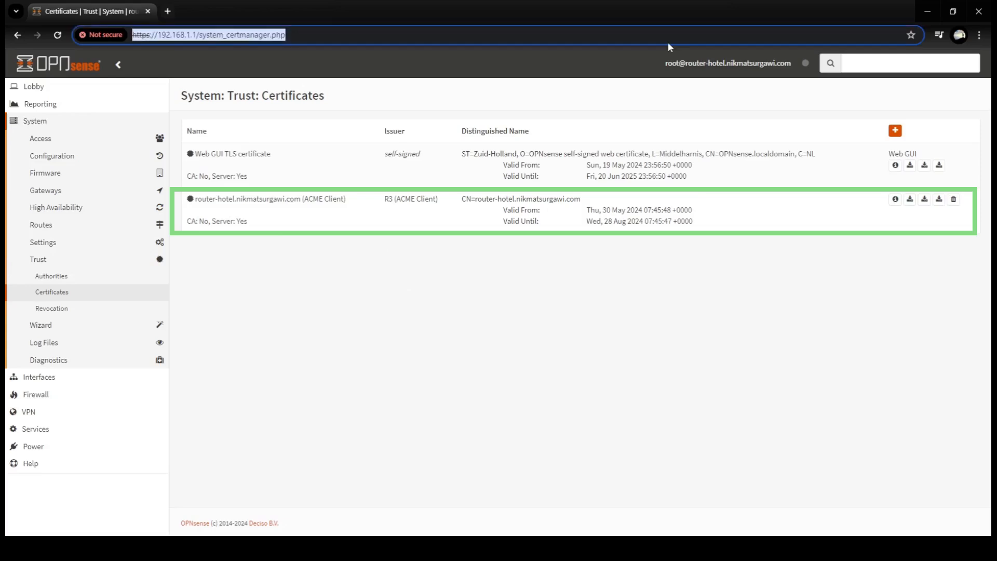
{"action": "left_click", "coordinate": [611, 40]}
{"action": "left_click", "coordinate": [609, 56]}
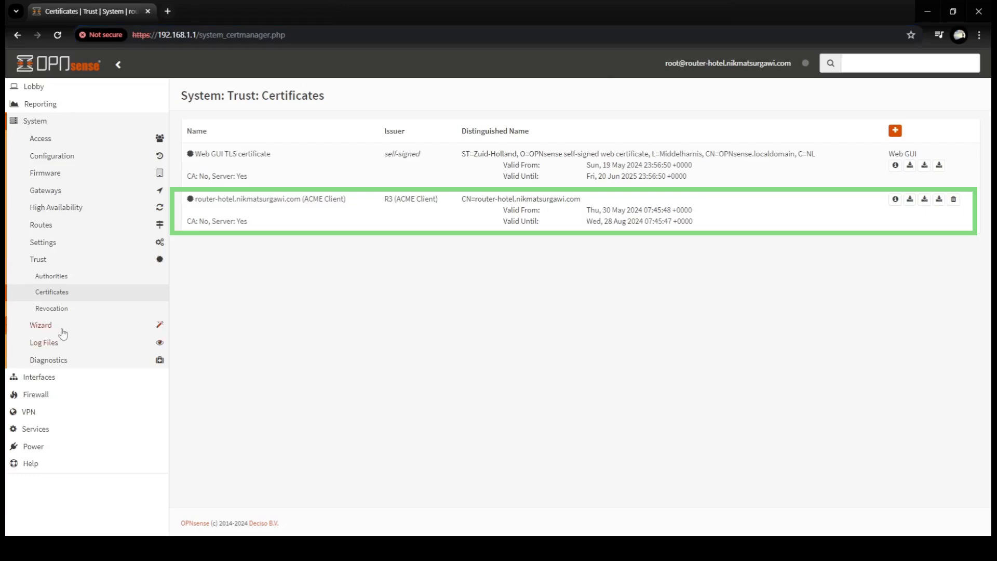
{"action": "left_click", "coordinate": [55, 245]}
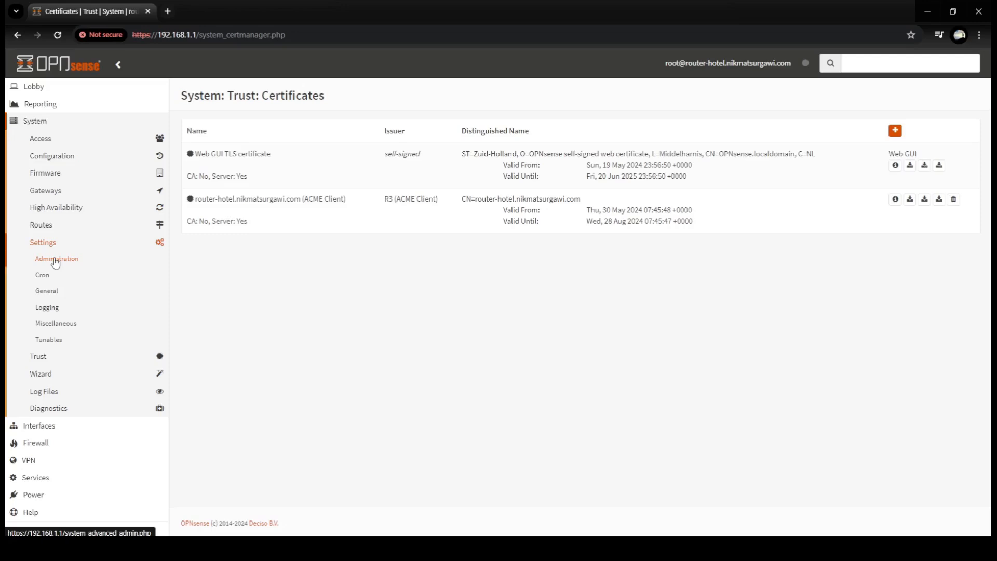
- In Administration settings, set the web GUI SSL certificate to the ACME Client certificate and save
{"action": "left_click", "coordinate": [56, 263]}
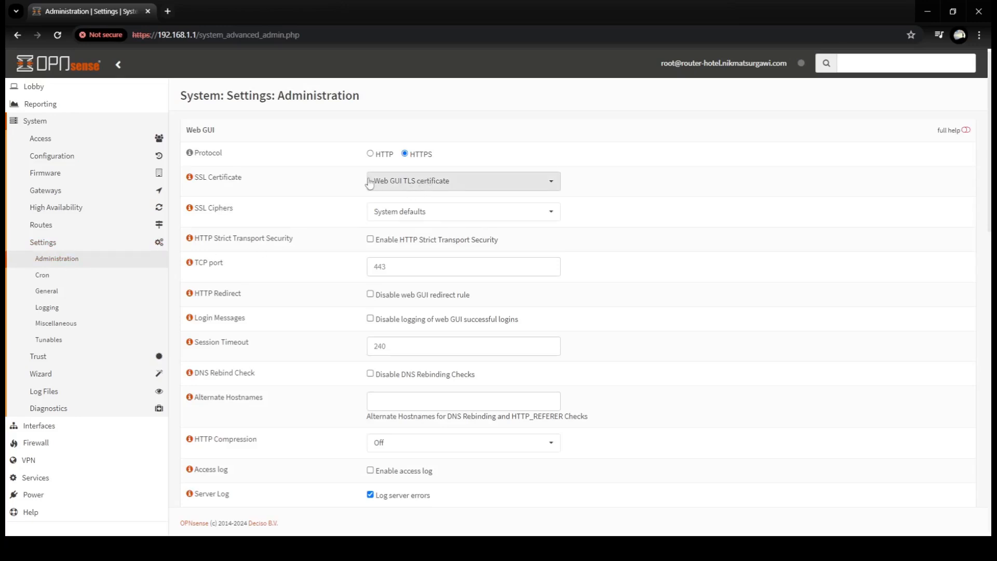
{"action": "left_click", "coordinate": [440, 186]}
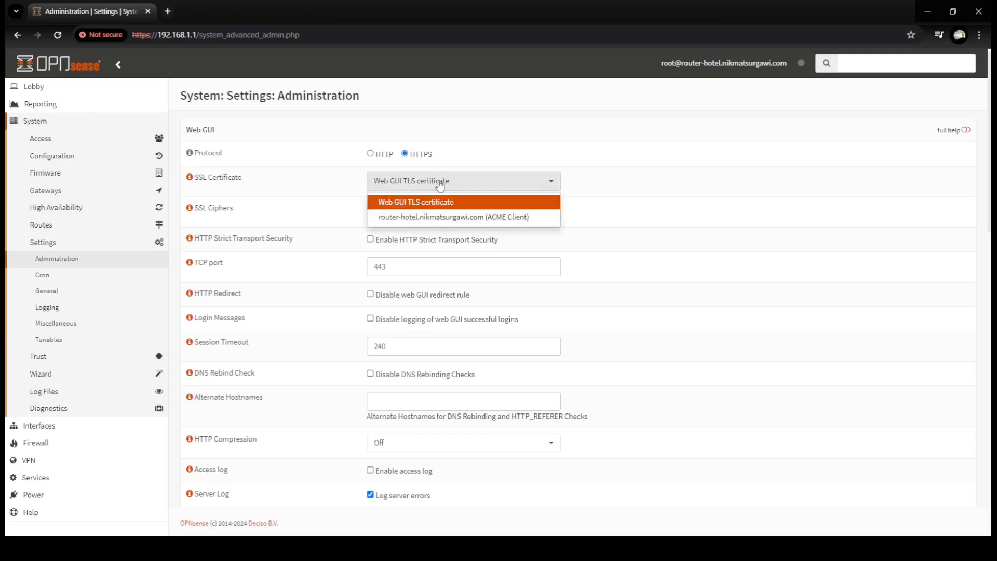
{"action": "left_click", "coordinate": [438, 218]}
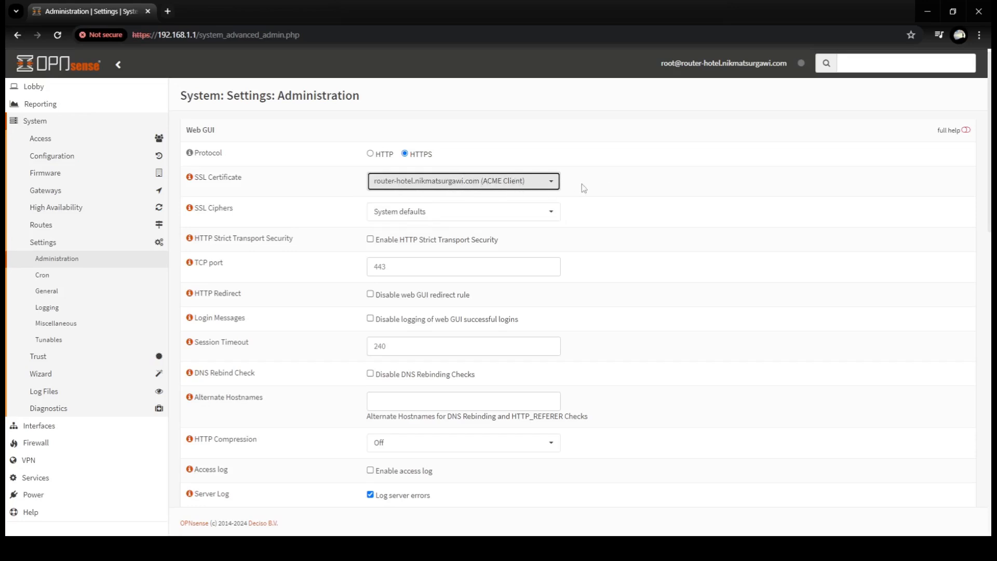
{"action": "scroll", "coordinate": [583, 188], "scroll_direction": "down", "scroll_amount": 6}
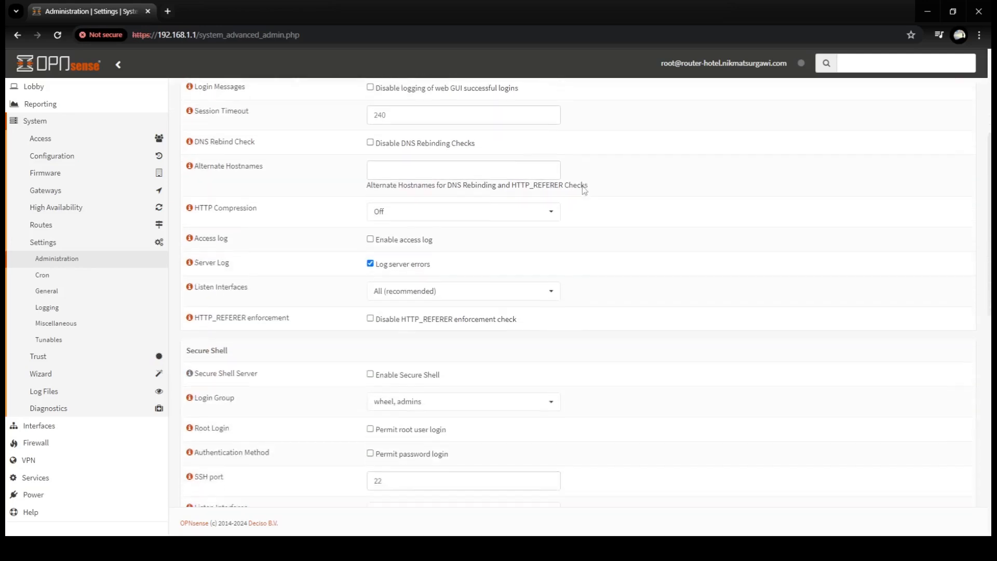
{"action": "scroll", "coordinate": [582, 187], "scroll_direction": "down", "scroll_amount": 7}
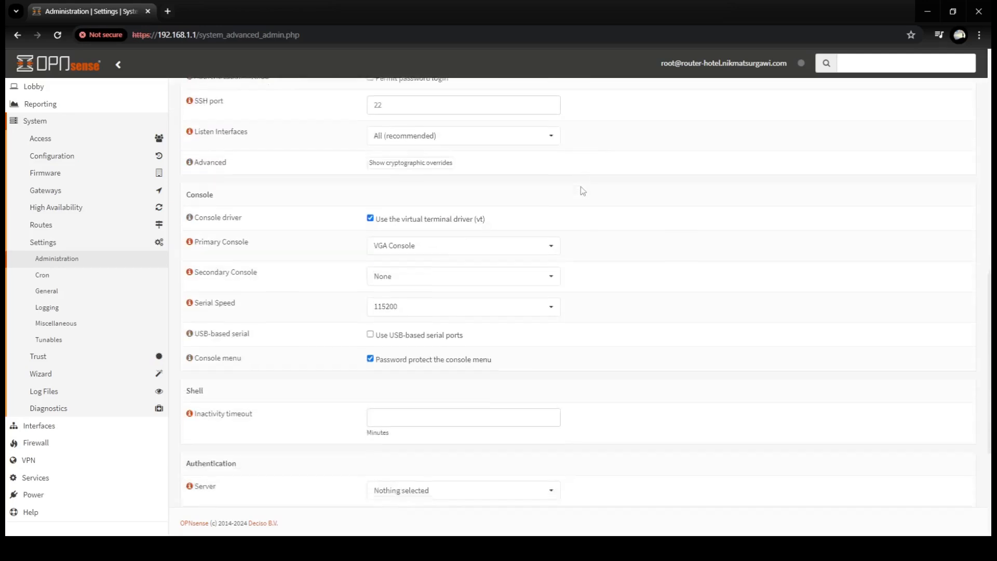
{"action": "scroll", "coordinate": [582, 193], "scroll_direction": "down", "scroll_amount": 3}
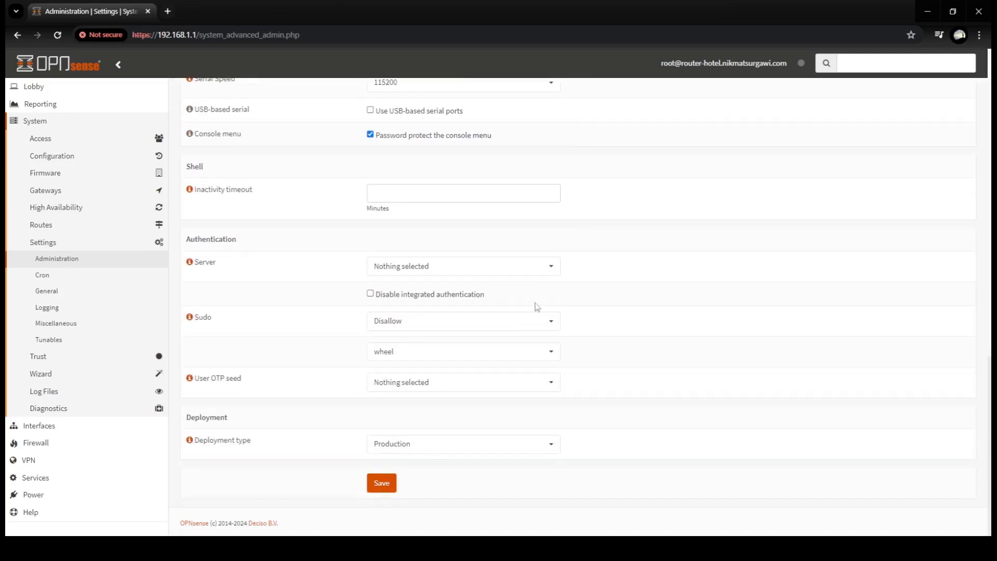
{"action": "left_click", "coordinate": [388, 487]}
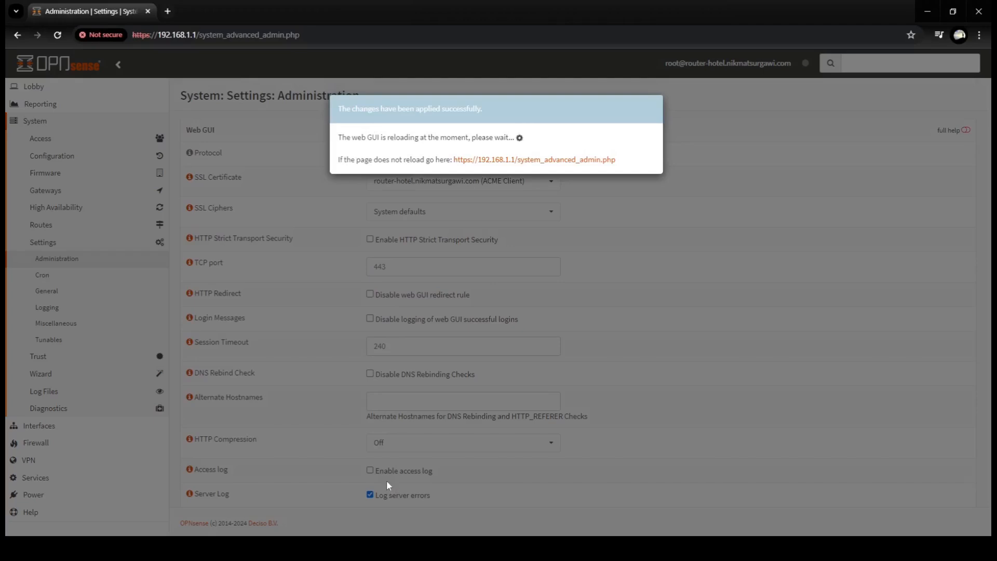
- Reload the GUI, proceed past the certificate warning, and open Power > Reboot
{"action": "left_click", "coordinate": [501, 160]}
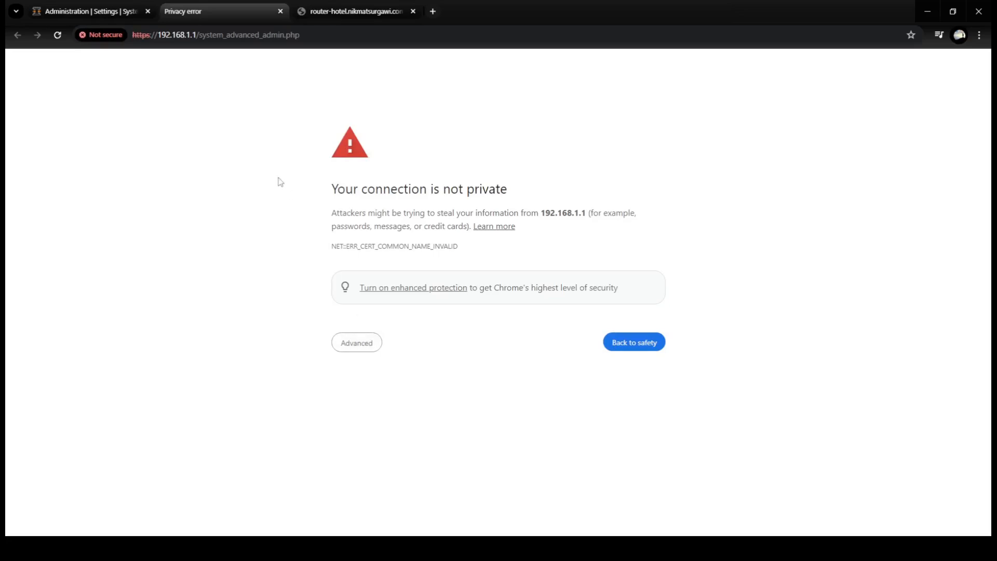
{"action": "left_click", "coordinate": [361, 348]}
{"action": "left_click", "coordinate": [385, 430]}
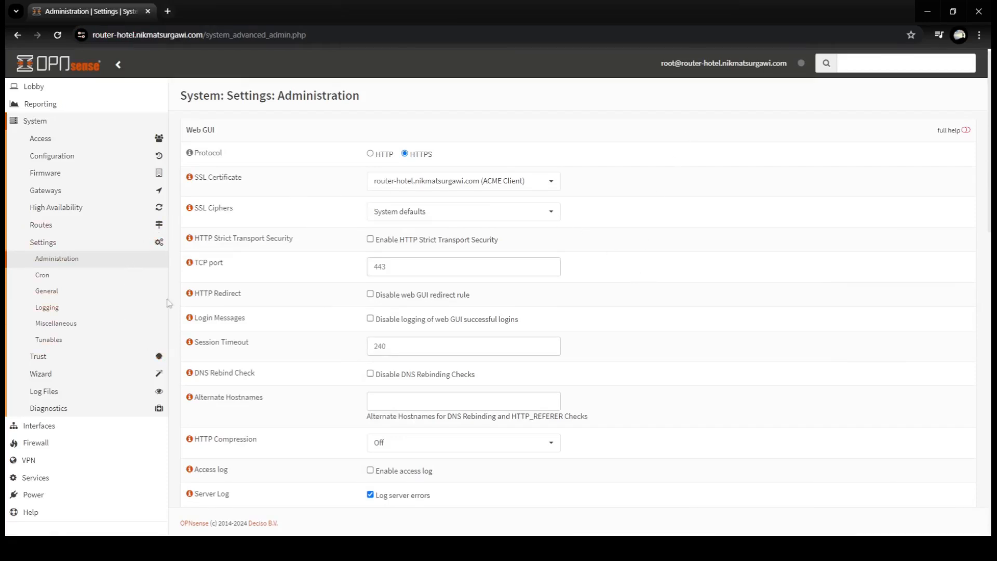
{"action": "left_click", "coordinate": [39, 498]}
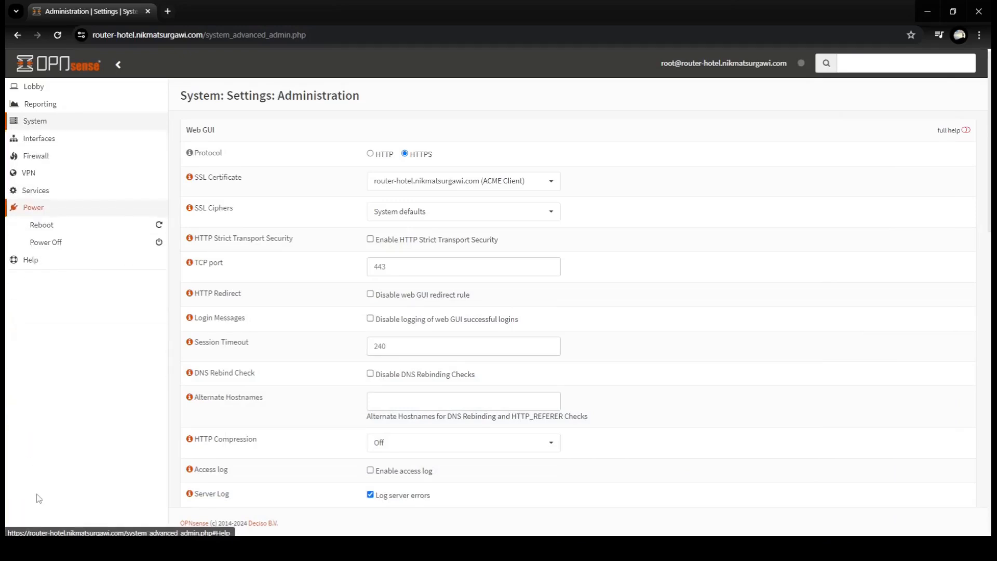
{"action": "left_click", "coordinate": [42, 230]}
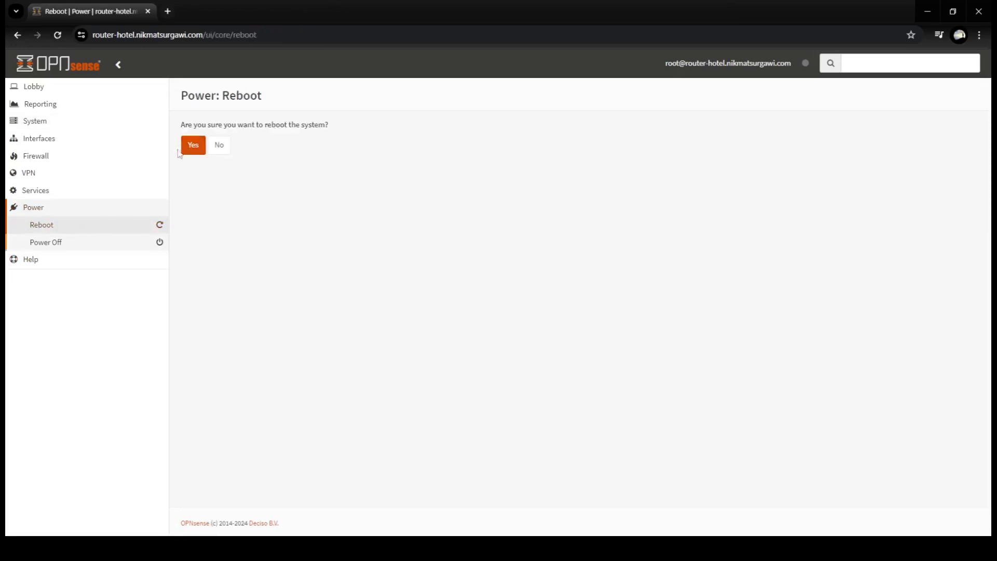
- Confirm the reboot and reload the router-hotel login page
{"action": "left_click", "coordinate": [198, 152]}
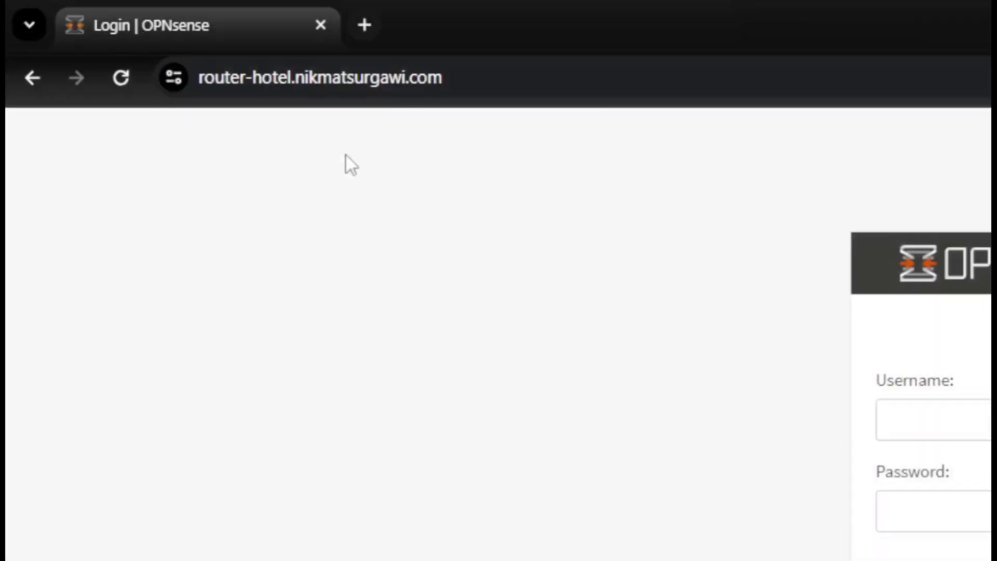
{"action": "left_click", "coordinate": [501, 76]}
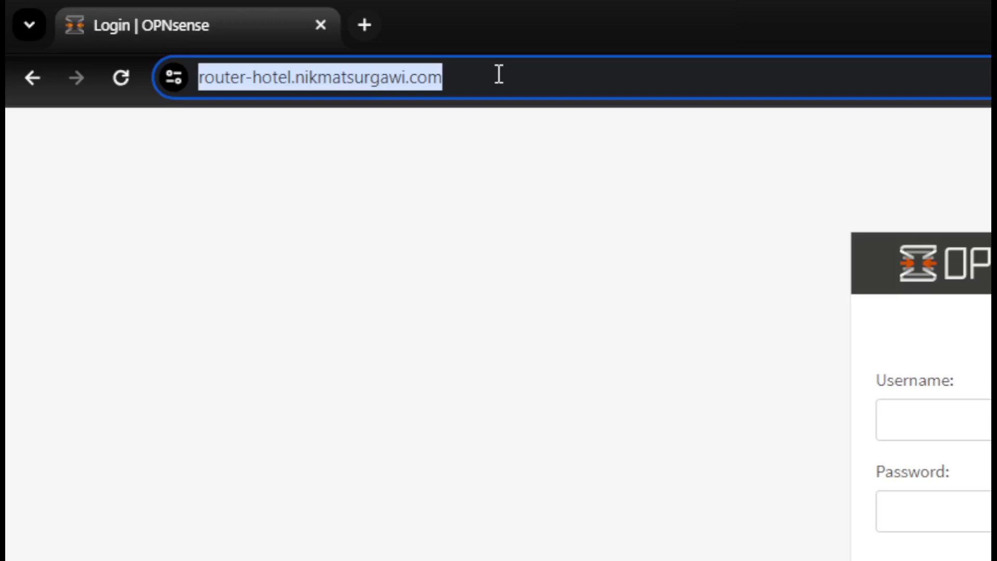
{"action": "key", "text": "Return"}
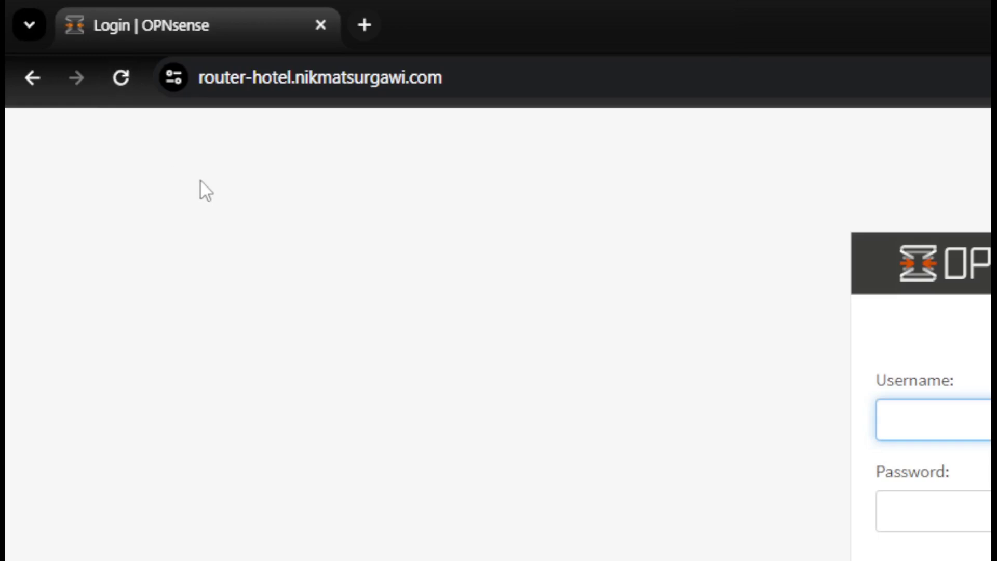
- Log back in to OPNsense with the admin password
{"action": "key", "text": "ctrl+f"}
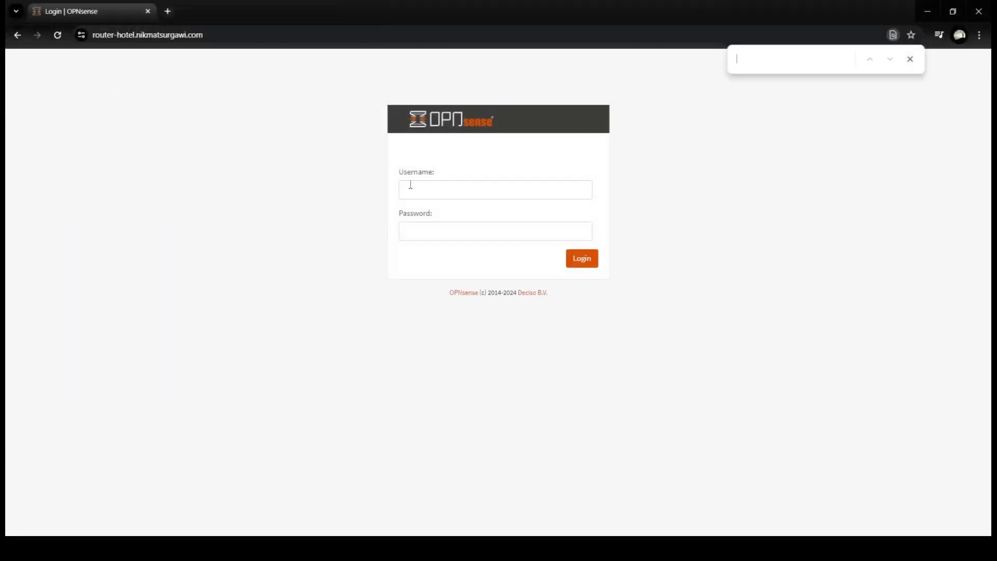
{"action": "left_click", "coordinate": [410, 185]}
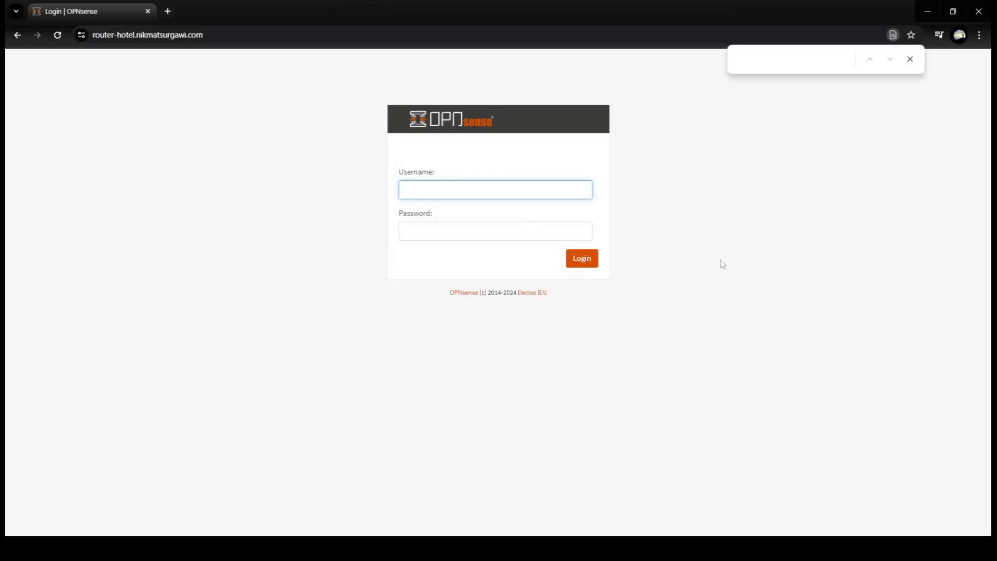
{"action": "left_click", "coordinate": [910, 59]}
{"action": "left_click", "coordinate": [418, 186]}
{"action": "key", "text": "Tab"}
{"action": "type", "text": "op"}
{"action": "key", "text": "Return"}
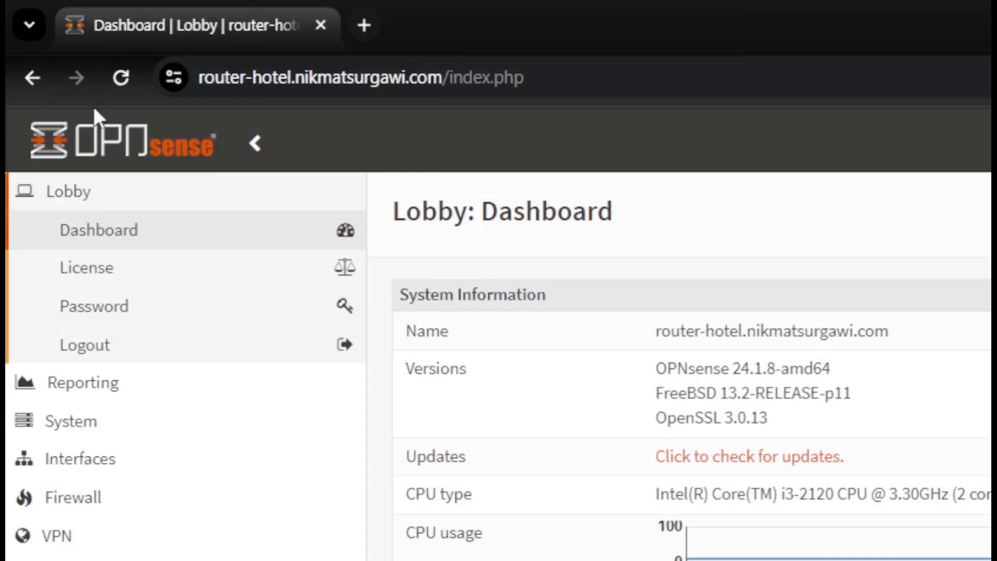
- Check the site info to verify the connection is secure and the certificate is valid
{"action": "left_click", "coordinate": [173, 82]}
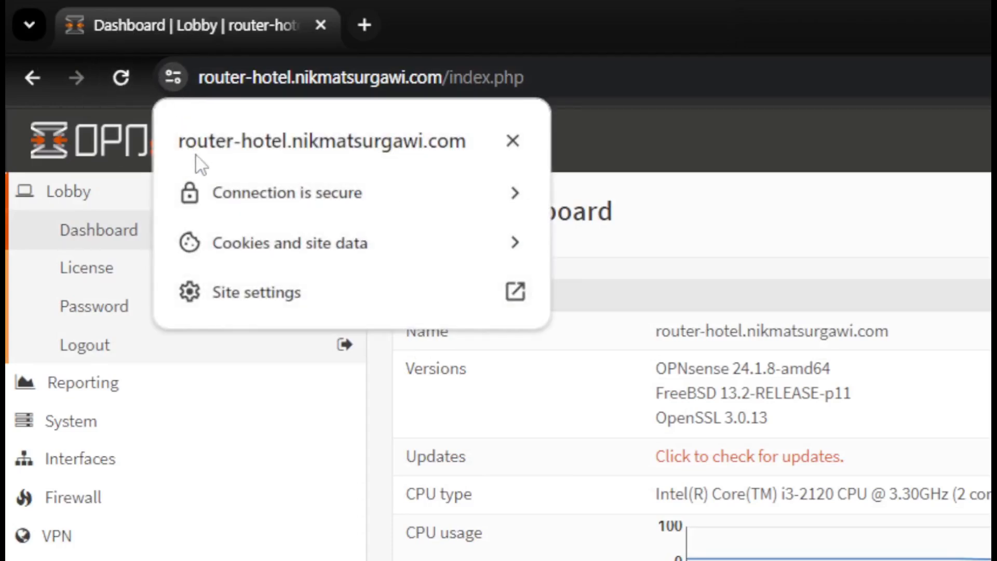
{"action": "left_click", "coordinate": [226, 205]}
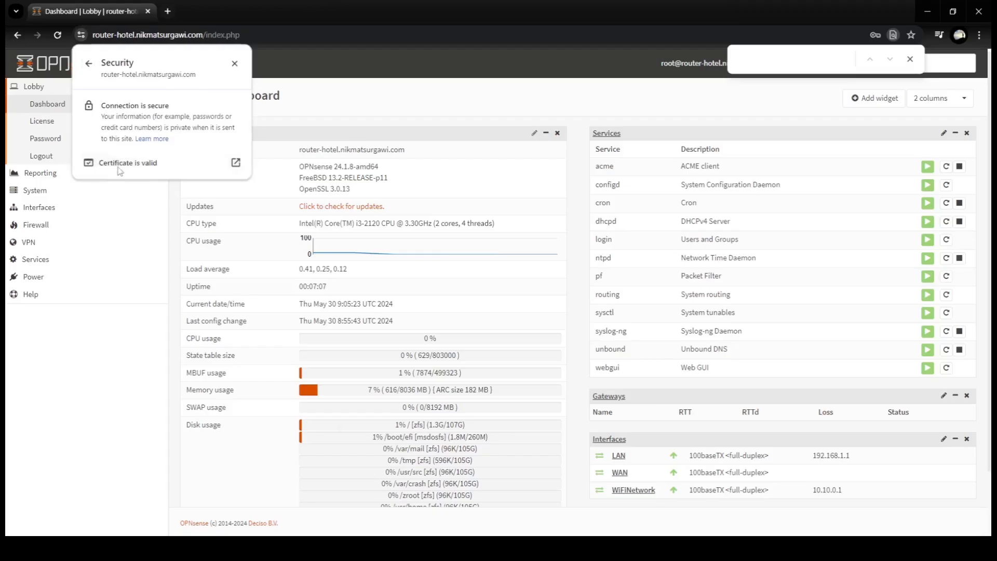
{"action": "left_click", "coordinate": [120, 170]}
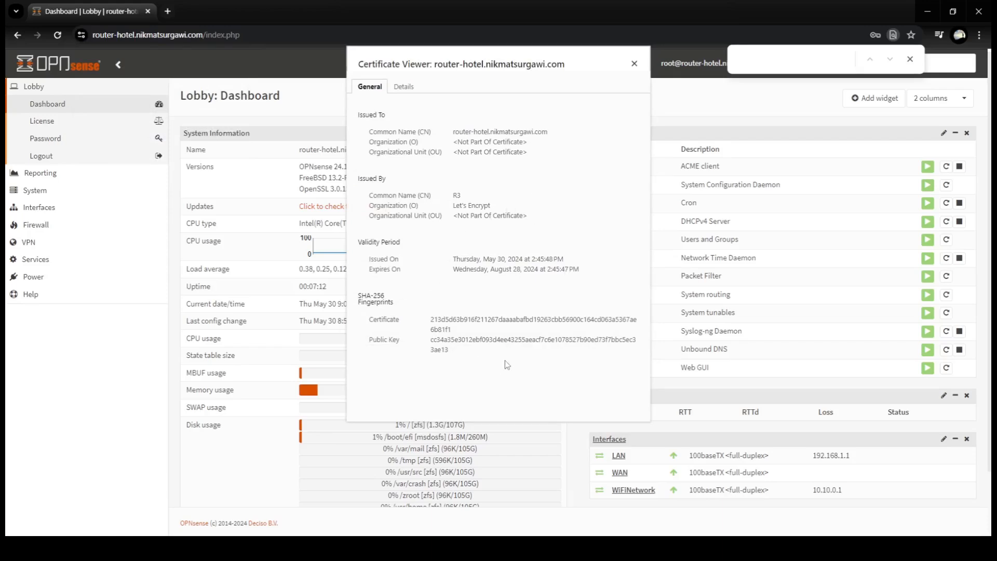
{"action": "left_click", "coordinate": [635, 64]}
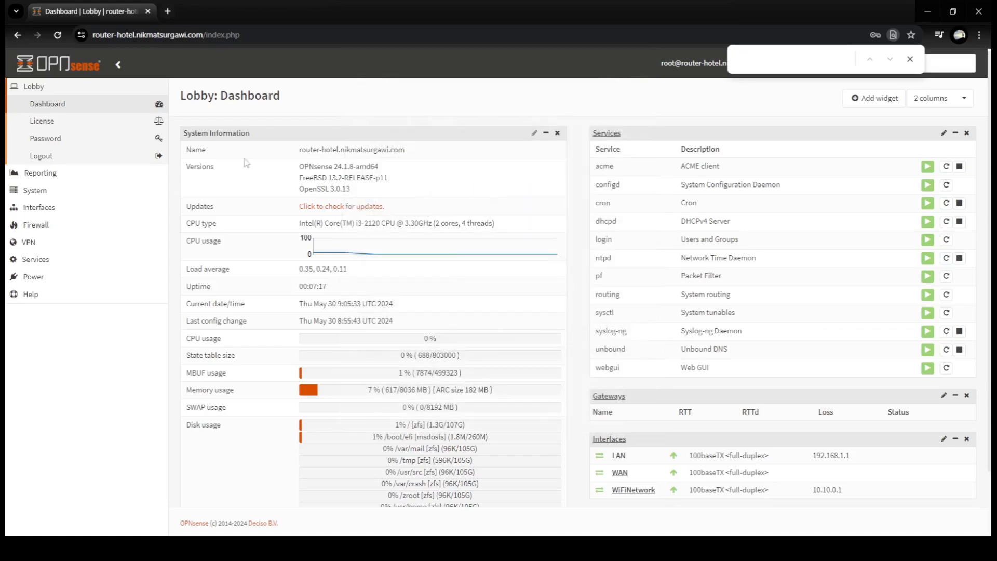
{"action": "left_click", "coordinate": [910, 58]}
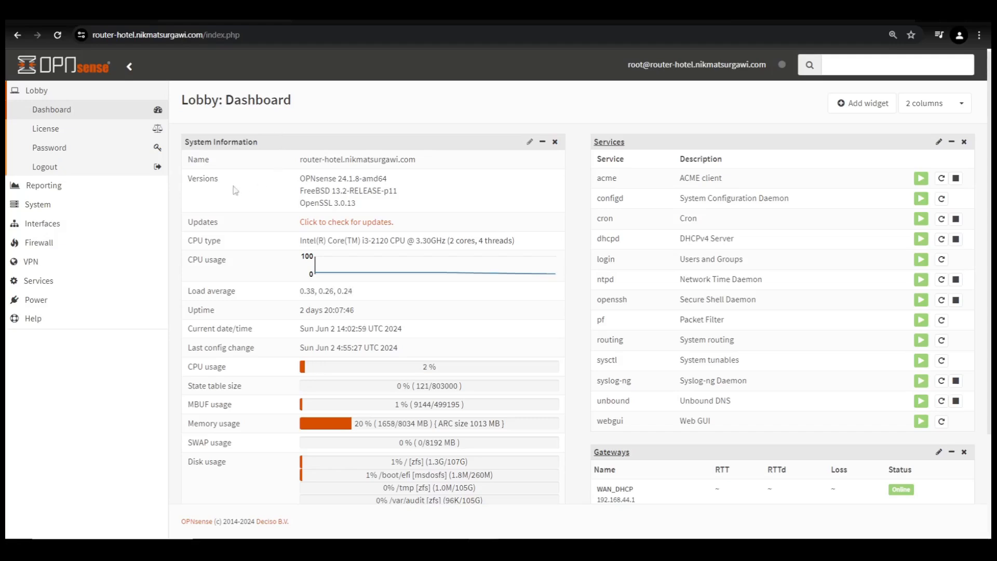
- Go to System > Access > Servers and start adding a new authentication server
{"action": "left_click", "coordinate": [28, 208]}
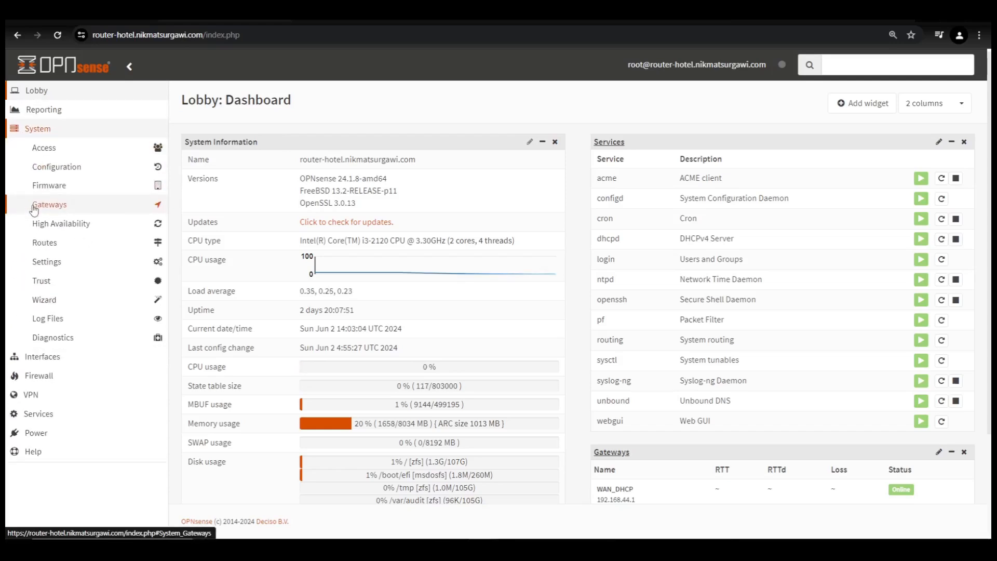
{"action": "left_click", "coordinate": [54, 151]}
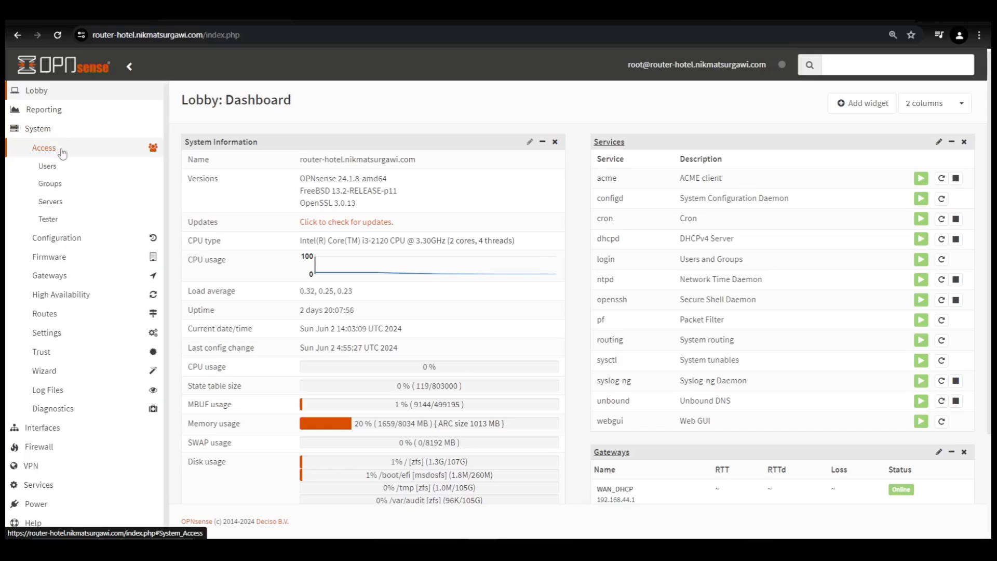
{"action": "left_click", "coordinate": [61, 203]}
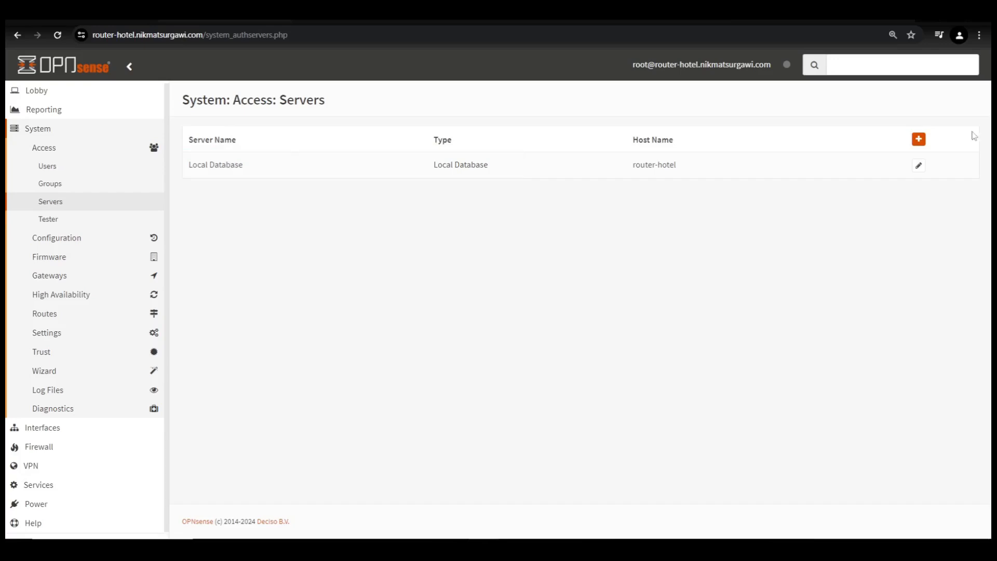
{"action": "left_click", "coordinate": [918, 141]}
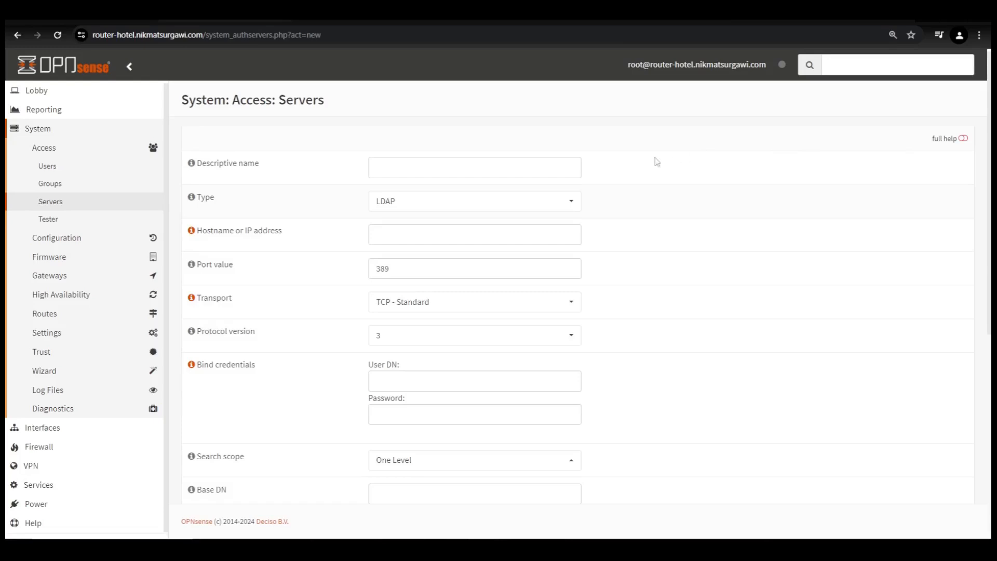
- Name the new server 'Wi-Fi Vouchers Hotel'
{"action": "left_click", "coordinate": [409, 171]}
{"action": "type", "text": "Wi-Fi V"}
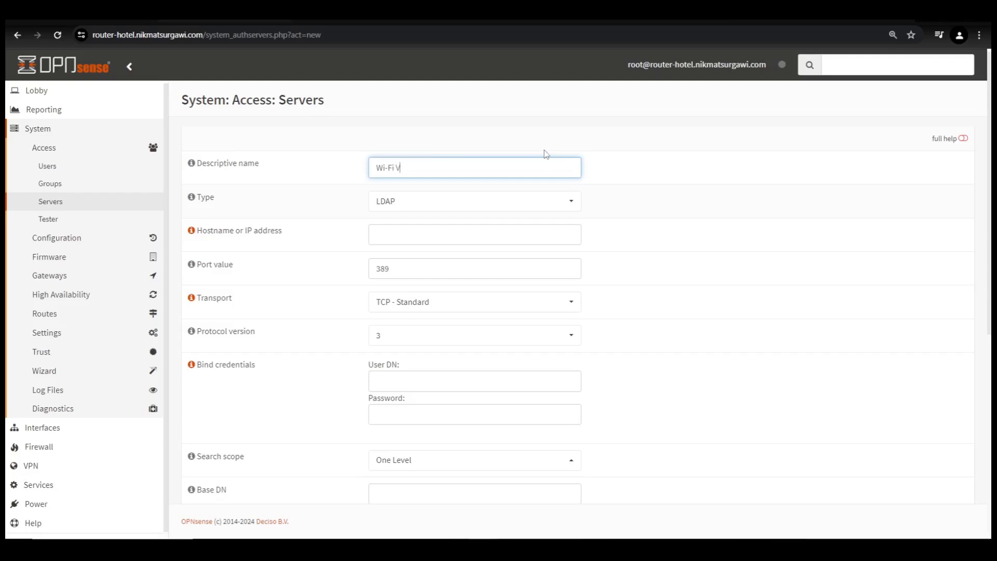
{"action": "type", "text": "ouchers"}
{"action": "type", "text": "Hotel"}
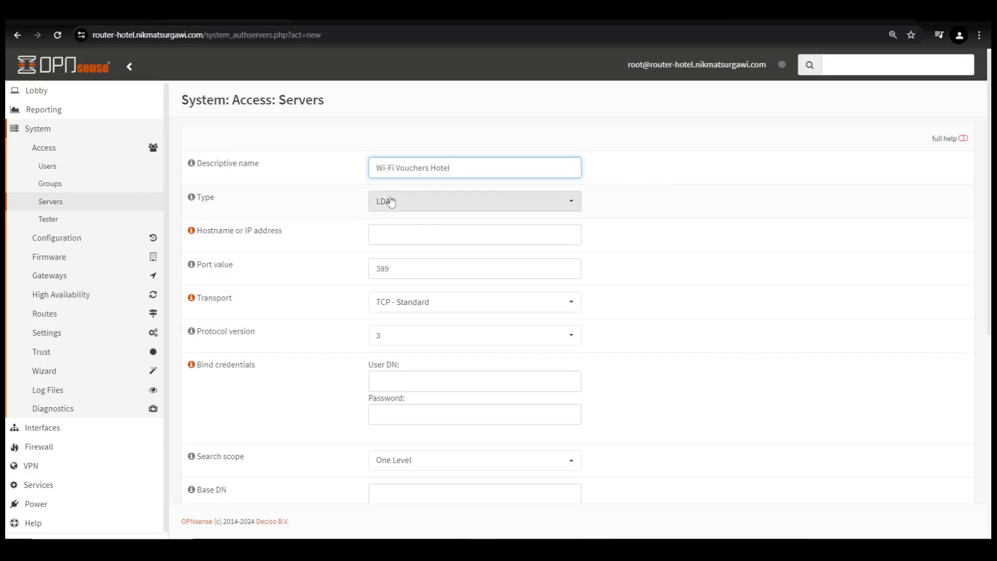
{"action": "left_click", "coordinate": [593, 206]}
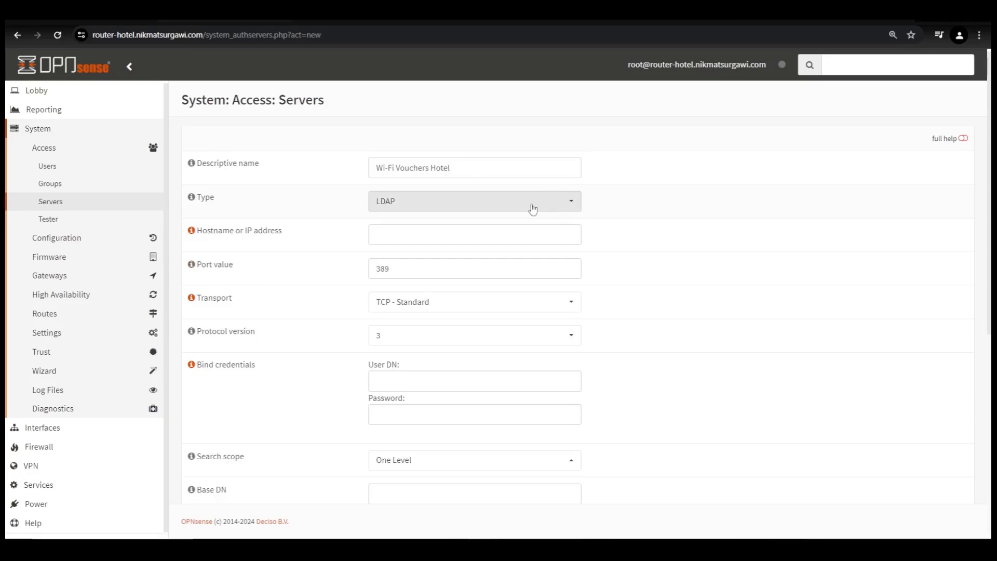
- Make it a Voucher server with simple passwords, username length 5, password length 6, and save
{"action": "left_click", "coordinate": [571, 202]}
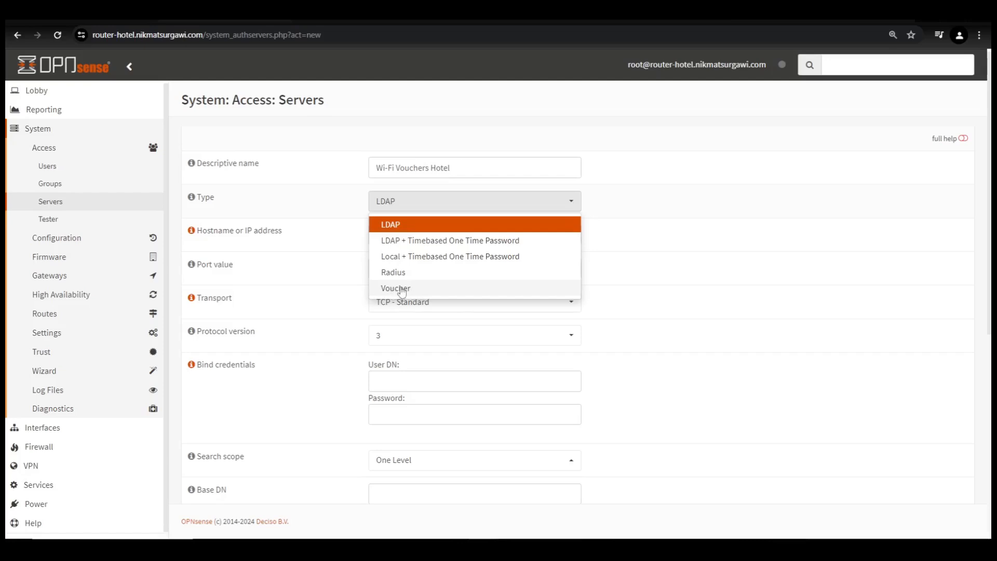
{"action": "left_click", "coordinate": [440, 288]}
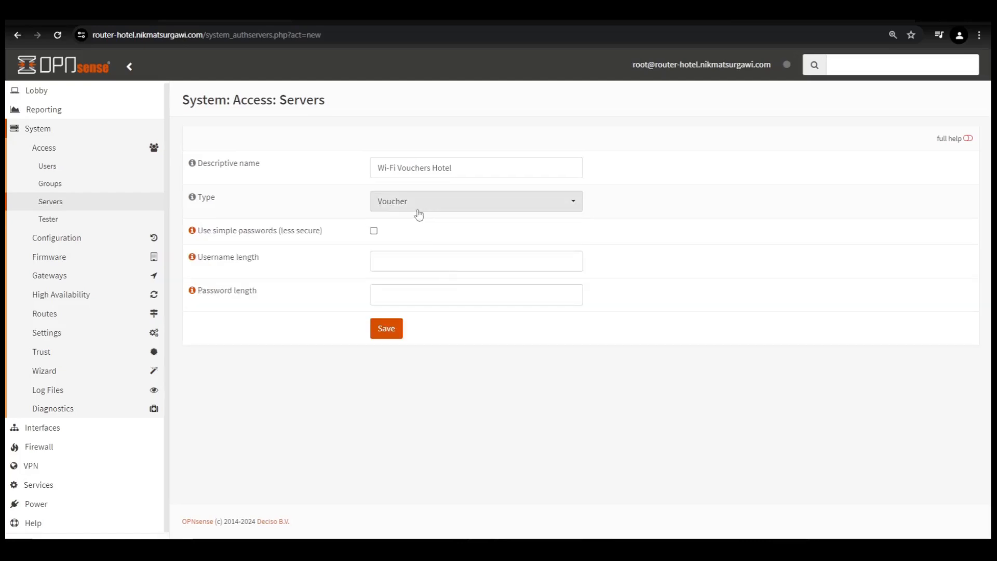
{"action": "left_click", "coordinate": [374, 231]}
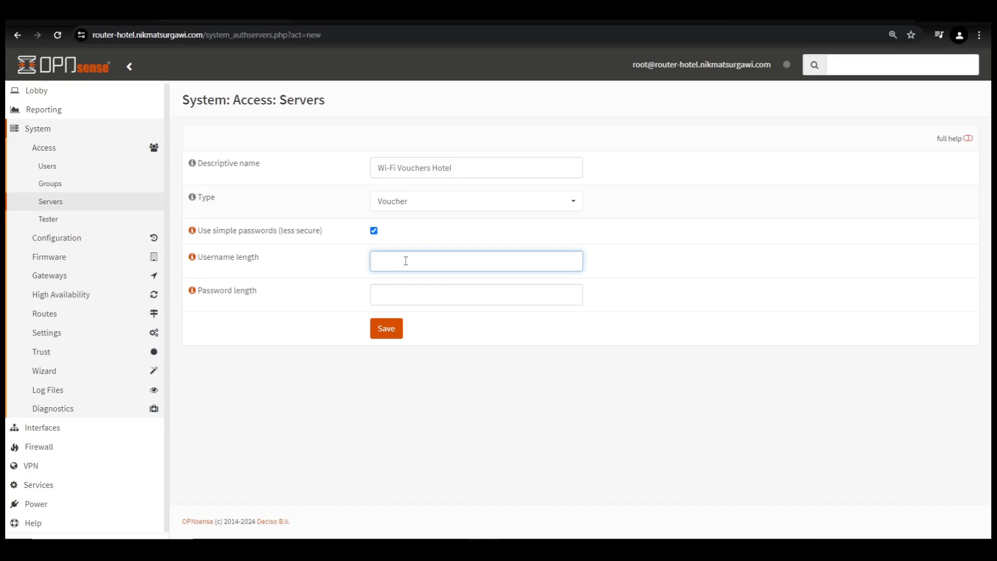
{"action": "type", "text": "5"}
{"action": "left_click", "coordinate": [414, 295]}
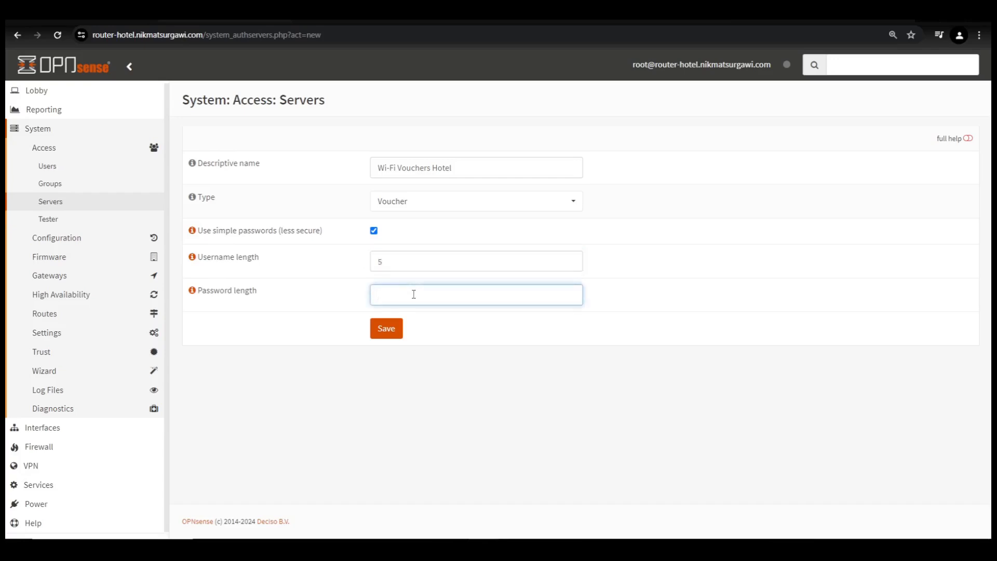
{"action": "type", "text": "6"}
{"action": "left_click", "coordinate": [394, 333]}
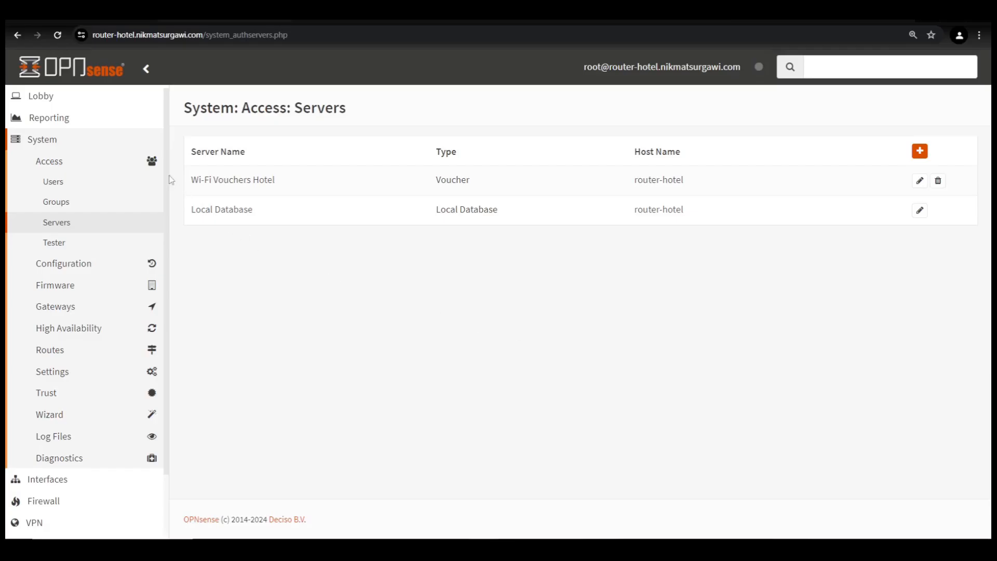
- Navigate to Services > Captive Portal > Administration and add a new zone
{"action": "left_click_drag", "start_coordinate": [166, 247], "coordinate": [166, 310]}
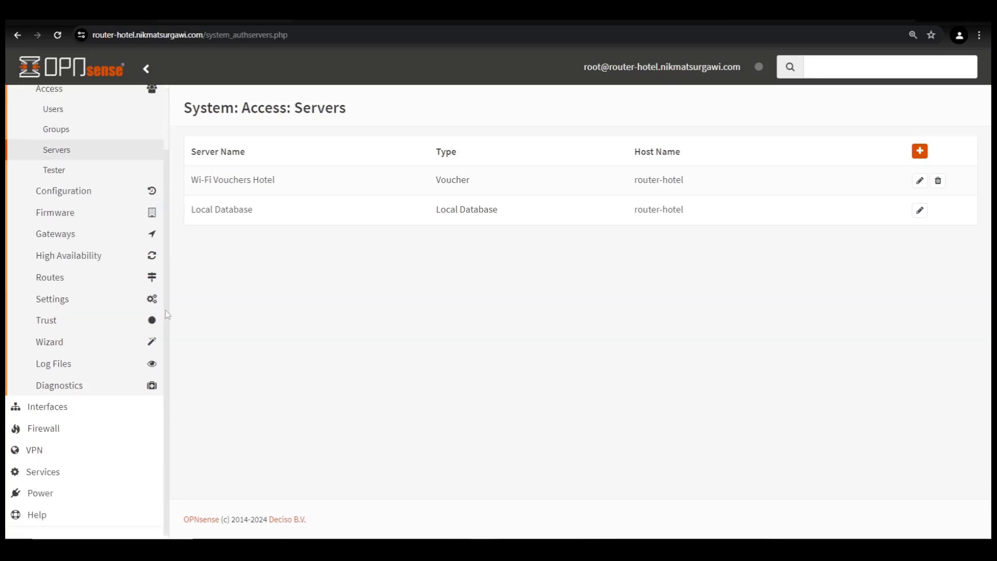
{"action": "left_click", "coordinate": [51, 475]}
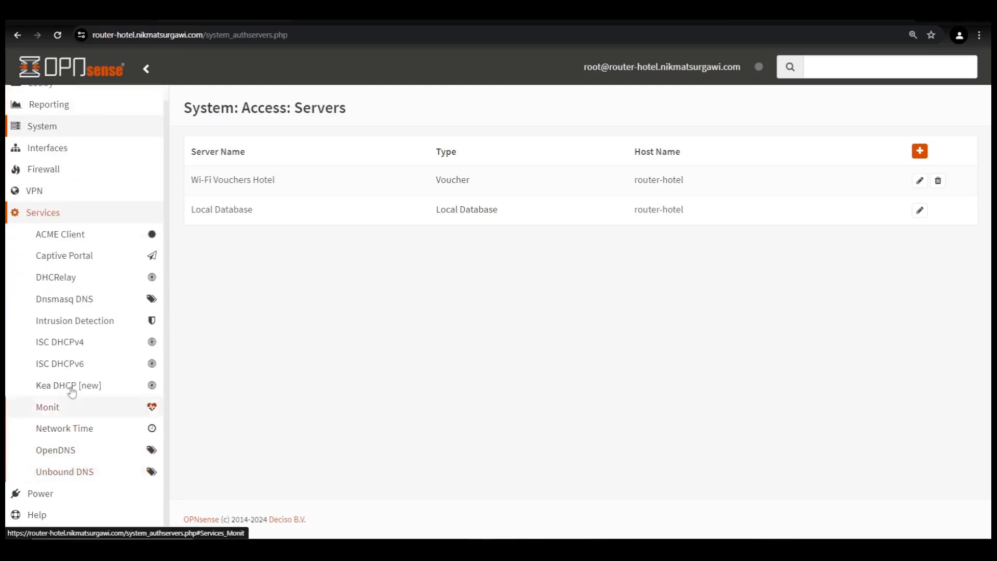
{"action": "left_click", "coordinate": [73, 260]}
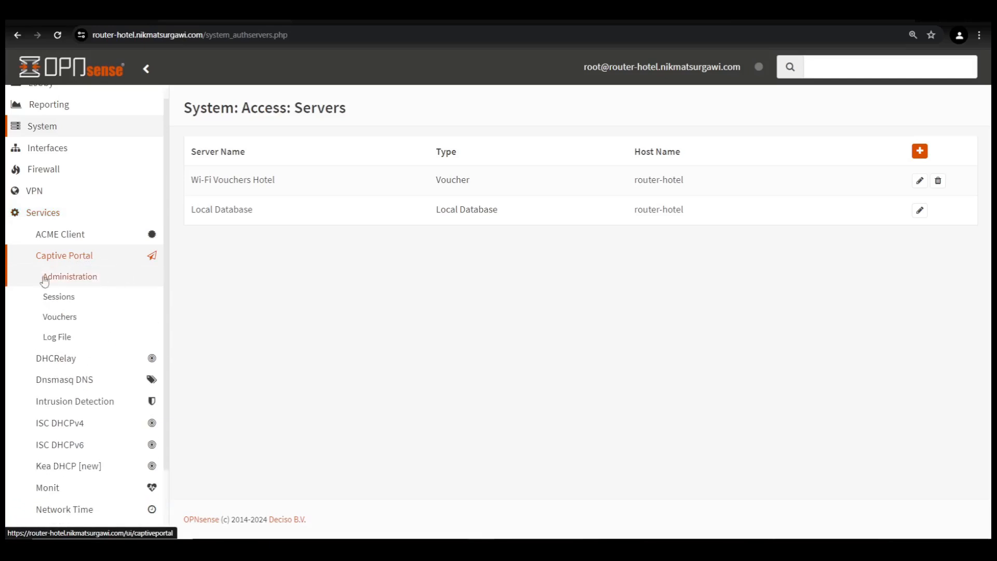
{"action": "left_click", "coordinate": [86, 279]}
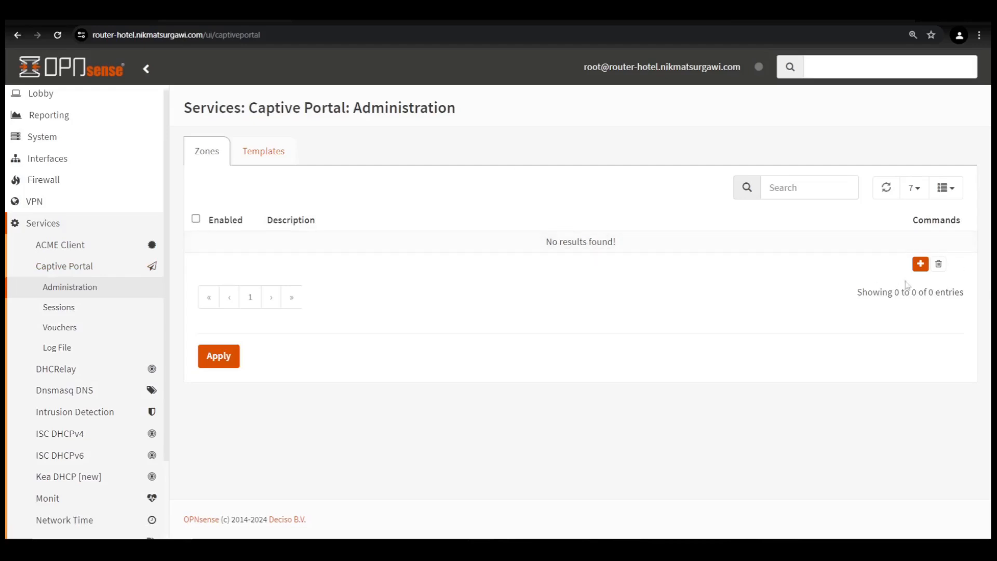
{"action": "left_click", "coordinate": [921, 264]}
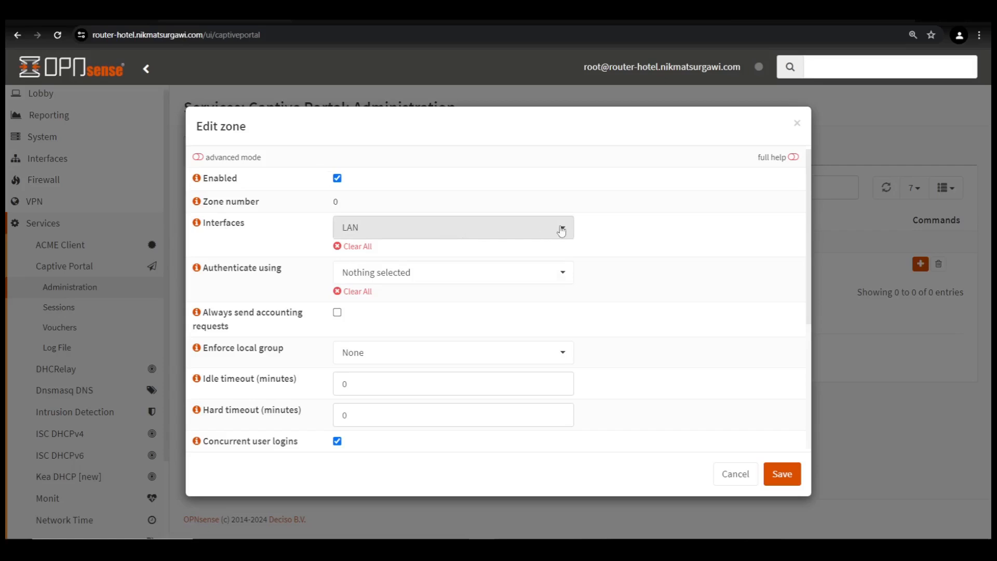
- Set the zone interfaces to WiFiNetwork only, removing LAN
{"action": "left_click", "coordinate": [526, 231]}
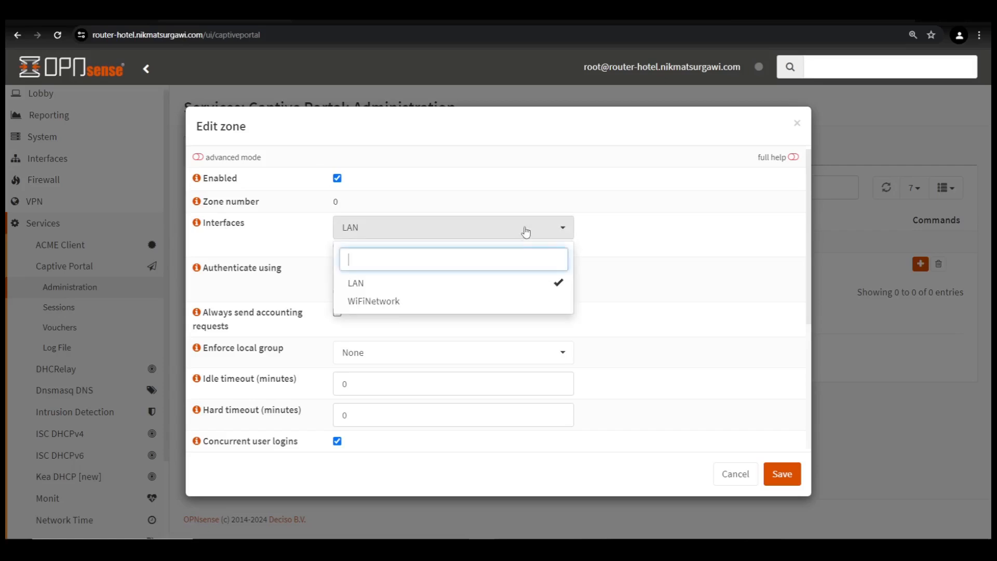
{"action": "left_click", "coordinate": [390, 302]}
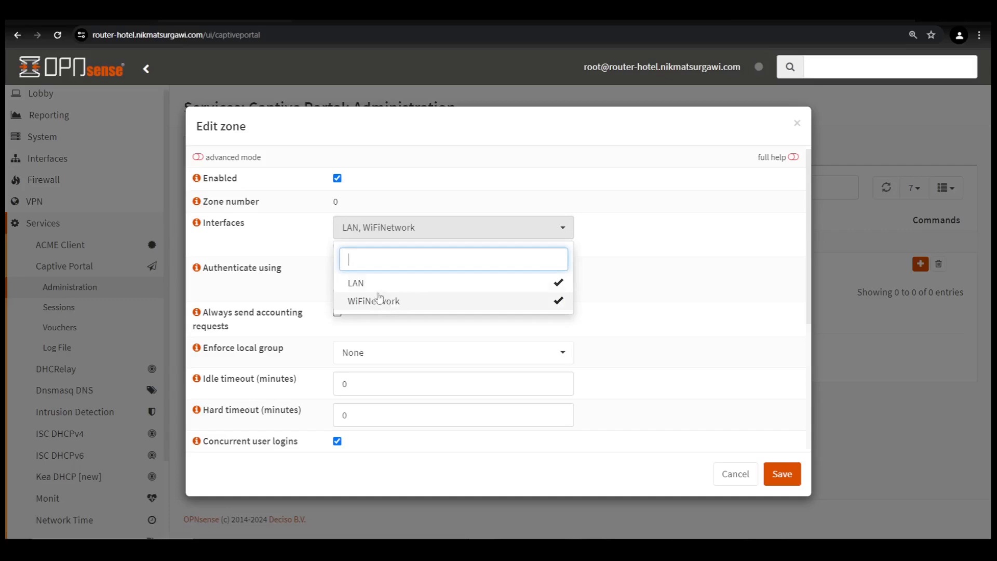
{"action": "left_click", "coordinate": [543, 286]}
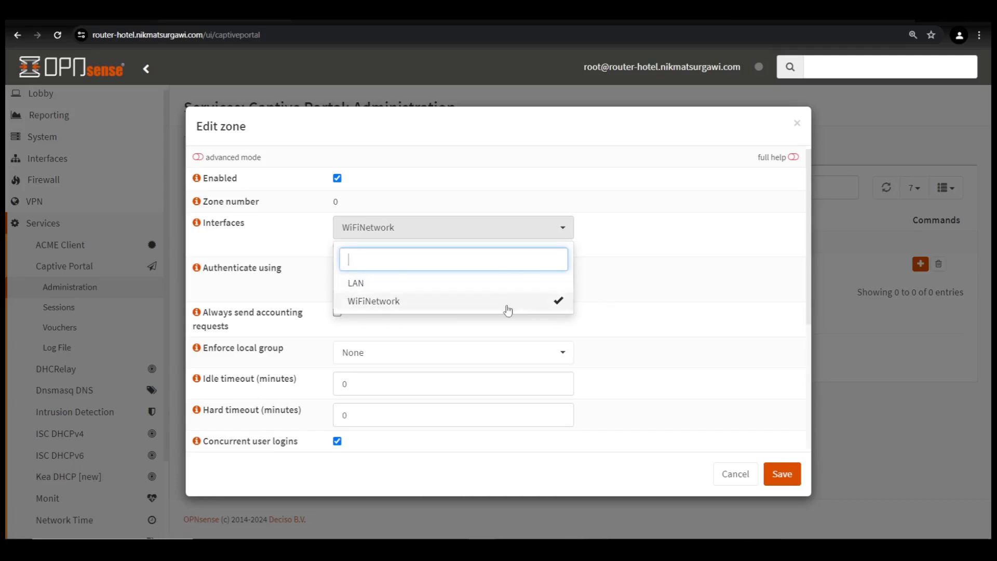
{"action": "left_click", "coordinate": [680, 253]}
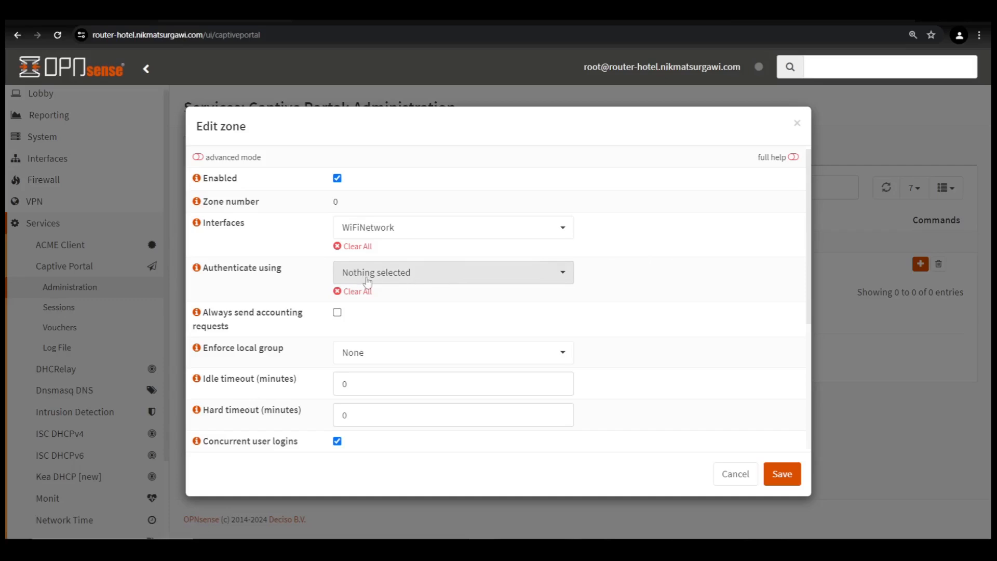
- Authenticate the zone using Local Database and Wi-Fi Vouchers Hotel
{"action": "left_click", "coordinate": [409, 281]}
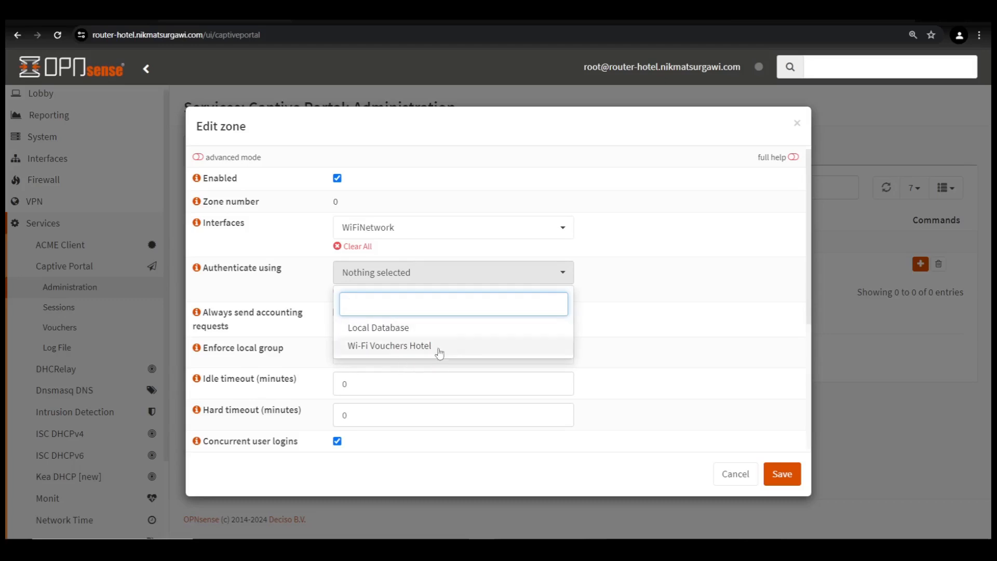
{"action": "left_click", "coordinate": [565, 333]}
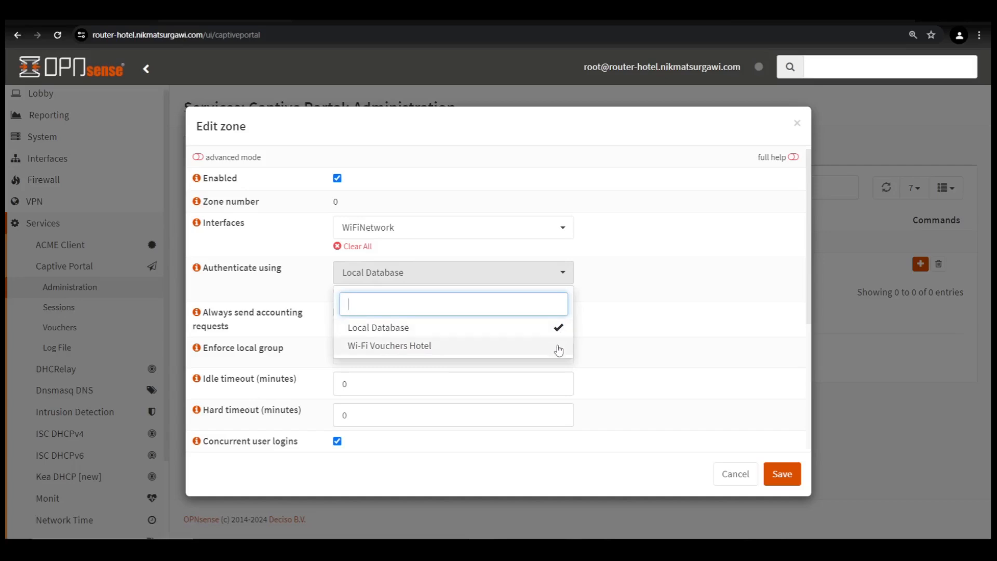
{"action": "left_click", "coordinate": [559, 349]}
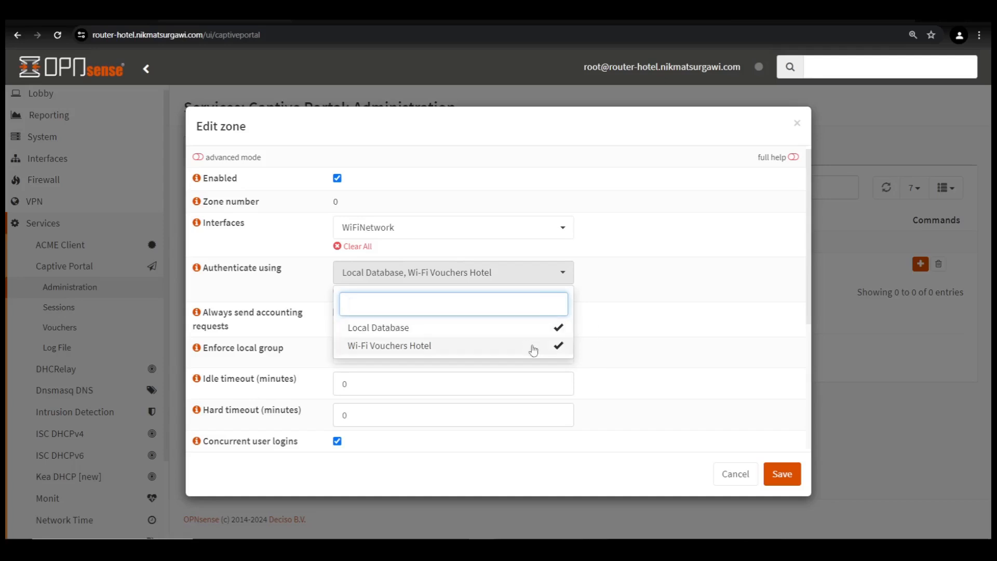
{"action": "left_click", "coordinate": [669, 302]}
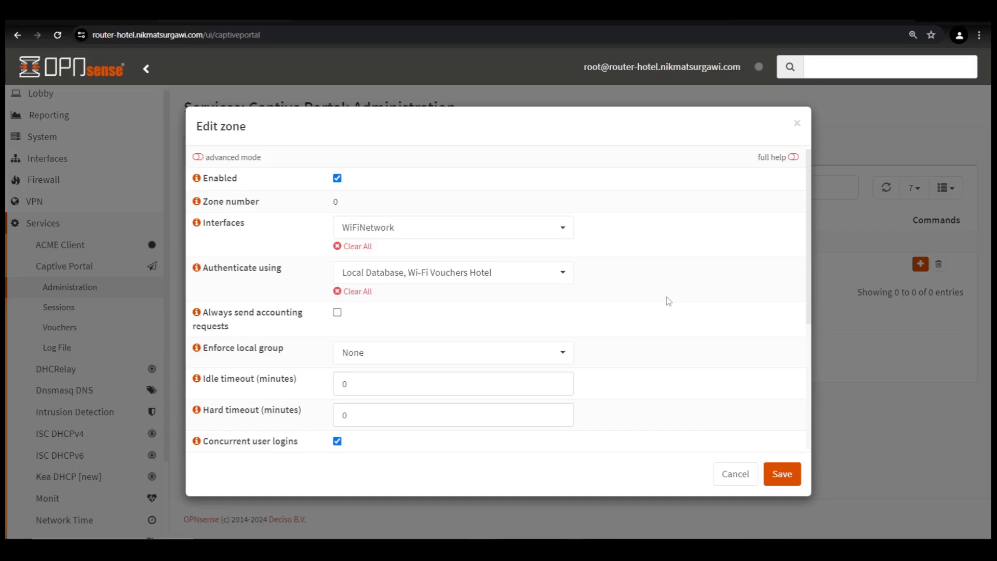
{"action": "scroll", "coordinate": [668, 302], "scroll_direction": "down", "scroll_amount": 2}
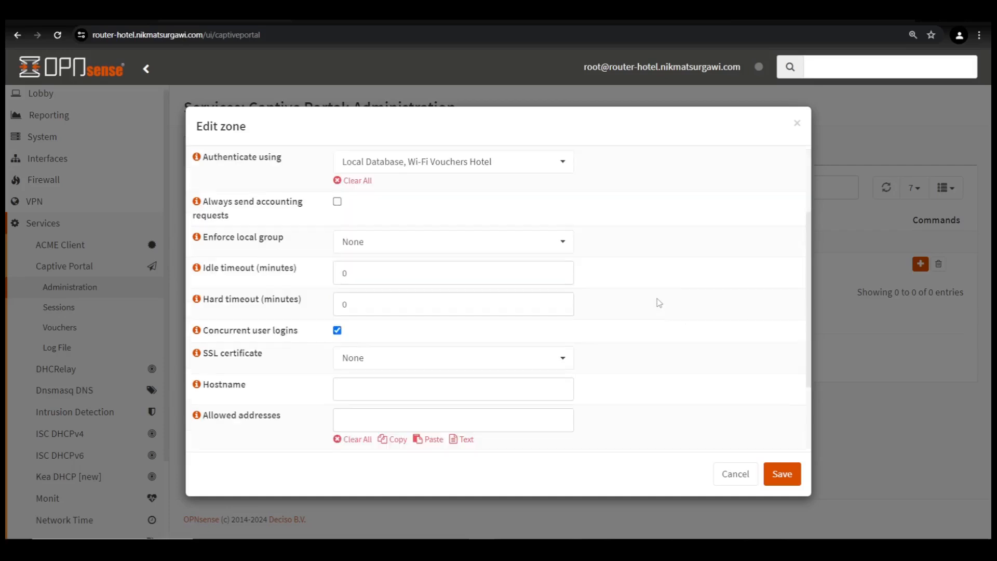
- Choose the ACME Client certificate as the zone's SSL certificate
{"action": "scroll", "coordinate": [660, 303], "scroll_direction": "down", "scroll_amount": 1}
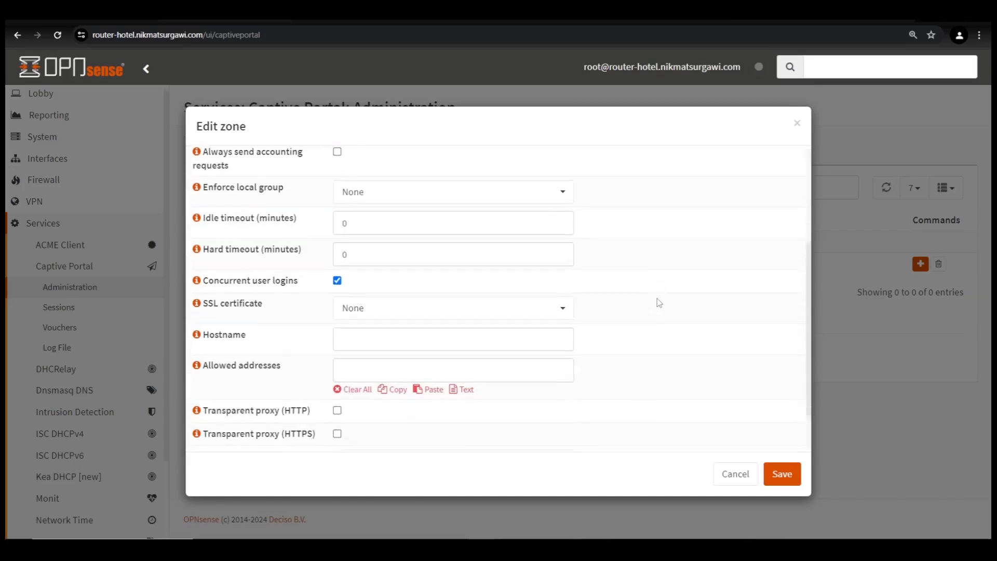
{"action": "scroll", "coordinate": [660, 303], "scroll_direction": "down", "scroll_amount": 1}
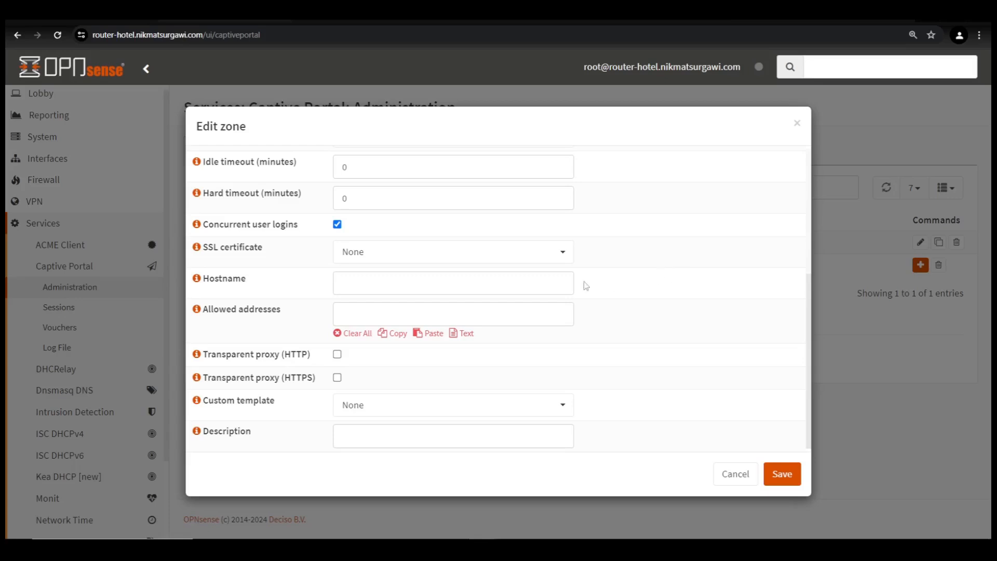
{"action": "left_click", "coordinate": [356, 255]}
{"action": "left_click", "coordinate": [368, 327]}
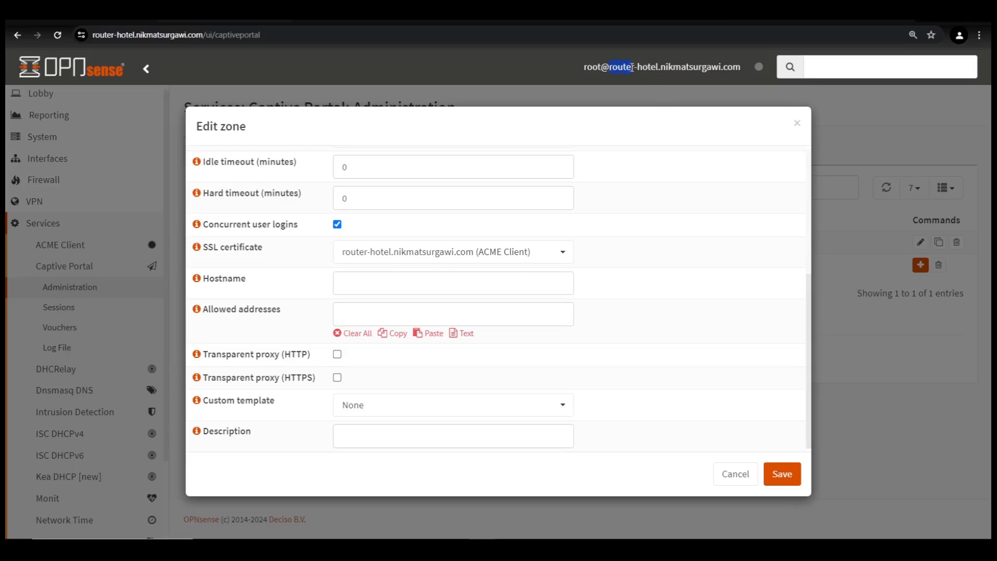
- Copy the router's full hostname and paste it into the zone's Hostname field
{"action": "left_click_drag", "start_coordinate": [701, 68], "coordinate": [741, 69]}
{"action": "right_click", "coordinate": [729, 71]}
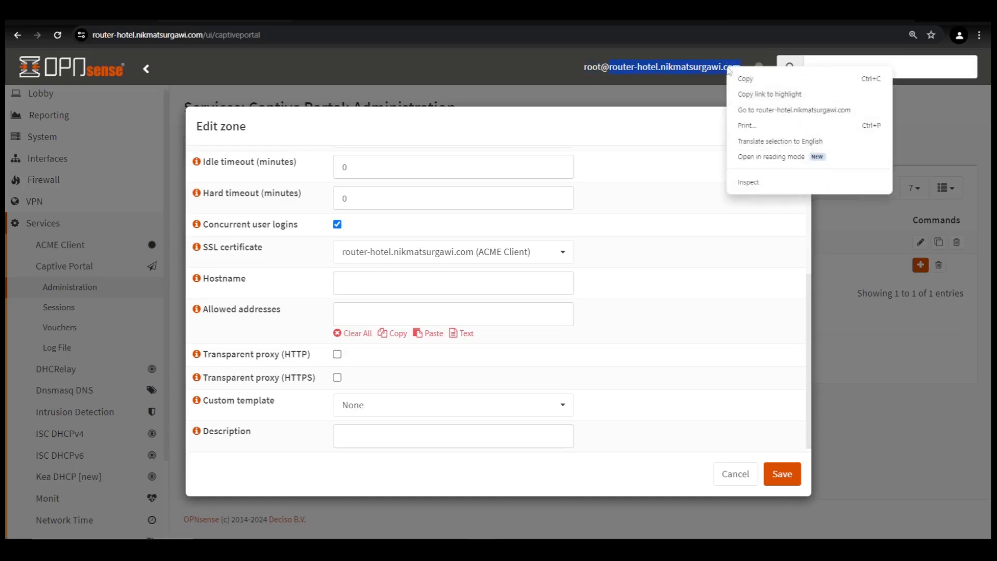
{"action": "left_click", "coordinate": [738, 80]}
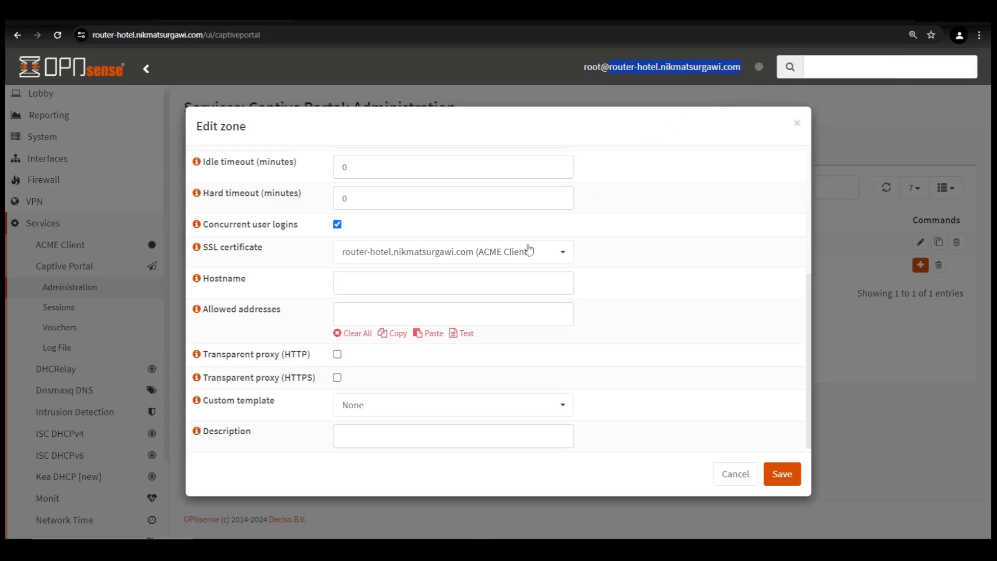
{"action": "right_click", "coordinate": [393, 288]}
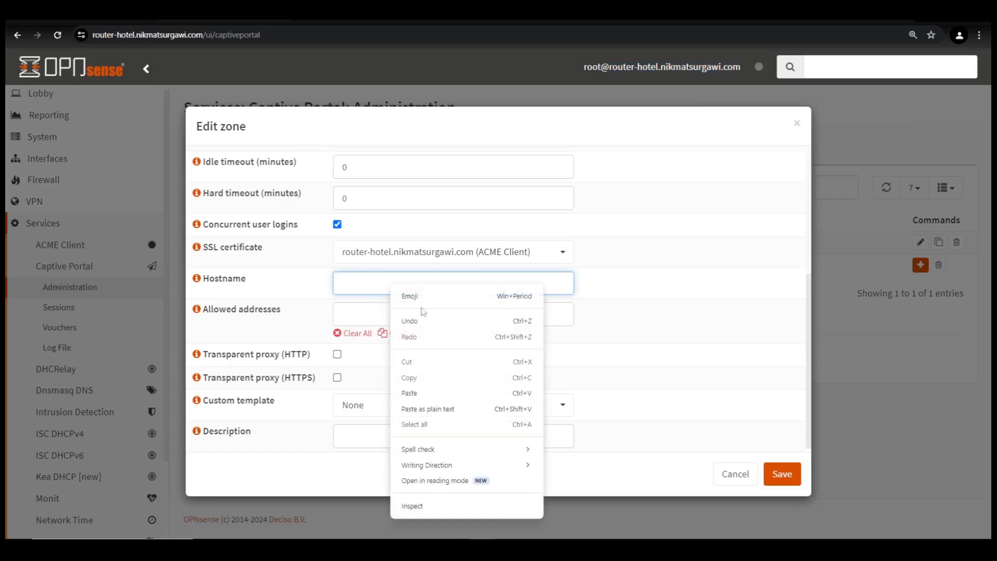
{"action": "left_click", "coordinate": [436, 409]}
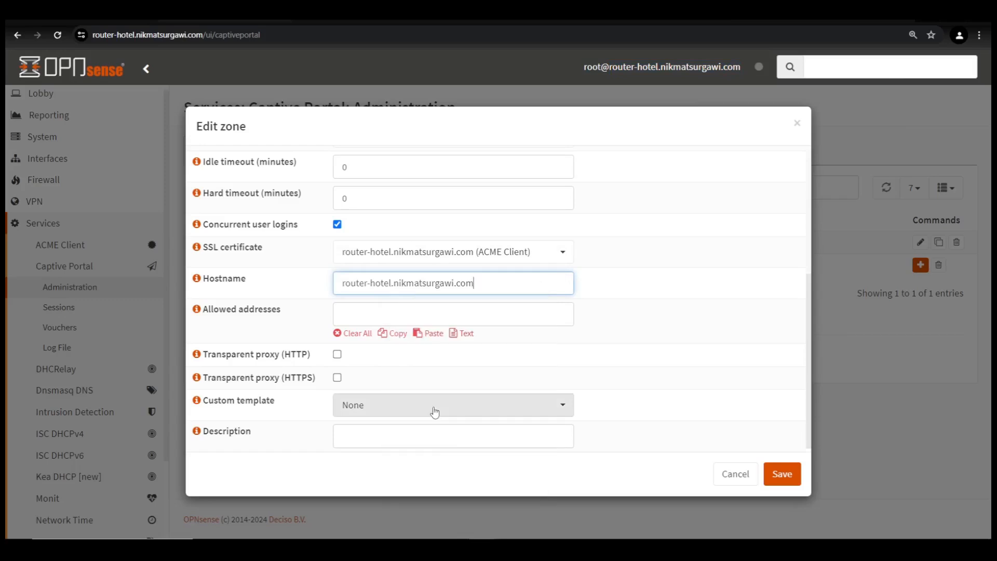
{"action": "left_click", "coordinate": [714, 287]}
- Set the zone description to 'Access Wifi Hotel'
{"action": "left_click", "coordinate": [467, 438]}
{"action": "type", "text": "Access Wifi Hotel"}
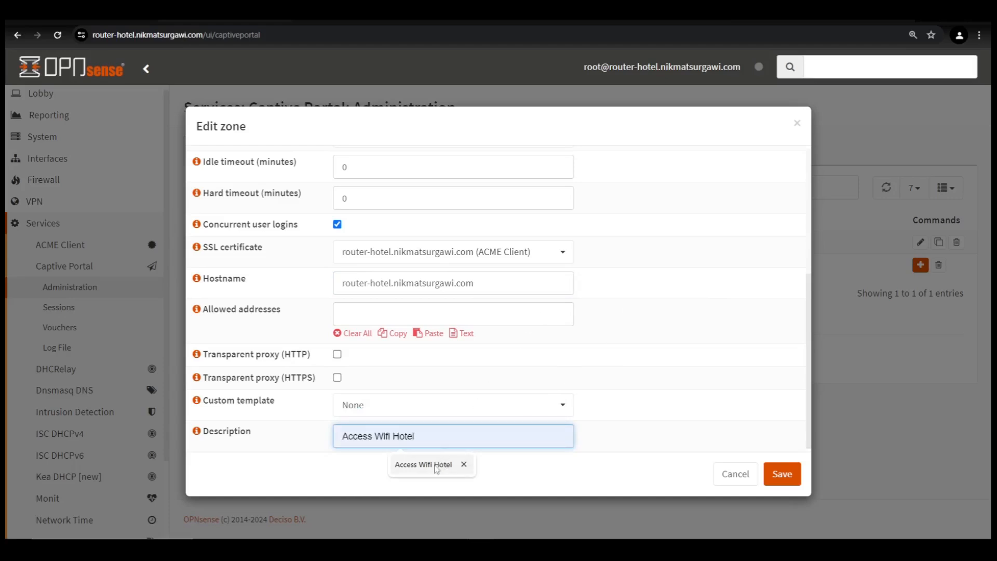
{"action": "left_click", "coordinate": [435, 467]}
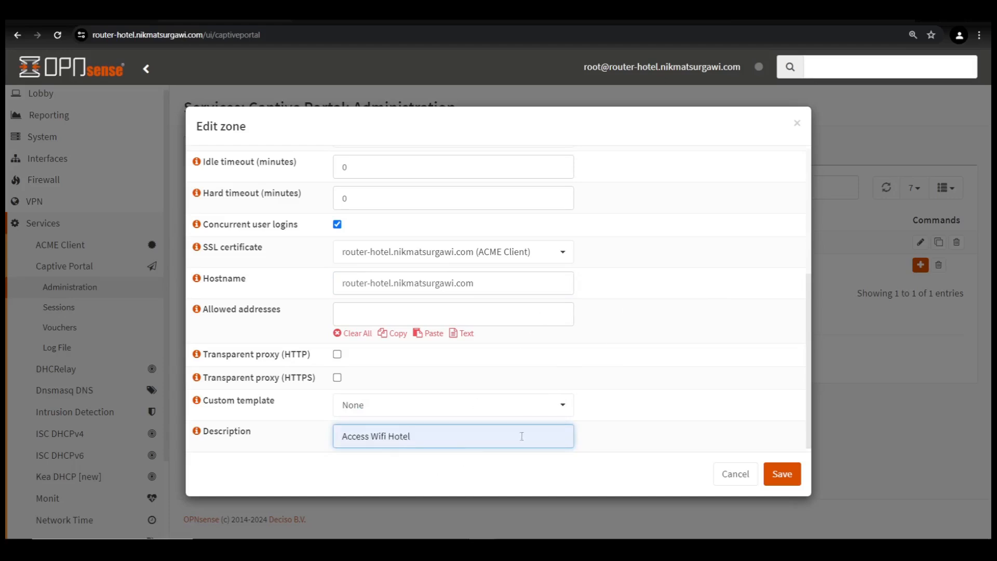
{"action": "left_click", "coordinate": [674, 344]}
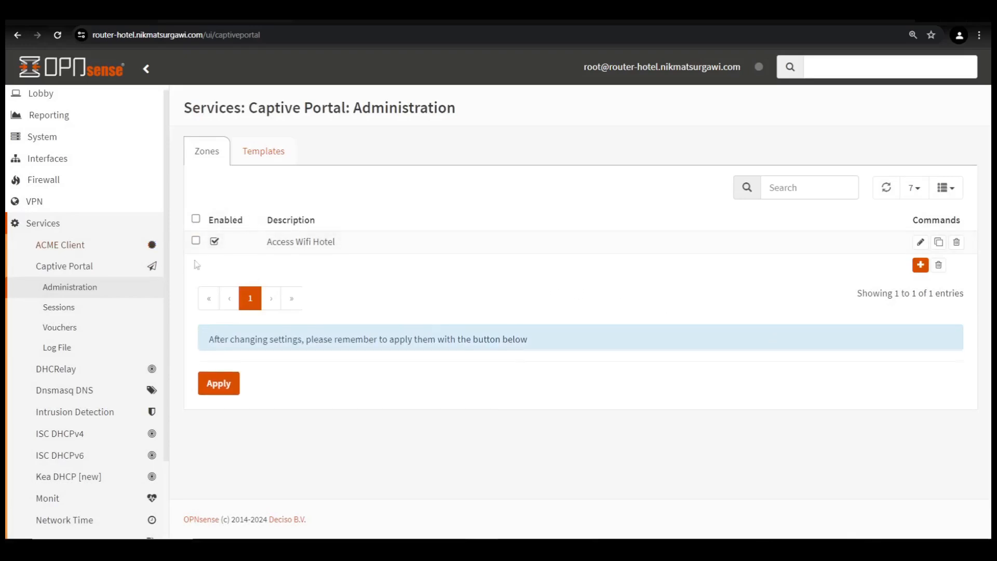
- Apply the new captive portal zone, then open System > Access > Groups
{"action": "left_click", "coordinate": [217, 359]}
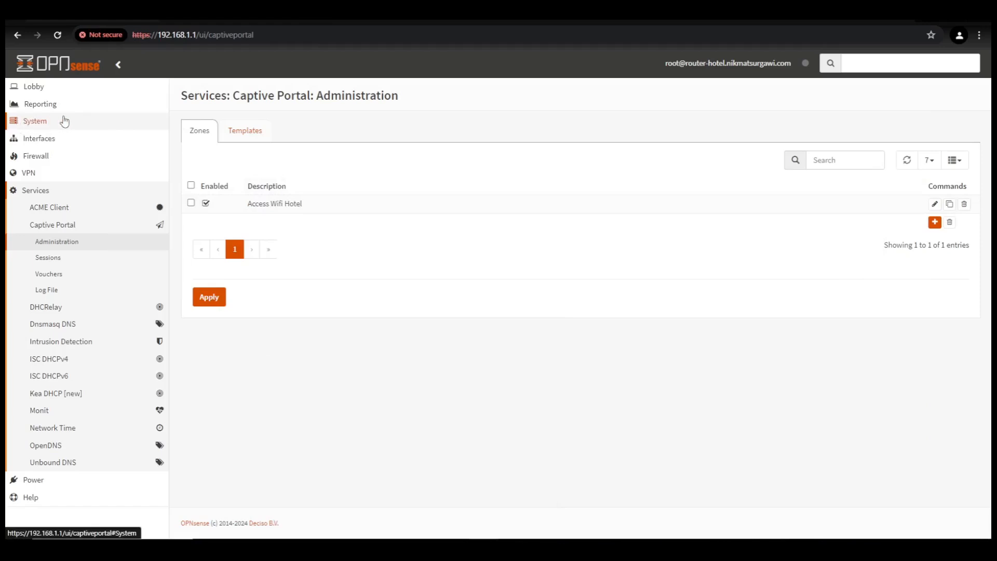
{"action": "left_click", "coordinate": [35, 123]}
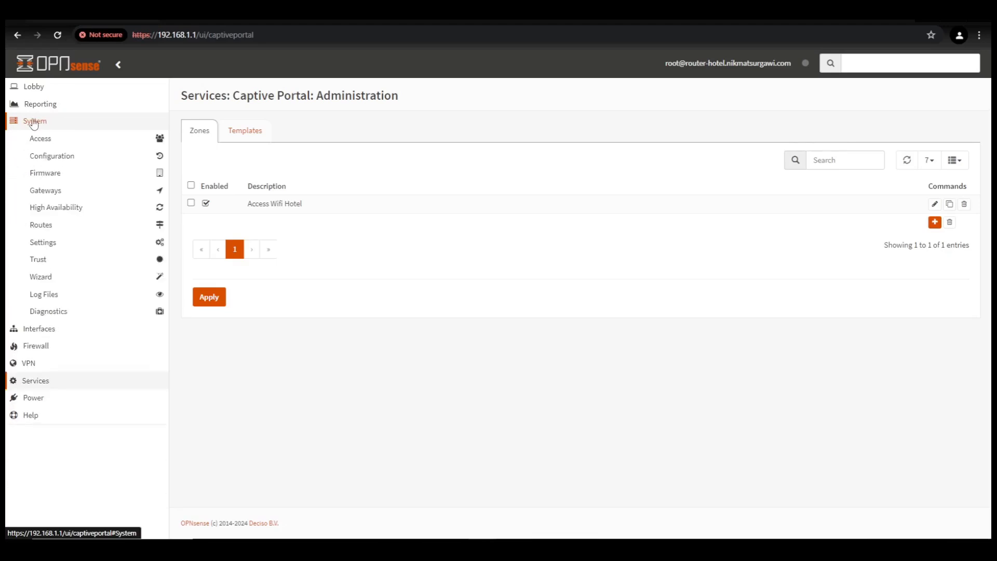
{"action": "left_click", "coordinate": [48, 141]}
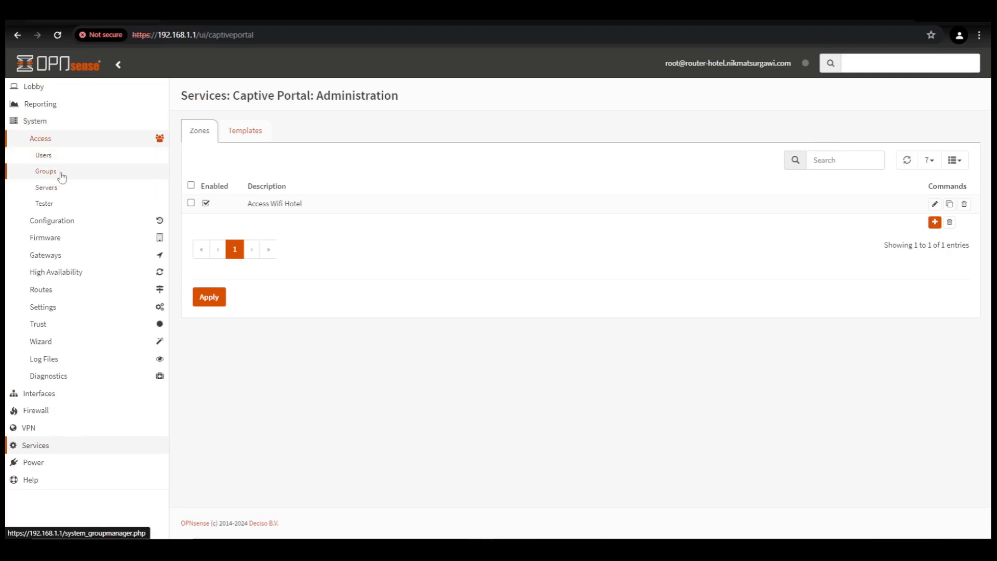
{"action": "left_click", "coordinate": [51, 173]}
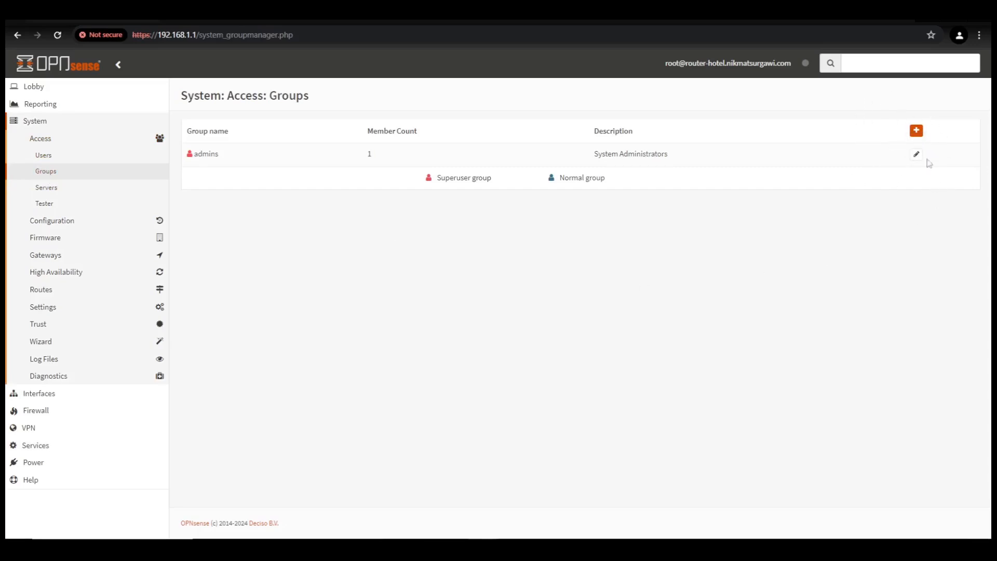
- Add group 'Hotel-Employee' with description 'Hotel Employee Access' and save it
{"action": "left_click", "coordinate": [917, 131]}
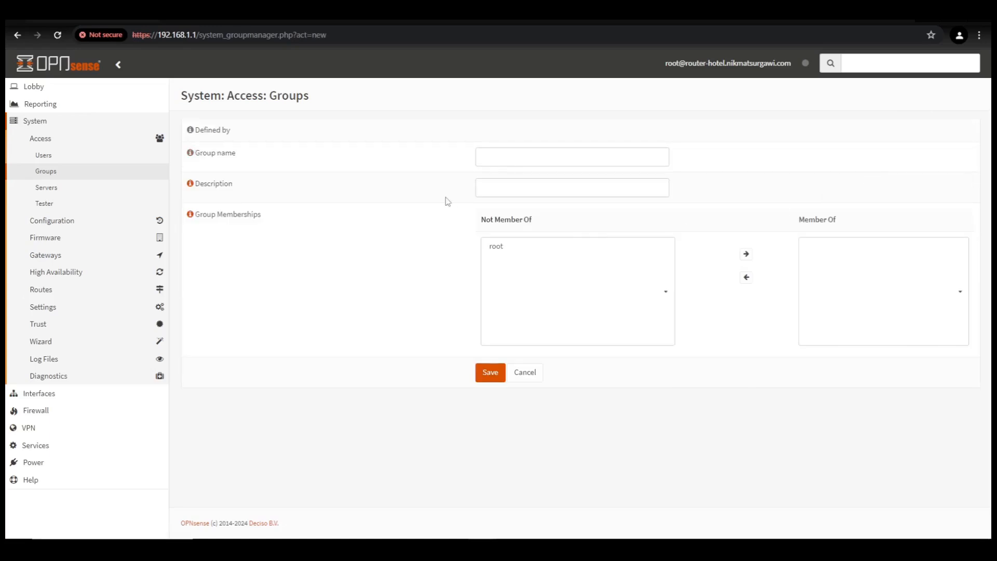
{"action": "left_click", "coordinate": [514, 158]}
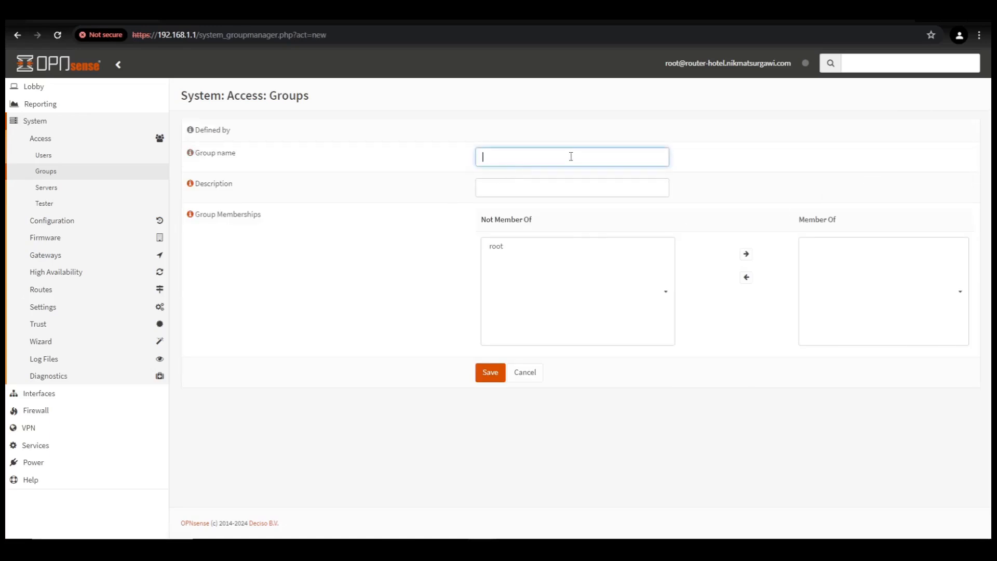
{"action": "type", "text": "Hotel-Employee"}
{"action": "left_click", "coordinate": [528, 189]}
{"action": "type", "text": "Hotel Emp"}
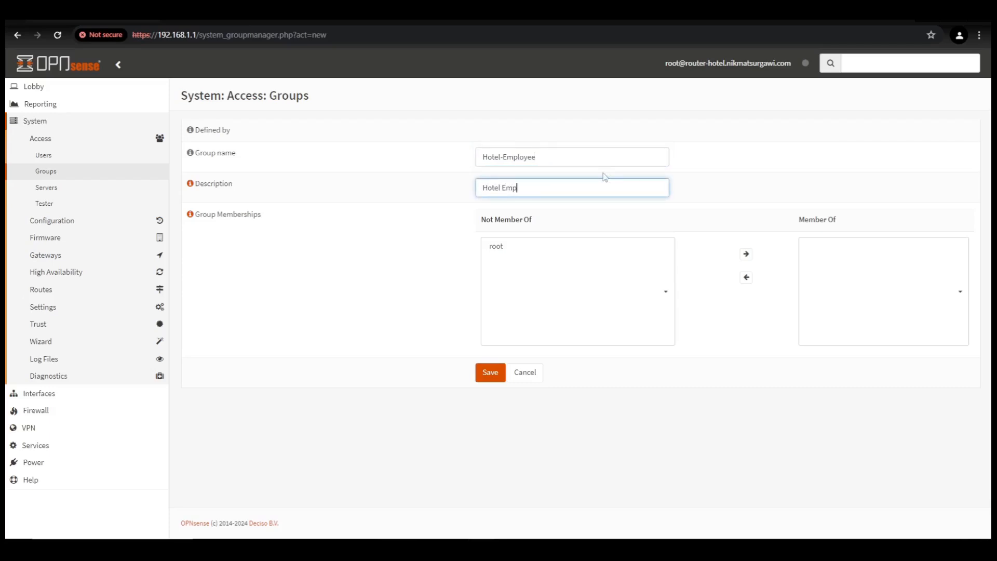
{"action": "type", "text": "loyee Access"}
{"action": "left_click", "coordinate": [493, 376]}
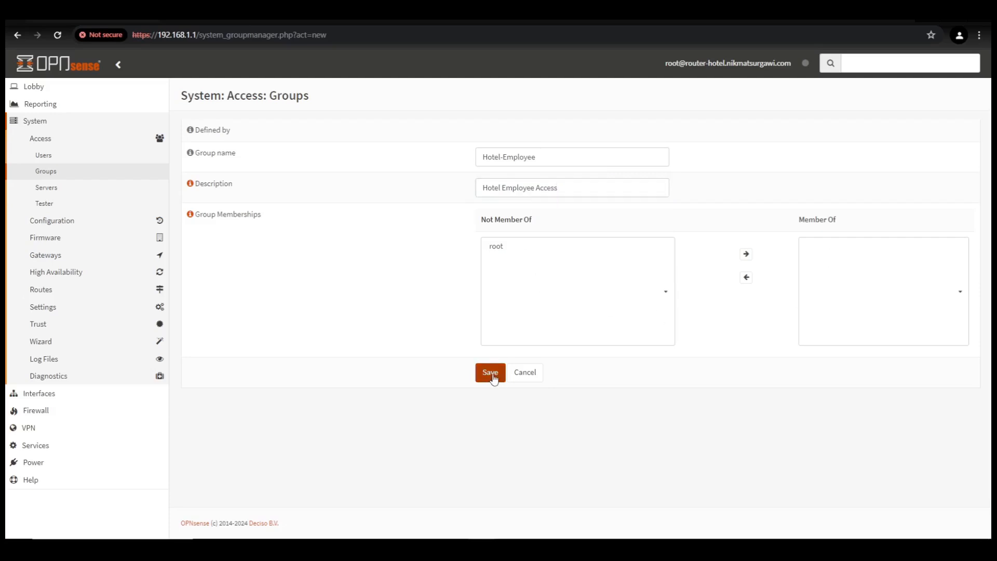
{"action": "left_click", "coordinate": [492, 376]}
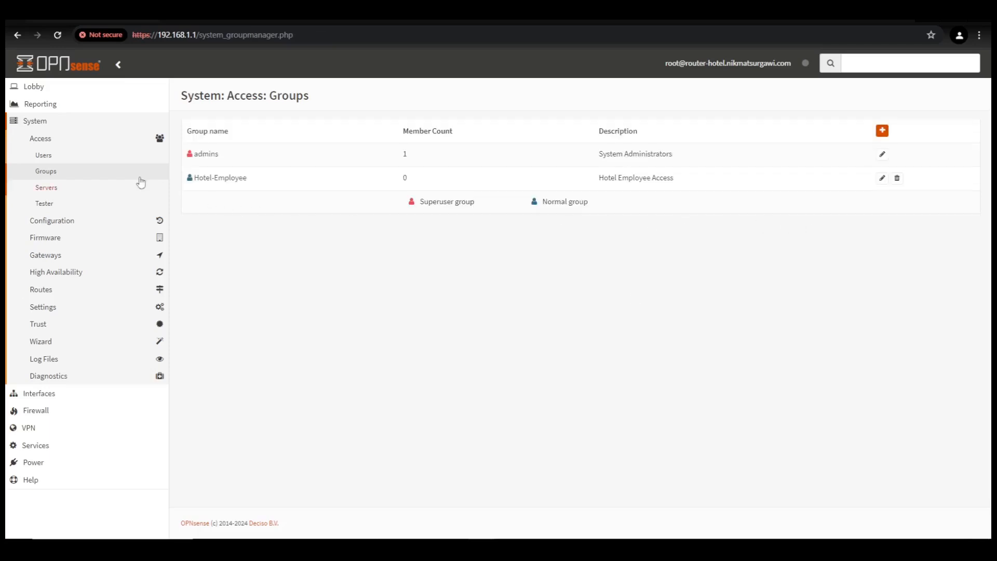
- Start a new local user under System > Access > Users and enter its username
{"action": "left_click", "coordinate": [44, 158]}
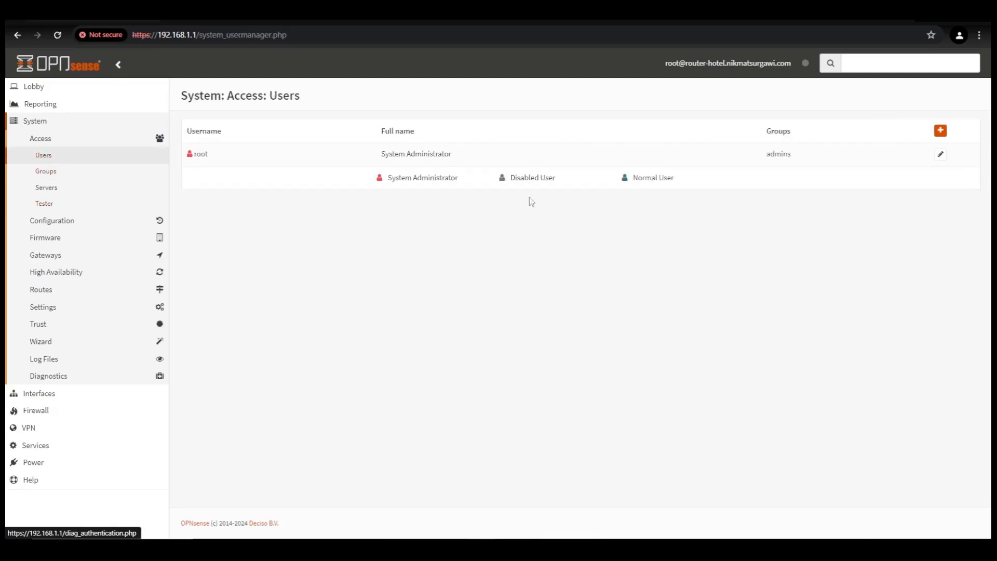
{"action": "left_click", "coordinate": [941, 131]}
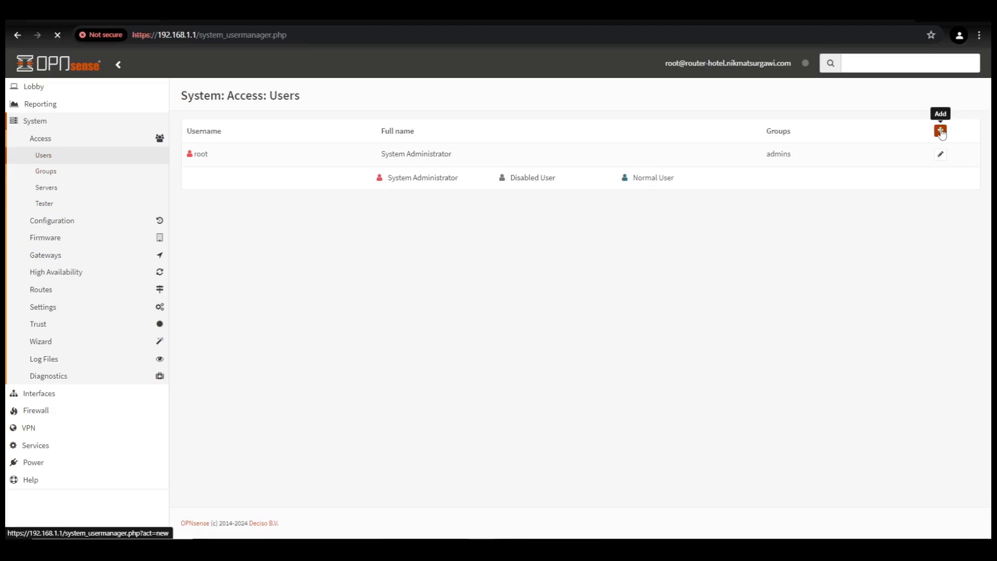
{"action": "key", "text": "ctrl+plus"}
{"action": "key", "text": "ctrl+plus"}
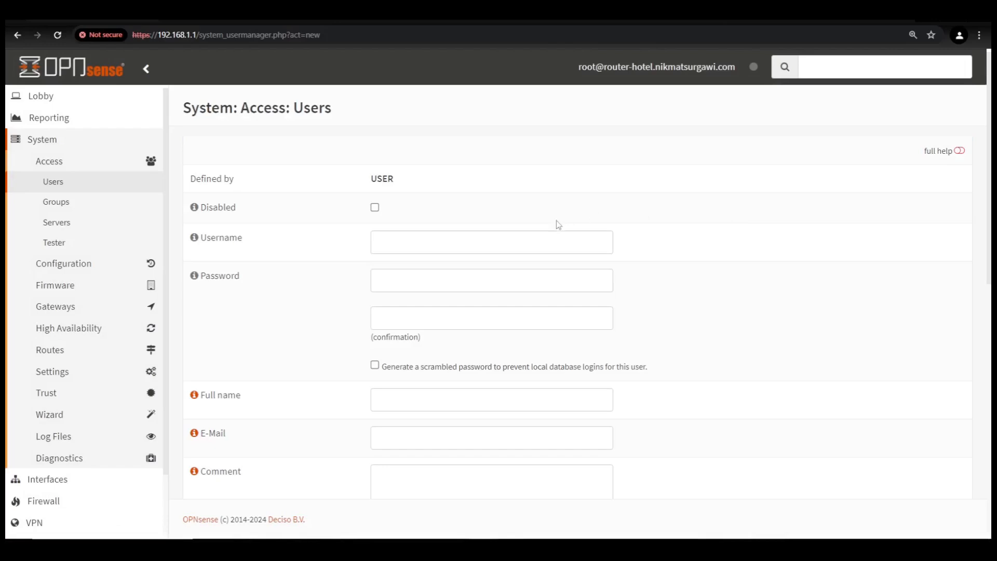
{"action": "left_click", "coordinate": [445, 242]}
{"action": "type", "text": "Pai"}
{"action": "key", "text": "BackSpace"}
{"action": "type", "text": "paijo"}
{"action": "key", "text": "Tab"}
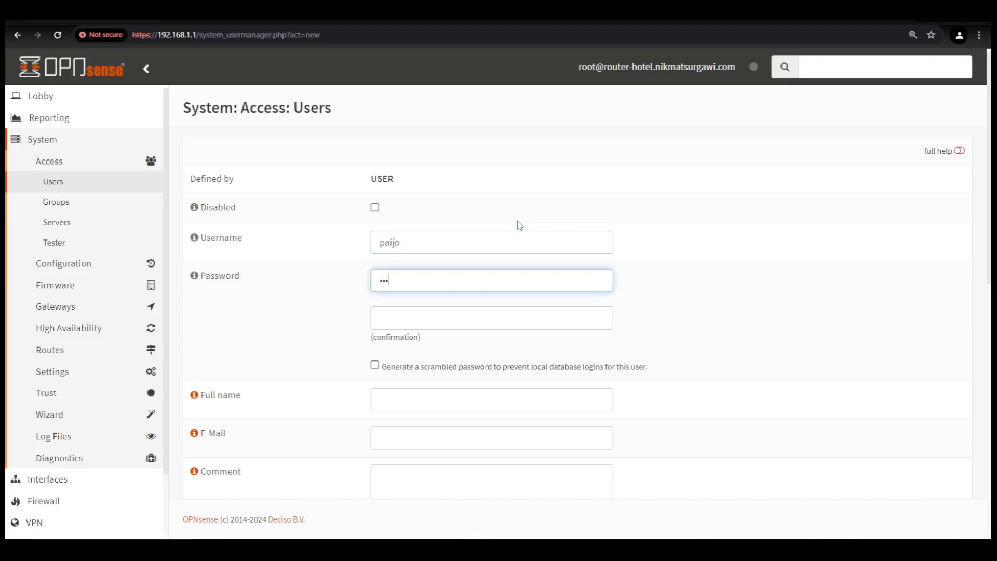
- Enter the new user's password and its confirmation
{"action": "type", "text": "*"}
{"action": "left_click", "coordinate": [395, 319]}
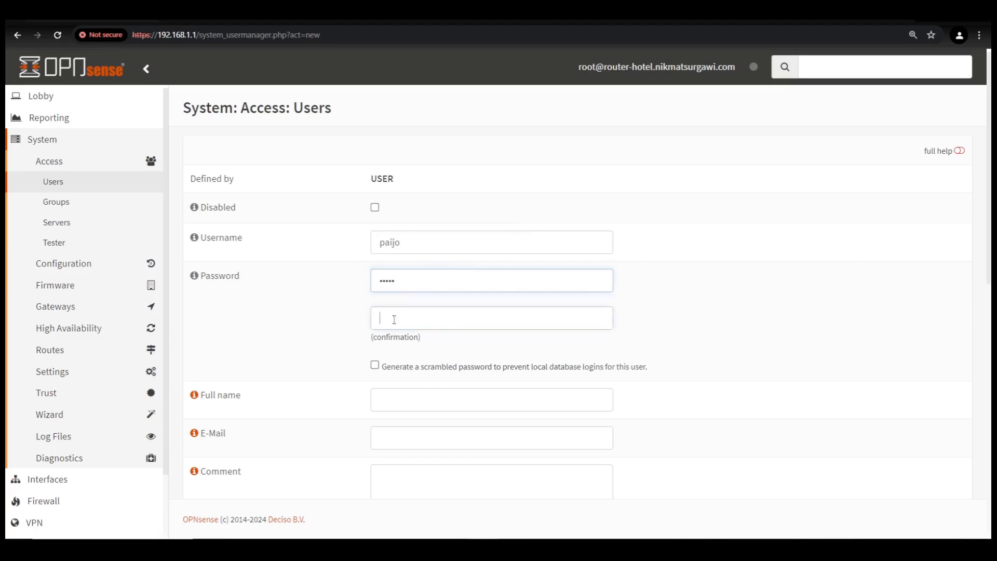
{"action": "left_click_drag", "start_coordinate": [400, 282], "coordinate": [372, 285]}
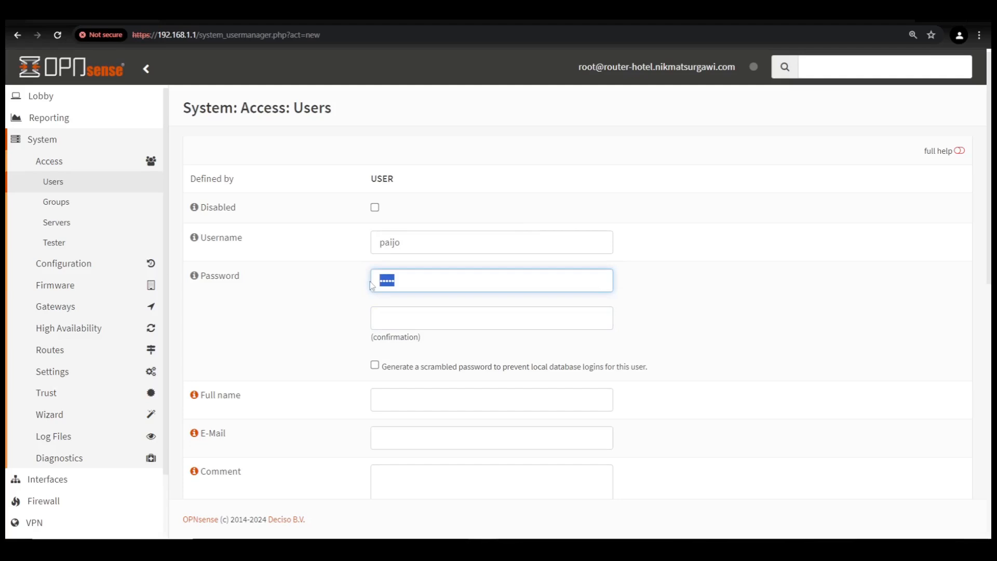
{"action": "type", "text": "*********"}
{"action": "key", "text": "Tab"}
{"action": "type", "text": "***********"}
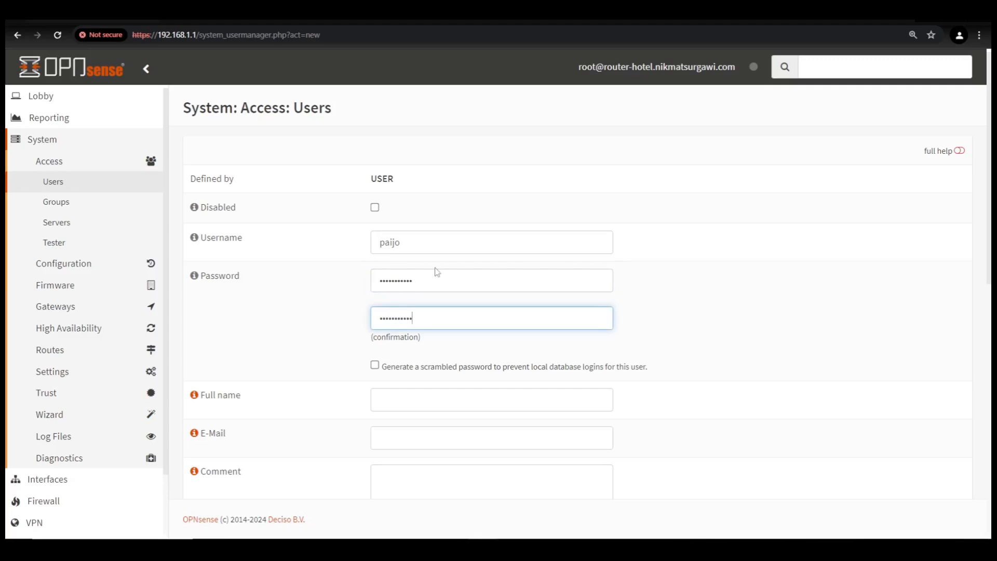
- Fill in the user's full name and e-mail address
{"action": "left_click", "coordinate": [378, 401]}
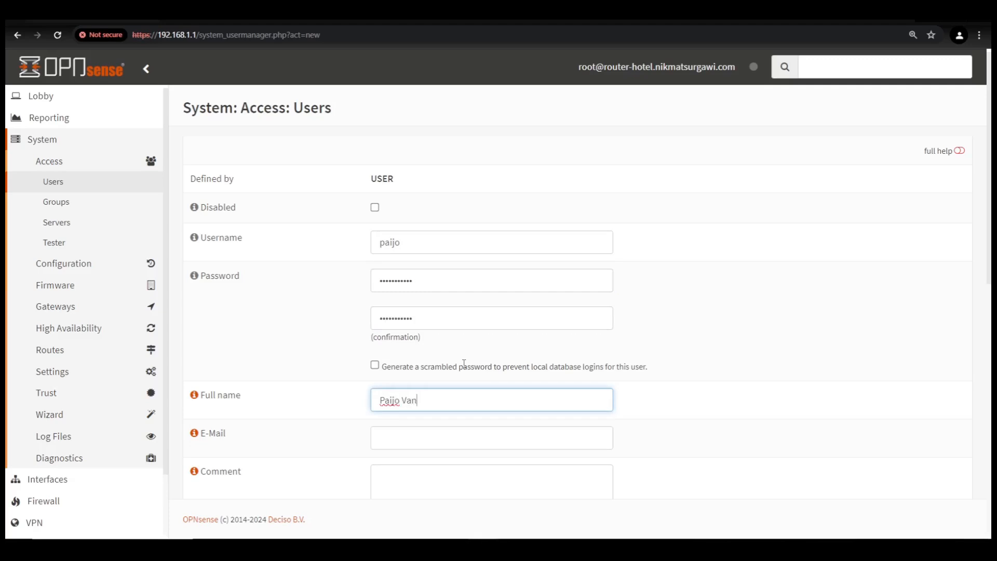
{"action": "left_click", "coordinate": [409, 440]}
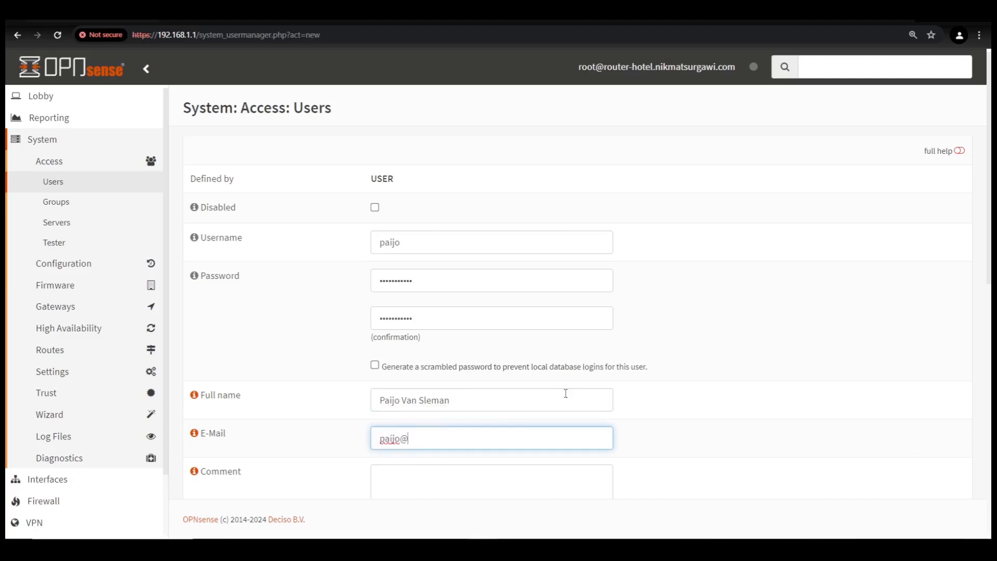
- Give the user the comment 'Direktur Hotel Nikmat Surgawi'
{"action": "left_click", "coordinate": [675, 362]}
{"action": "scroll", "coordinate": [678, 363], "scroll_direction": "down", "scroll_amount": 3}
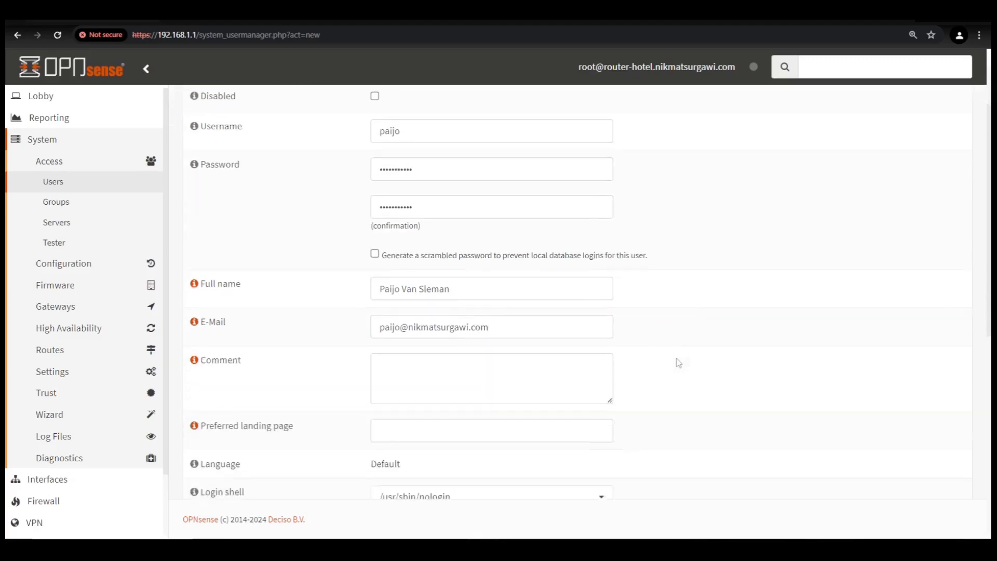
{"action": "left_click", "coordinate": [436, 318]}
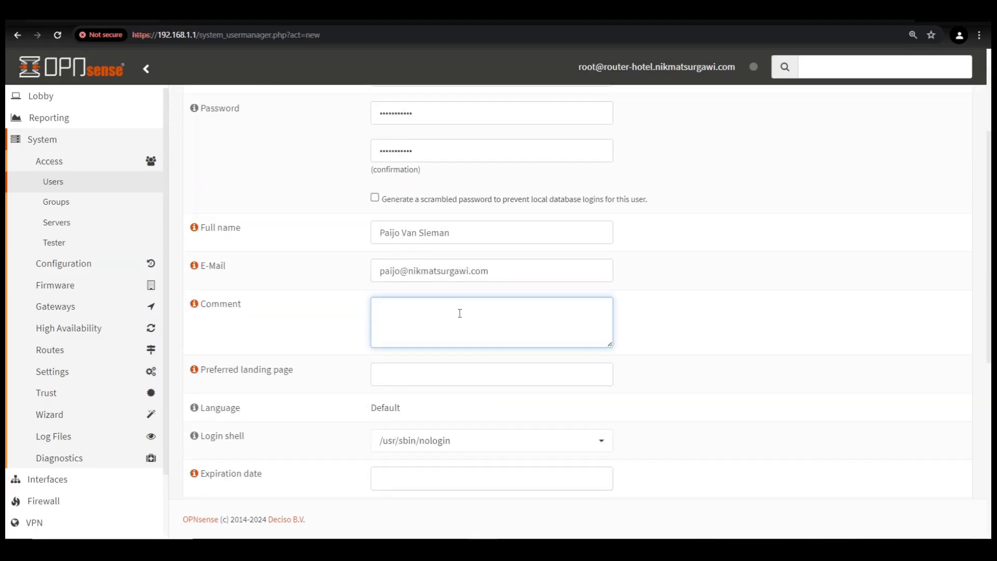
{"action": "type", "text": "Direktur Hotel Nikmat Surgawi"}
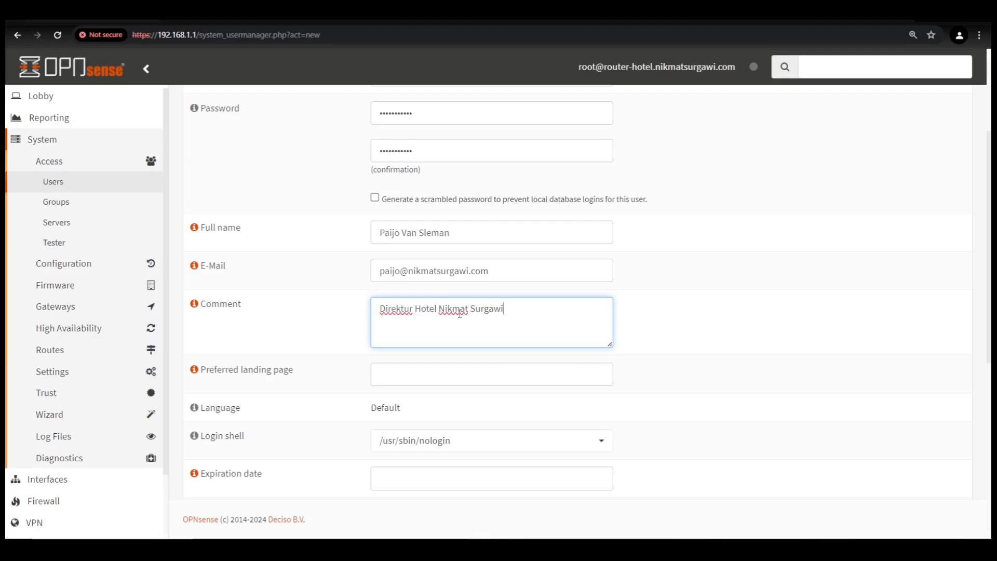
{"action": "left_click", "coordinate": [659, 319]}
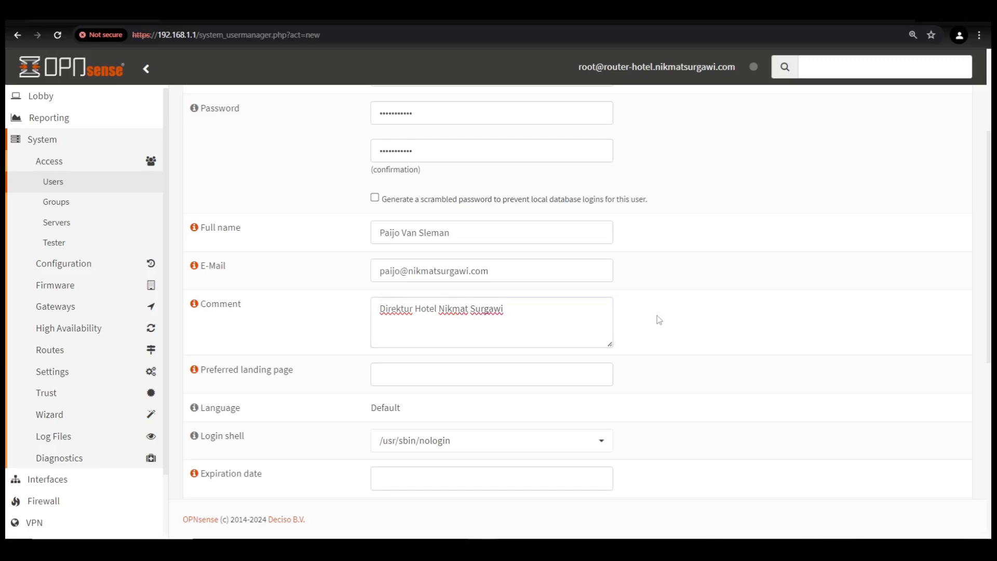
- Add the user to the Hotel-Employee group and save it
{"action": "scroll", "coordinate": [656, 316], "scroll_direction": "down", "scroll_amount": 4}
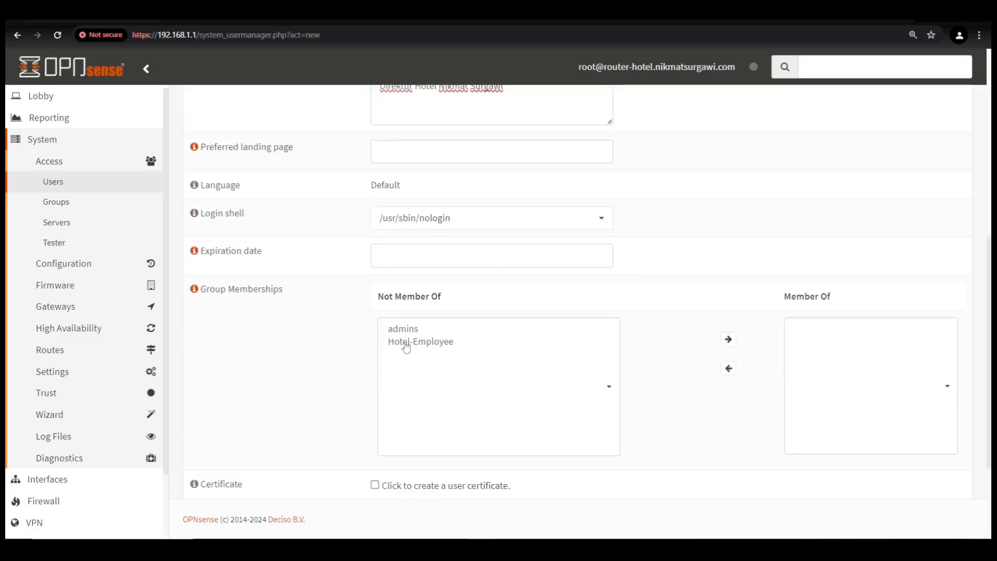
{"action": "left_click", "coordinate": [406, 347]}
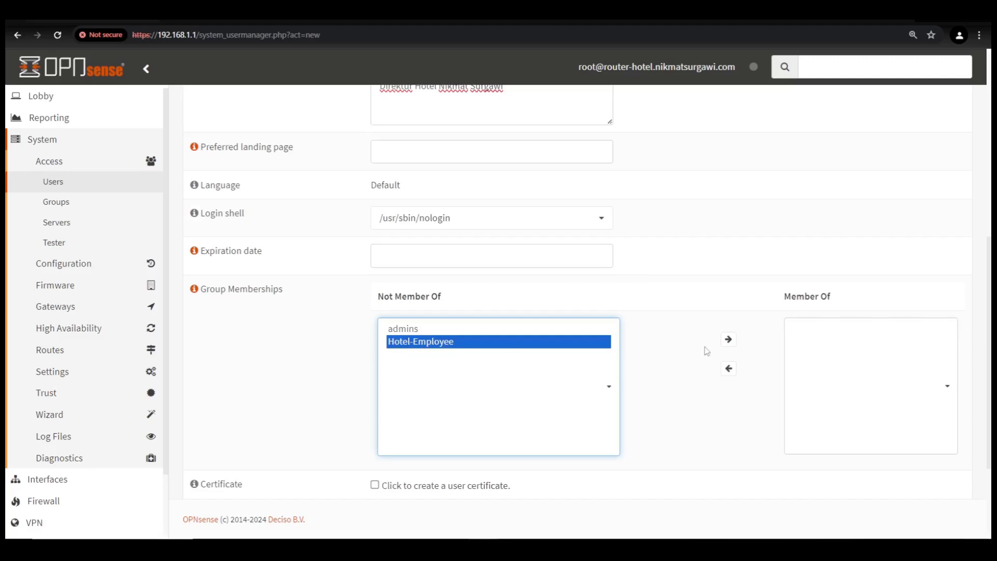
{"action": "left_click", "coordinate": [728, 339]}
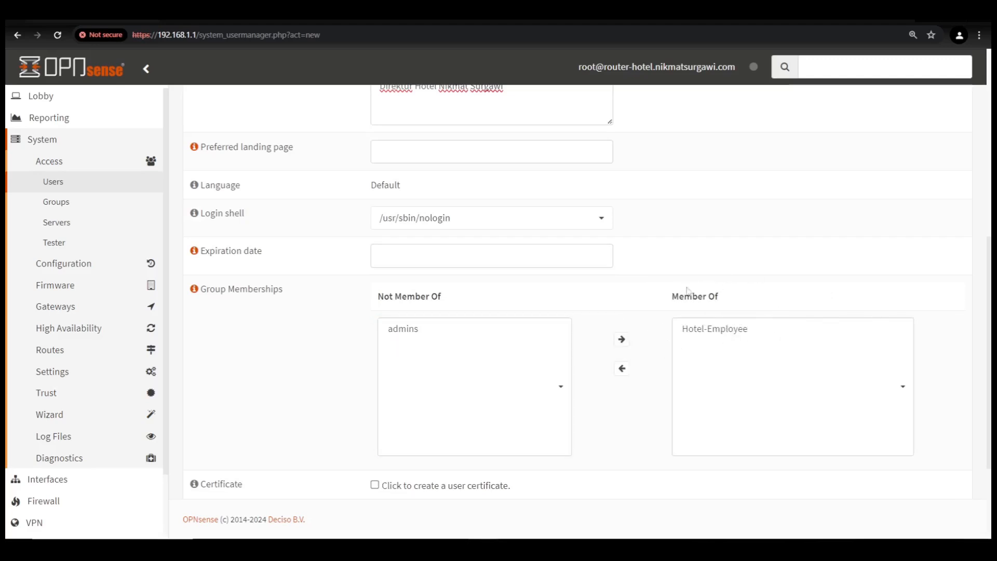
{"action": "scroll", "coordinate": [648, 315], "scroll_direction": "down", "scroll_amount": 3}
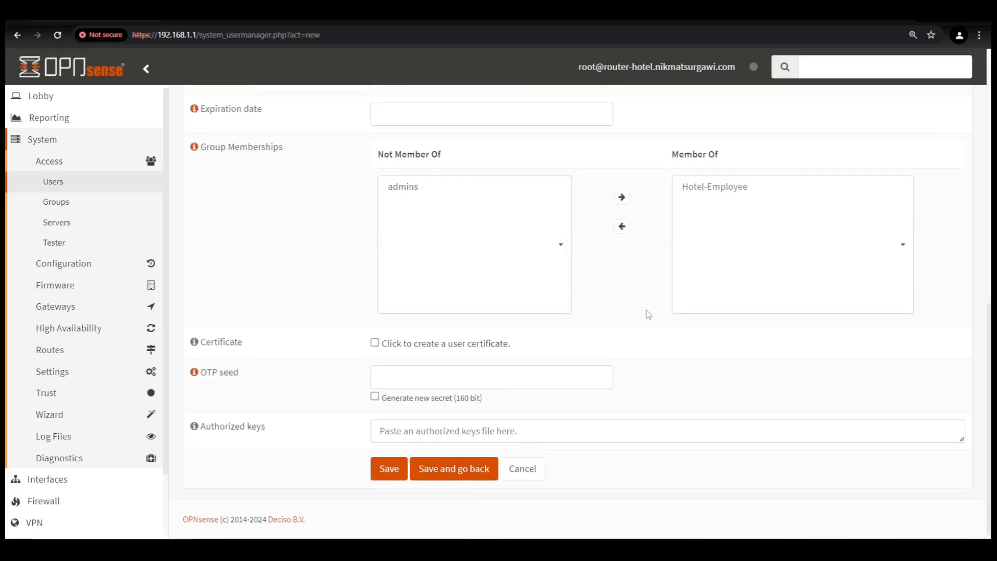
{"action": "left_click", "coordinate": [454, 470]}
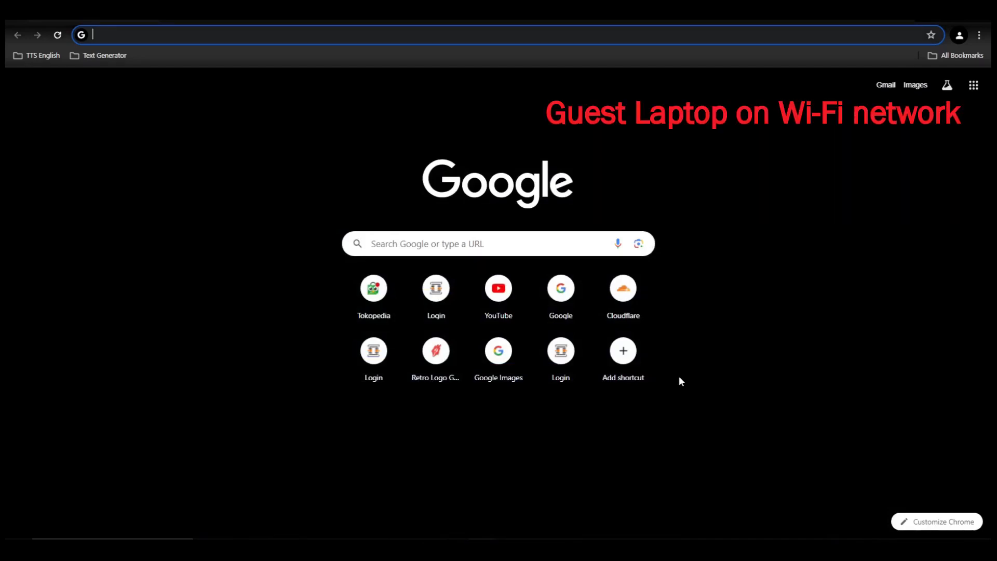
- Visit sdsu.edu from the guest laptop's Chrome to trigger the captive portal sign-in page
{"action": "type", "text": "sdsu.edu"}
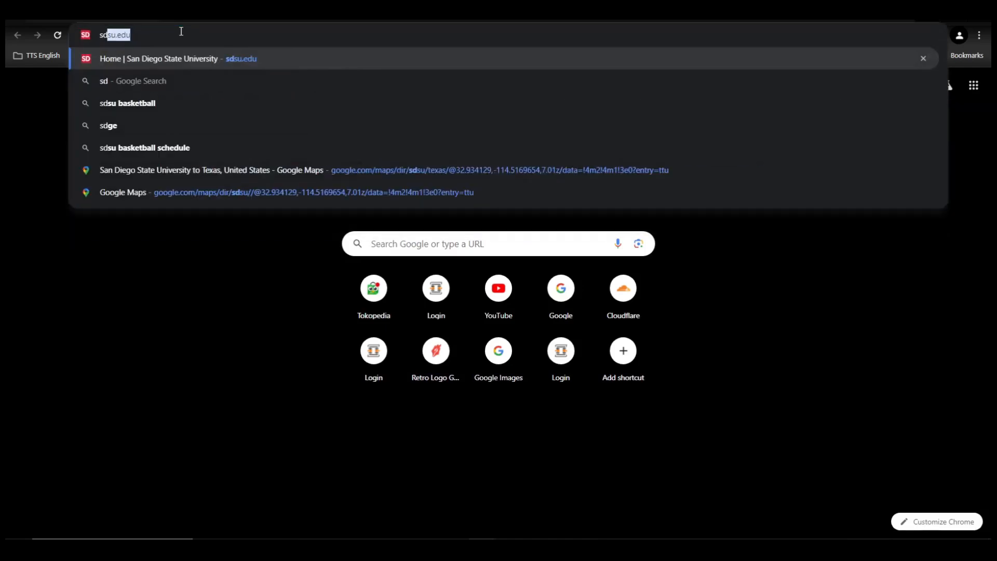
{"action": "key", "text": "Return"}
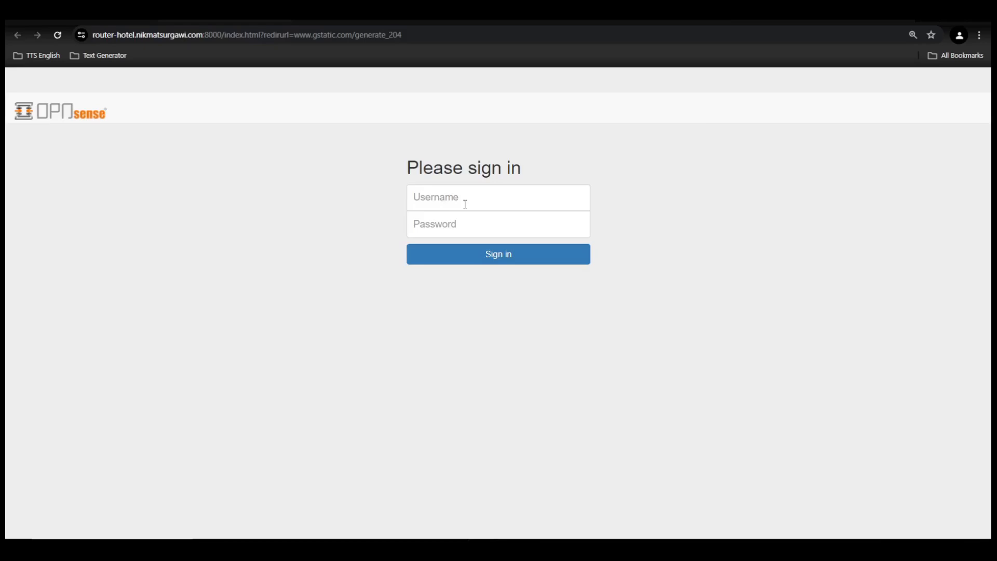
- Sign in to the captive portal with the new employee account's username and password
{"action": "scroll", "coordinate": [465, 205], "scroll_direction": "up", "scroll_amount": 3}
{"action": "scroll", "coordinate": [465, 205], "scroll_direction": "down", "scroll_amount": 2}
{"action": "scroll", "coordinate": [466, 206], "scroll_direction": "up", "scroll_amount": 1}
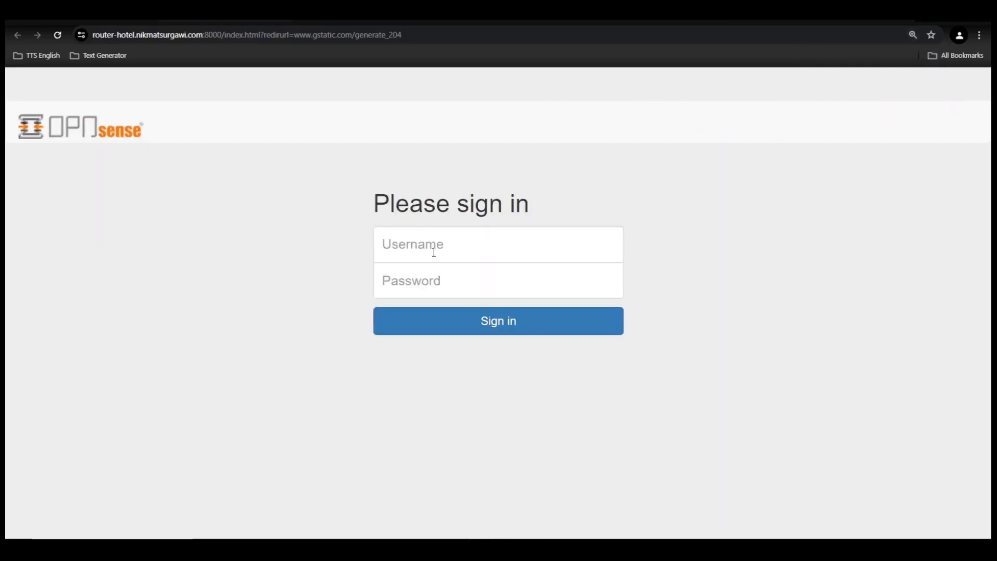
{"action": "left_click", "coordinate": [466, 239]}
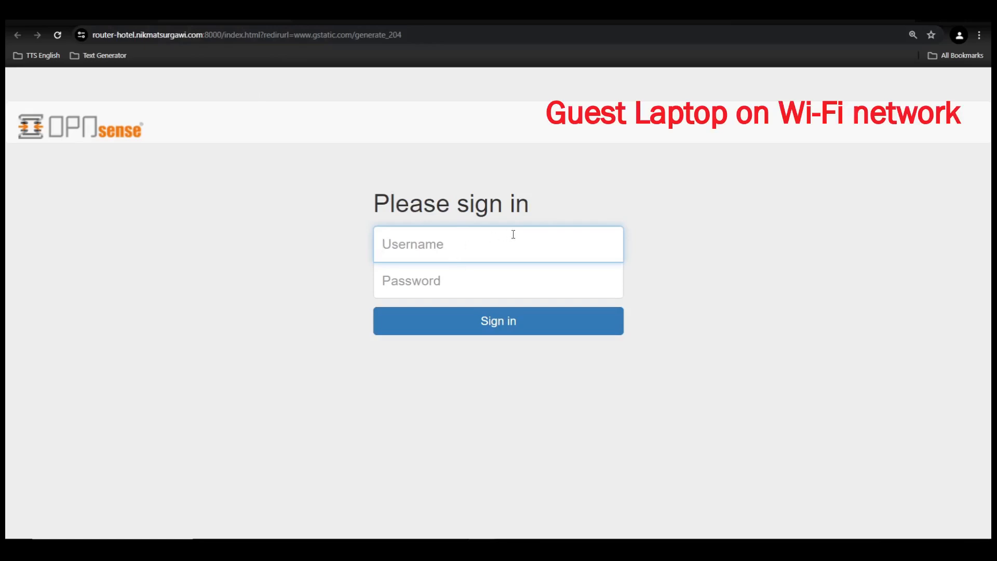
{"action": "type", "text": "paijo"}
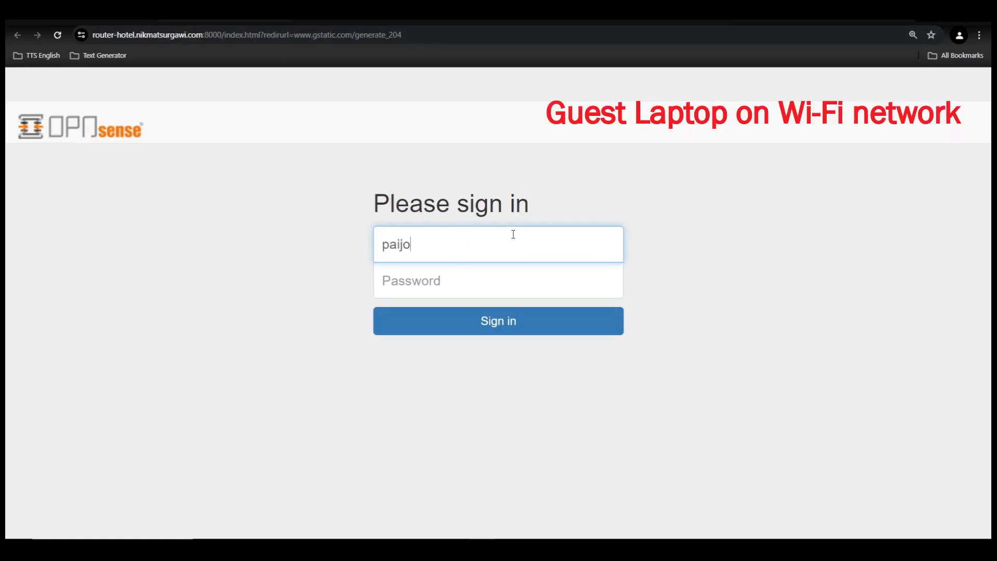
{"action": "key", "text": "Tab"}
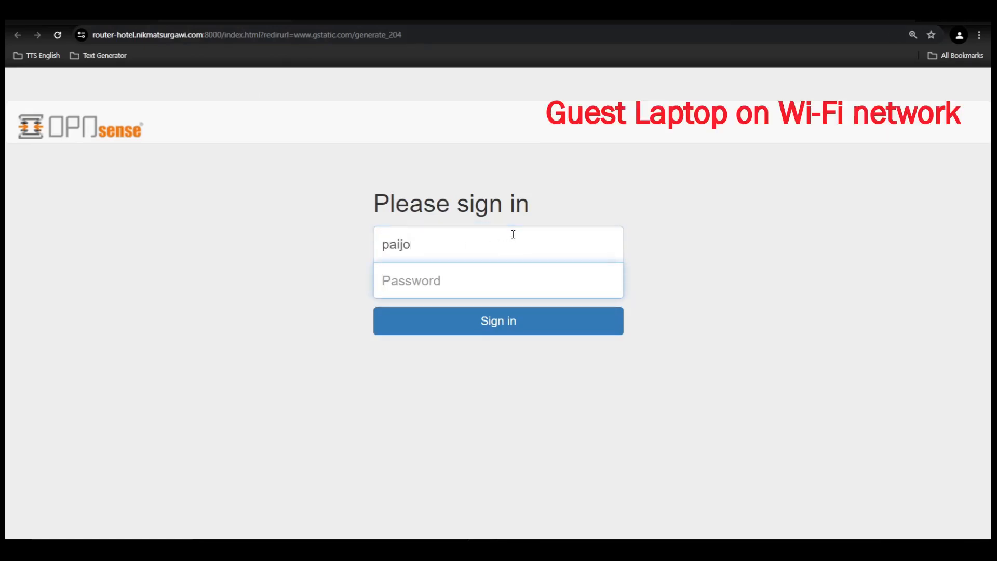
{"action": "type", "text": "1234567"}
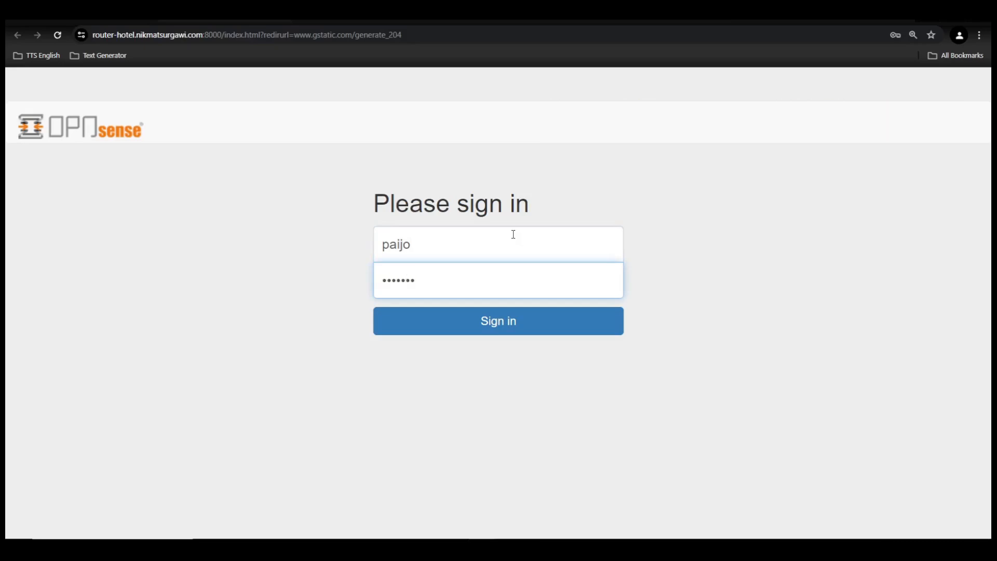
{"action": "left_click", "coordinate": [500, 324]}
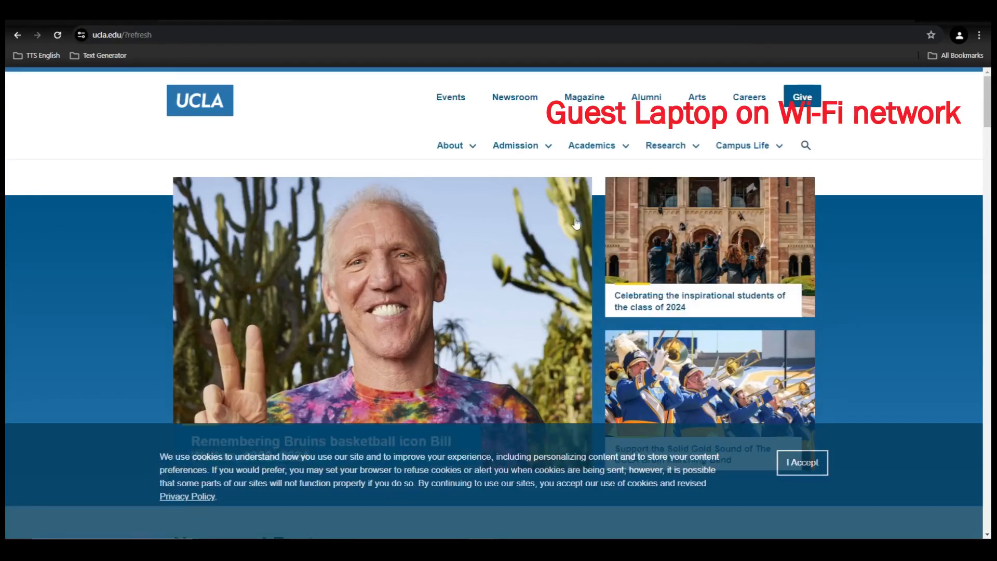
- Go back to the captive portal page and log the guest session out
{"action": "scroll", "coordinate": [576, 223], "scroll_direction": "down", "scroll_amount": 3}
{"action": "scroll", "coordinate": [576, 223], "scroll_direction": "up", "scroll_amount": 4}
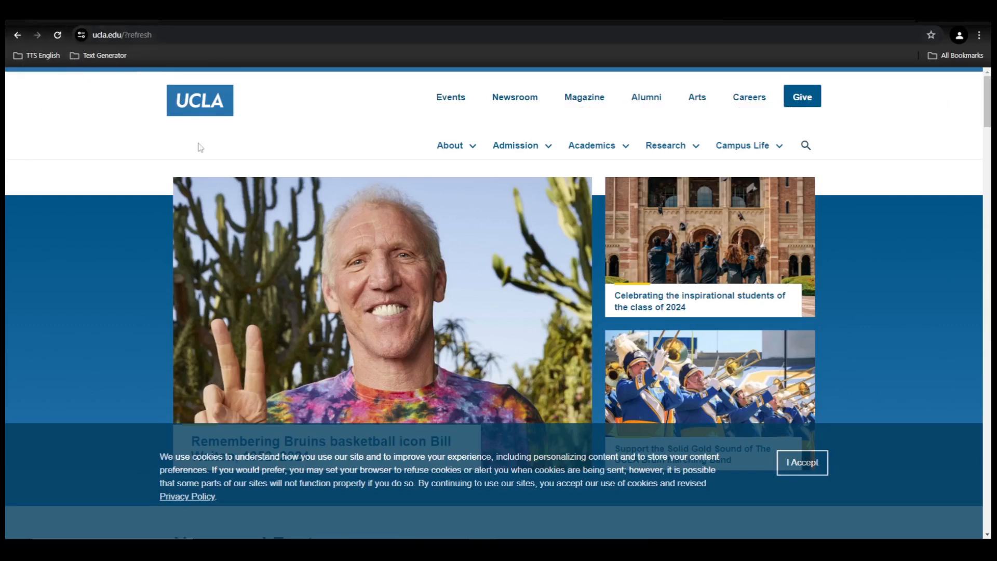
{"action": "left_click", "coordinate": [18, 36]}
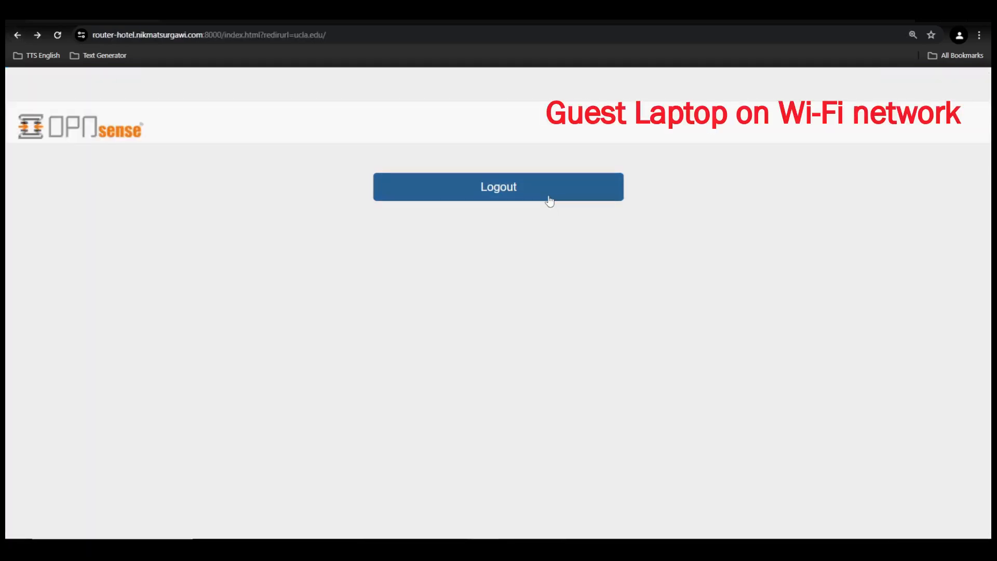
{"action": "left_click", "coordinate": [548, 199]}
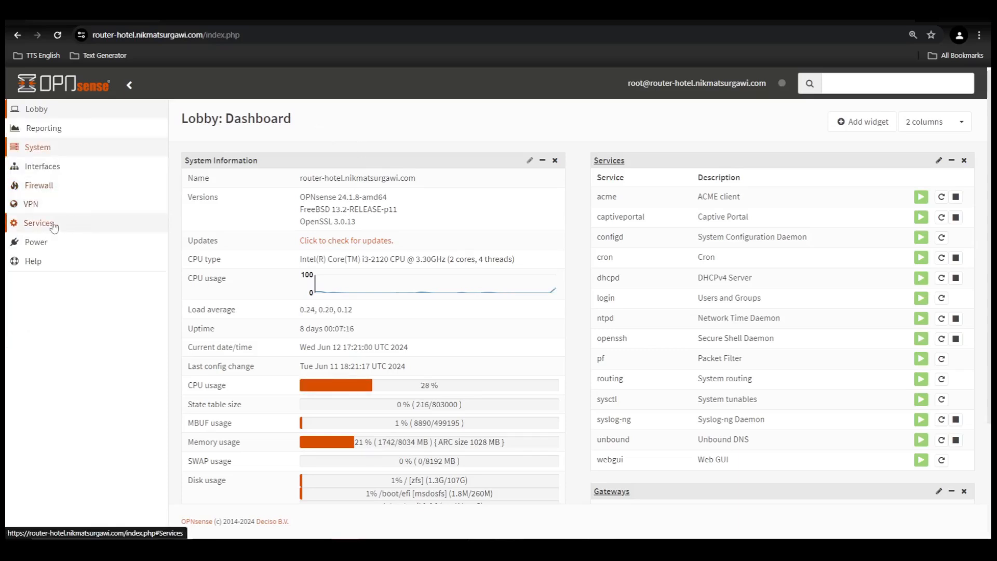
- Open Services > Captive Portal > Vouchers for the Wi-Fi Vouchers Hotel provider
{"action": "left_click", "coordinate": [38, 228]}
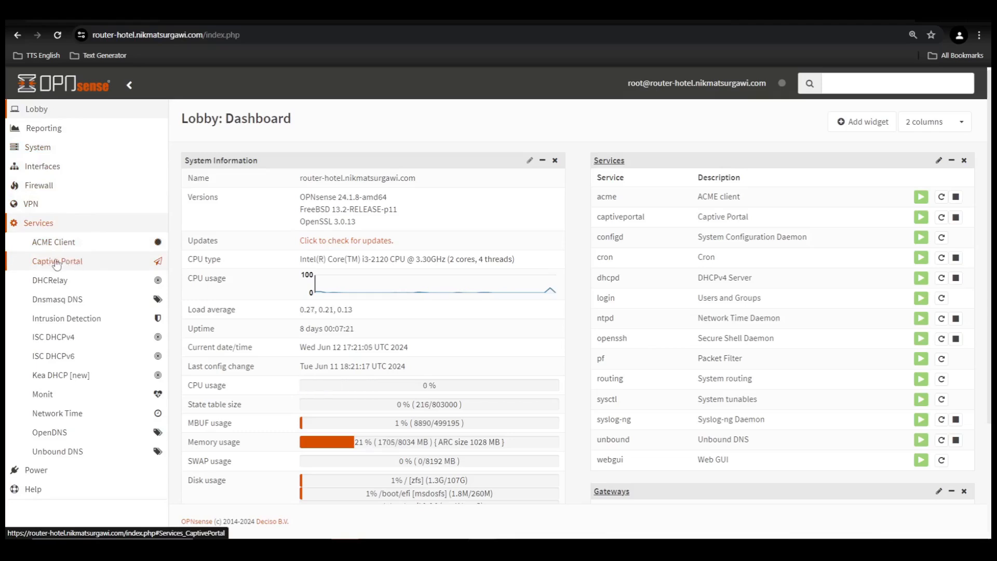
{"action": "left_click", "coordinate": [65, 265]}
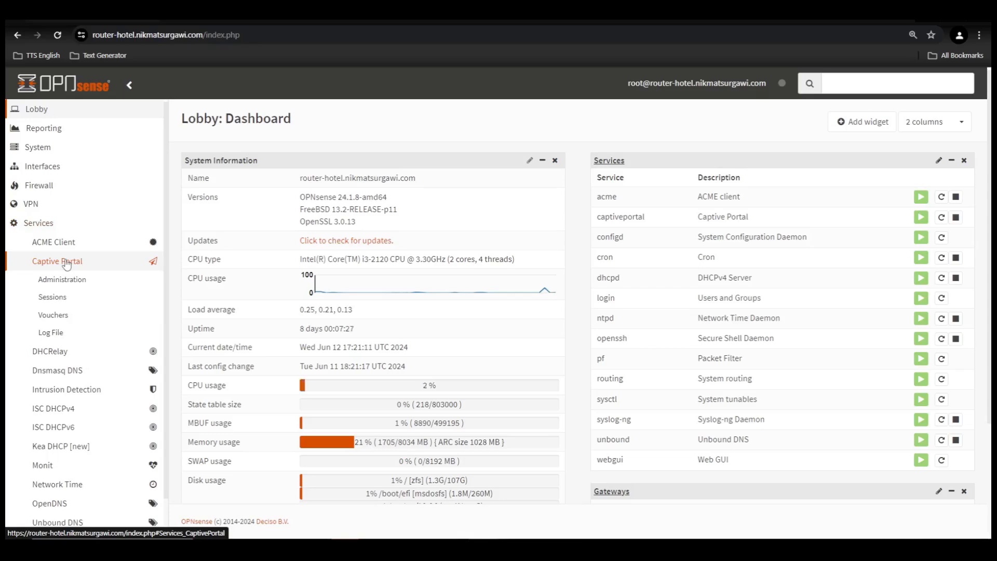
{"action": "left_click", "coordinate": [56, 316]}
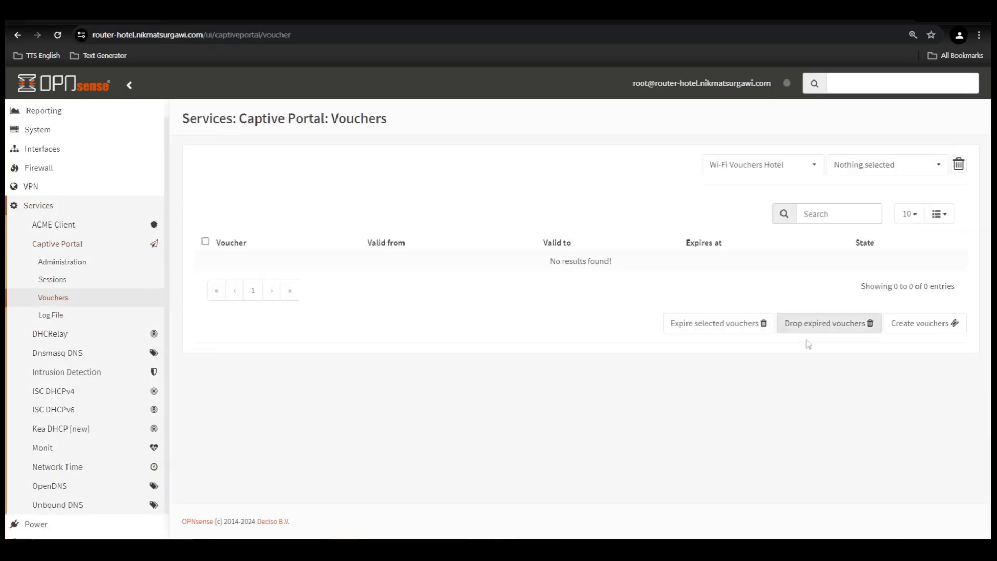
- Set up a new voucher batch with a custom count of 1000 and group name VOCHER-RESTO-BAR
{"action": "left_click", "coordinate": [914, 332]}
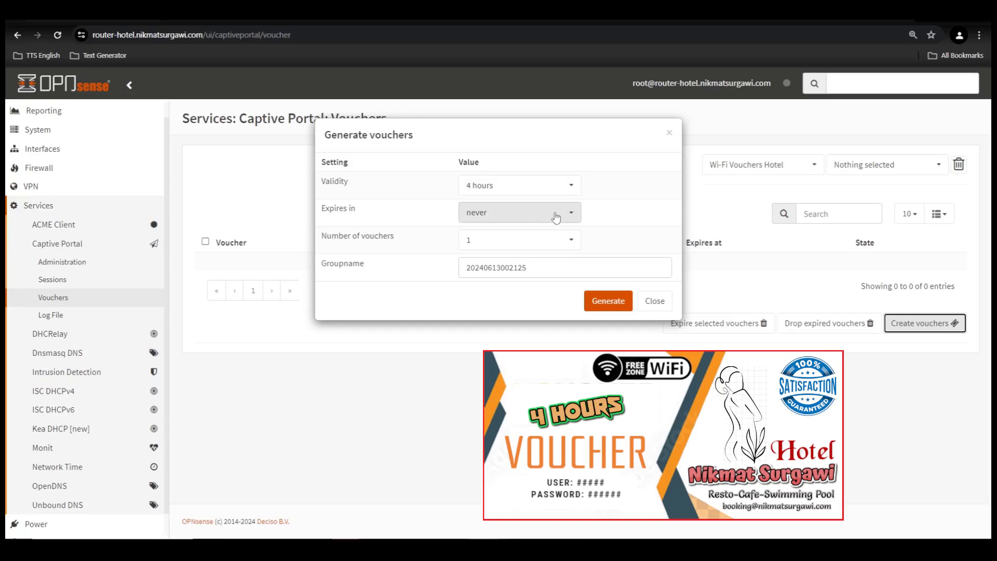
{"action": "left_click", "coordinate": [575, 245]}
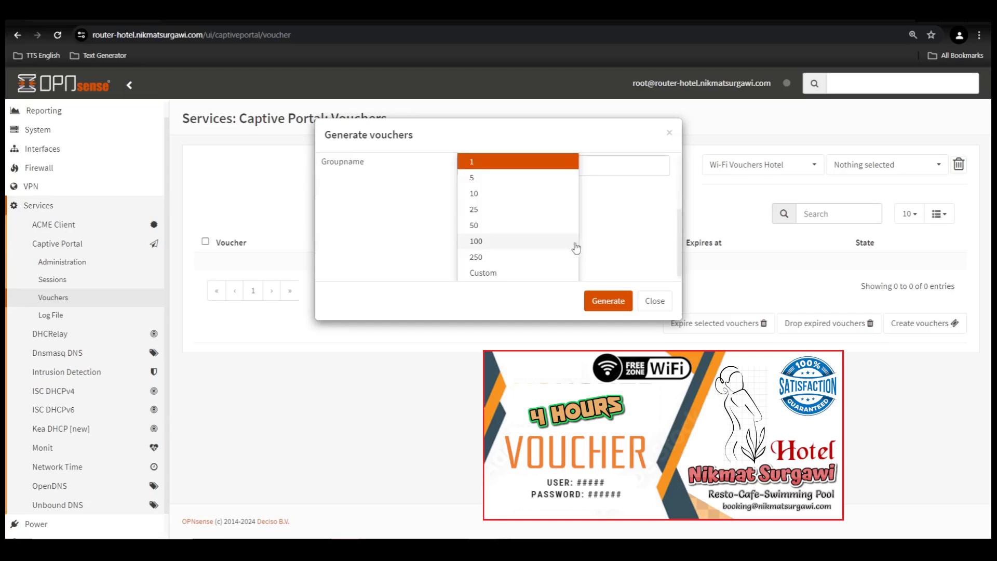
{"action": "left_click", "coordinate": [482, 273]}
{"action": "left_click", "coordinate": [499, 264]}
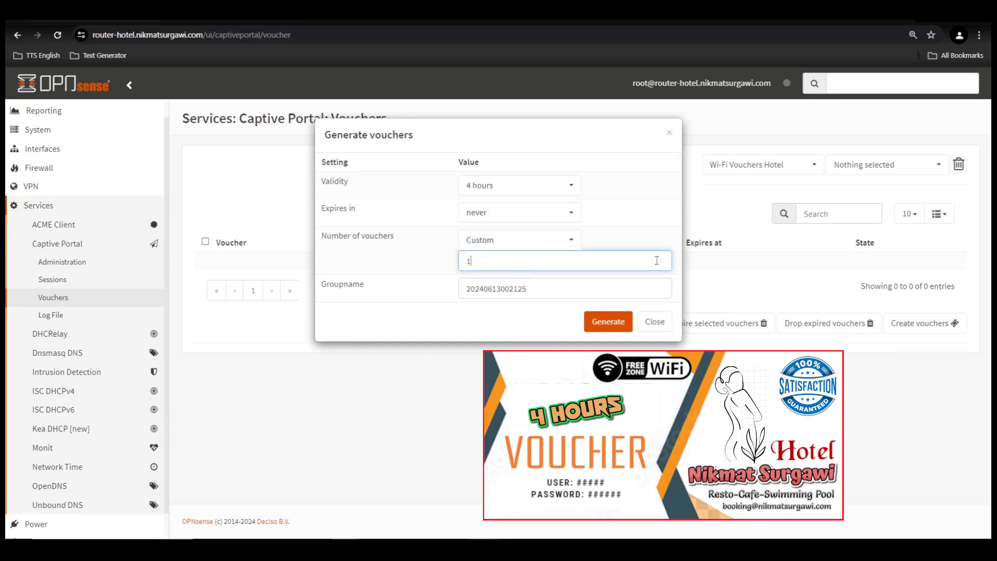
{"action": "type", "text": "000"}
{"action": "left_click_drag", "start_coordinate": [597, 287], "coordinate": [371, 292]}
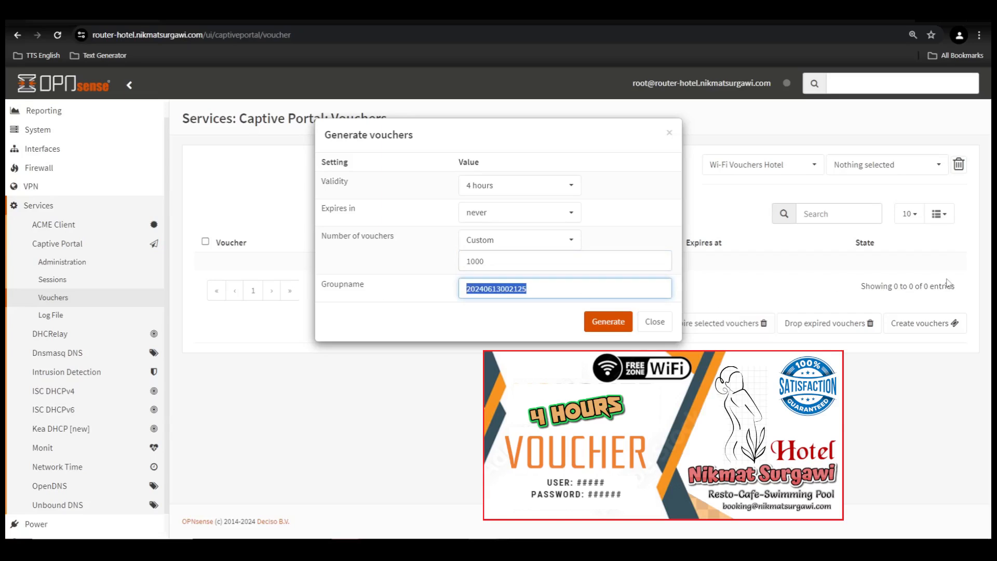
{"action": "type", "text": "VOCHER"}
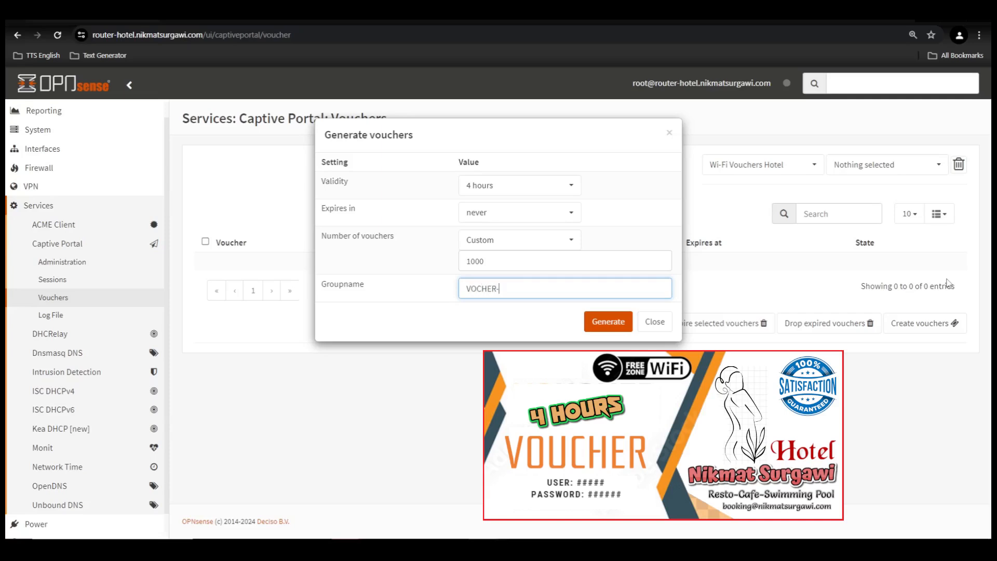
{"action": "type", "text": "-RESTO-BAR"}
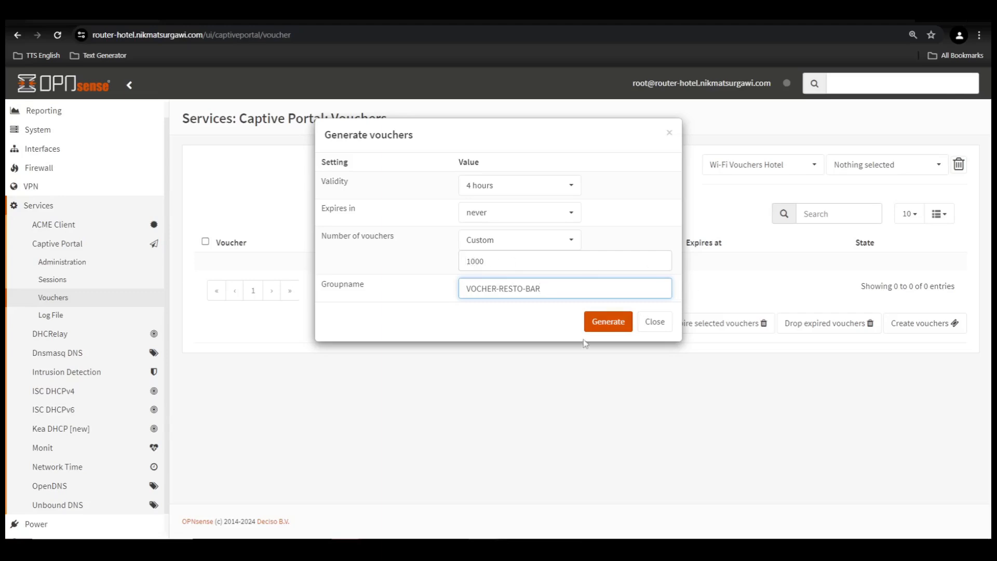
- Generate the vouchers, save them as vocher-resto-bar.csv on the Desktop, and show it in its folder
{"action": "left_click", "coordinate": [609, 326]}
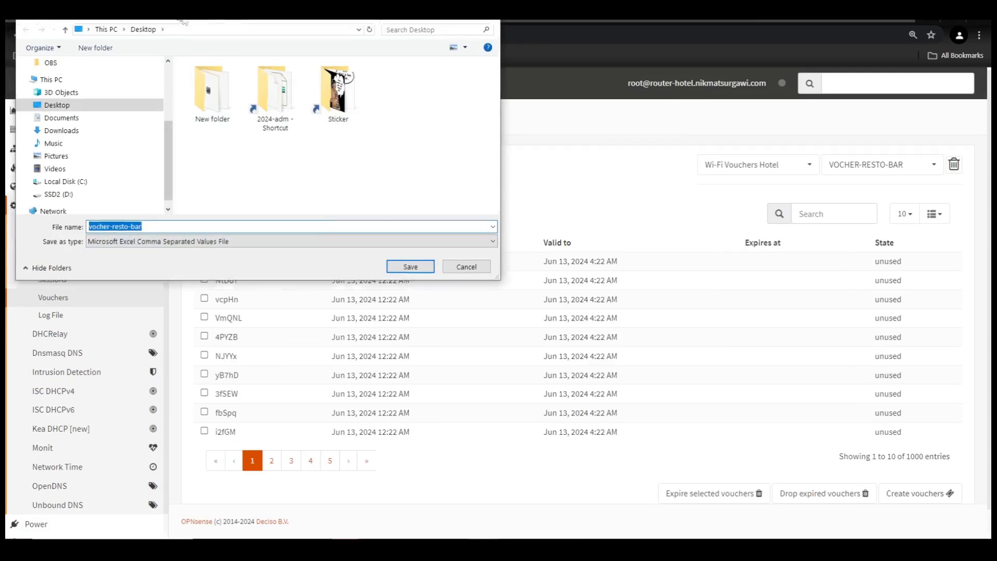
{"action": "left_click_drag", "start_coordinate": [173, 12], "coordinate": [533, 215]}
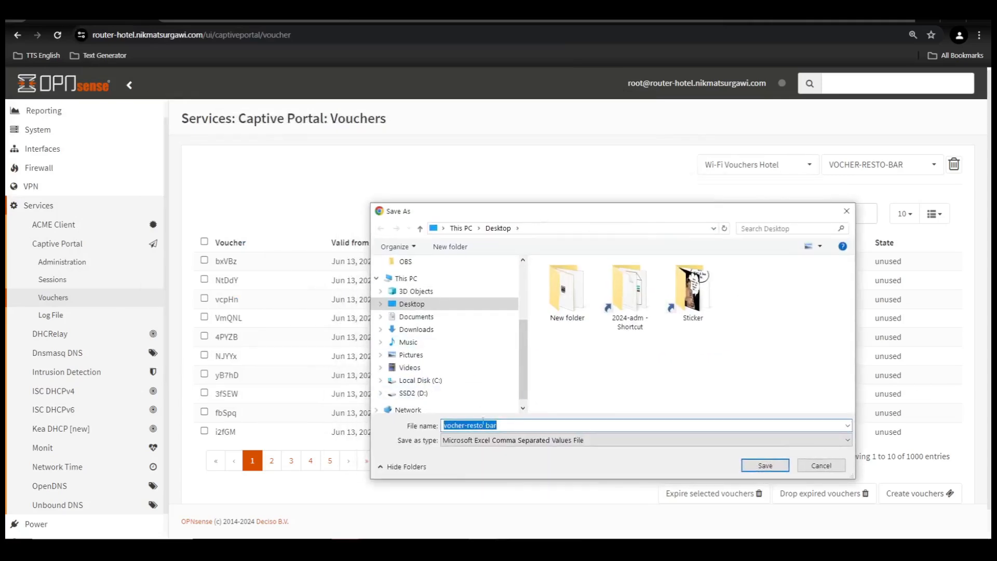
{"action": "left_click", "coordinate": [513, 427]}
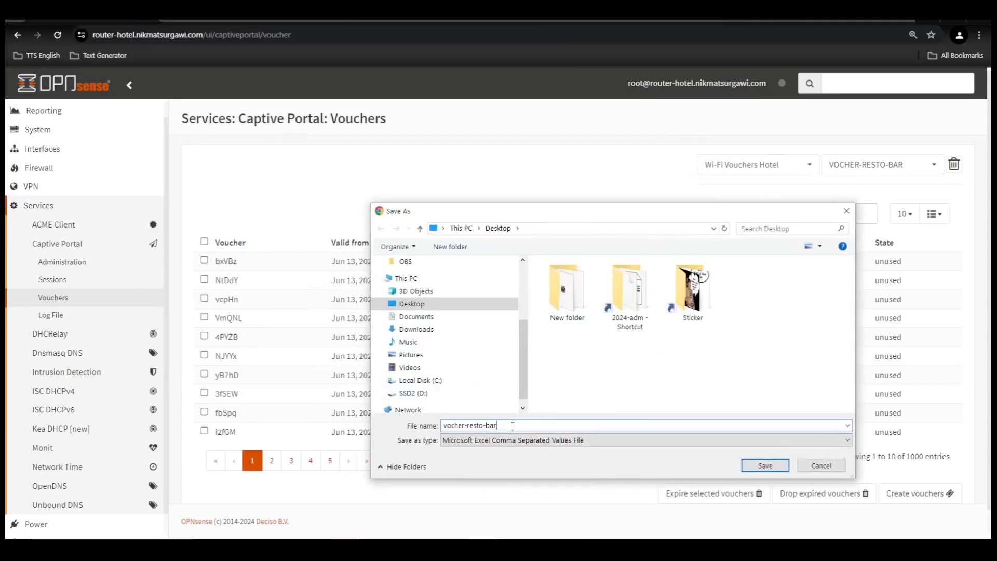
{"action": "left_click_drag", "start_coordinate": [503, 426], "coordinate": [431, 425]}
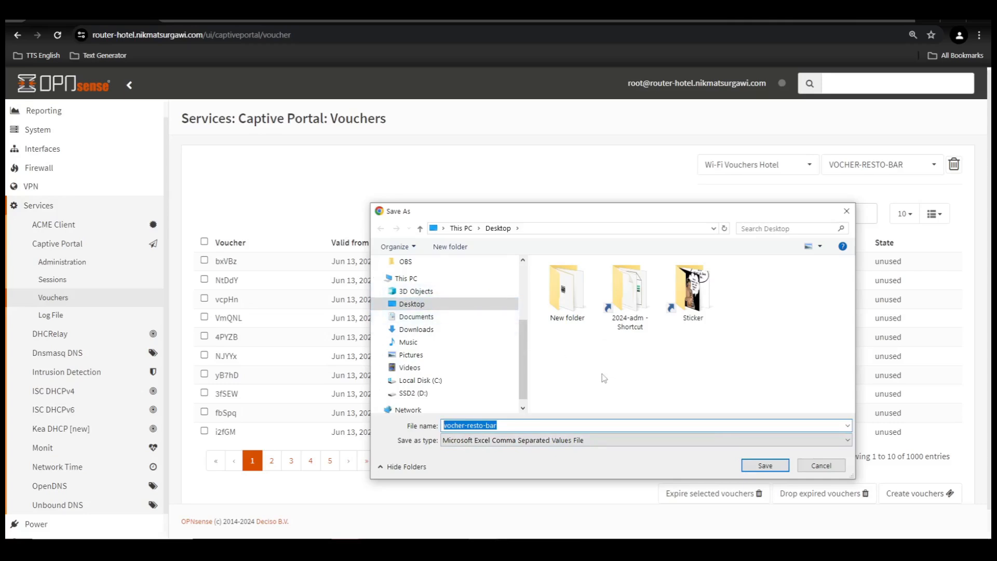
{"action": "left_click", "coordinate": [465, 425]}
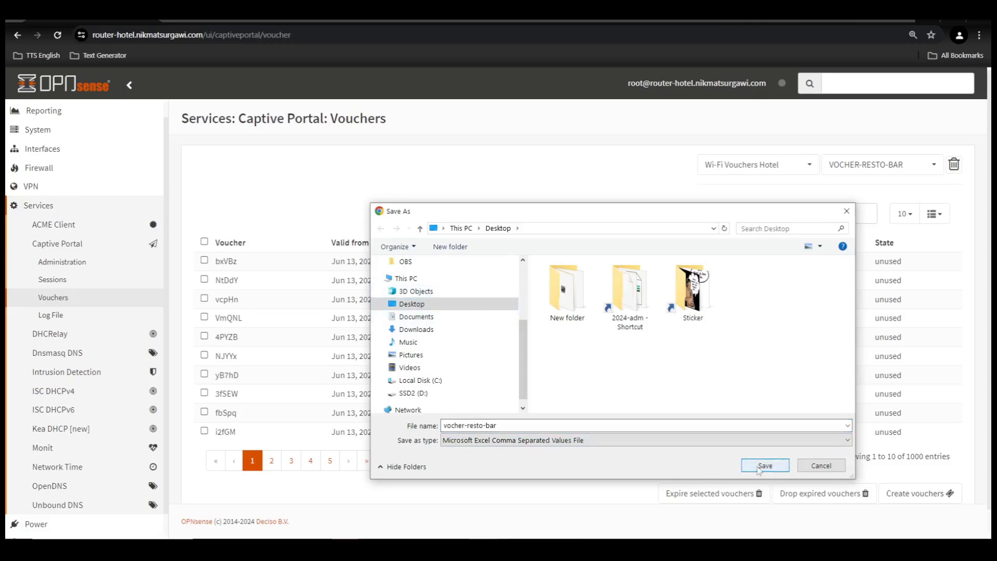
{"action": "left_click", "coordinate": [760, 467]}
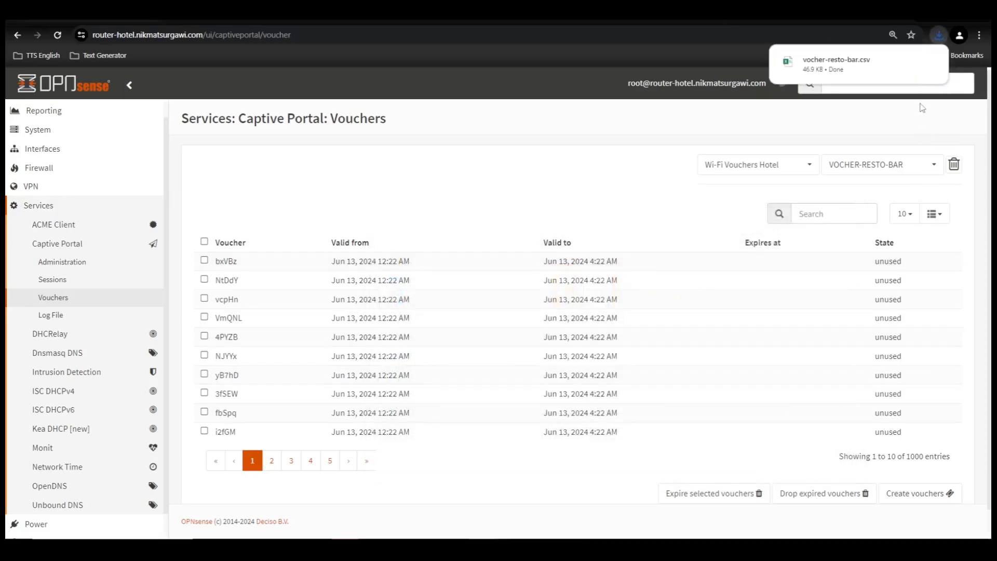
{"action": "mouse_move", "coordinate": [927, 65]}
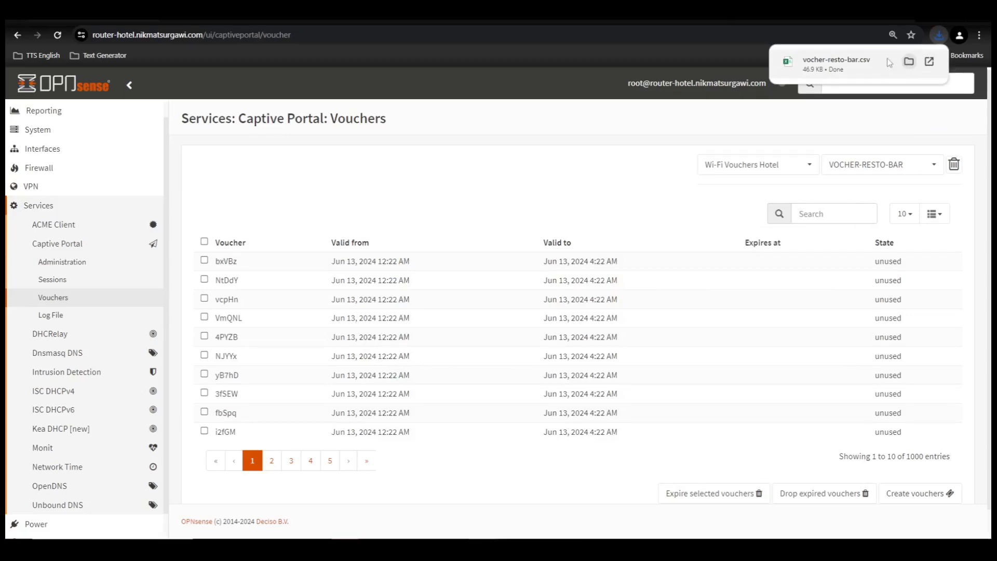
{"action": "left_click", "coordinate": [909, 63]}
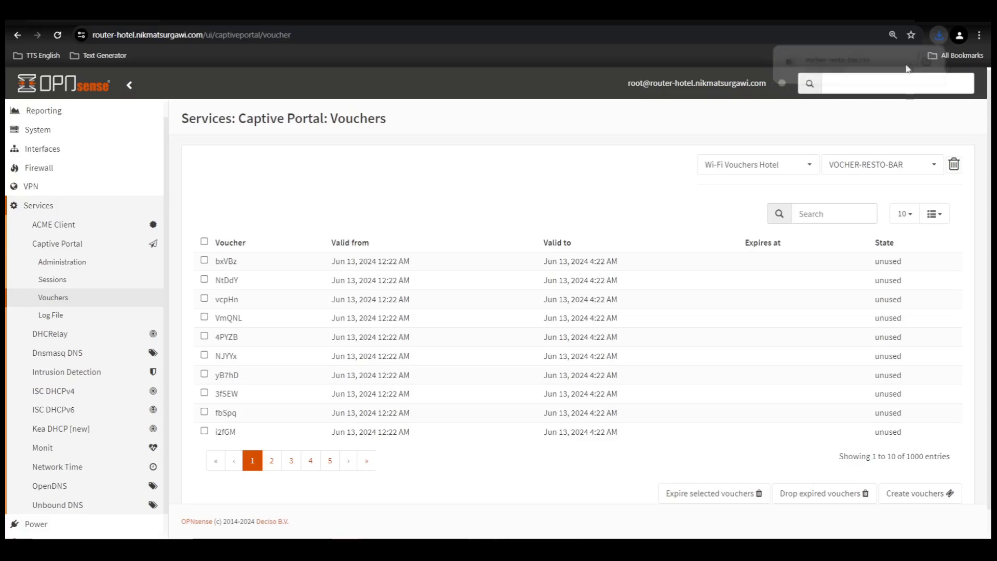
- Inspect vocher-resto-bar.csv's voucher rows in Excel, then close it without saving
{"action": "double_click", "coordinate": [596, 237]}
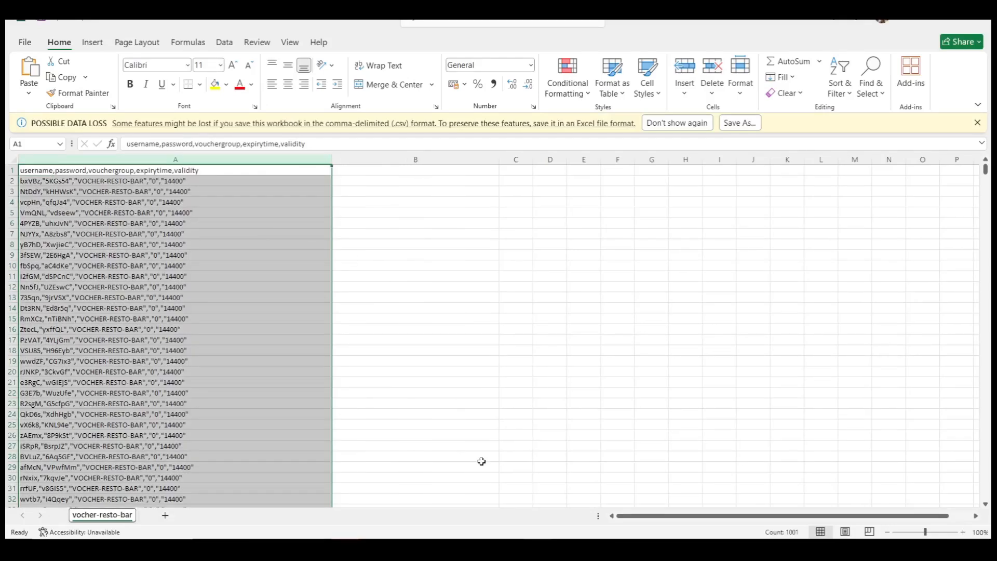
{"action": "scroll", "coordinate": [89, 315], "scroll_direction": "up", "scroll_amount": 6, "text": "ctrl"}
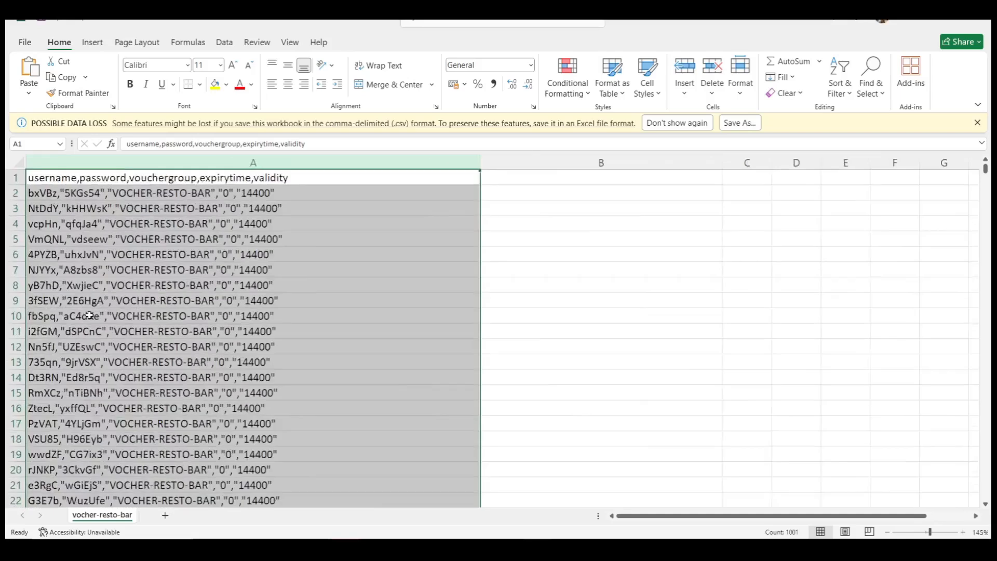
{"action": "scroll", "coordinate": [89, 314], "scroll_direction": "up", "scroll_amount": 5, "text": "ctrl"}
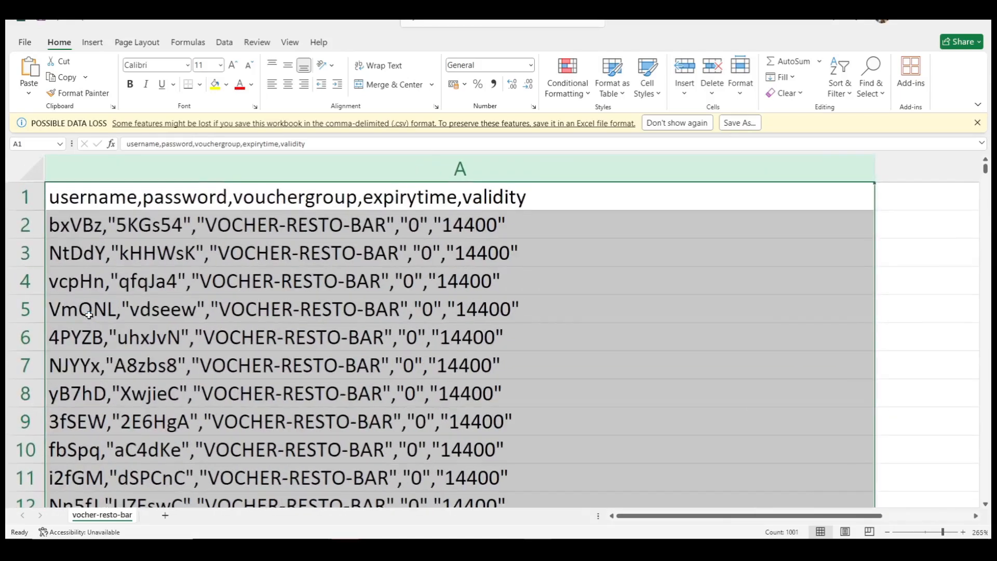
{"action": "left_click", "coordinate": [211, 233]}
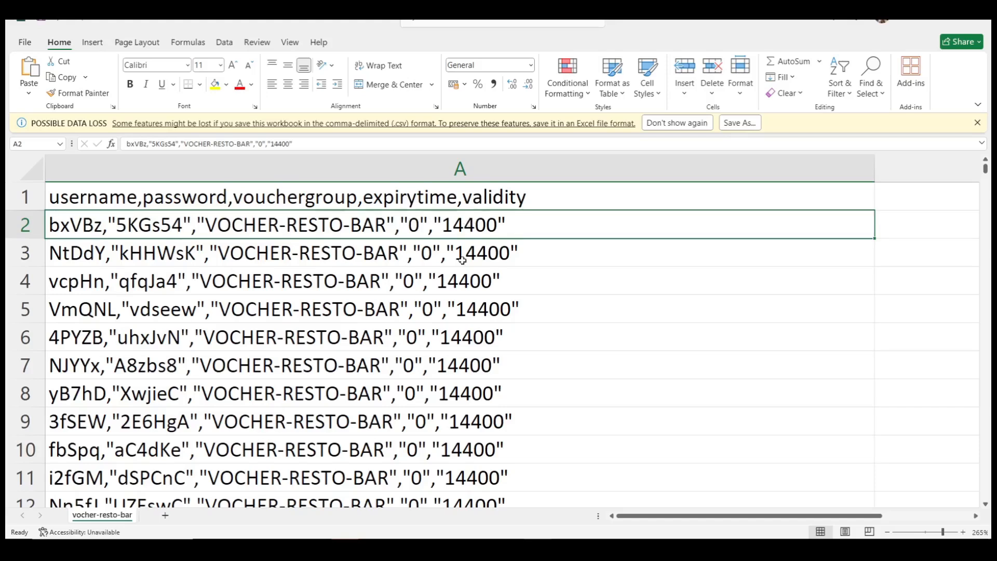
{"action": "scroll", "coordinate": [458, 323], "scroll_direction": "down", "scroll_amount": 3}
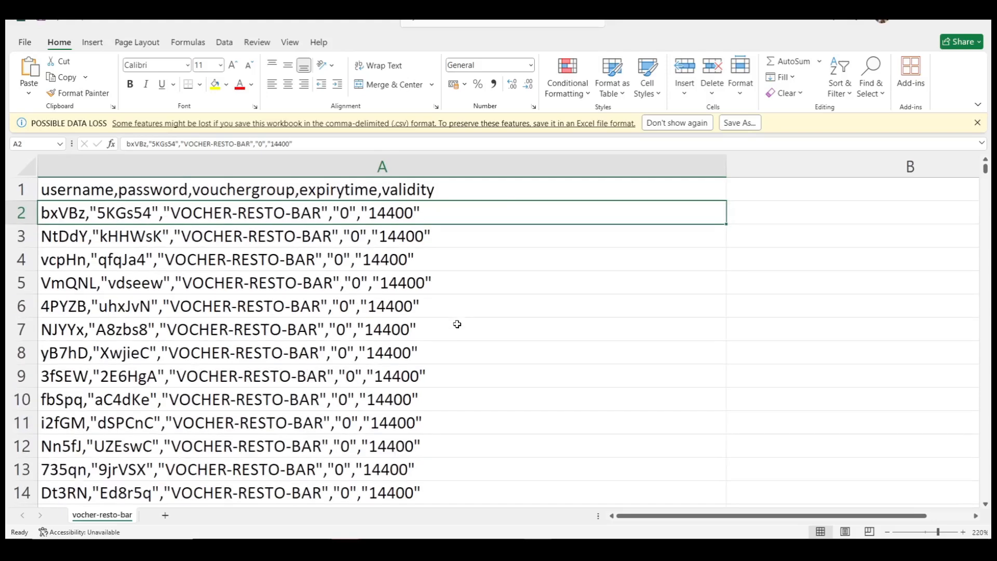
{"action": "left_click", "coordinate": [976, 25]}
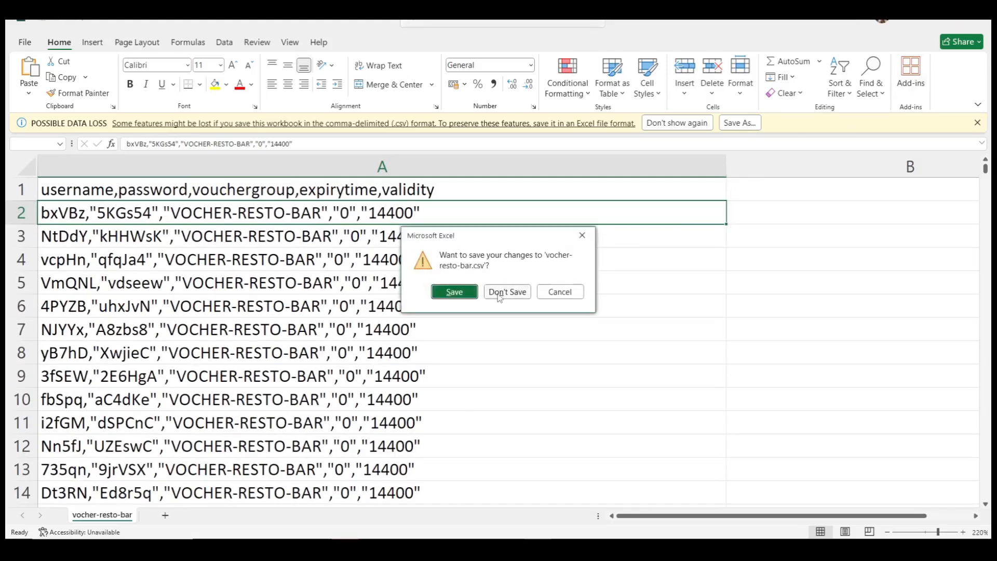
{"action": "left_click", "coordinate": [498, 294]}
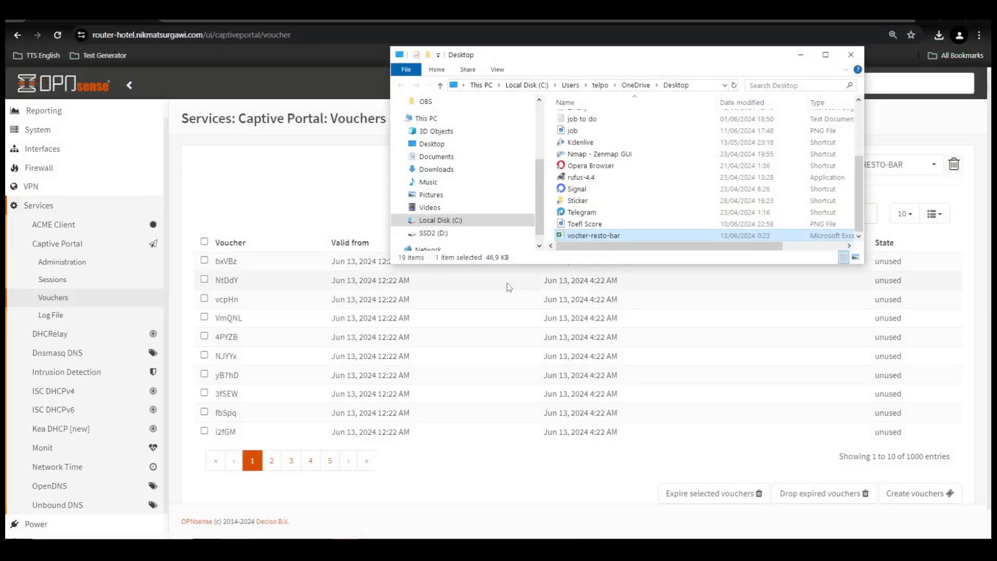
- Start another voucher batch with a validity of 1 day
{"action": "left_click", "coordinate": [851, 54]}
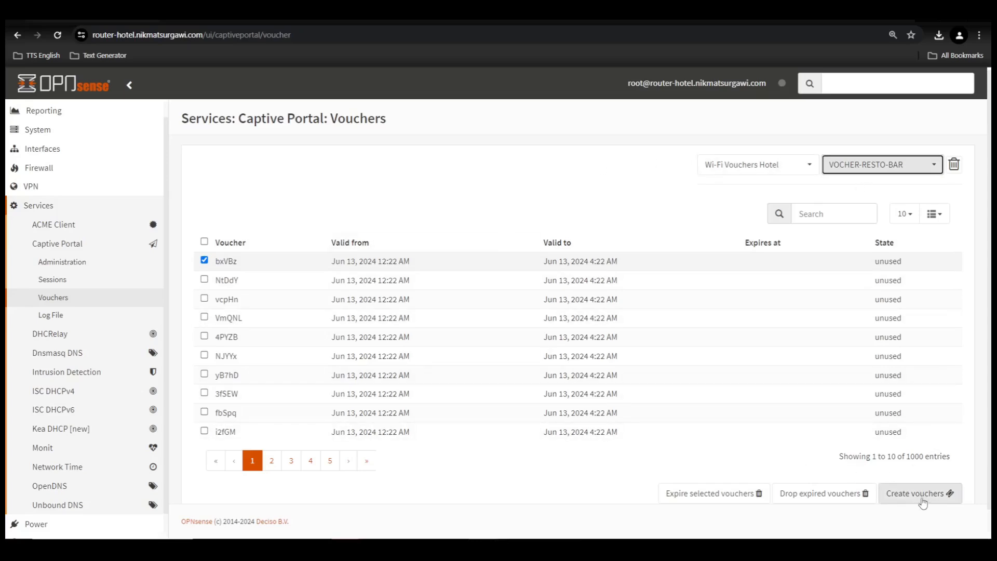
{"action": "left_click", "coordinate": [923, 494]}
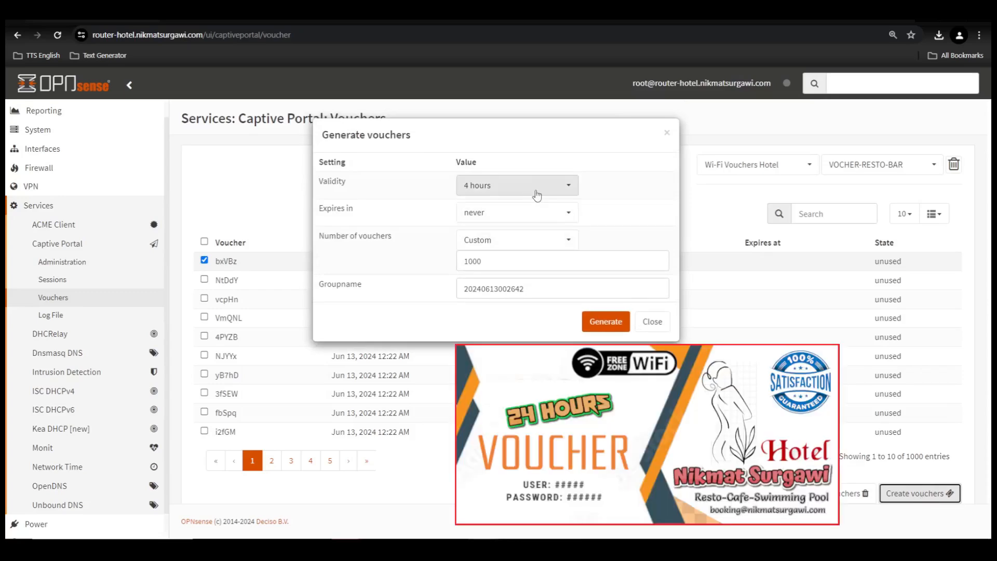
{"action": "left_click", "coordinate": [535, 190]}
{"action": "left_click", "coordinate": [506, 209]}
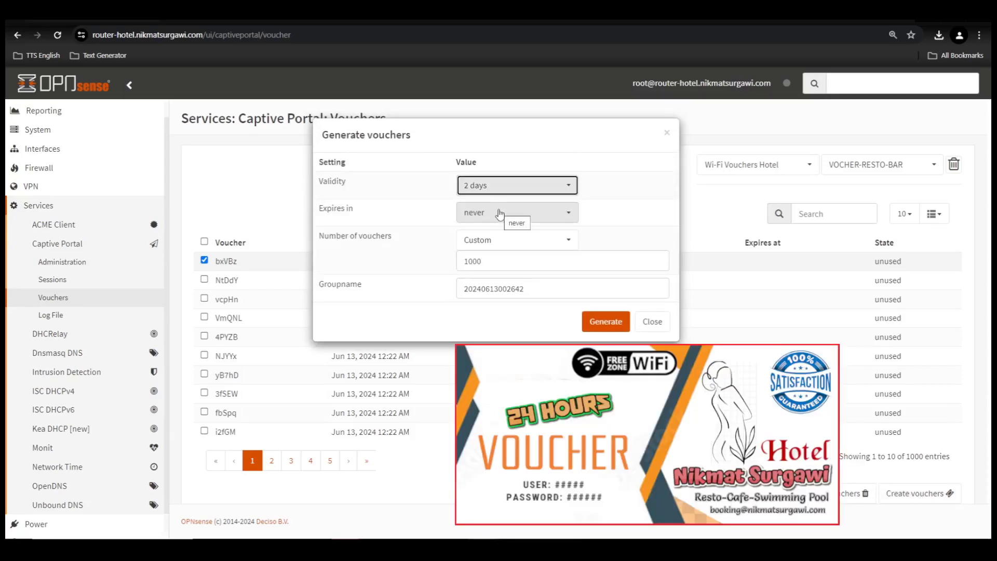
{"action": "left_click", "coordinate": [568, 188]}
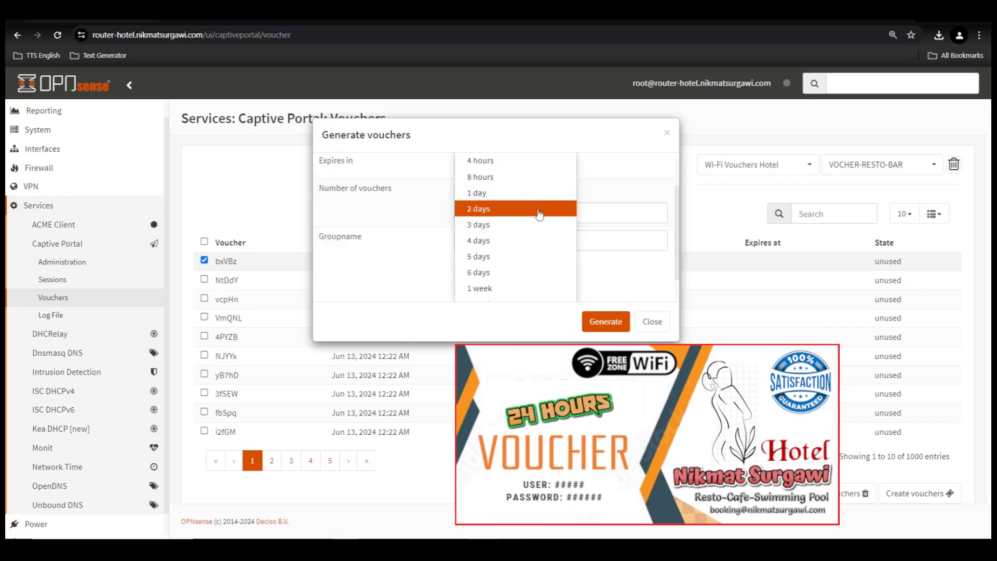
{"action": "left_click", "coordinate": [522, 195]}
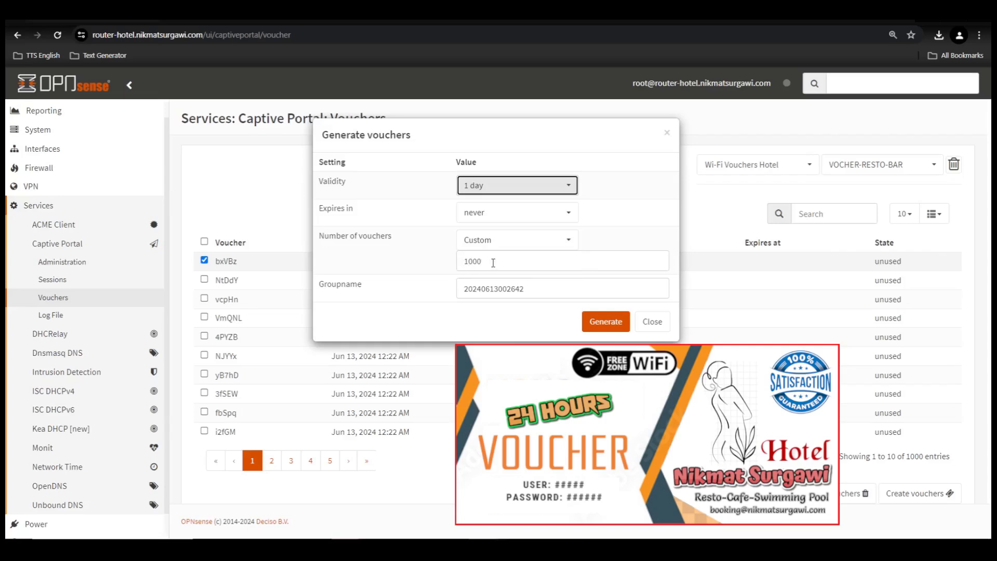
- Set the count to 2000 and group name VOUCHER-GUEST-ROOM, then generate the vouchers
{"action": "left_click", "coordinate": [490, 263]}
{"action": "left_click_drag", "start_coordinate": [491, 263], "coordinate": [373, 258]}
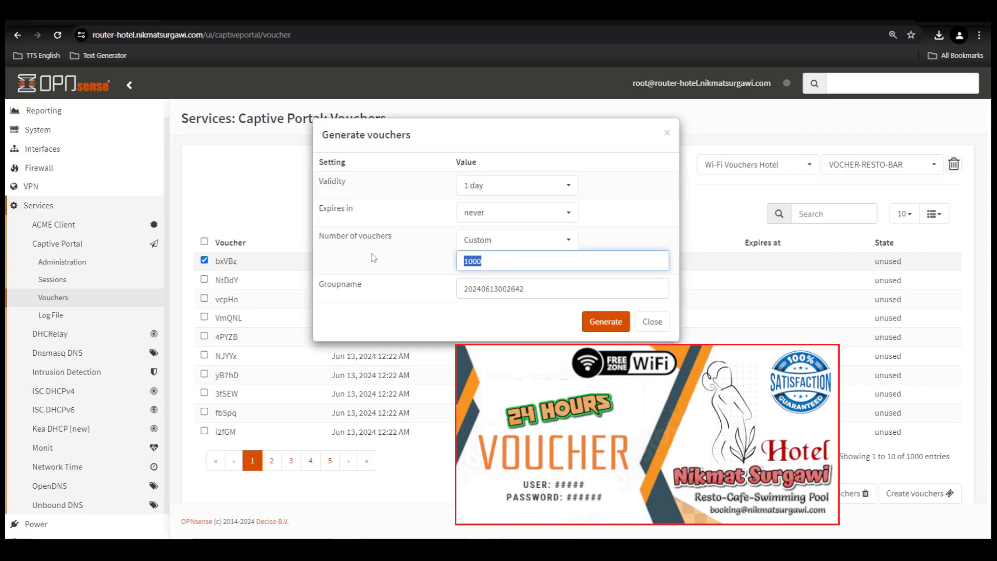
{"action": "type", "text": "2000"}
{"action": "left_click", "coordinate": [436, 263]}
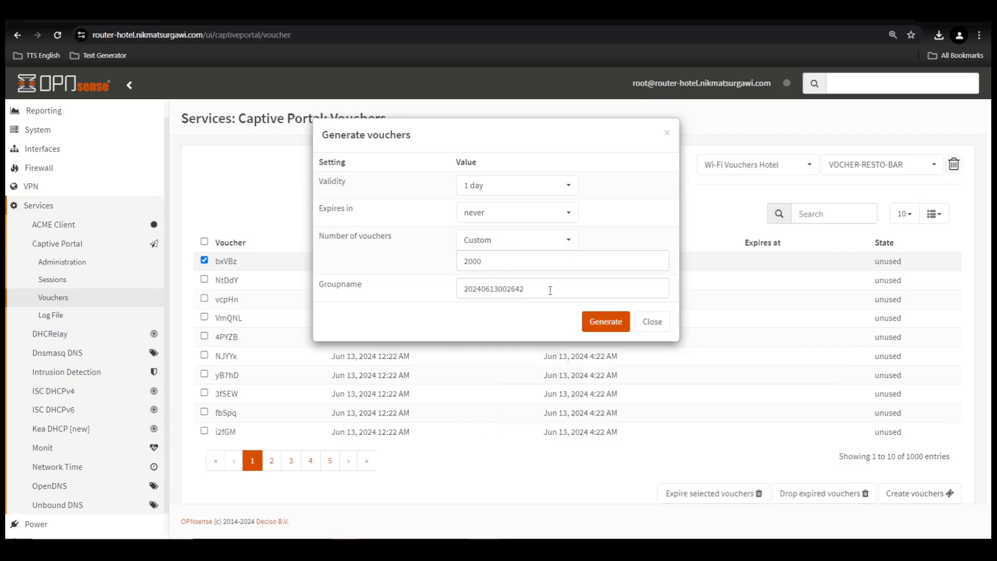
{"action": "left_click_drag", "start_coordinate": [551, 290], "coordinate": [390, 289]}
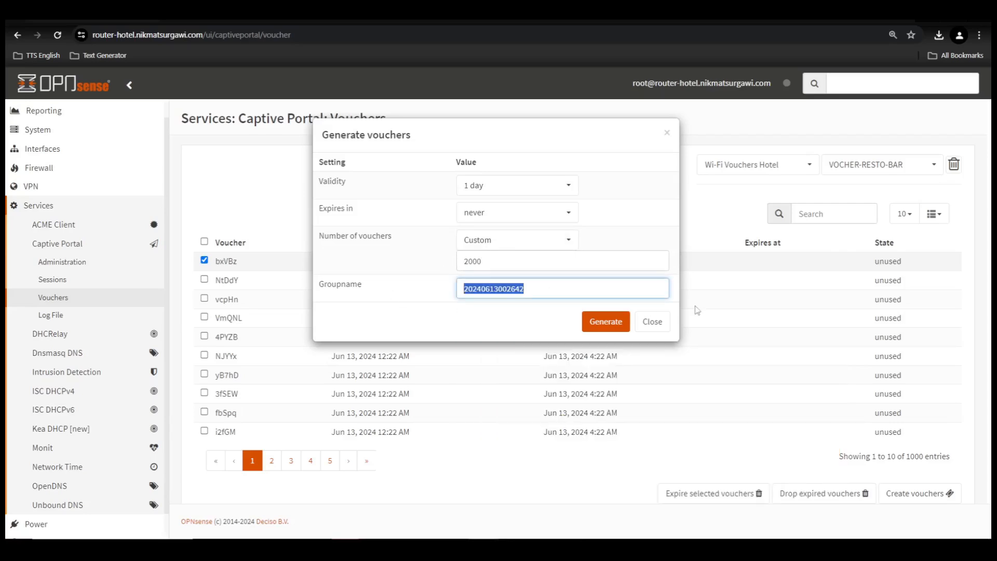
{"action": "type", "text": "VOUCHER"}
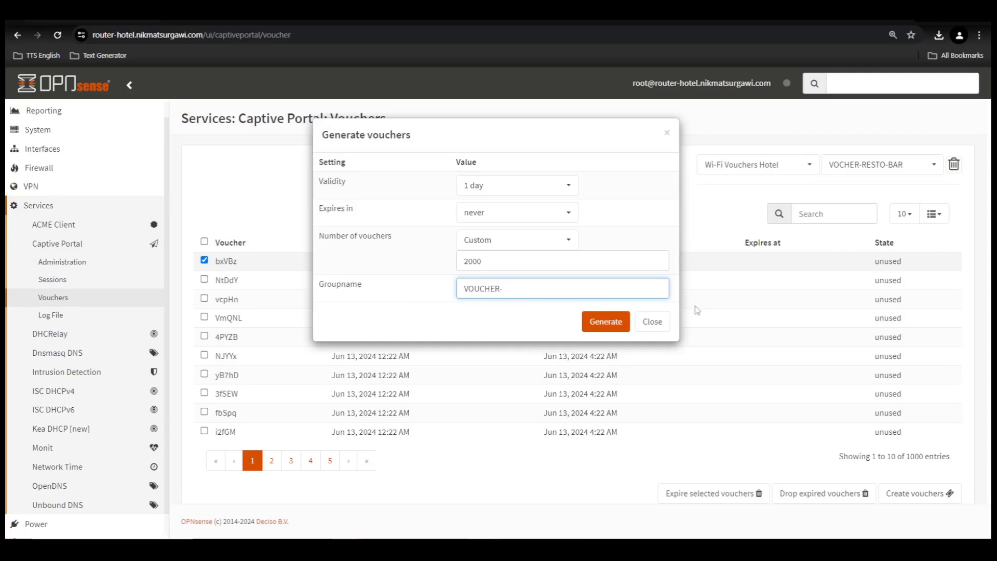
{"action": "type", "text": "-GUEST-ROOM"}
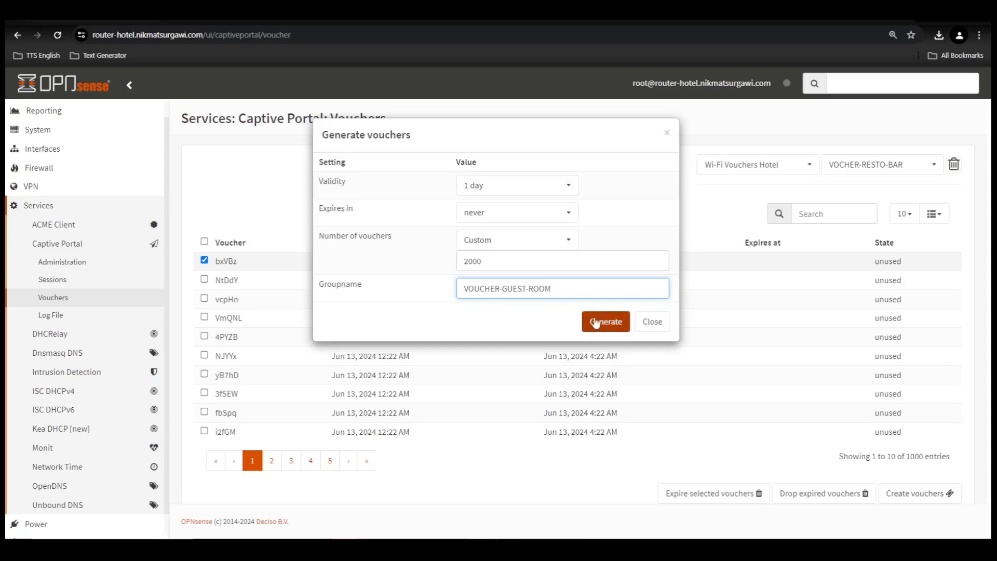
{"action": "left_click", "coordinate": [598, 323]}
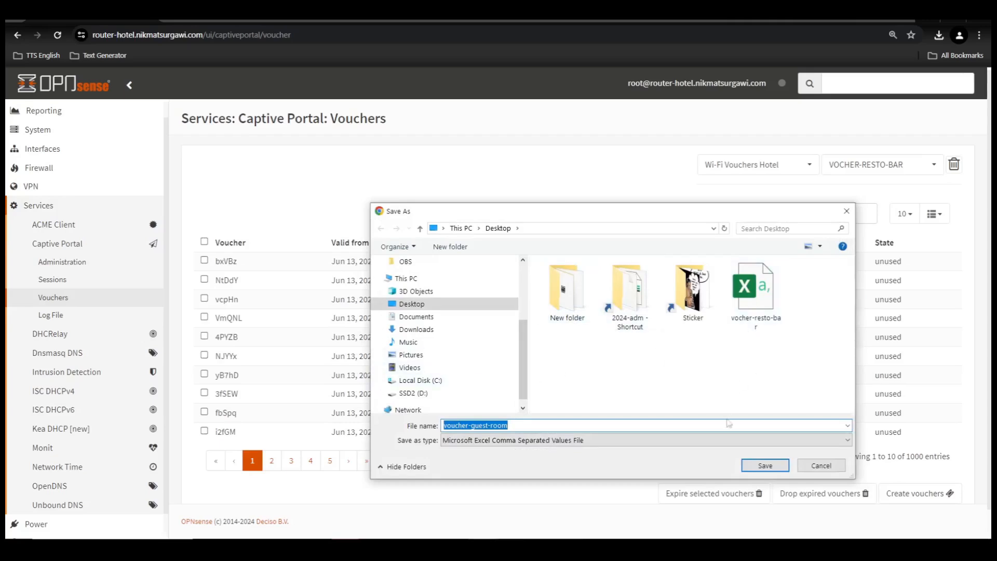
- Save the guest-room export as voucher-guest-room.csv and dismiss the downloads list
{"action": "left_click", "coordinate": [765, 465]}
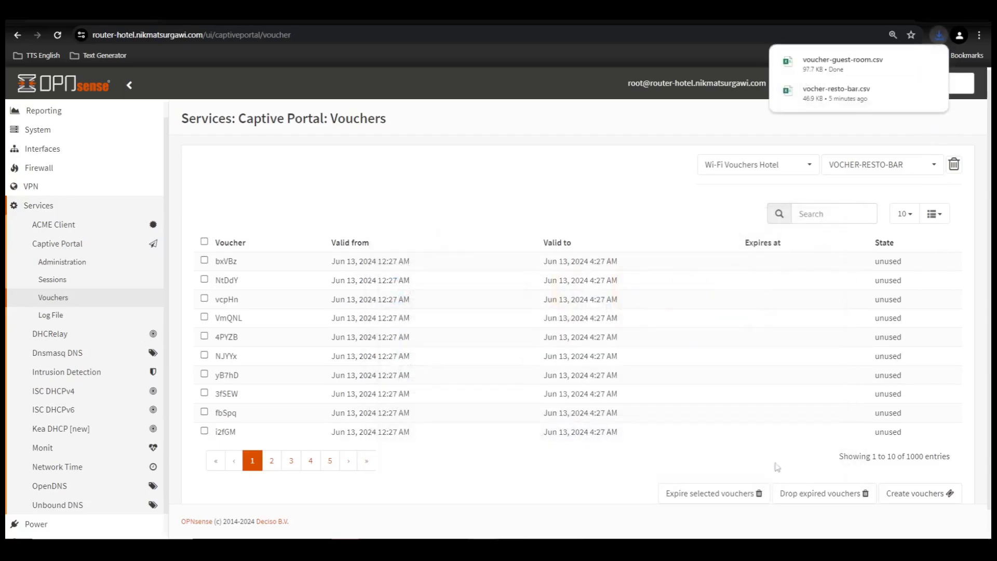
{"action": "mouse_move", "coordinate": [864, 66]}
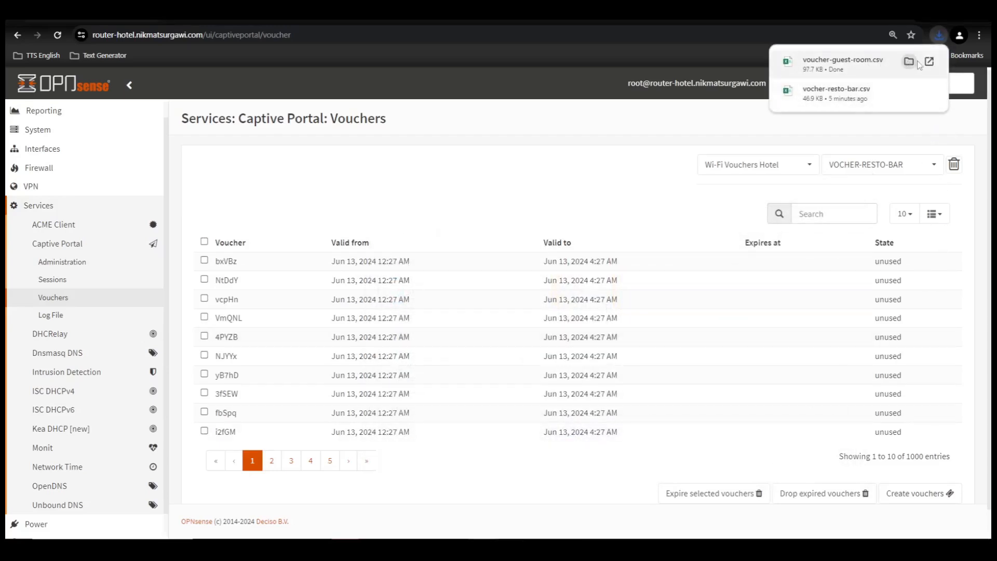
{"action": "left_click", "coordinate": [586, 186]}
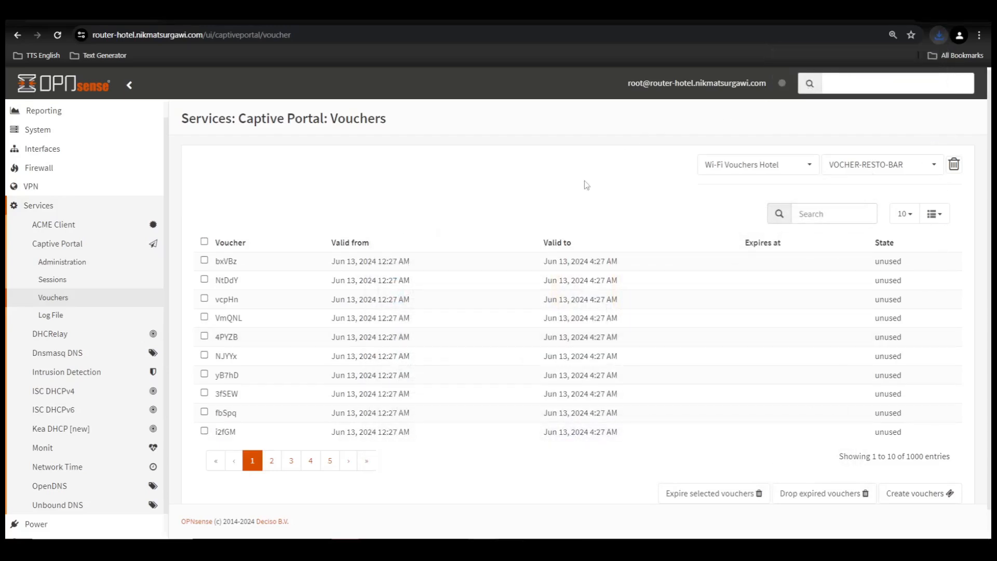
- Switch the voucher list to VOUCHER-GUEST-ROOM, then back to VOCHER-RESTO-BAR, and check the column choices
{"action": "left_click", "coordinate": [913, 164]}
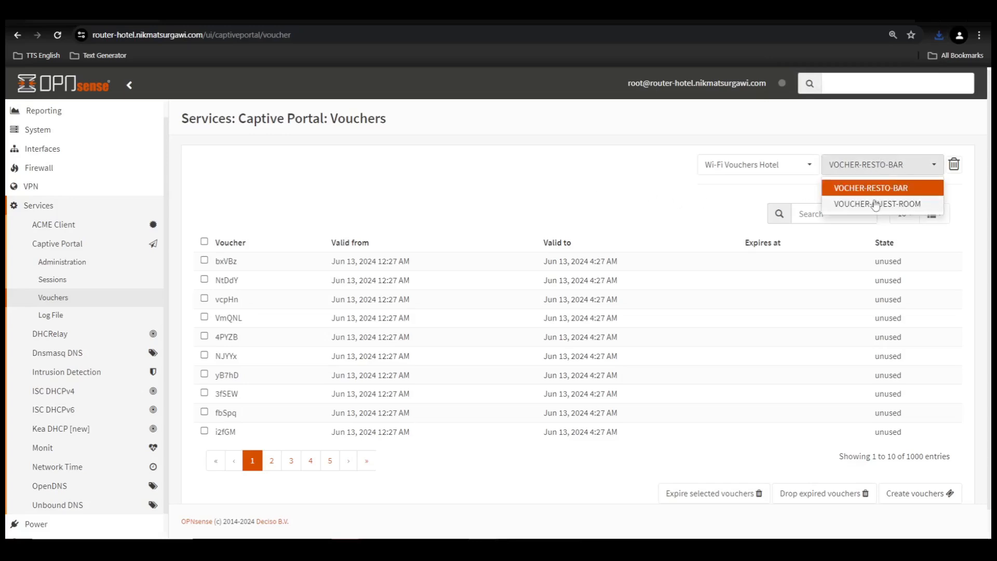
{"action": "left_click", "coordinate": [876, 205]}
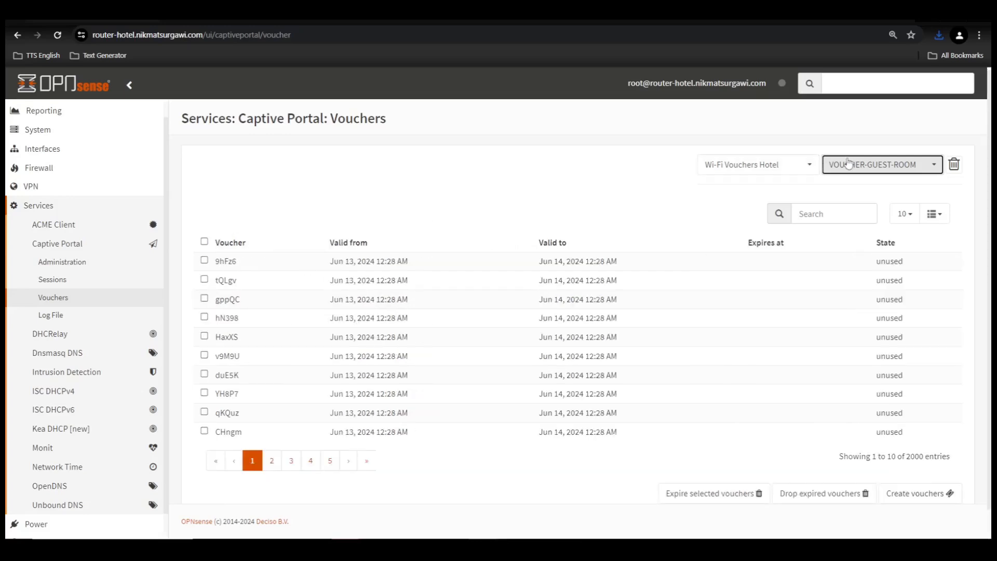
{"action": "left_click", "coordinate": [874, 170]}
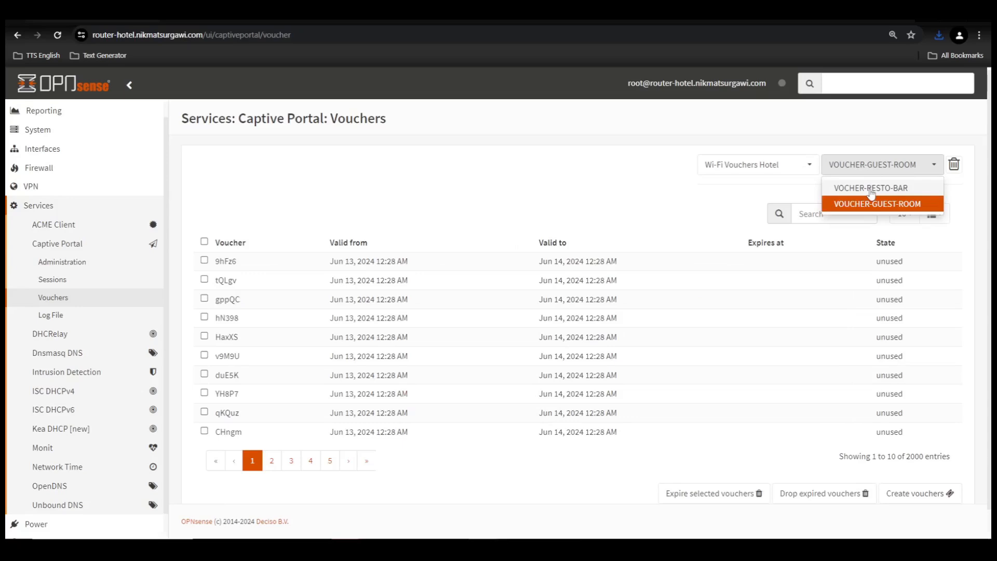
{"action": "left_click", "coordinate": [871, 189]}
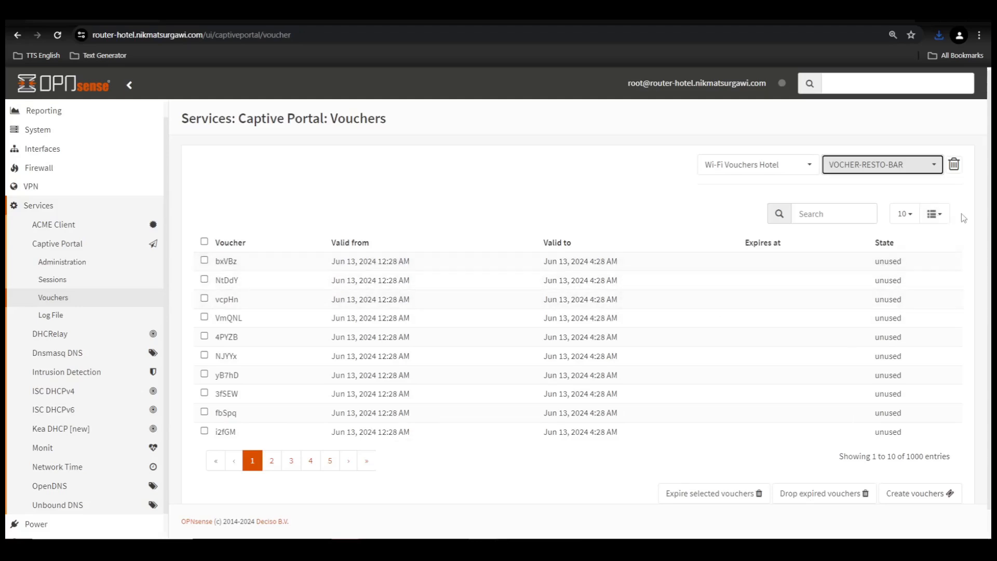
{"action": "left_click", "coordinate": [941, 216]}
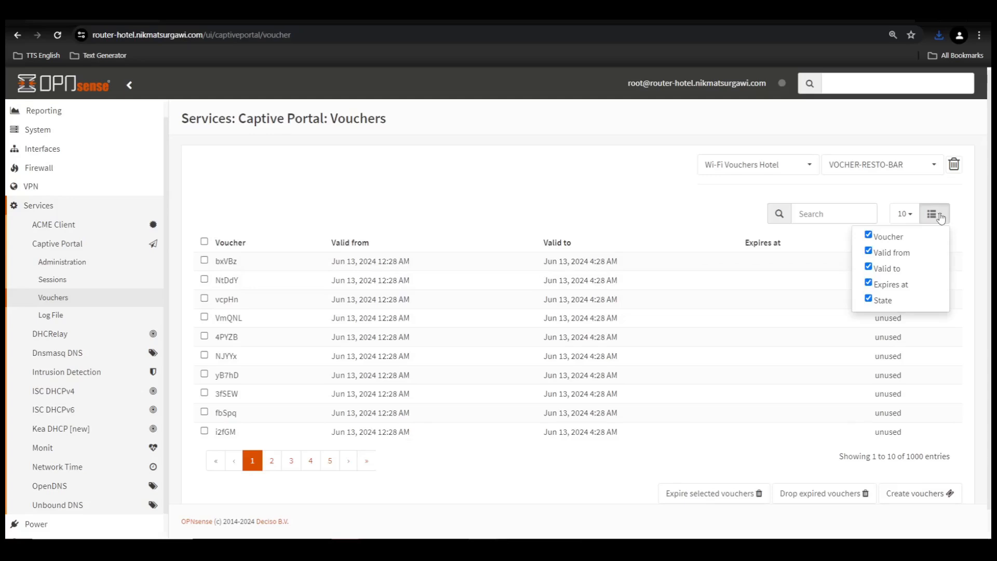
{"action": "left_click", "coordinate": [886, 195]}
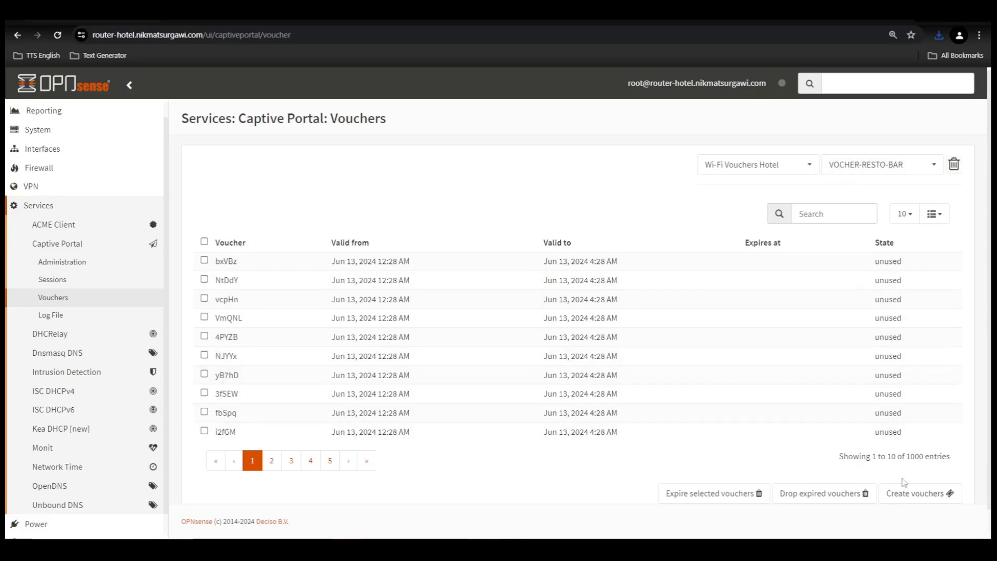
- Clear the stray highlight and list the VOUCHER-GUEST-ROOM group's 2000 vouchers again
{"action": "double_click", "coordinate": [892, 457]}
{"action": "left_click", "coordinate": [908, 474]}
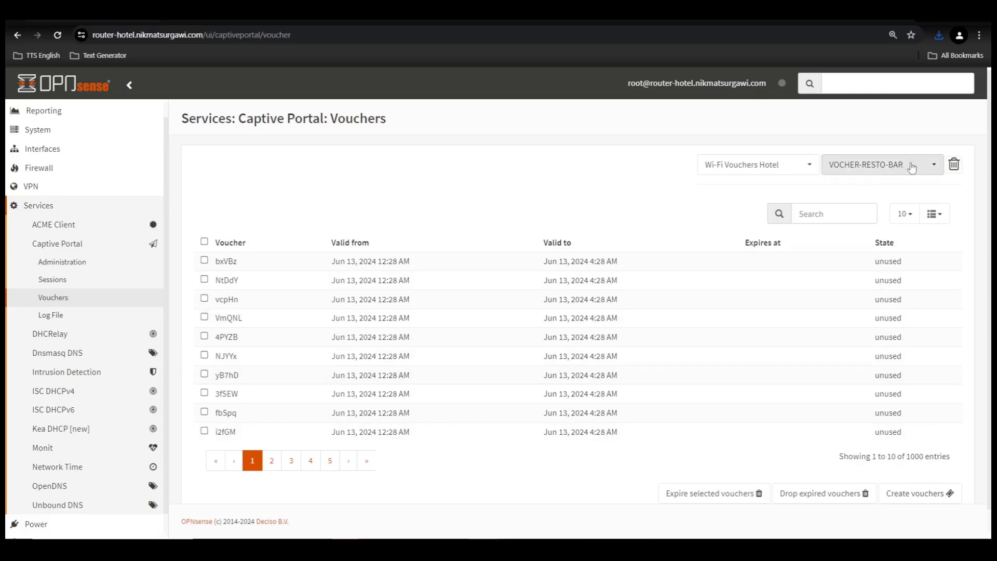
{"action": "left_click", "coordinate": [883, 165]}
{"action": "left_click", "coordinate": [892, 204]}
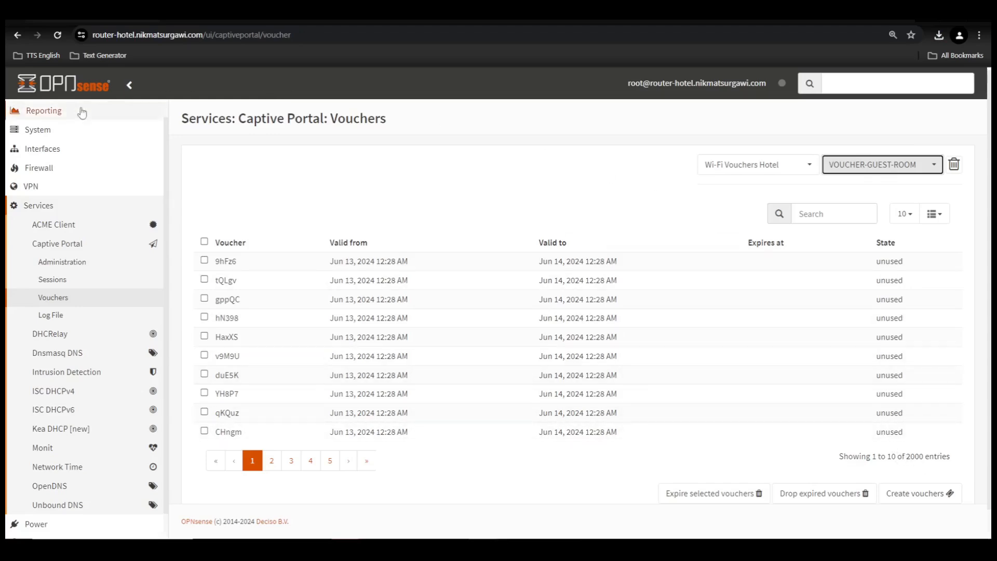
- Go to the Lobby > Dashboard page in OPNsense
{"action": "left_click", "coordinate": [45, 129]}
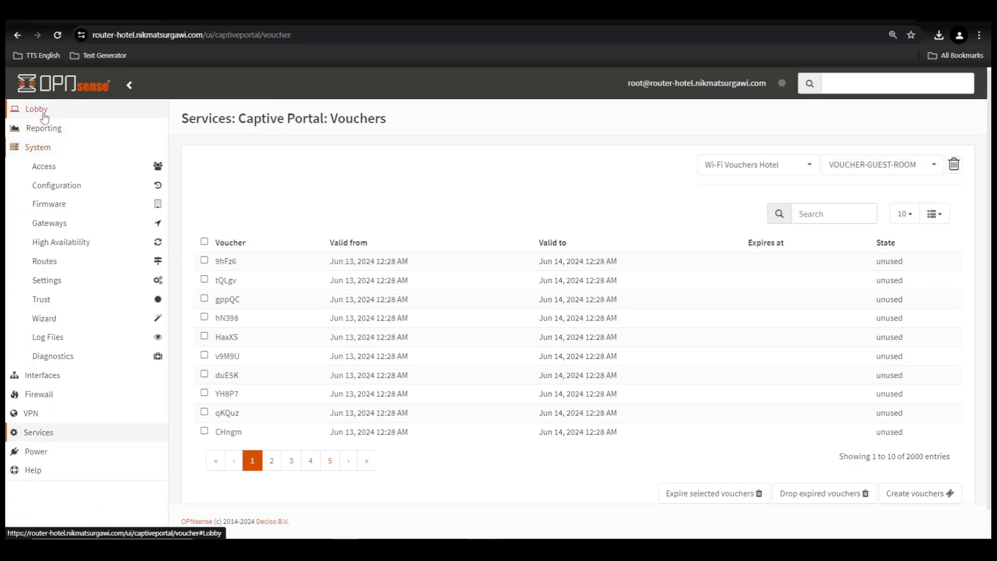
{"action": "left_click", "coordinate": [44, 111]}
{"action": "left_click", "coordinate": [43, 130]}
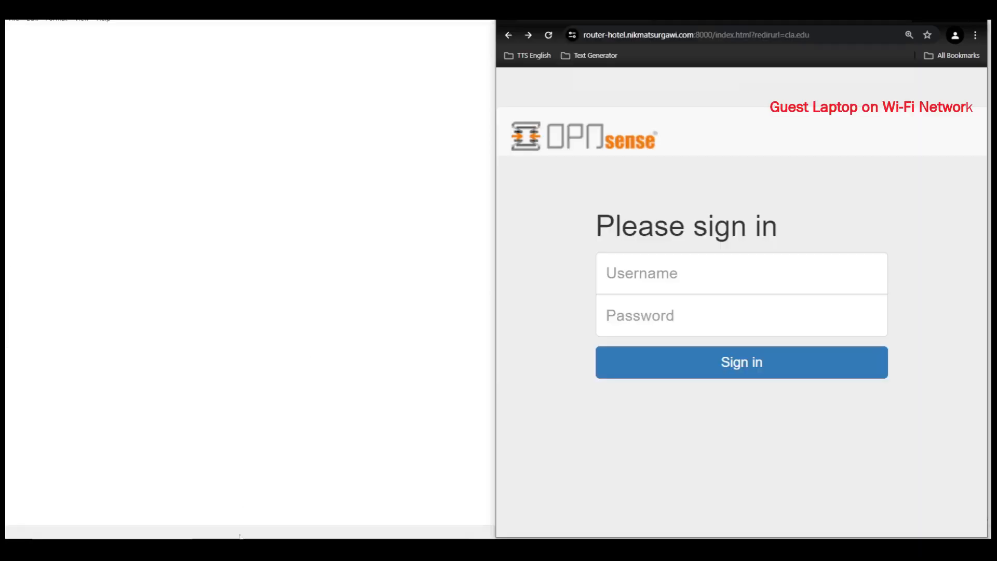
- Open the Downloads folder from the taskbar and select the vocher-resto-bar file
{"action": "mouse_move", "coordinate": [240, 538]}
{"action": "left_click", "coordinate": [241, 541]}
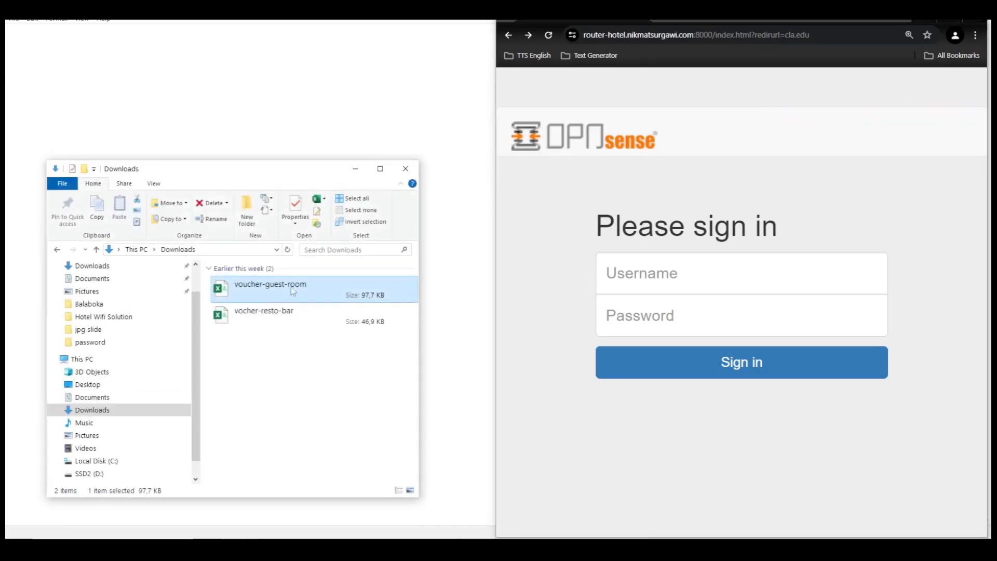
{"action": "left_click", "coordinate": [291, 319]}
{"action": "left_click", "coordinate": [293, 295]}
{"action": "left_click", "coordinate": [293, 316]}
{"action": "left_click", "coordinate": [294, 295]}
- Open vocher-resto-bar.csv from the Downloads folder in Excel
{"action": "left_click", "coordinate": [294, 322]}
{"action": "left_click", "coordinate": [294, 295]}
{"action": "left_click", "coordinate": [295, 321]}
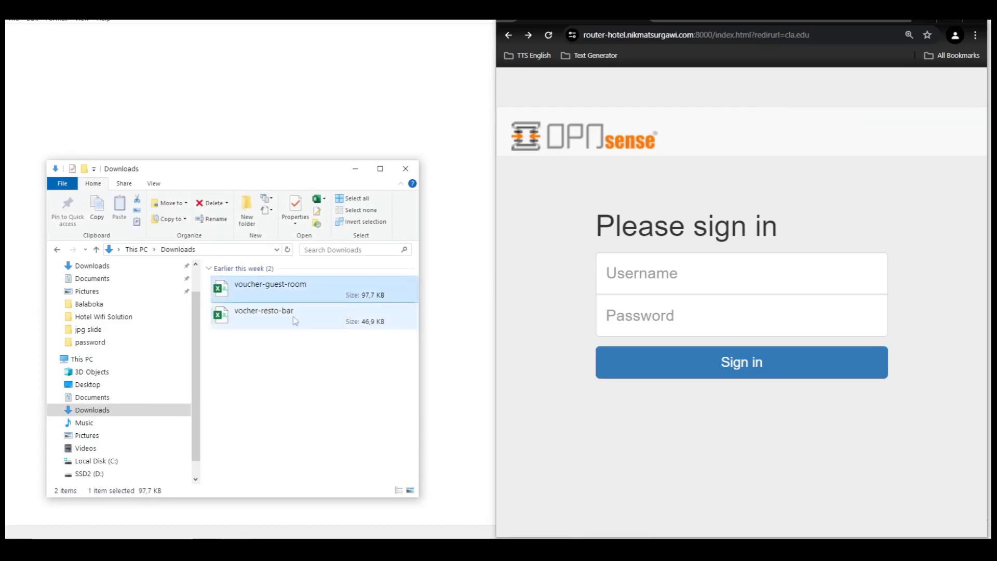
{"action": "double_click", "coordinate": [260, 313]}
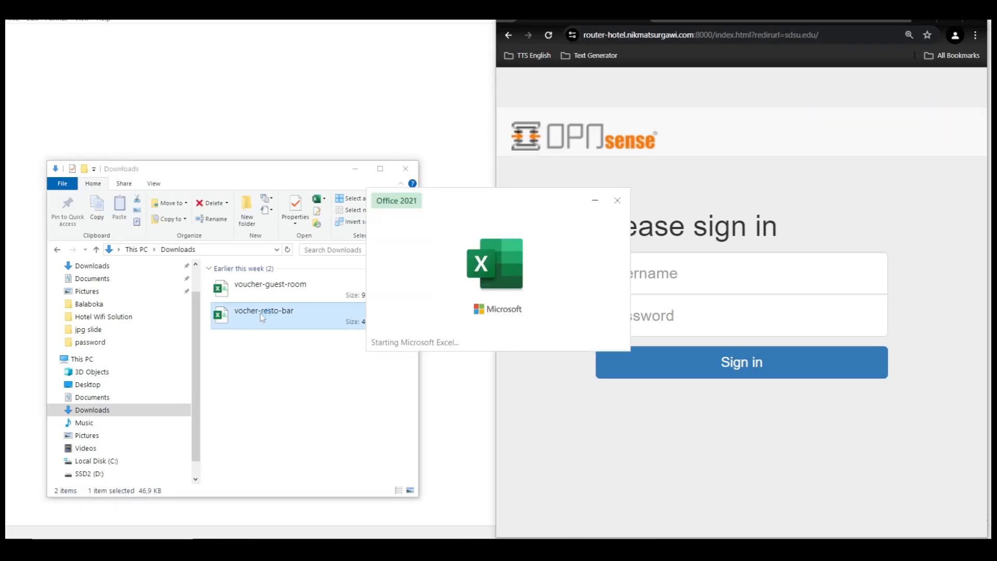
{"action": "scroll", "coordinate": [87, 195], "scroll_direction": "up", "scroll_amount": 2}
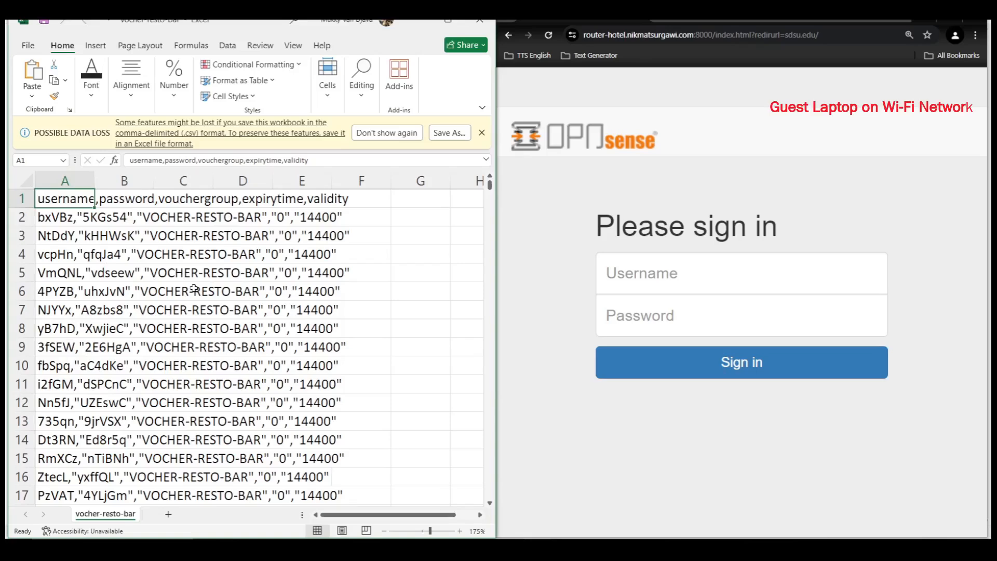
- Add a blank Sheet1 and start a Data > From Text/CSV import
{"action": "left_click", "coordinate": [168, 514]}
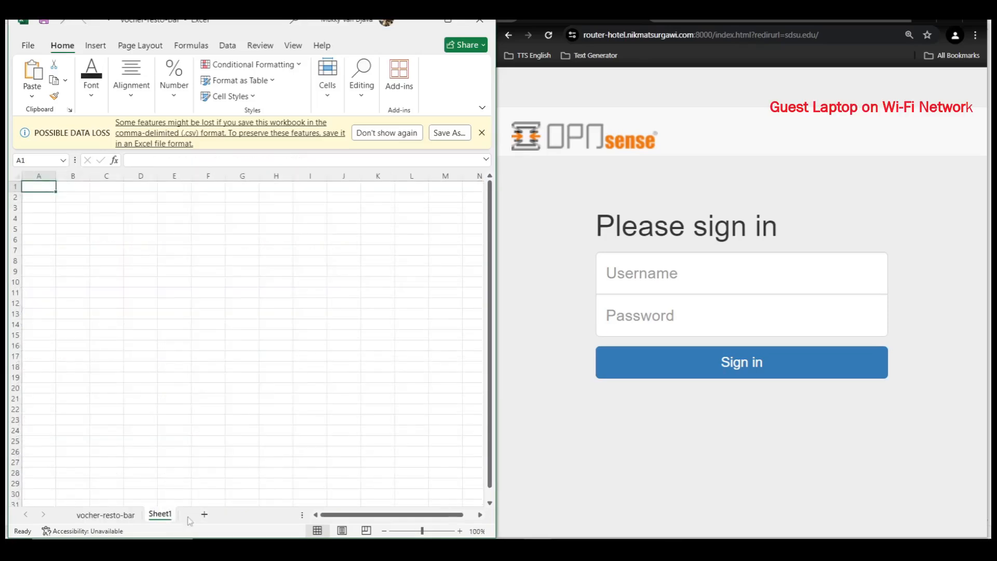
{"action": "left_click", "coordinate": [229, 47]}
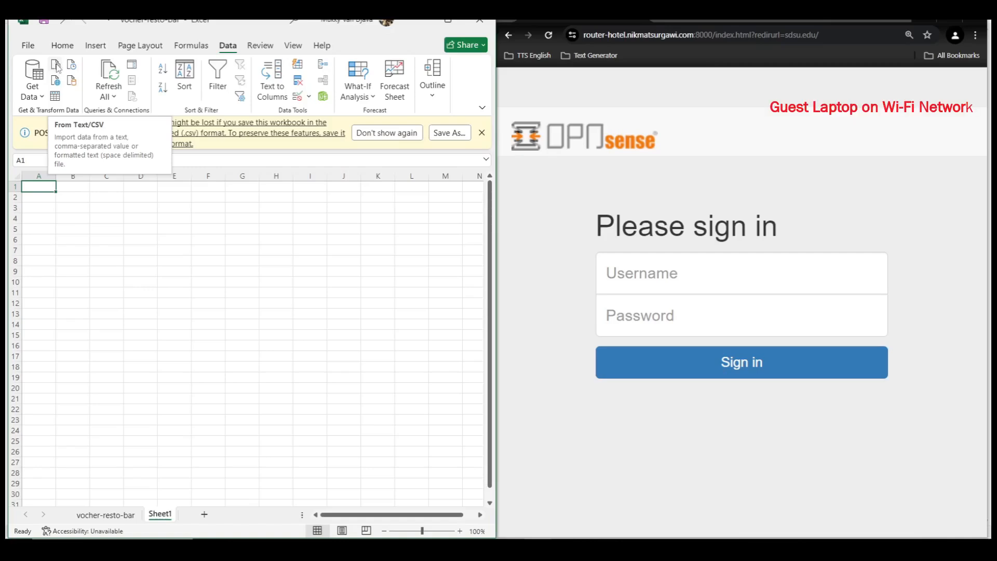
{"action": "left_click", "coordinate": [56, 65]}
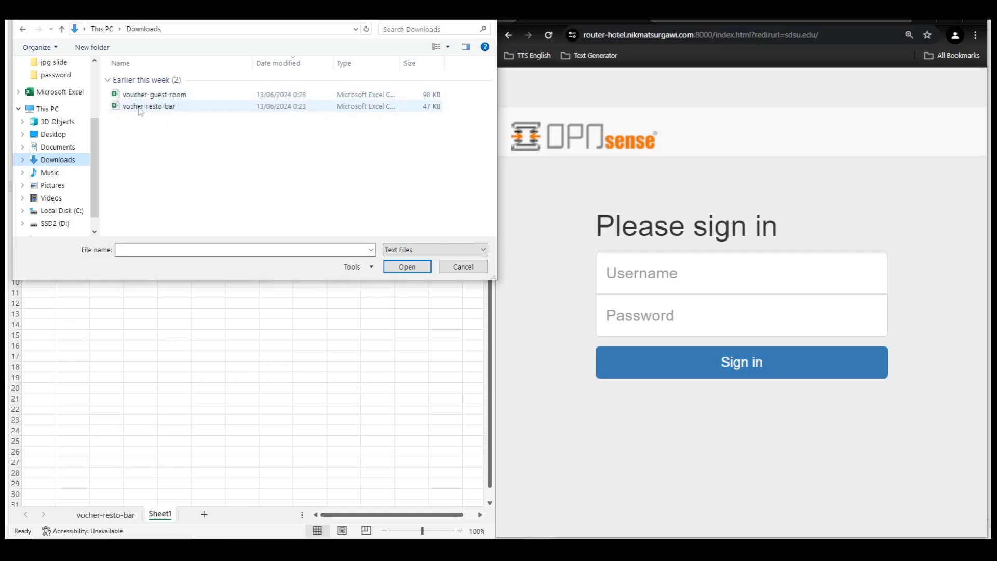
- Import vocher-resto-bar.csv and load it as a table of 1,000 voucher rows
{"action": "left_click", "coordinate": [140, 107]}
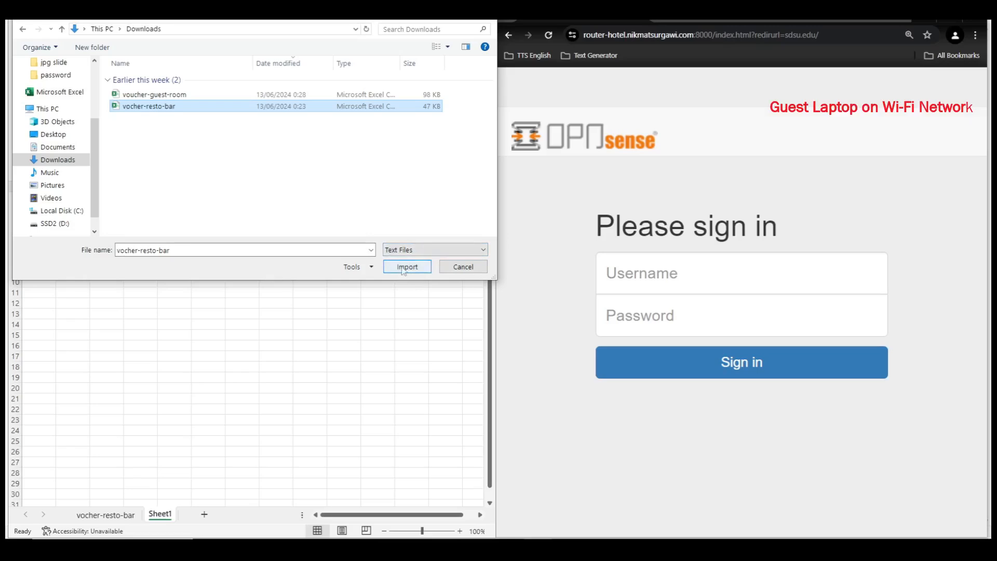
{"action": "left_click", "coordinate": [407, 267]}
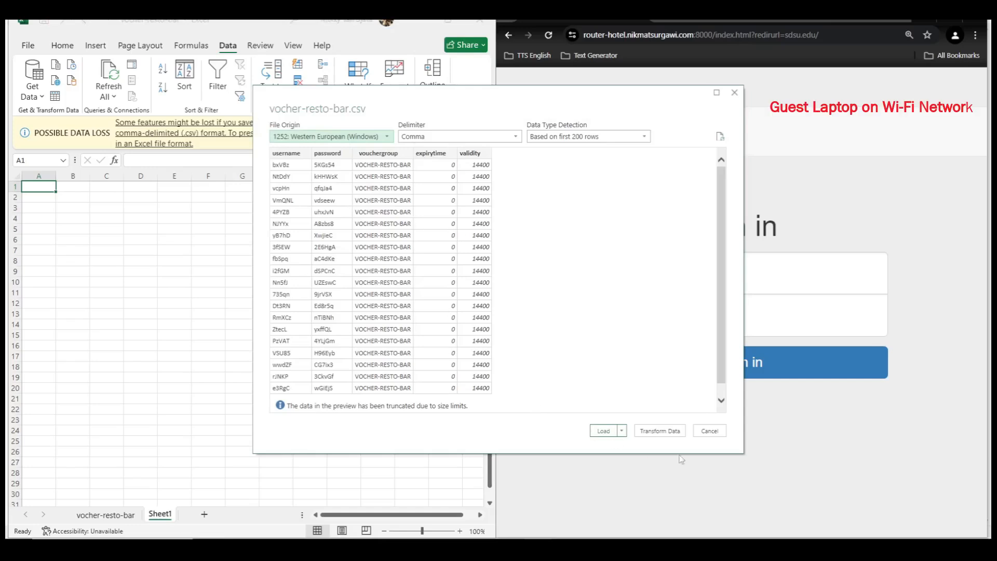
{"action": "left_click", "coordinate": [603, 432]}
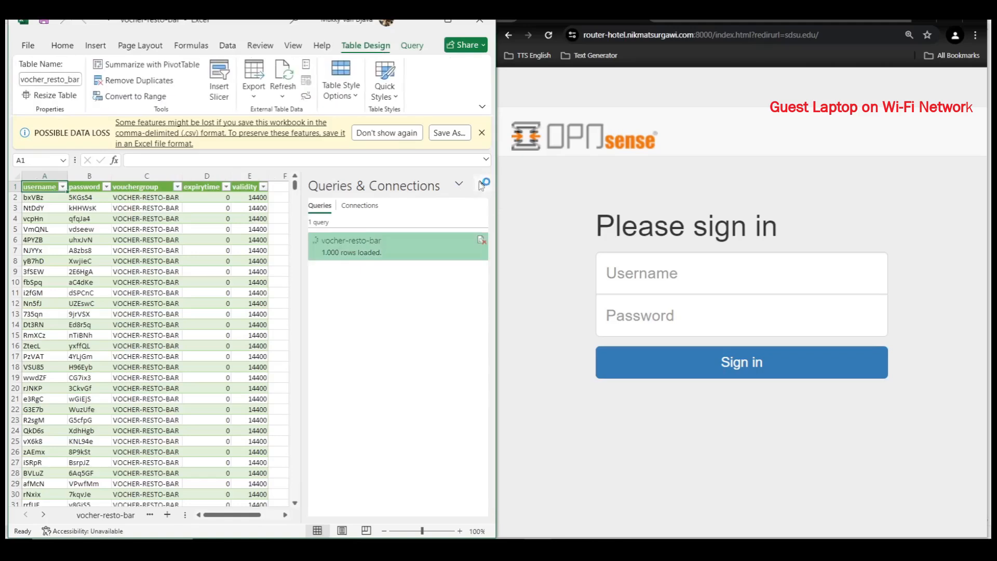
- Widen columns A and B, then paste the first voucher's username from A2 into Username
{"action": "double_click", "coordinate": [68, 175]}
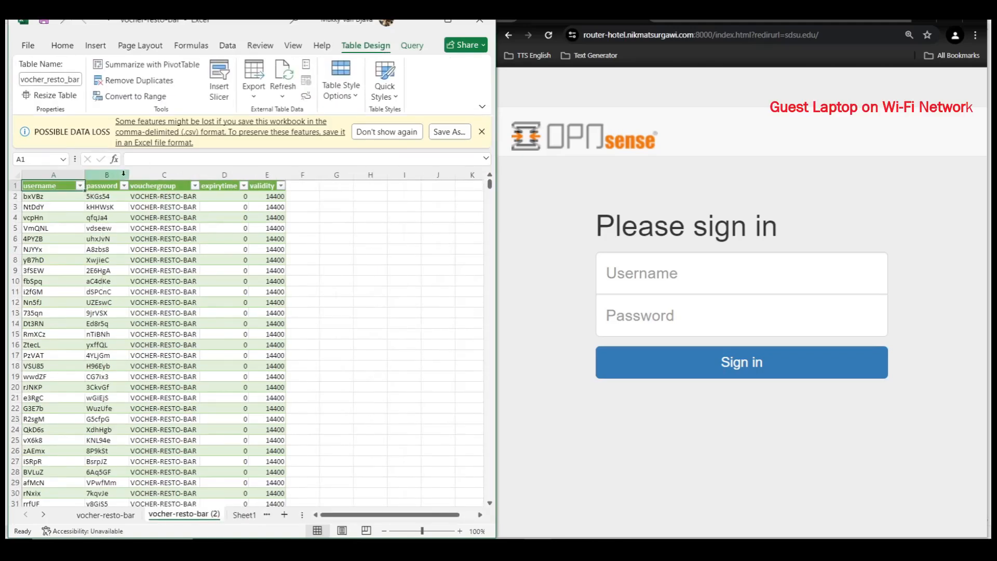
{"action": "double_click", "coordinate": [129, 175]}
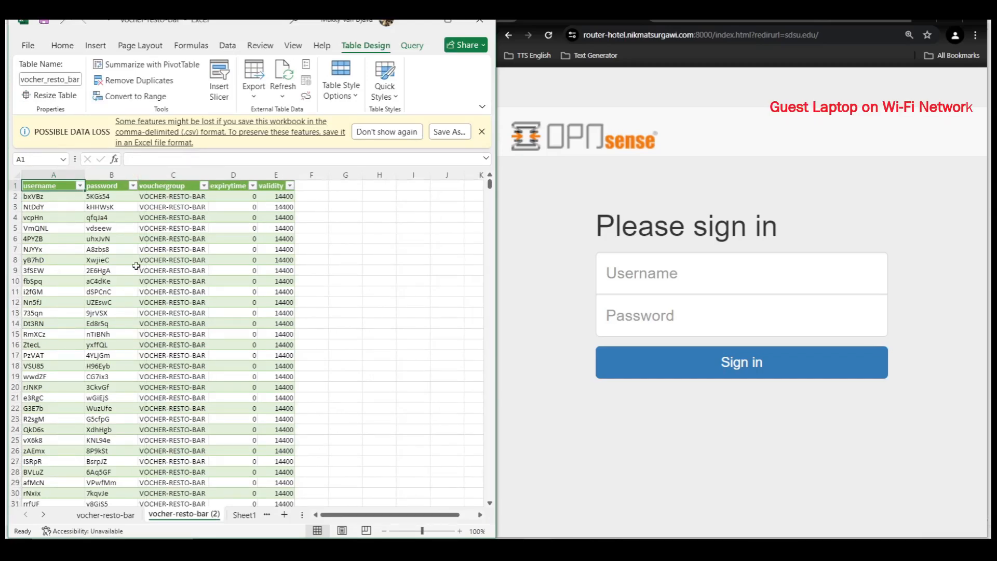
{"action": "left_click", "coordinate": [41, 195]}
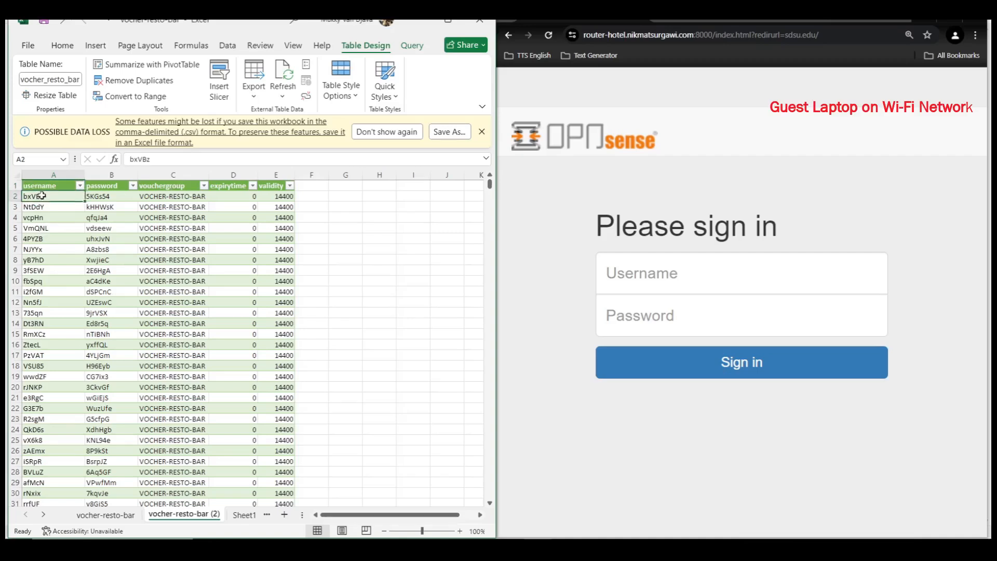
{"action": "double_click", "coordinate": [133, 159]}
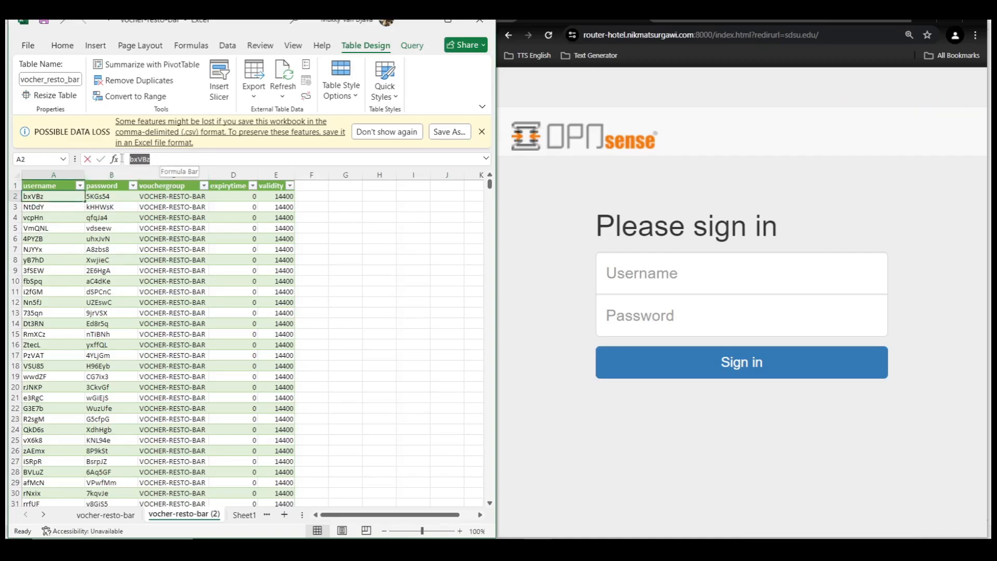
{"action": "right_click", "coordinate": [138, 159]}
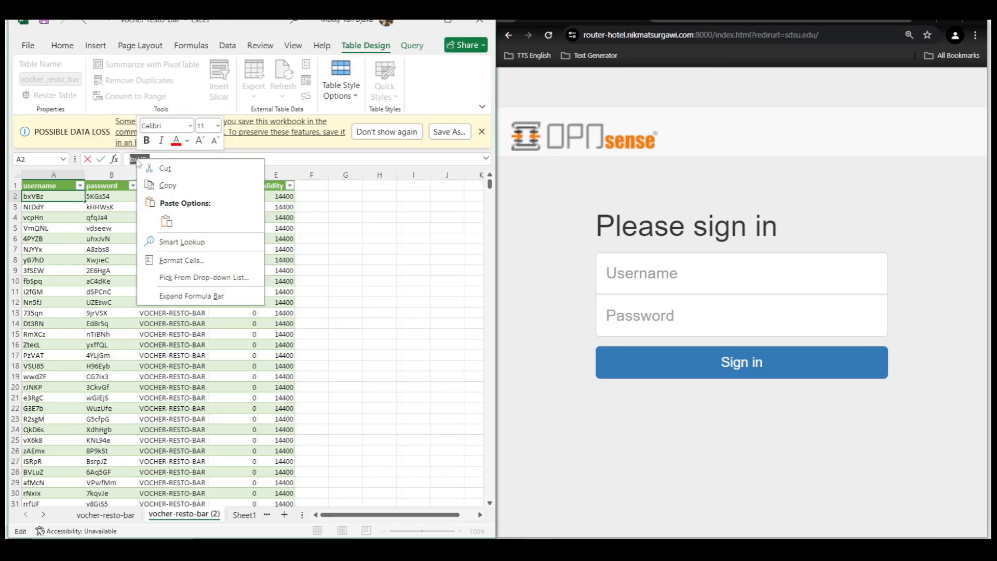
{"action": "left_click", "coordinate": [153, 186]}
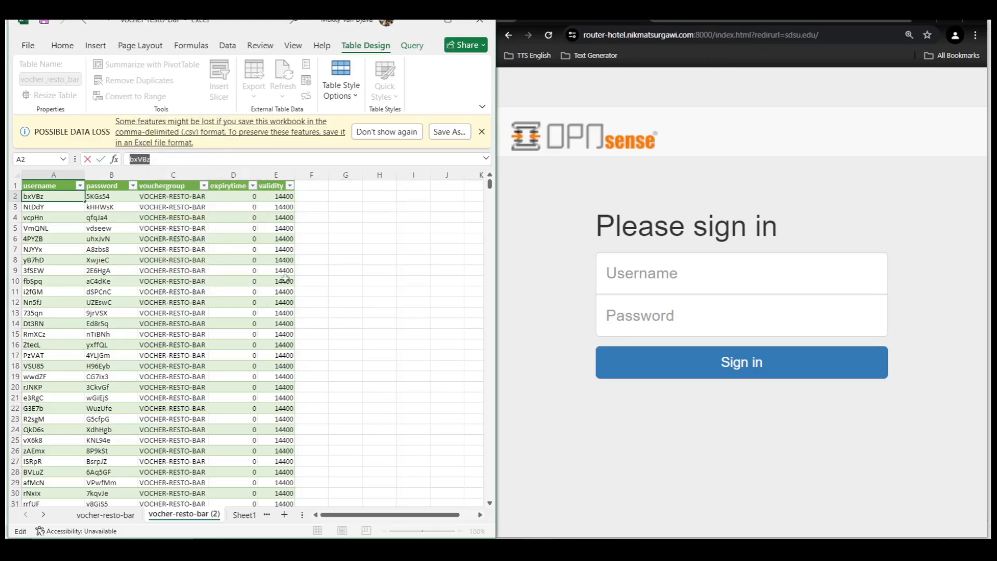
{"action": "left_click", "coordinate": [666, 274]}
{"action": "right_click", "coordinate": [665, 273]}
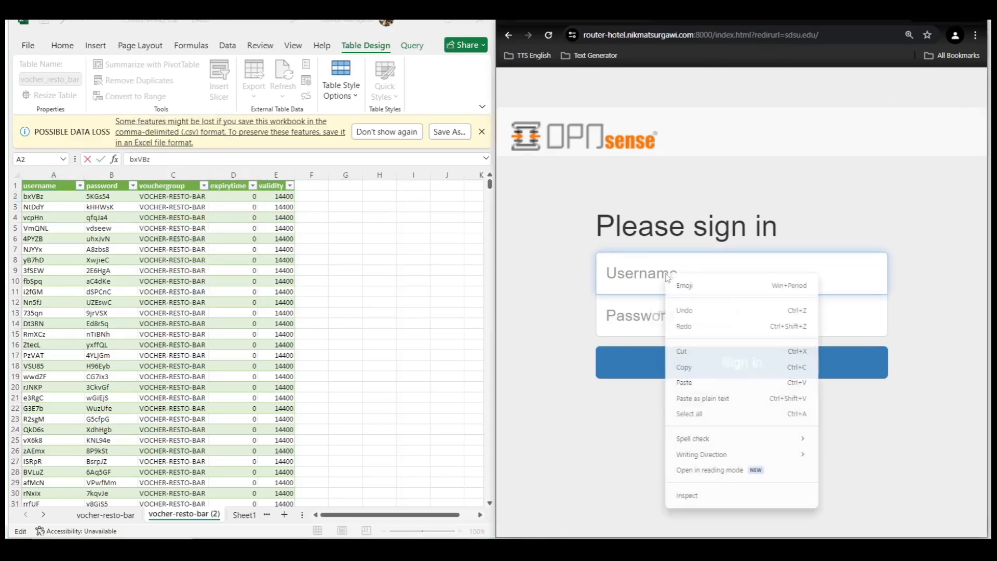
{"action": "left_click", "coordinate": [691, 383]}
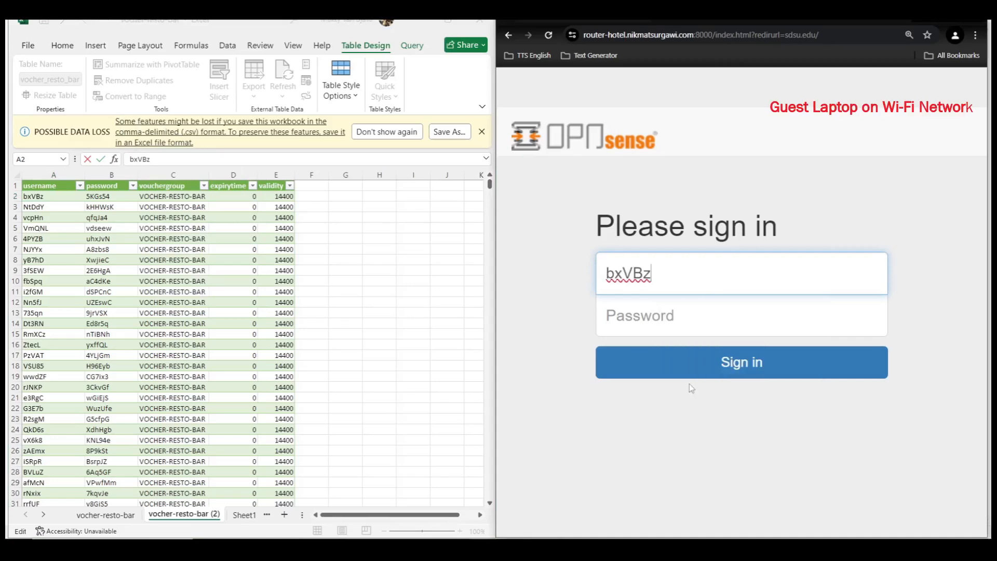
- Copy the first voucher's password from B2 and paste it into the Password field
{"action": "left_click", "coordinate": [103, 197]}
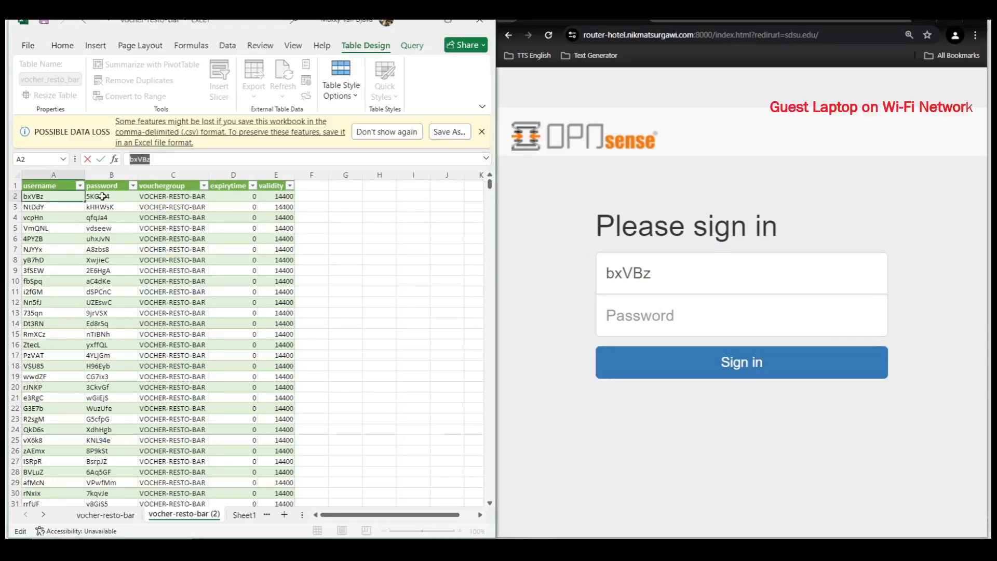
{"action": "left_click", "coordinate": [103, 196]}
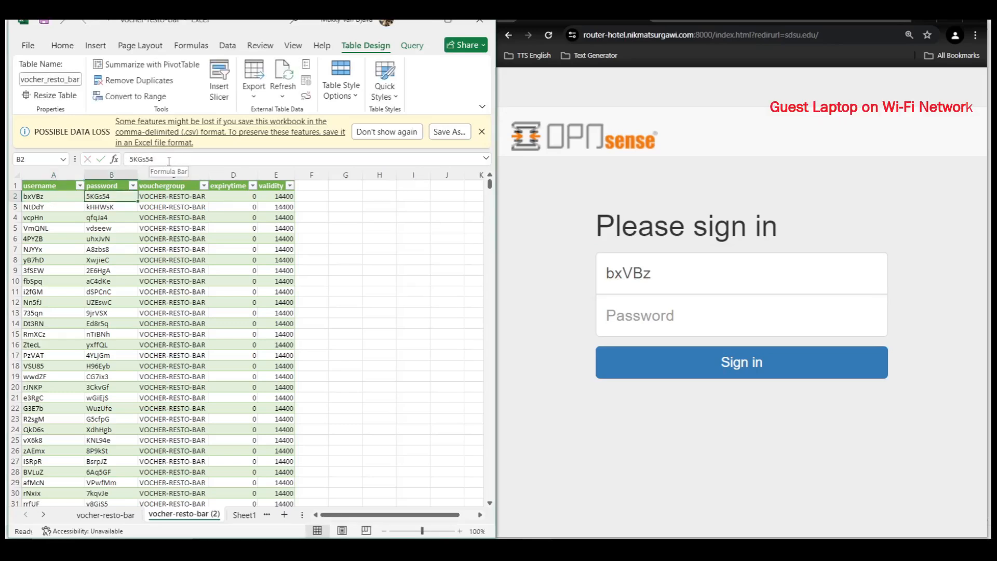
{"action": "left_click_drag", "start_coordinate": [157, 159], "coordinate": [131, 159]}
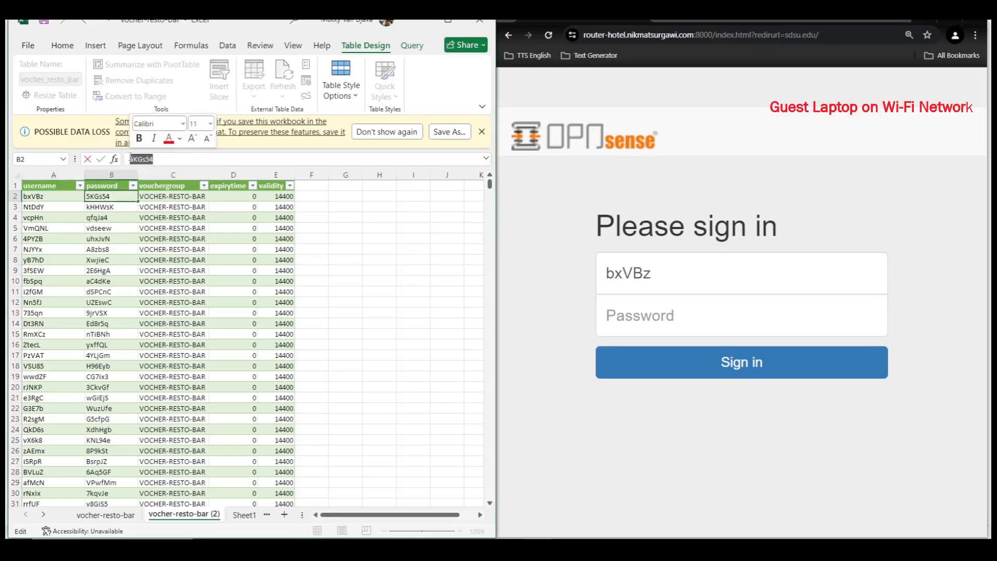
{"action": "right_click", "coordinate": [140, 159]}
{"action": "left_click", "coordinate": [159, 187]}
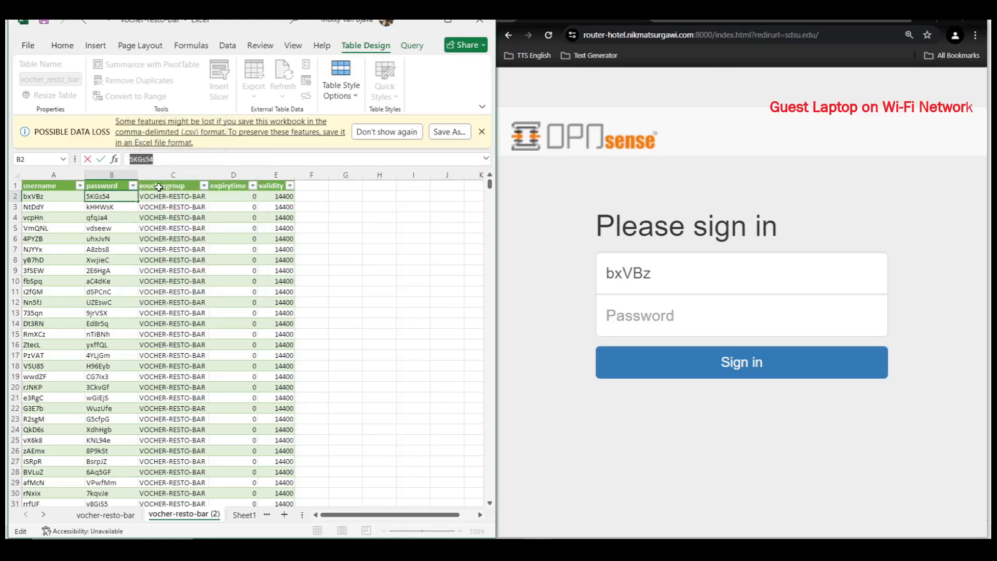
{"action": "left_click", "coordinate": [643, 317]}
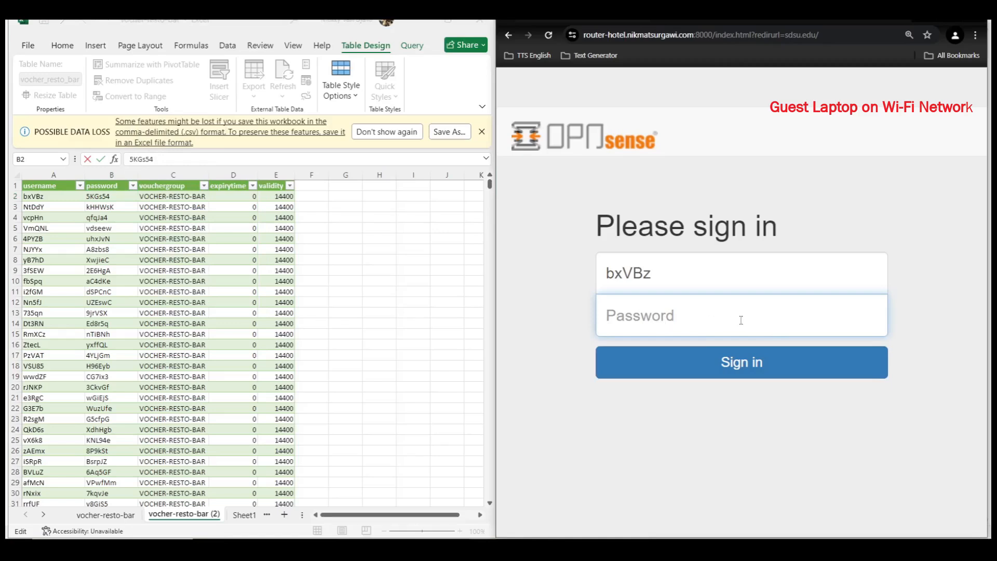
{"action": "right_click", "coordinate": [706, 315]}
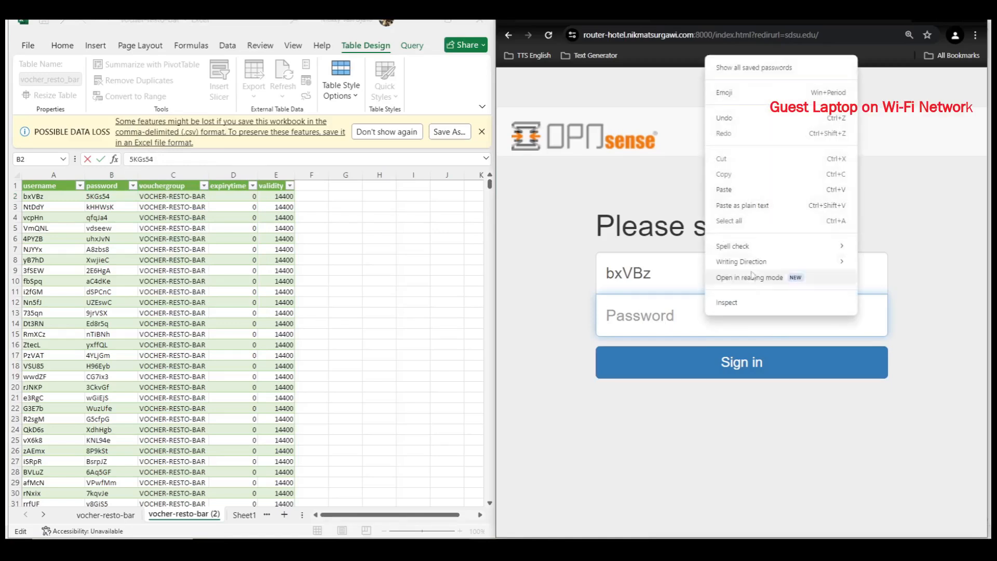
{"action": "left_click", "coordinate": [749, 208]}
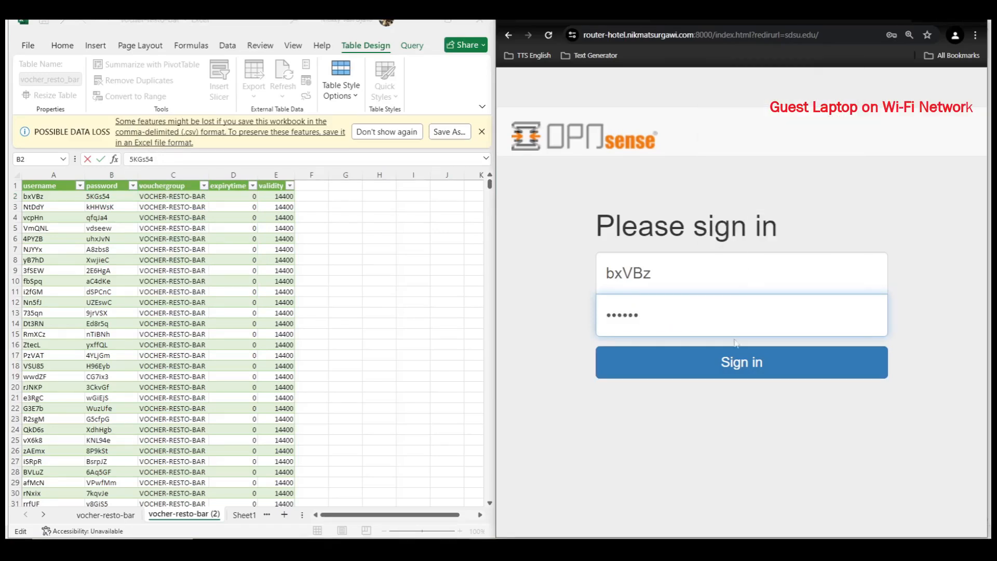
- Sign in with the voucher, zoom the page to 75%, and scroll through sdsu.edu
{"action": "left_click", "coordinate": [736, 366]}
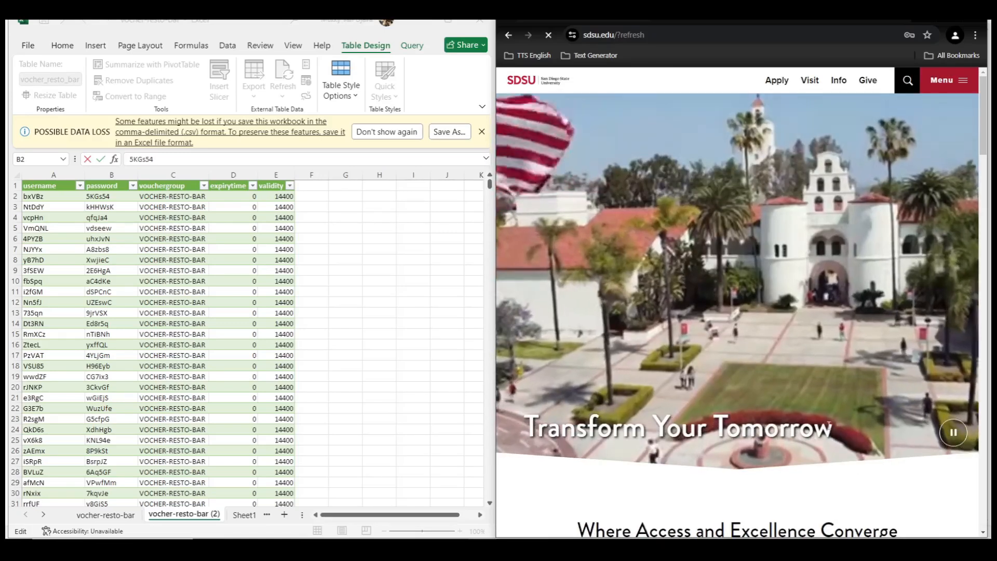
{"action": "key", "text": "ctrl+plus"}
{"action": "key", "text": "ctrl+minus"}
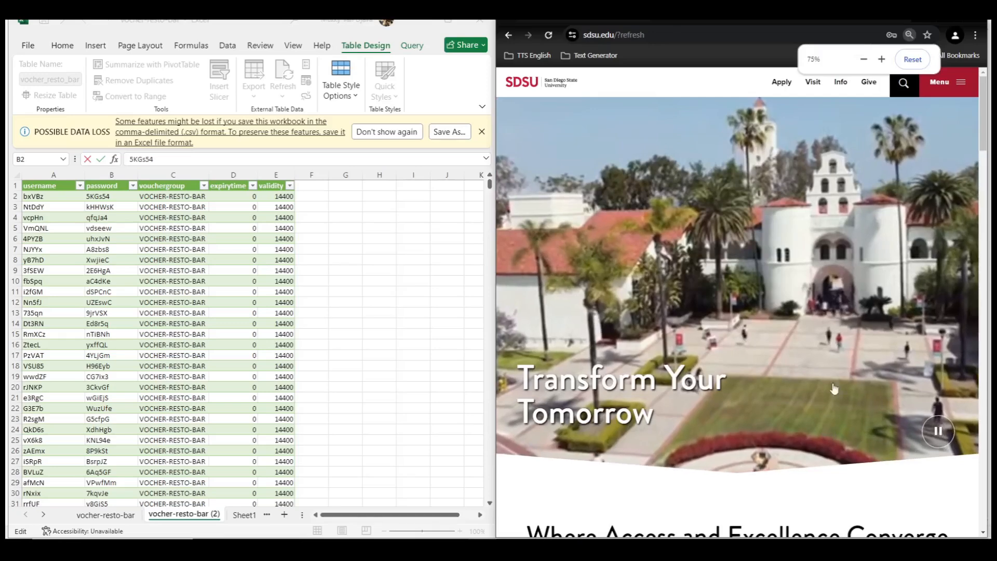
{"action": "scroll", "coordinate": [736, 416], "scroll_direction": "down", "scroll_amount": 5}
{"action": "scroll", "coordinate": [738, 422], "scroll_direction": "down", "scroll_amount": 6}
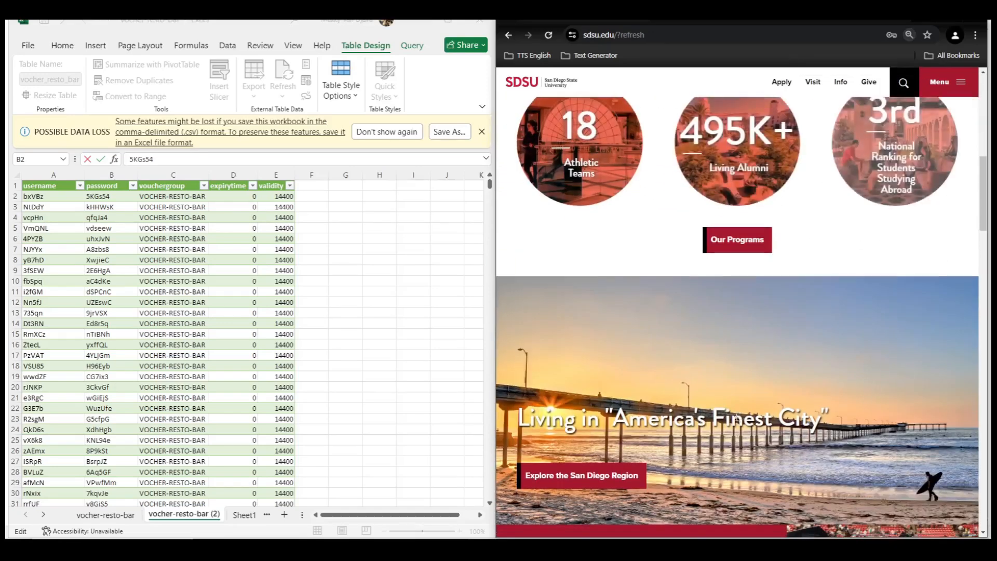
{"action": "scroll", "coordinate": [738, 422], "scroll_direction": "up", "scroll_amount": 4}
{"action": "scroll", "coordinate": [737, 422], "scroll_direction": "up", "scroll_amount": 6}
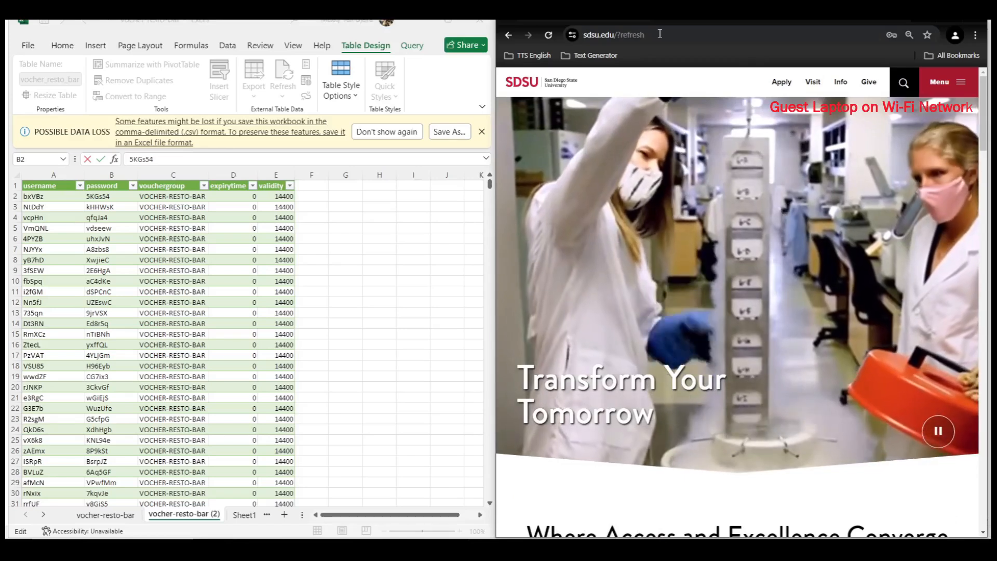
- Browse to ucla.edu, accept its cookie notice, and scroll the page
{"action": "left_click", "coordinate": [659, 34]}
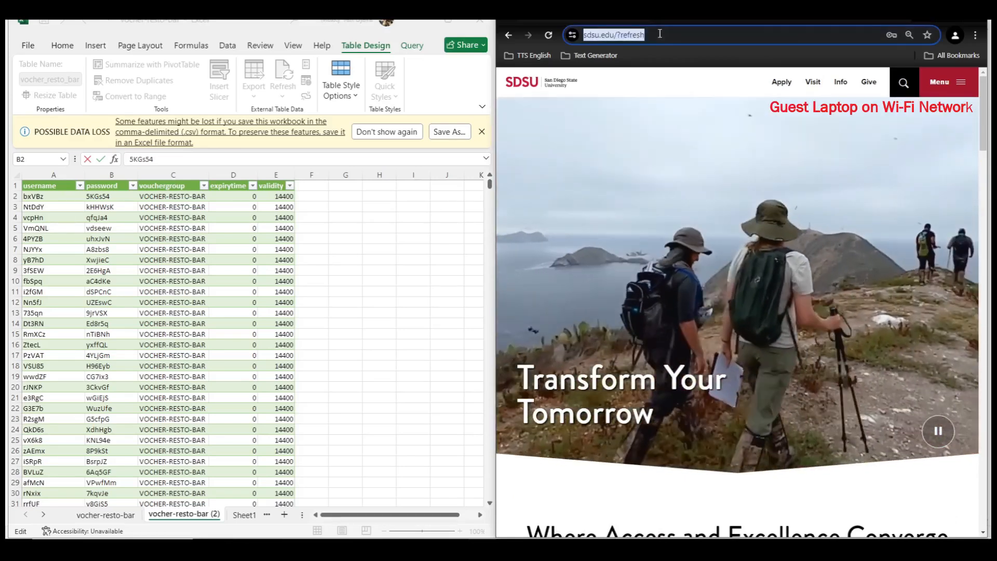
{"action": "type", "text": "ucla."}
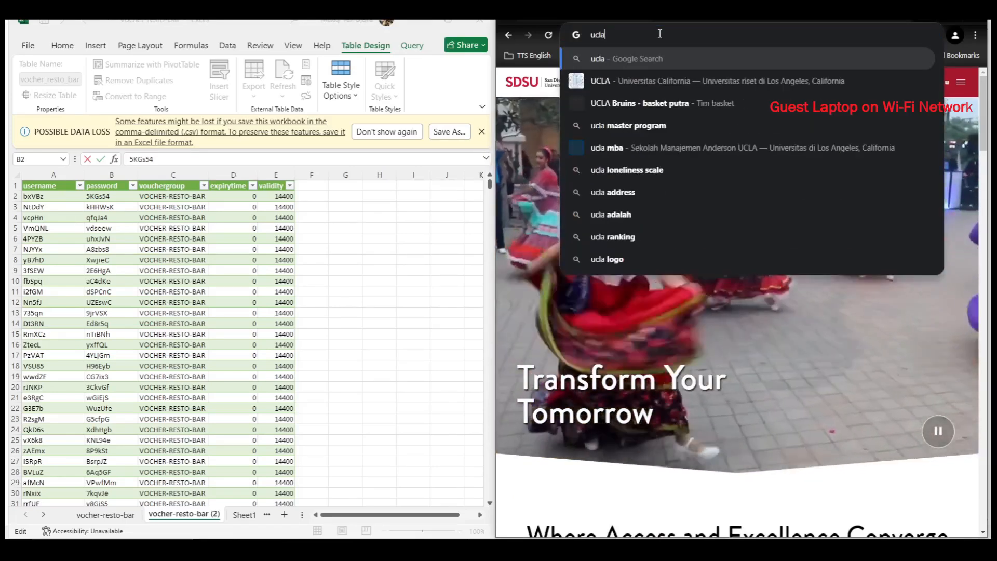
{"action": "type", "text": "edu"}
{"action": "key", "text": "Return"}
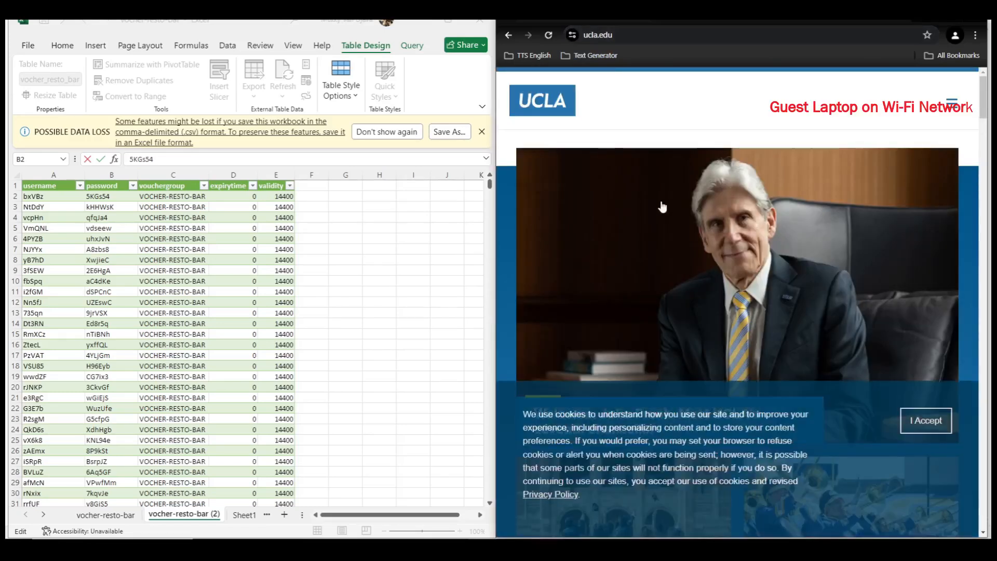
{"action": "scroll", "coordinate": [853, 380], "scroll_direction": "down", "scroll_amount": 5}
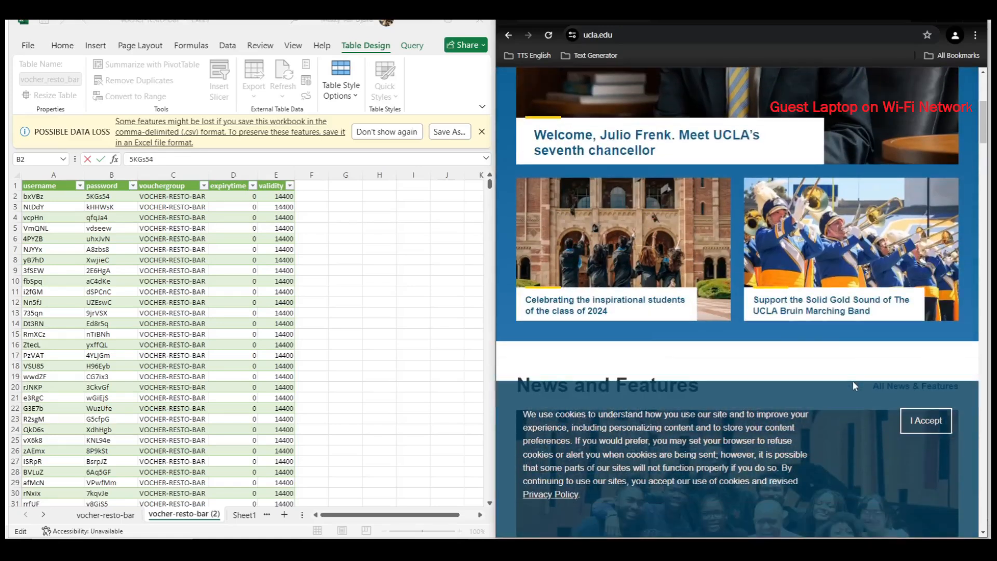
{"action": "left_click", "coordinate": [949, 429]}
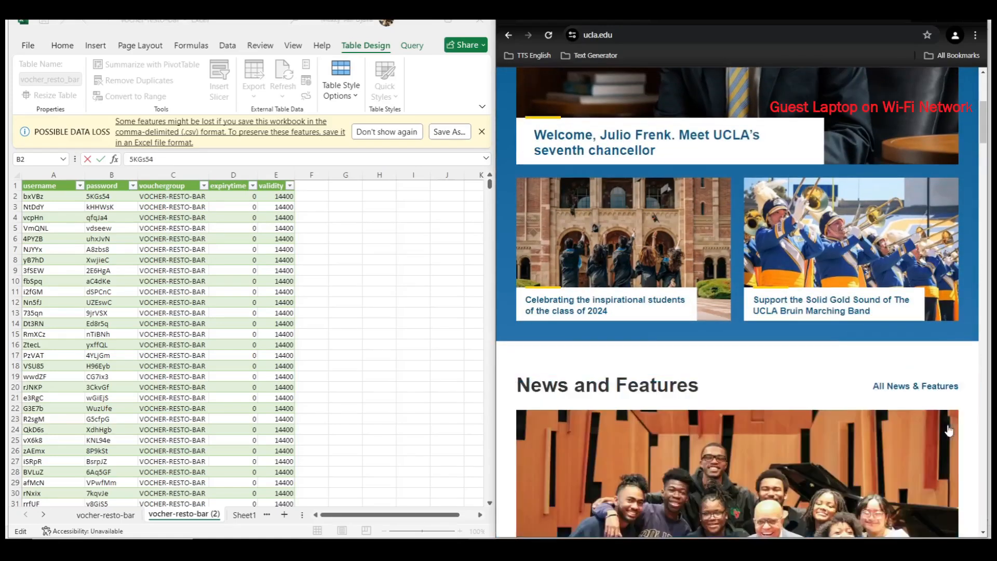
{"action": "scroll", "coordinate": [927, 367], "scroll_direction": "down", "scroll_amount": 5}
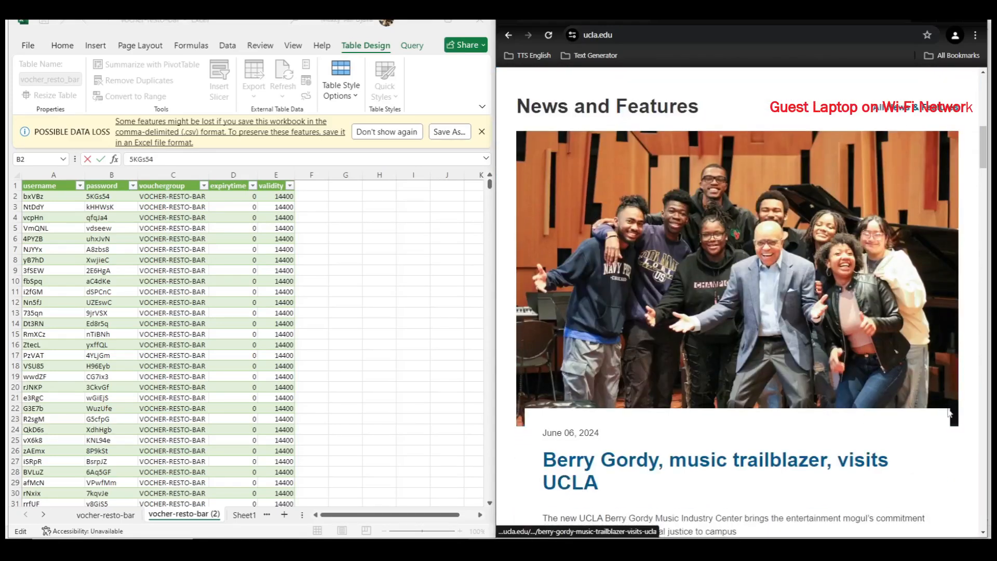
{"action": "scroll", "coordinate": [949, 413], "scroll_direction": "down", "scroll_amount": 5}
{"action": "scroll", "coordinate": [826, 396], "scroll_direction": "up", "scroll_amount": 10}
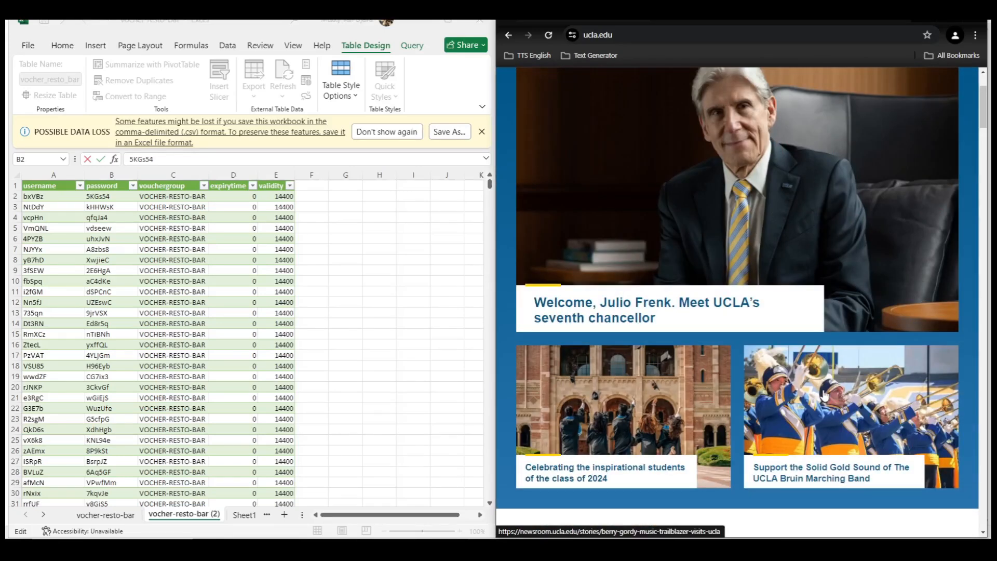
{"action": "scroll", "coordinate": [826, 396], "scroll_direction": "up", "scroll_amount": 3}
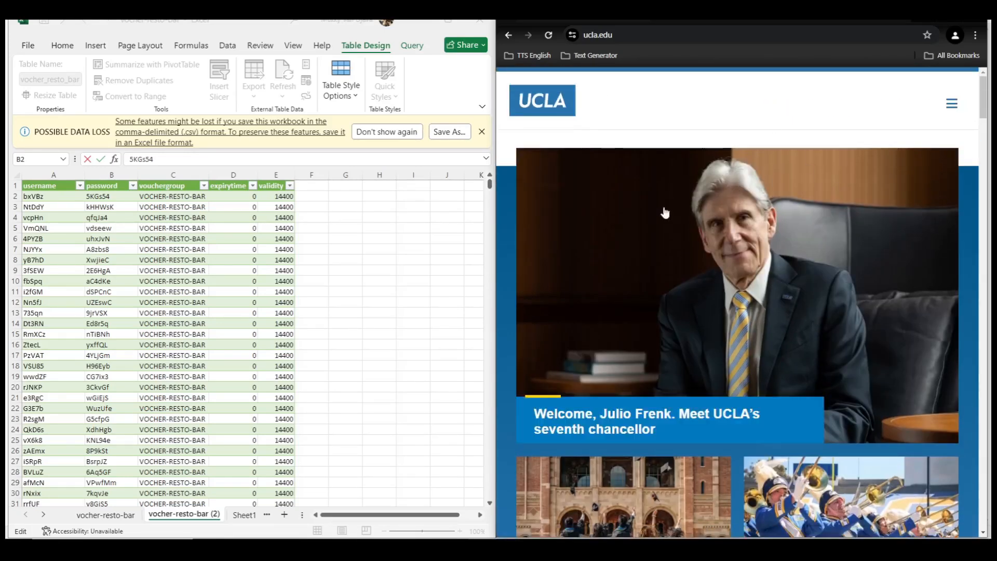
- Return to the portal's logout page and log the guest out
{"action": "left_click", "coordinate": [510, 37]}
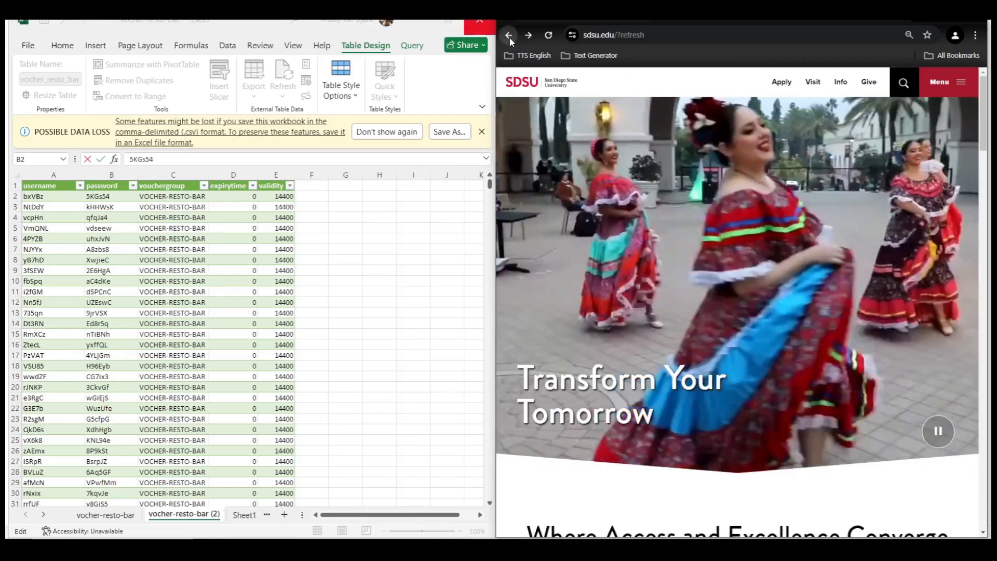
{"action": "left_click", "coordinate": [510, 36]}
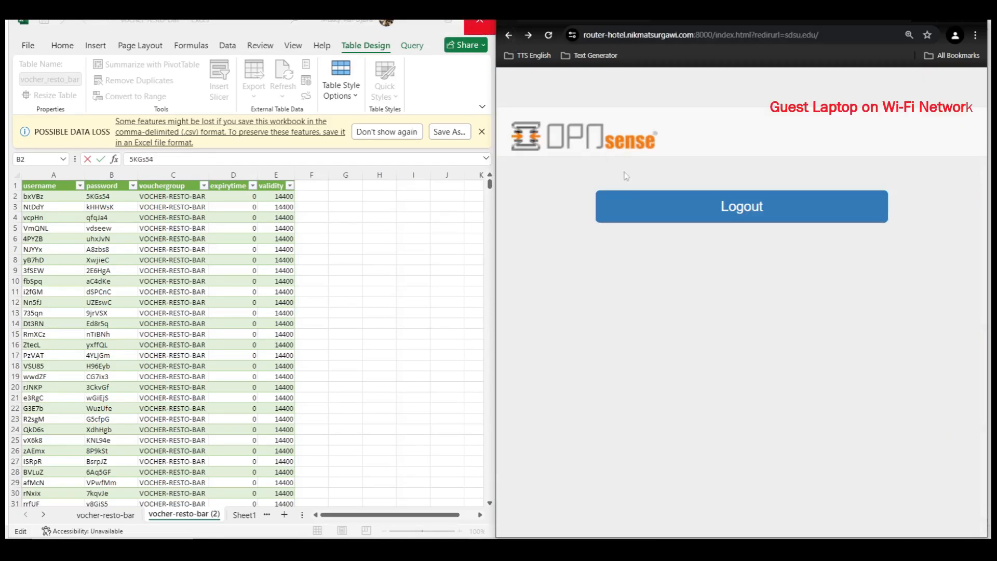
{"action": "left_click", "coordinate": [694, 222]}
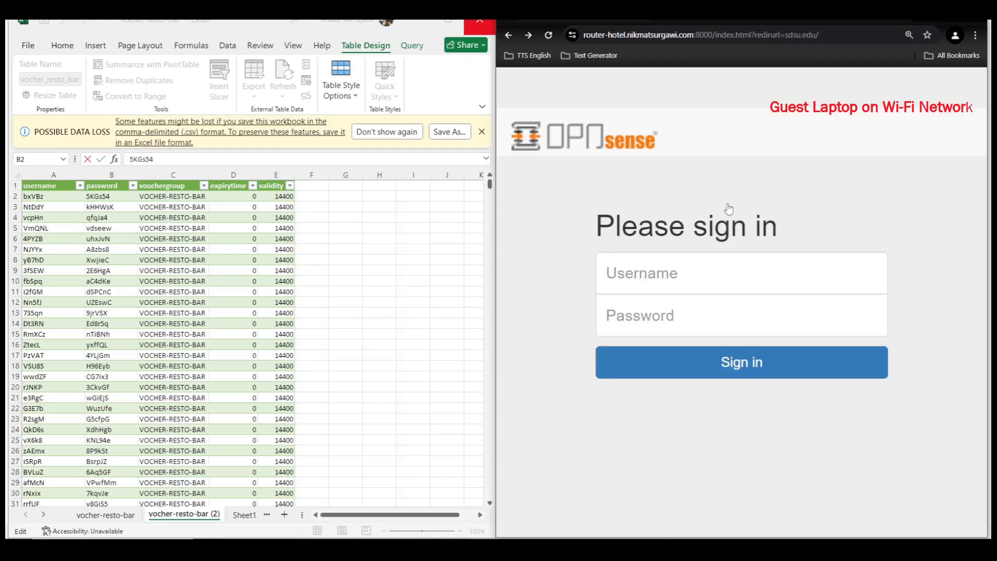